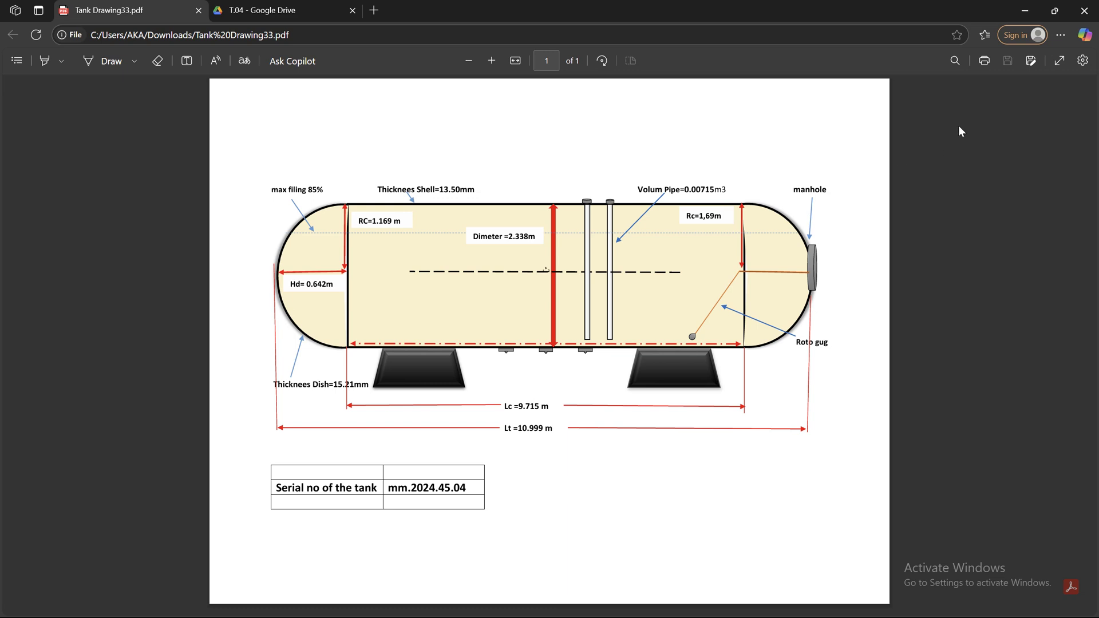
# Switch from the tank drawing PDF to SOLIDWORKS and create a new Part document.
pyautogui.click(1020, 8)
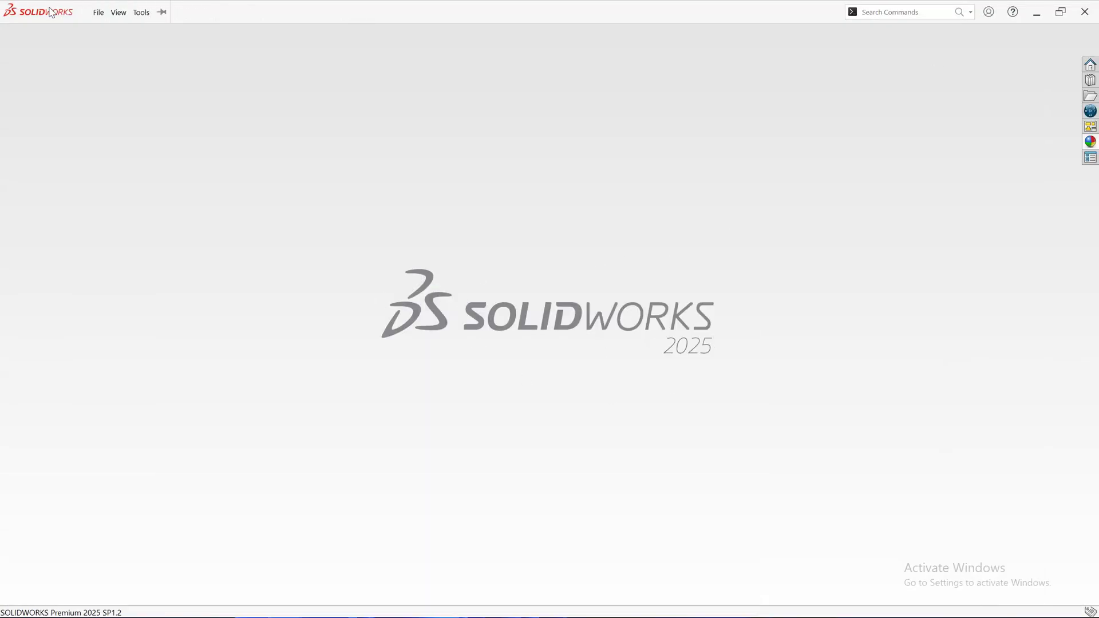
pyautogui.click(99, 12)
pyautogui.click(98, 12)
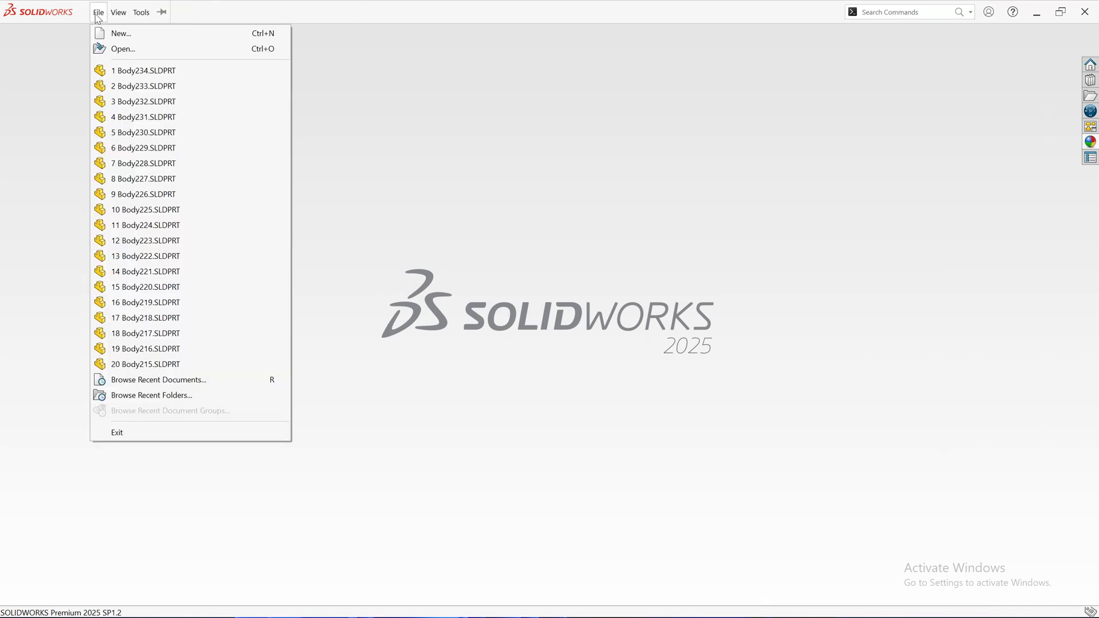
pyautogui.click(120, 35)
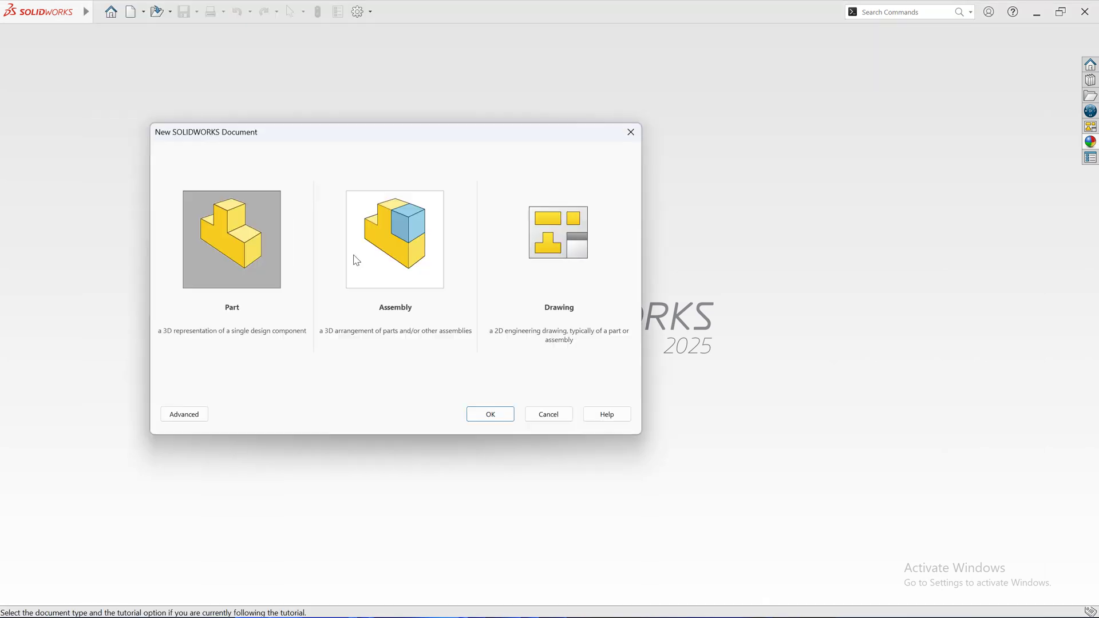
pyautogui.click(482, 418)
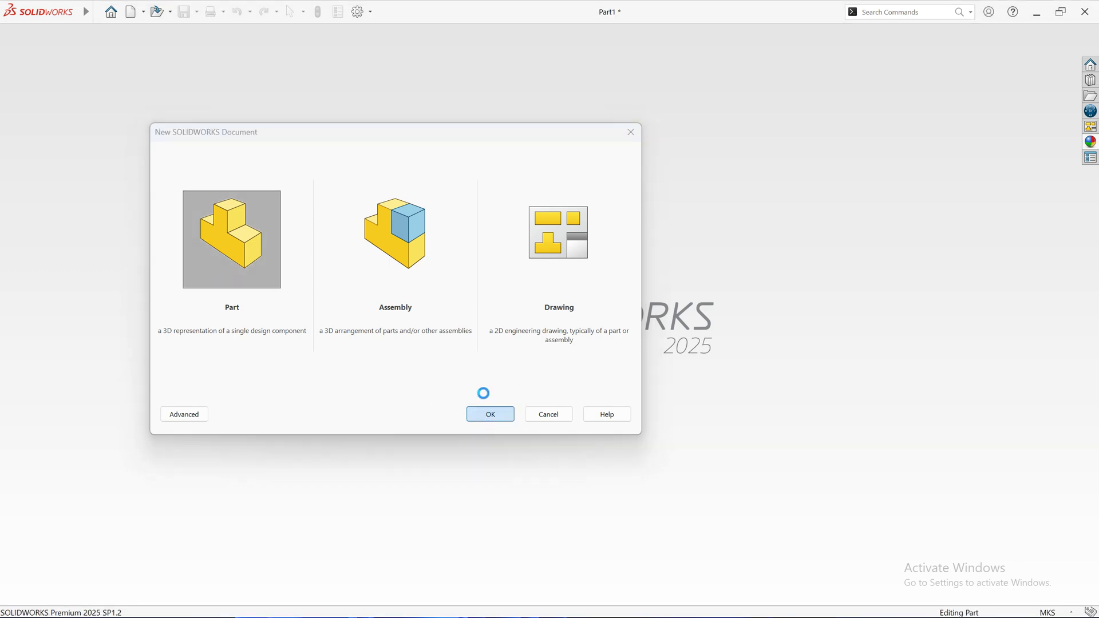
# Examine the shell length Lc, total length Lt and diameter in Tank Drawing33.pdf, and return to SOLIDWORKS.
pyautogui.press('super')
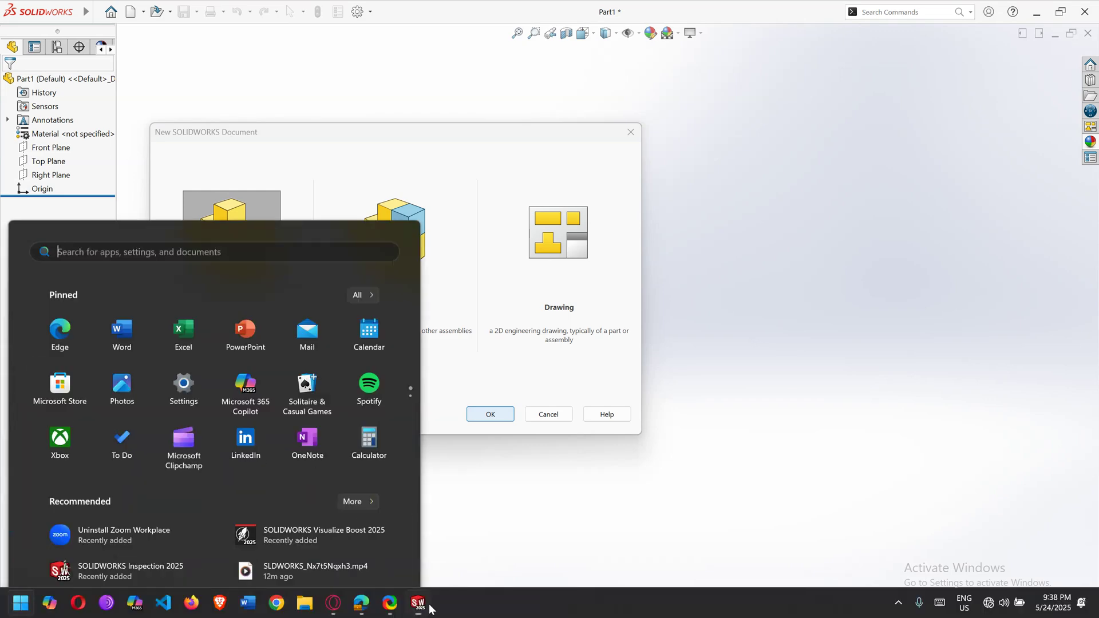
pyautogui.moveTo(362, 603)
pyautogui.click(324, 538)
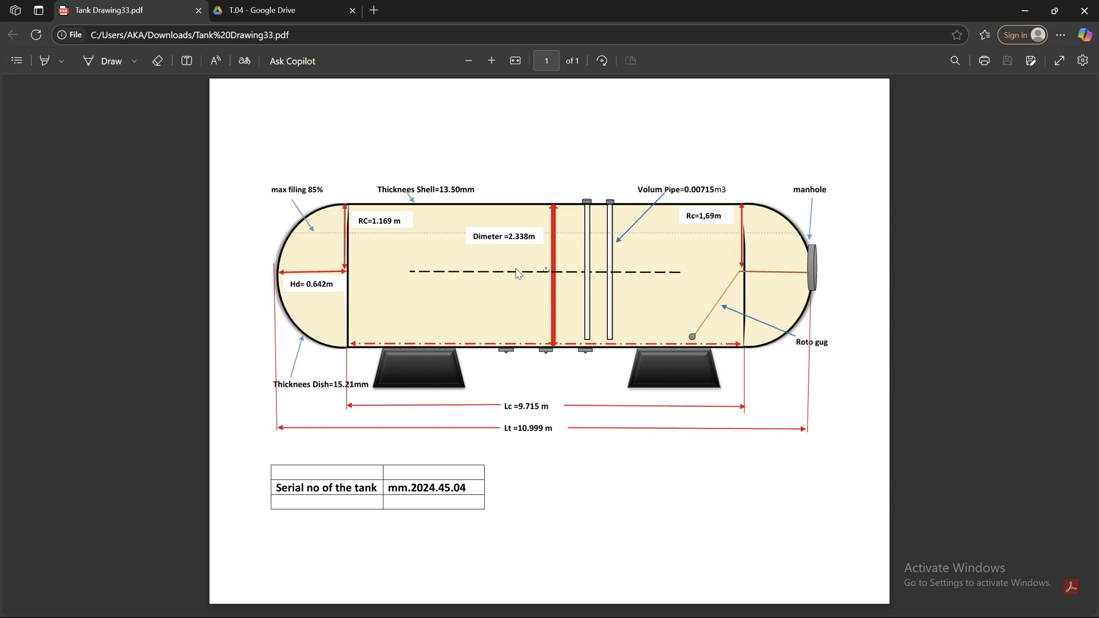
pyautogui.doubleClick(534, 411)
pyautogui.click(534, 429)
pyautogui.moveTo(522, 256); pyautogui.dragTo(545, 255)
pyautogui.click(540, 262)
pyautogui.doubleClick(526, 410)
pyautogui.click(543, 410)
pyautogui.click(1025, 10)
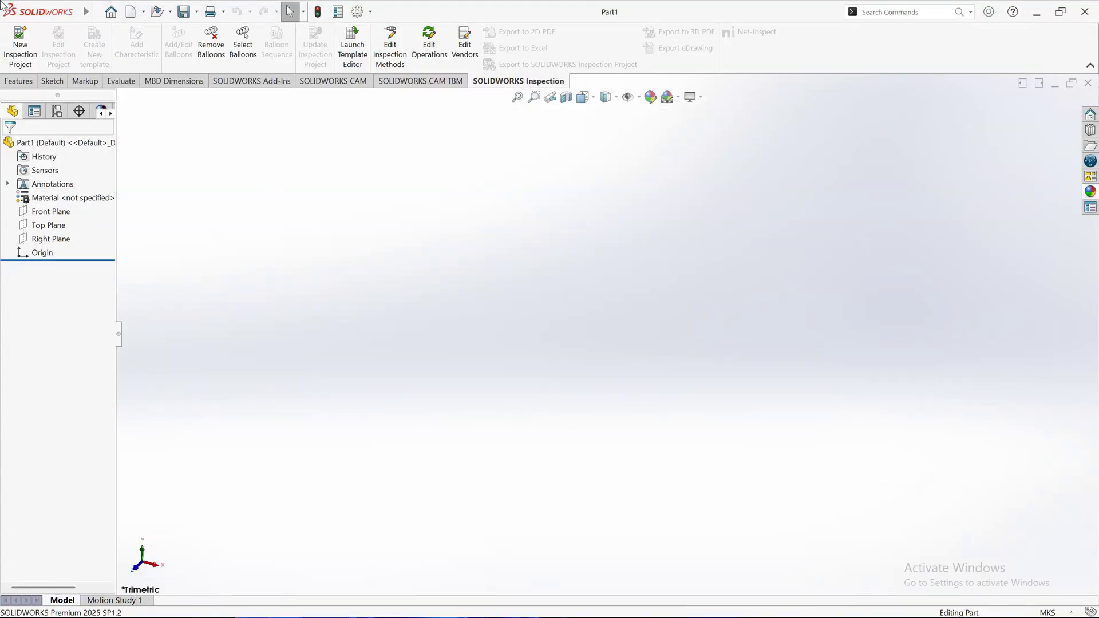
# Orient the view normal to the Front Plane and start a sketch on that plane.
pyautogui.rightClick(64, 212)
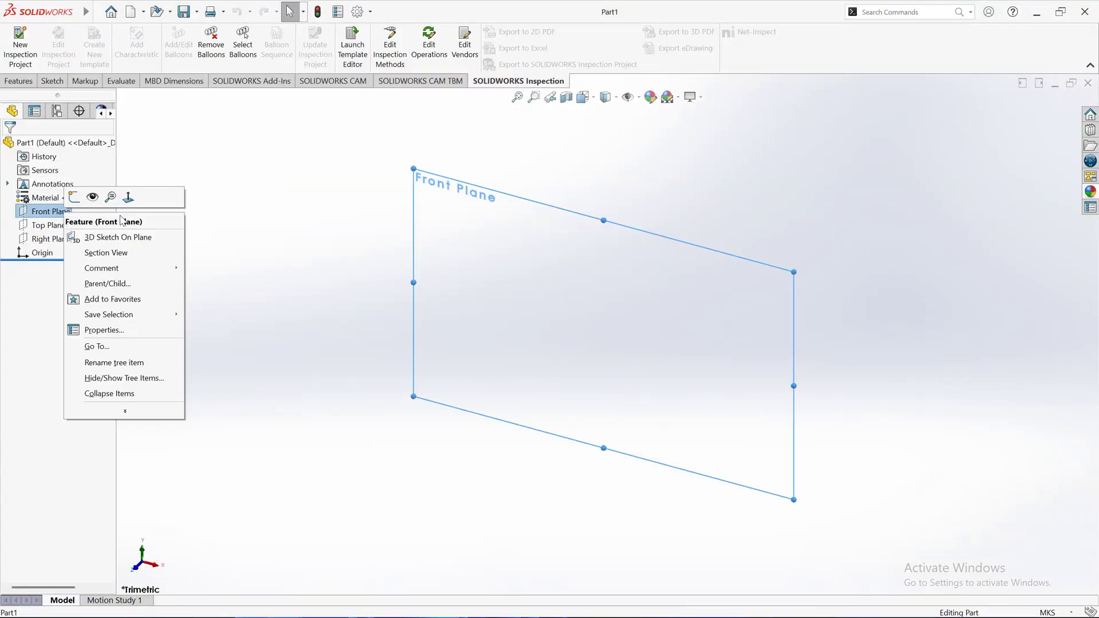
pyautogui.click(128, 197)
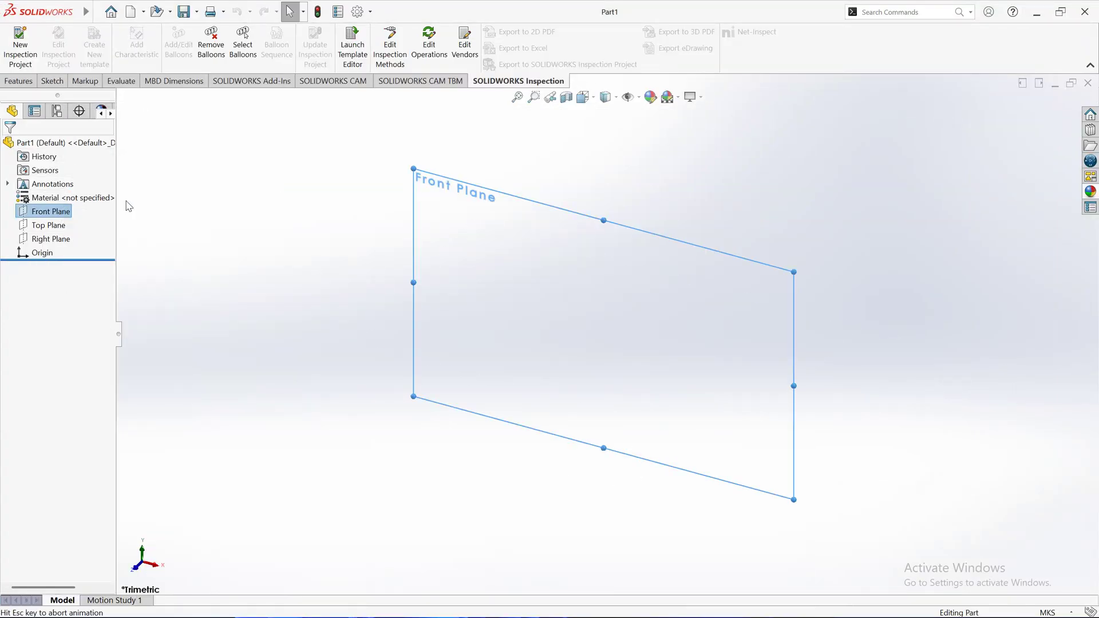
pyautogui.click(31, 215)
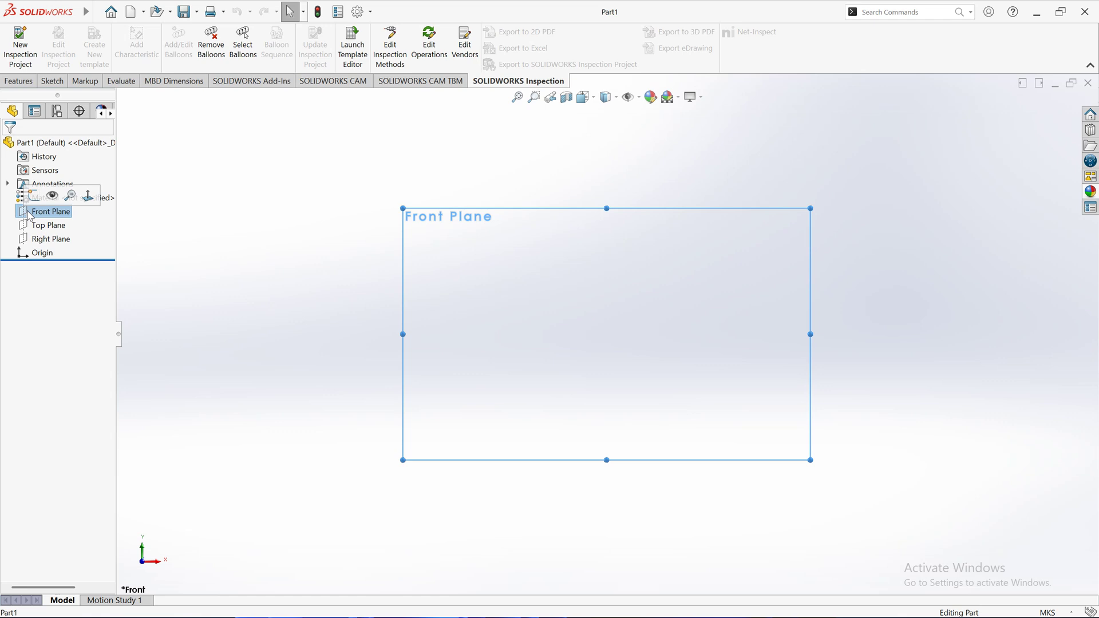
pyautogui.click(33, 195)
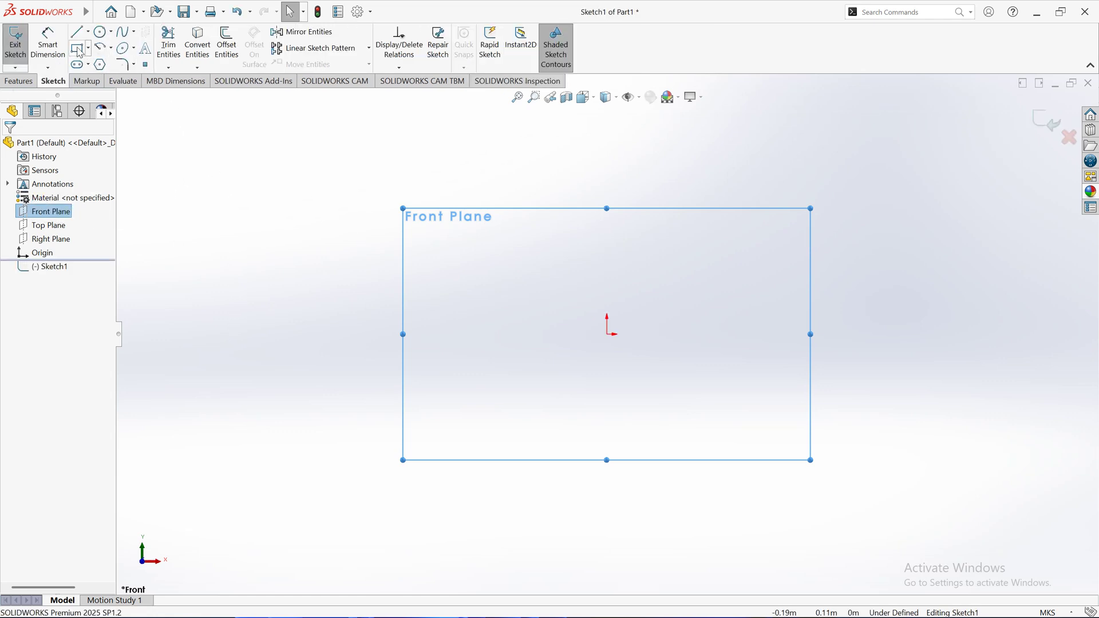
# Draw a horizontal midpoint line about 0.23 m long, centred on the origin.
pyautogui.click(88, 32)
pyautogui.click(115, 83)
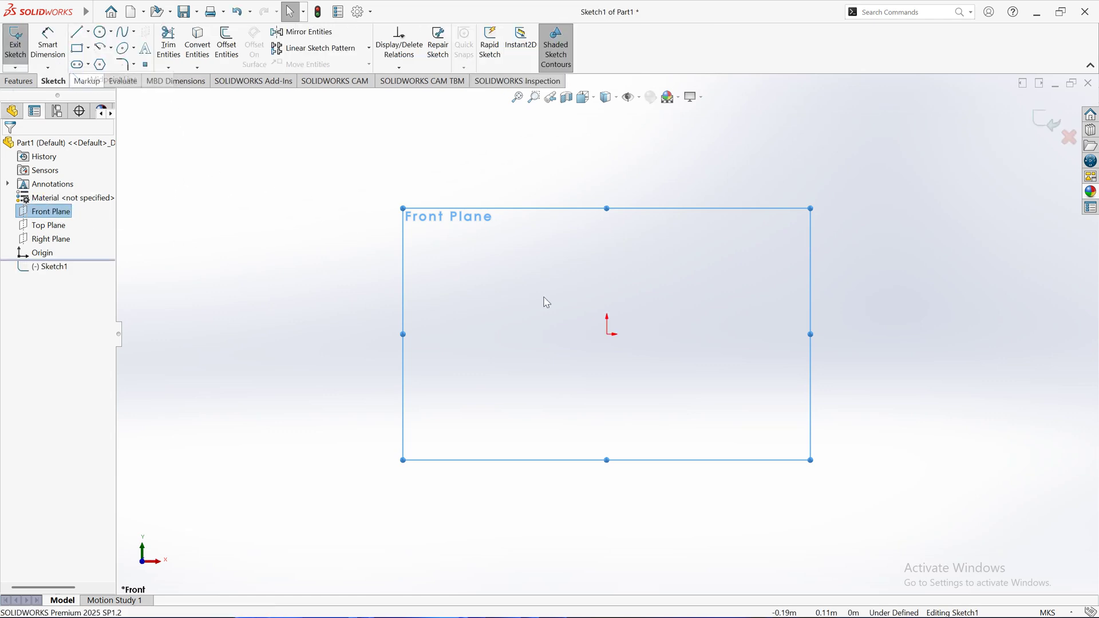
pyautogui.click(607, 335)
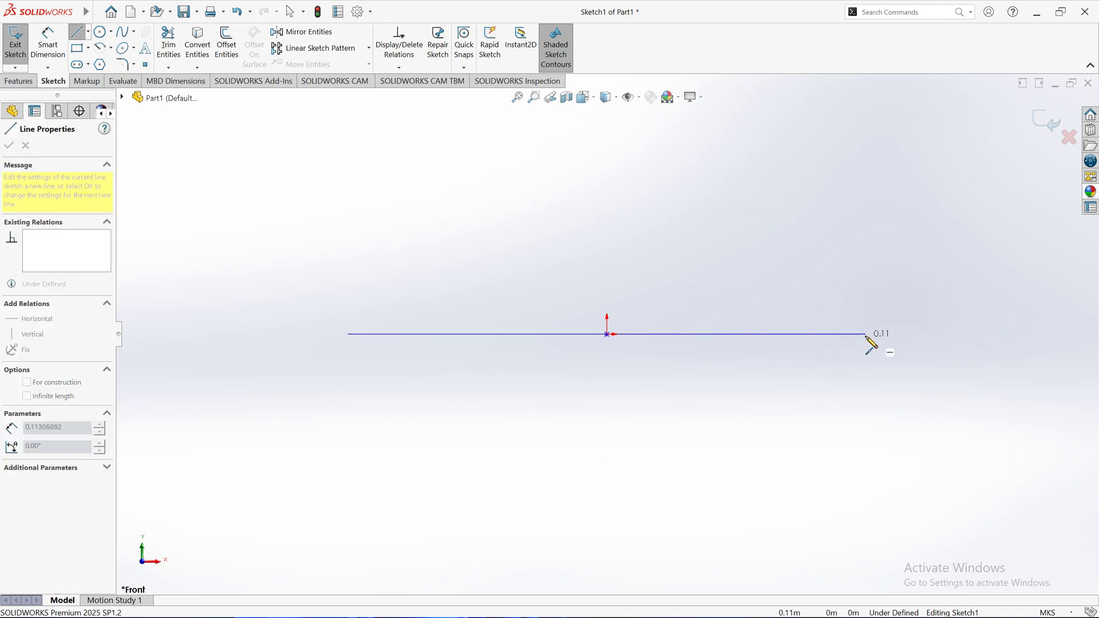
pyautogui.click(865, 335)
# Dimension the horizontal line and set its length to 9.715 m, using the Lc value in Tank Drawing33.pdf.
pyautogui.click(48, 45)
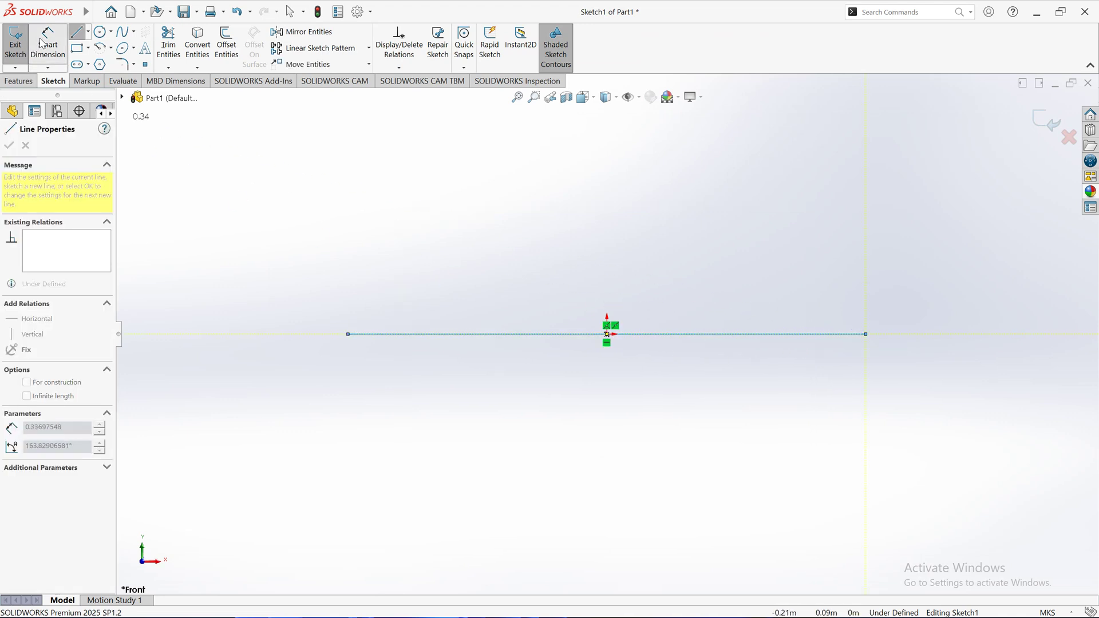
pyautogui.click(559, 339)
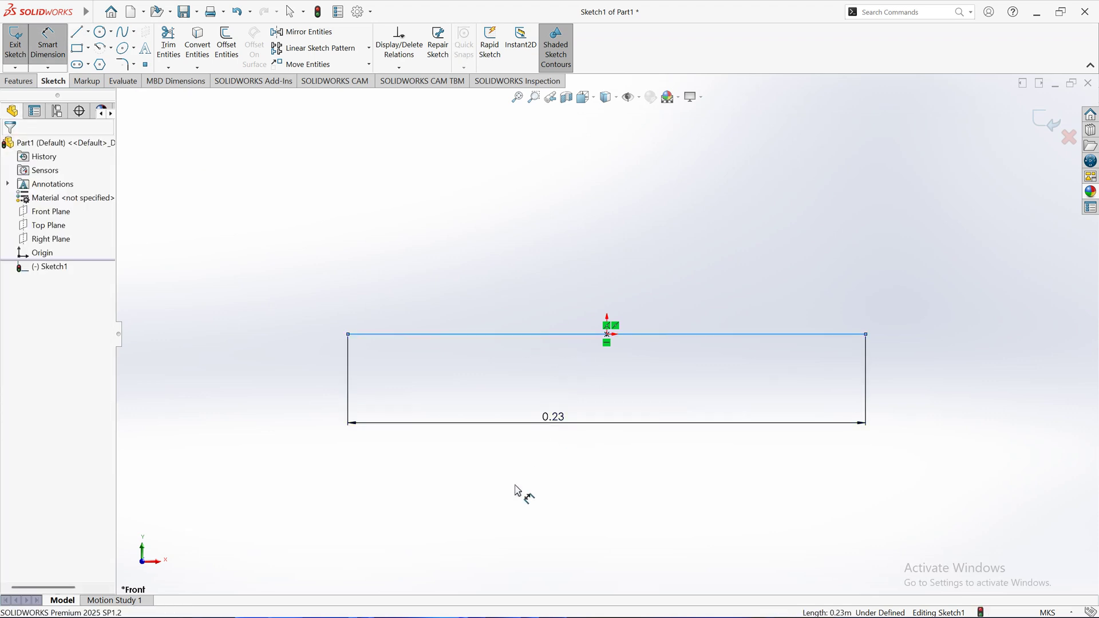
pyautogui.click(505, 499)
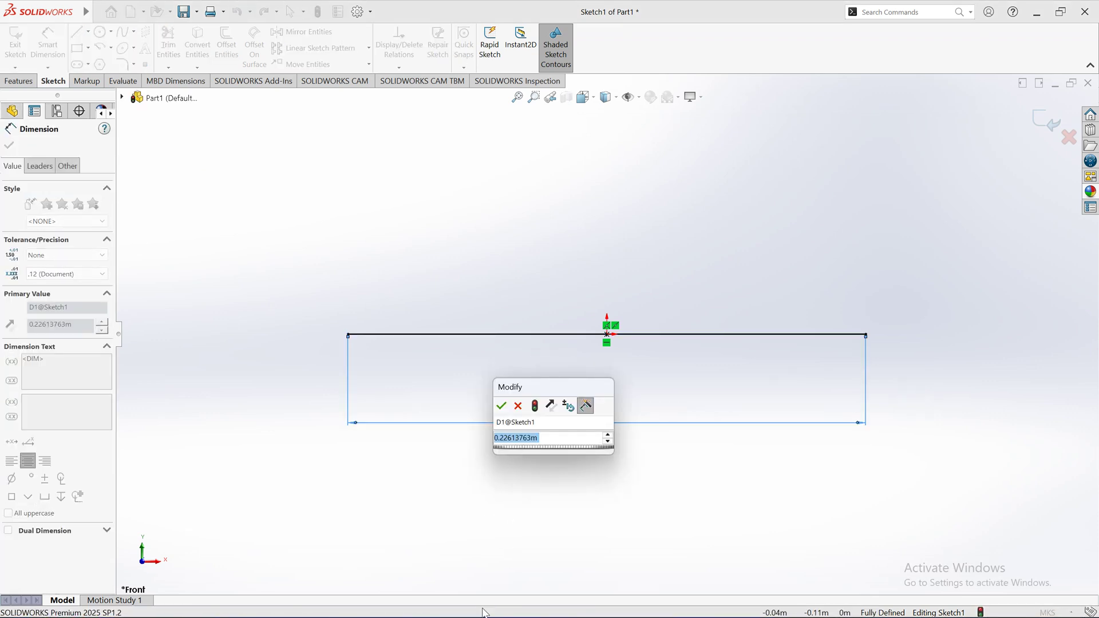
pyautogui.press('super')
pyautogui.moveTo(353, 608)
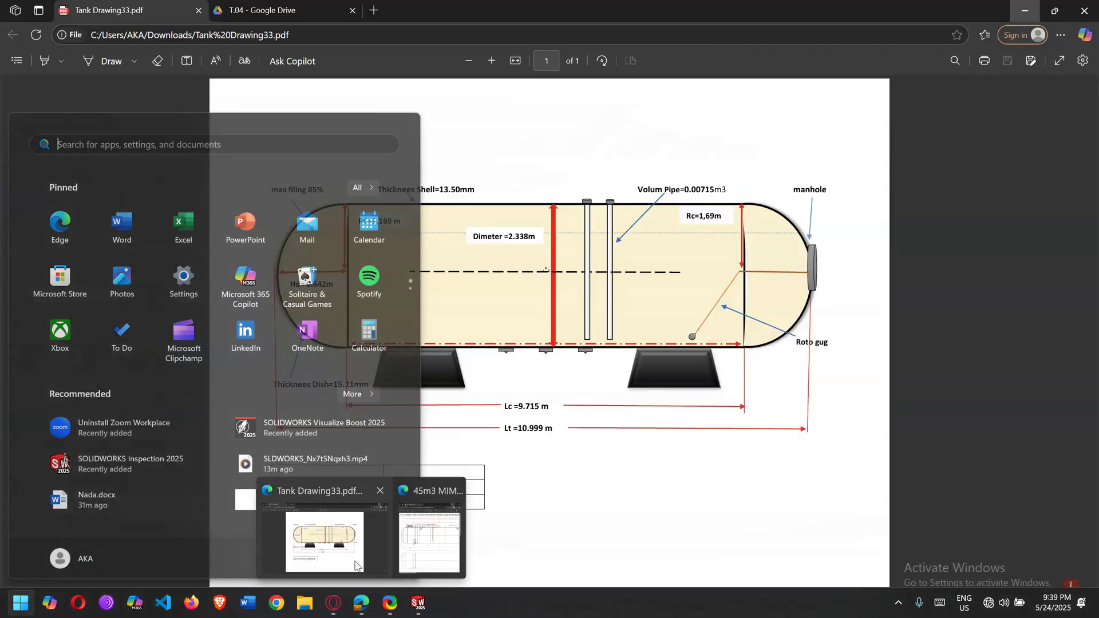
pyautogui.click(318, 543)
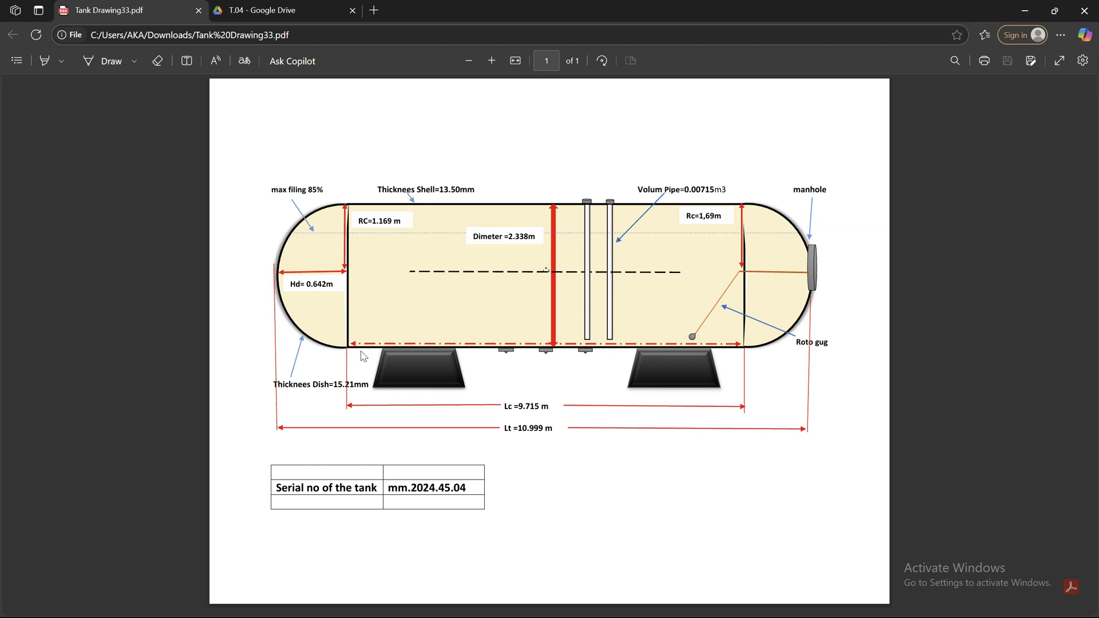
pyautogui.moveTo(517, 411); pyautogui.dragTo(537, 411)
pyautogui.click(535, 411)
pyautogui.click(1024, 10)
pyautogui.click(532, 441)
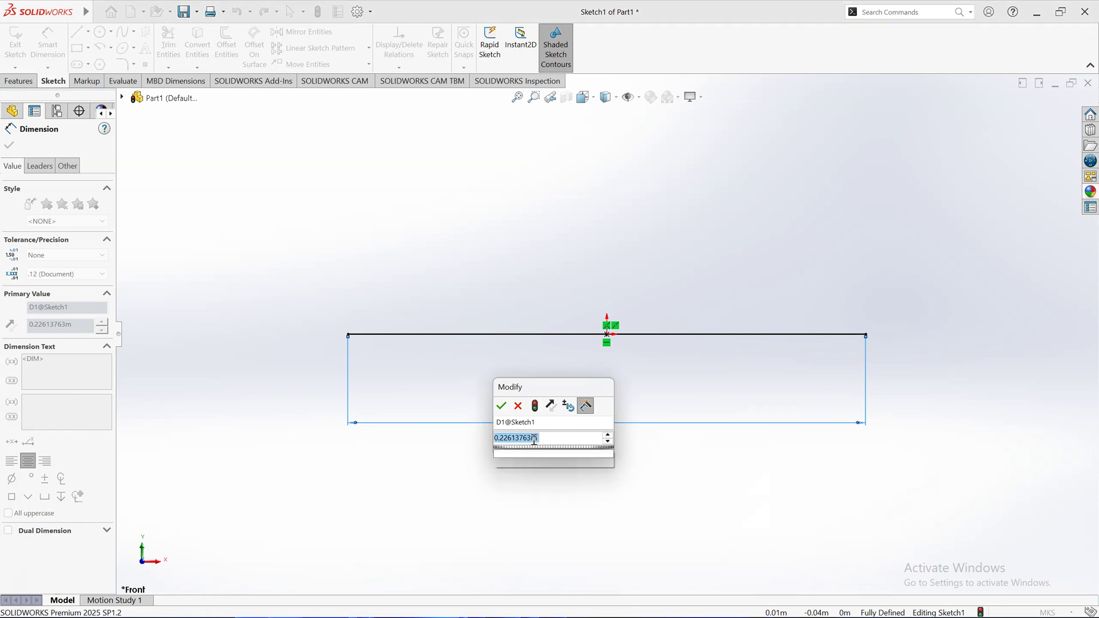
pyautogui.write('9.715')
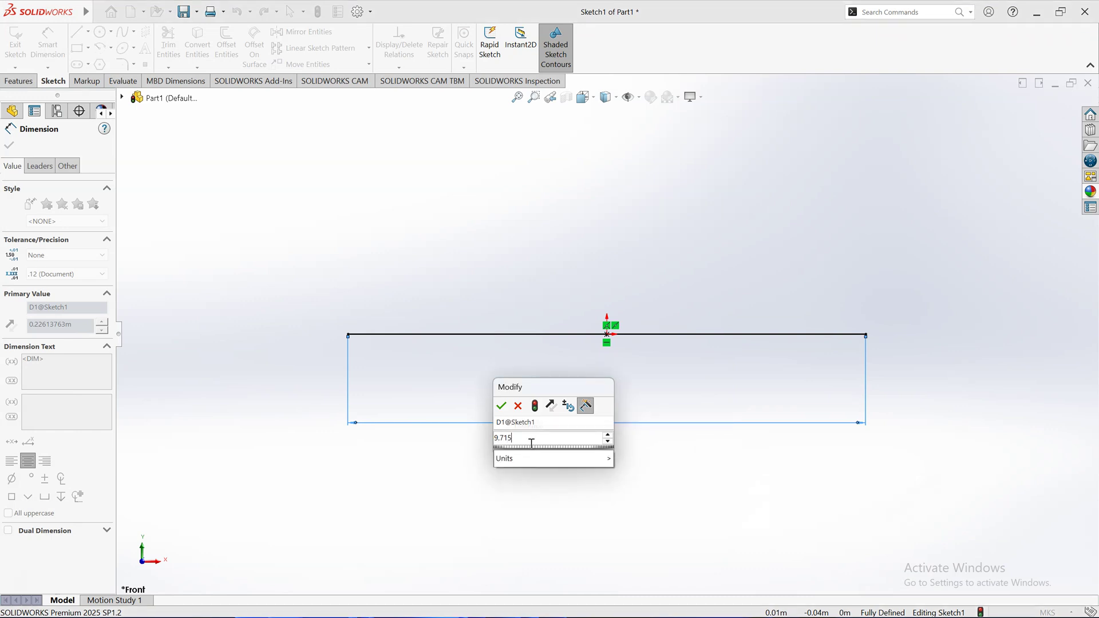
pyautogui.press('Return')
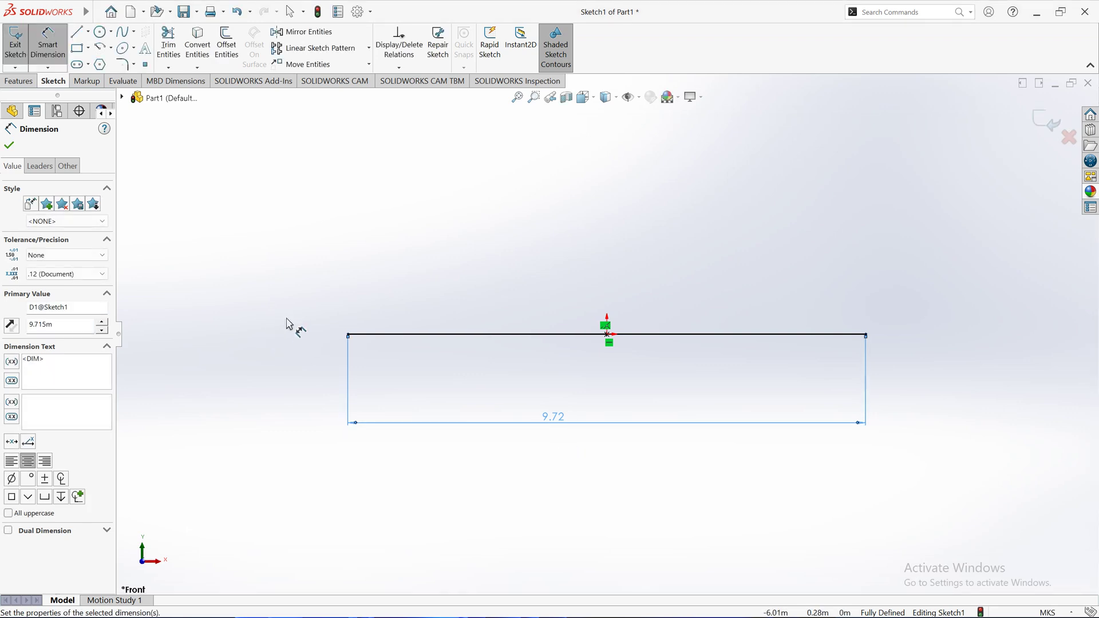
pyautogui.press('Escape')
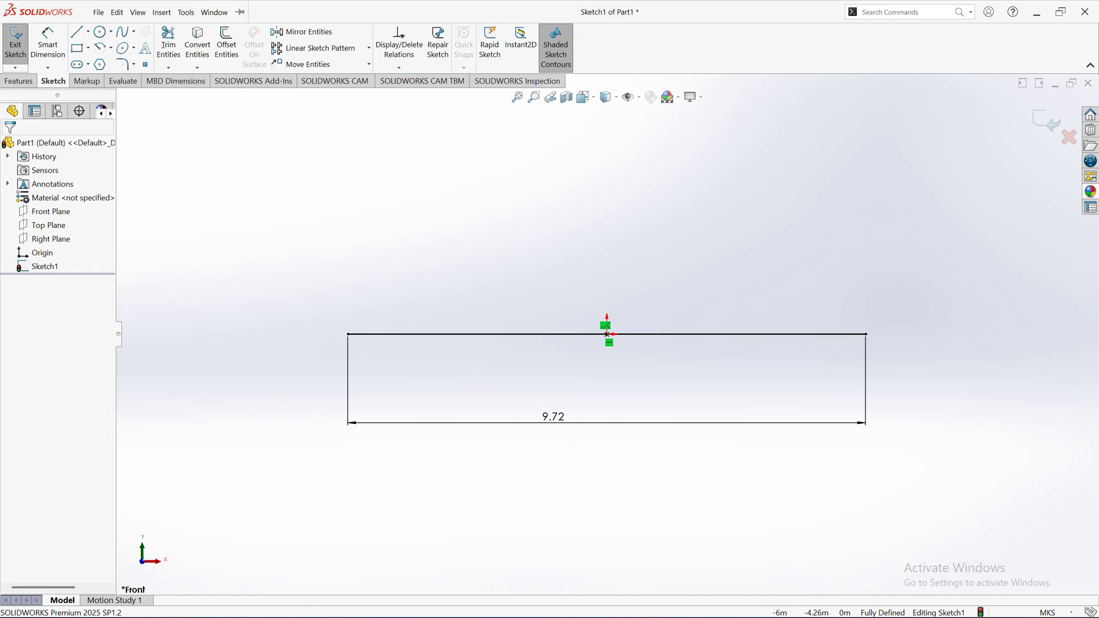
# Switch to the browser and try to open 45m3 MIMAK.pdf from the T.04 Google Drive folder.
pyautogui.press('super')
pyautogui.moveTo(361, 602)
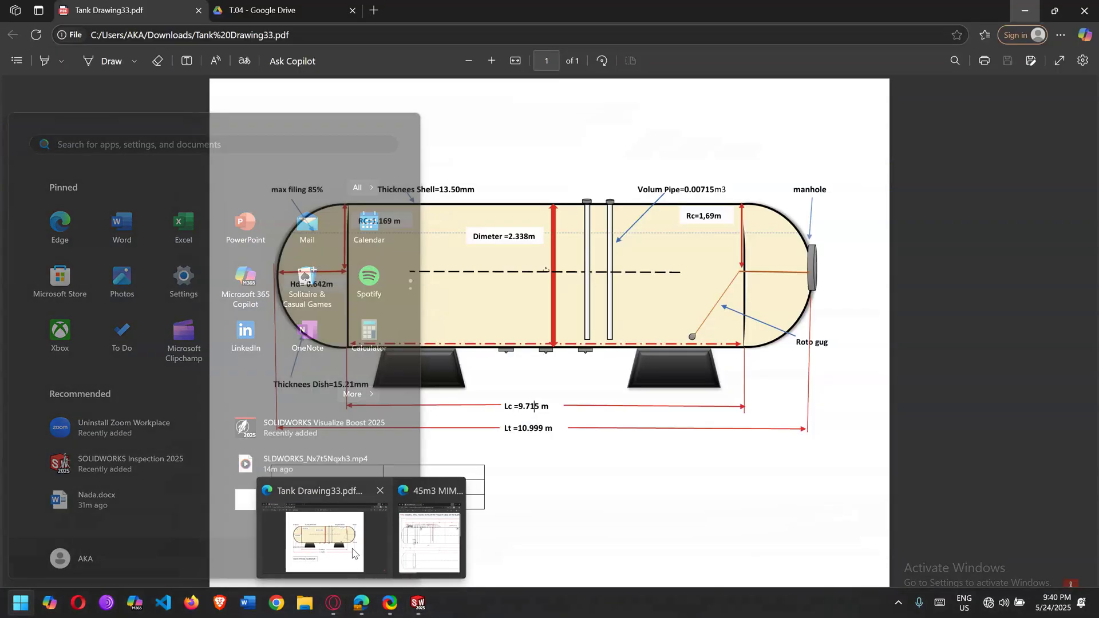
pyautogui.click(303, 541)
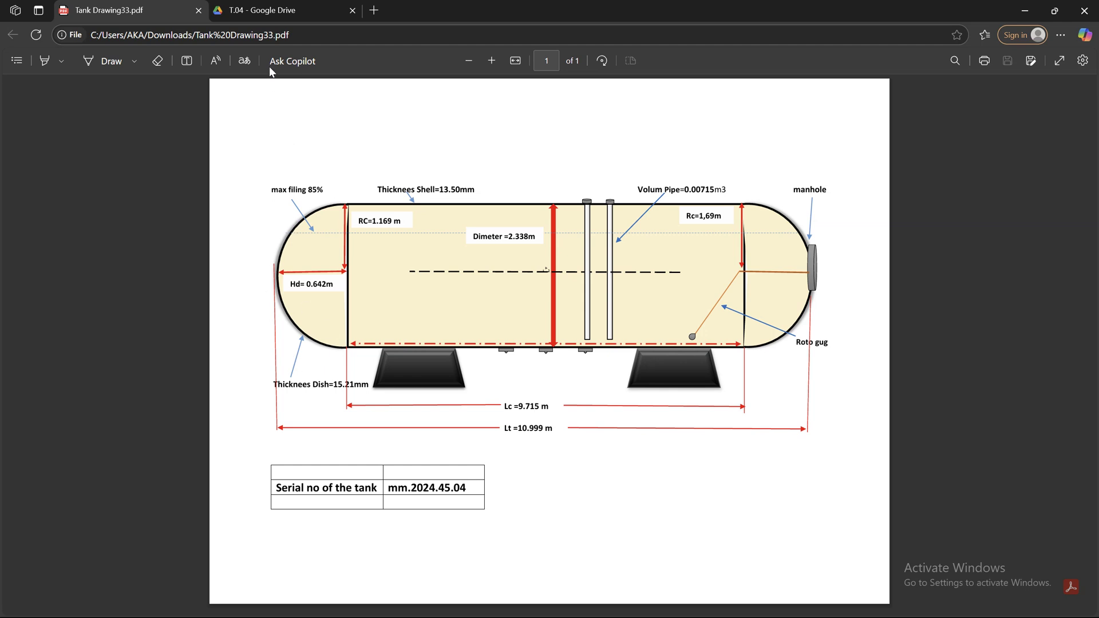
pyautogui.click(251, 9)
pyautogui.click(241, 175)
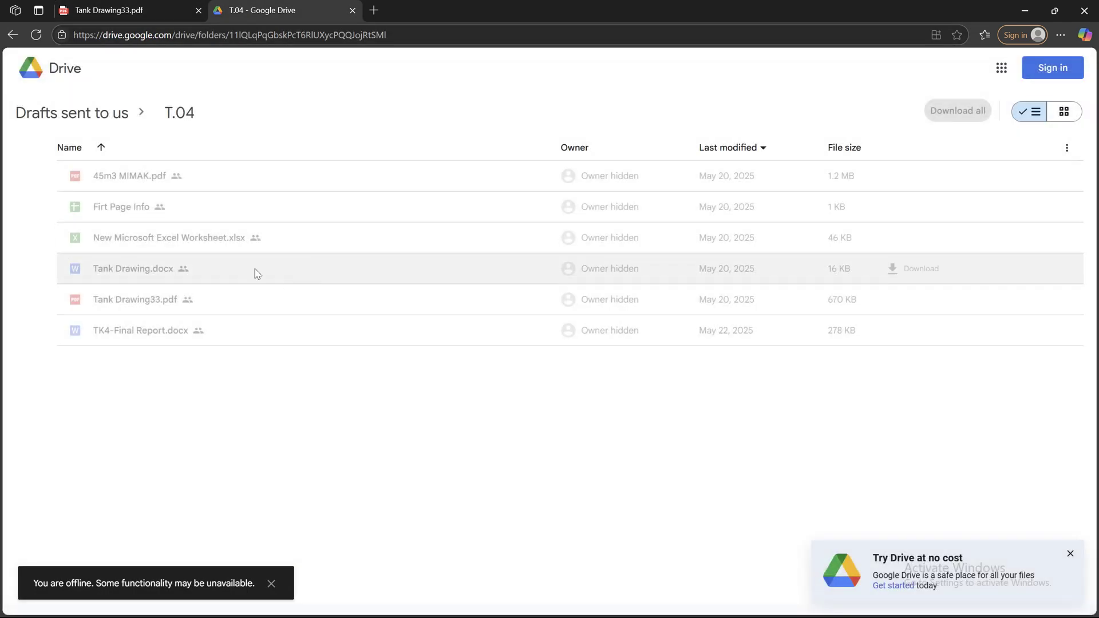
pyautogui.doubleClick(115, 171)
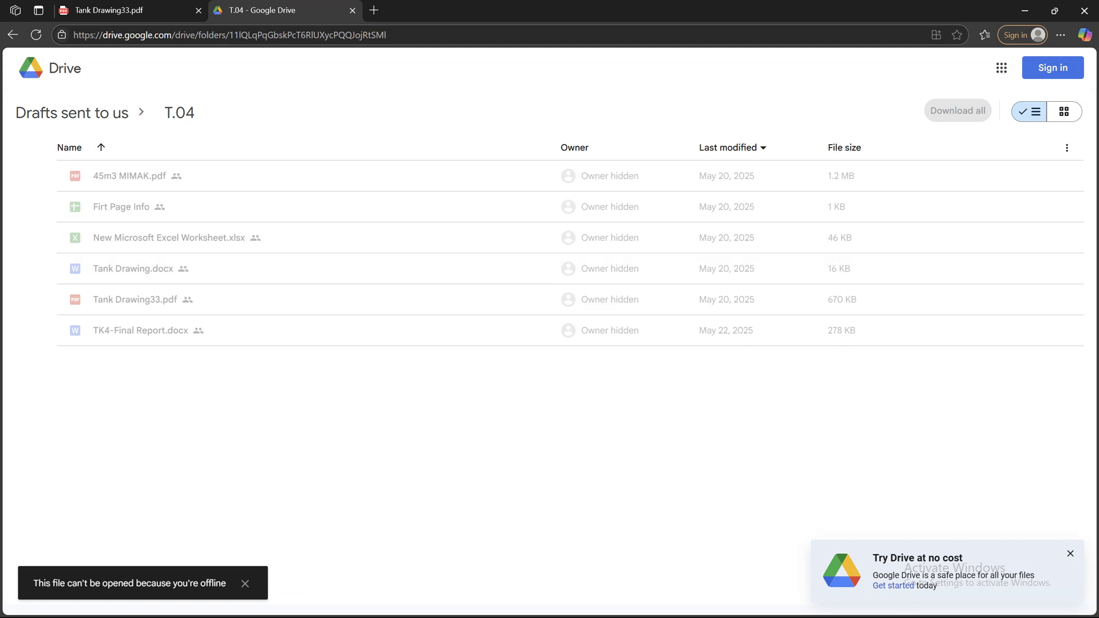
# Turn on Wi-Fi and connect the computer to the KRI network.
pyautogui.press('super')
pyautogui.click(1005, 603)
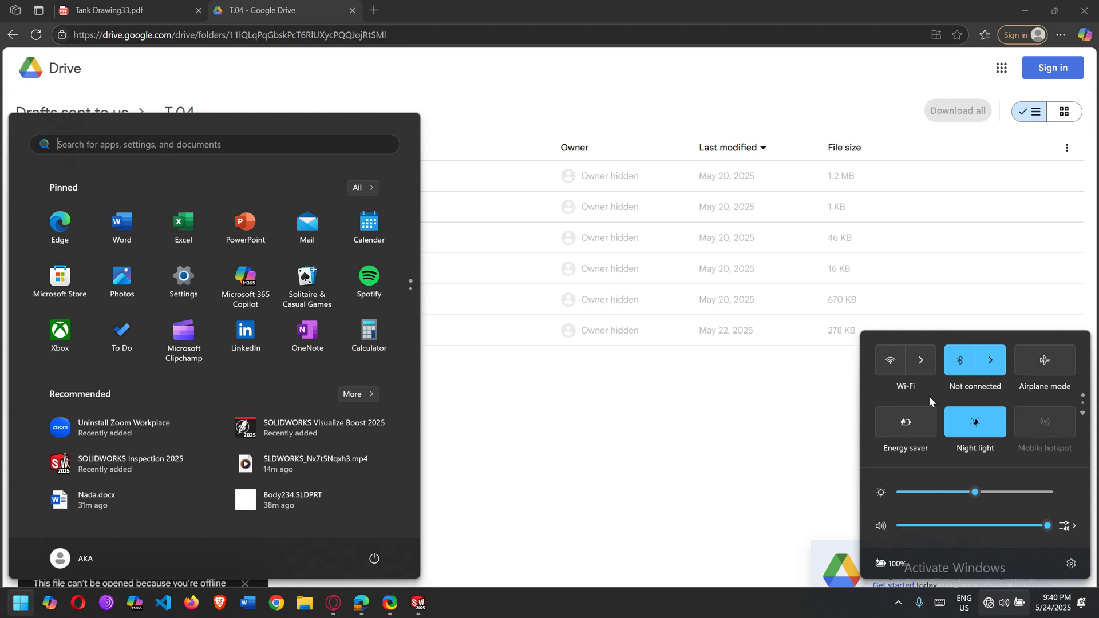
pyautogui.click(920, 362)
pyautogui.click(1067, 336)
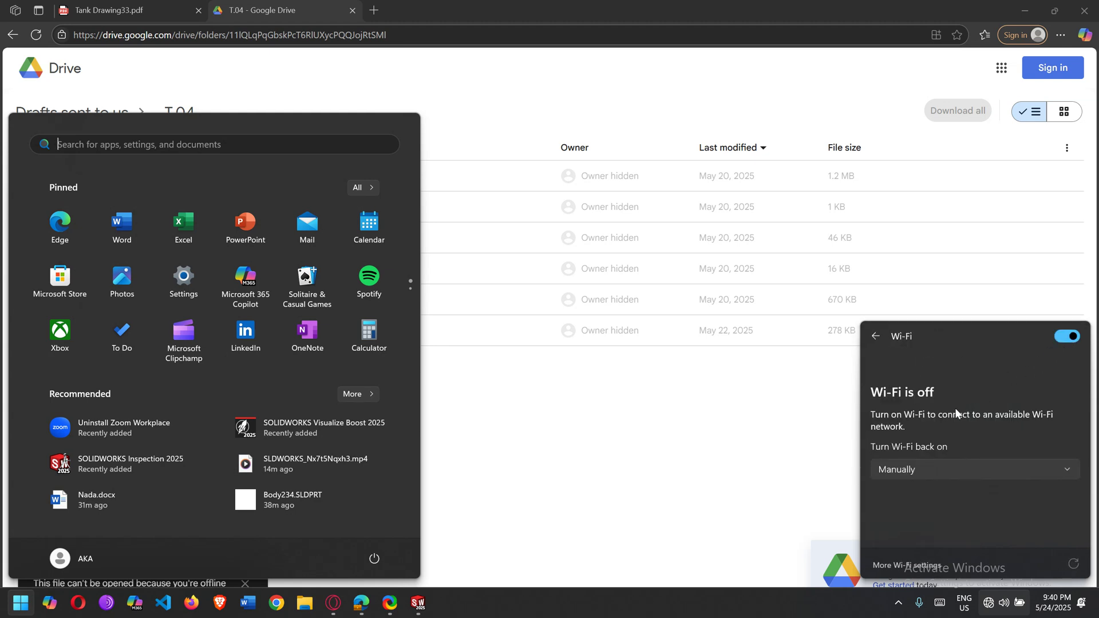
pyautogui.click(916, 369)
pyautogui.click(1032, 425)
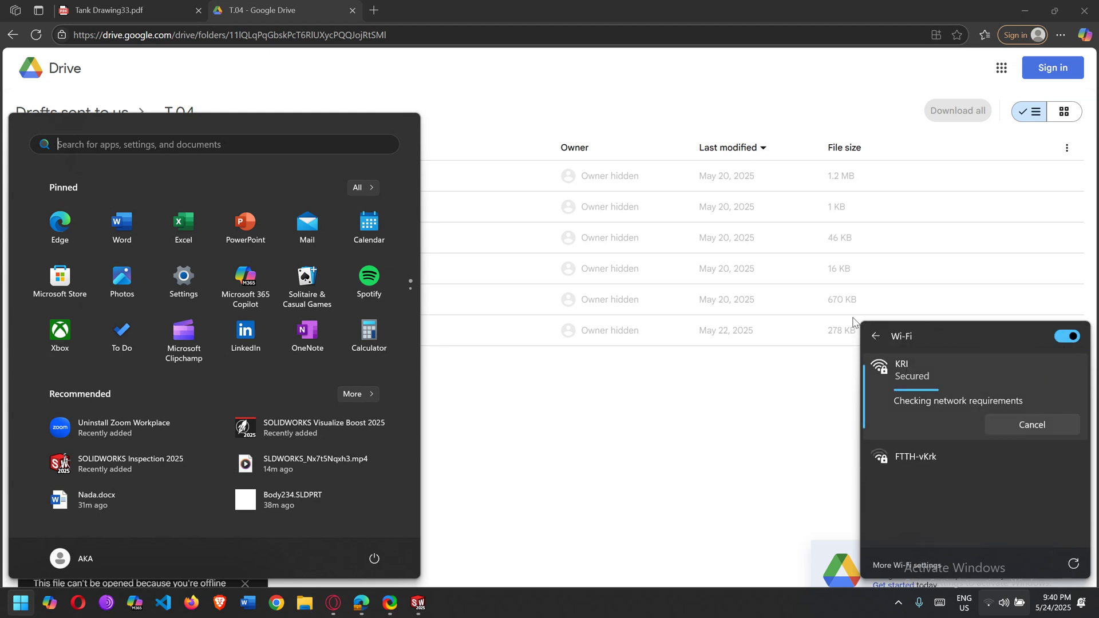
pyautogui.click(515, 299)
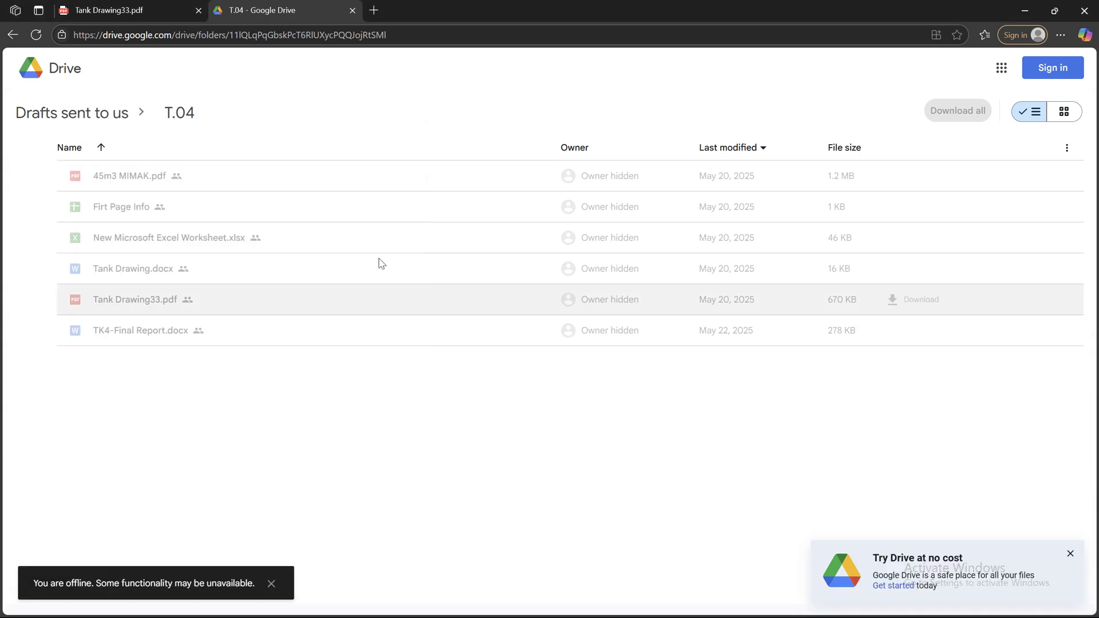
# Reload the T.04 Drive folder and open the preview of 45m3 MIMAK.pdf.
pyautogui.click(36, 34)
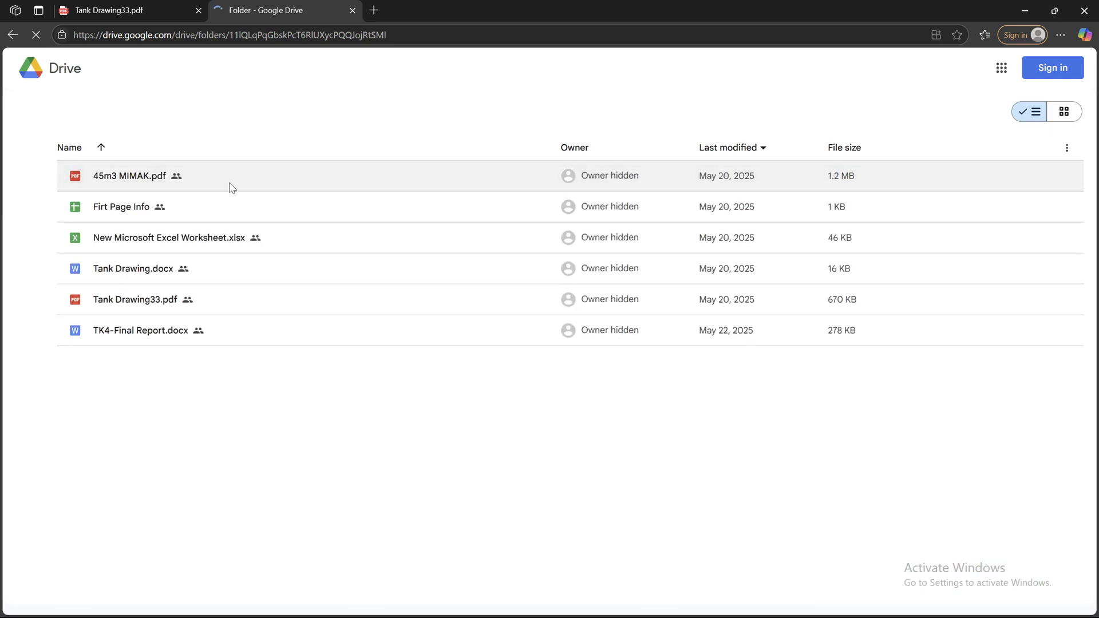
pyautogui.doubleClick(220, 181)
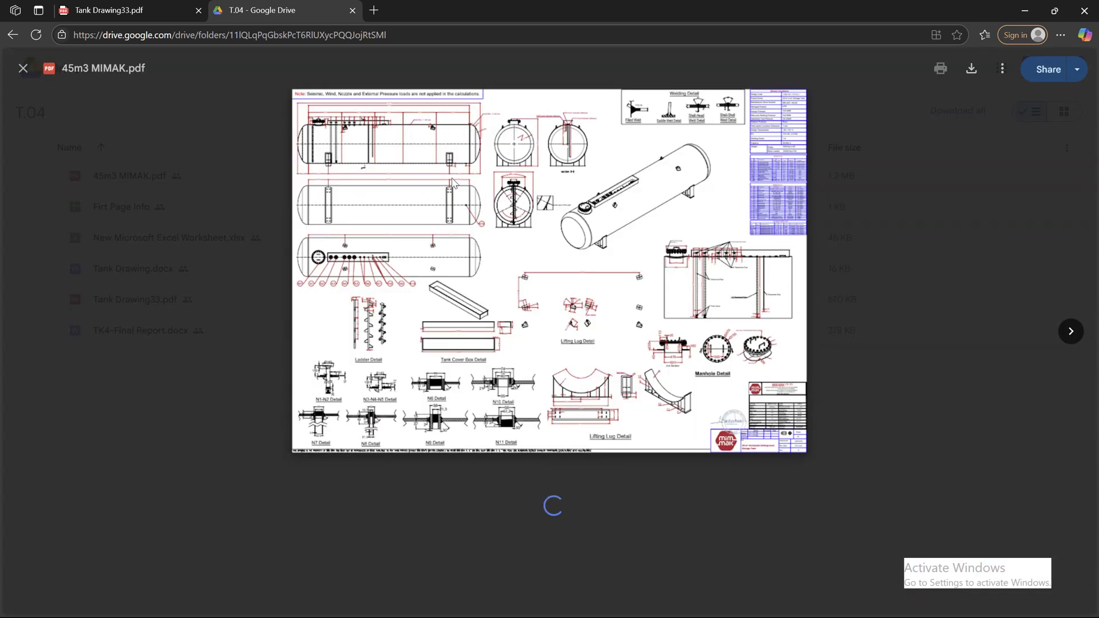
# Open the downloaded 45m3 MIMAK (1).pdf to examine the tank's head dimensions, and return to Tank Drawing33.pdf.
pyautogui.click(1061, 33)
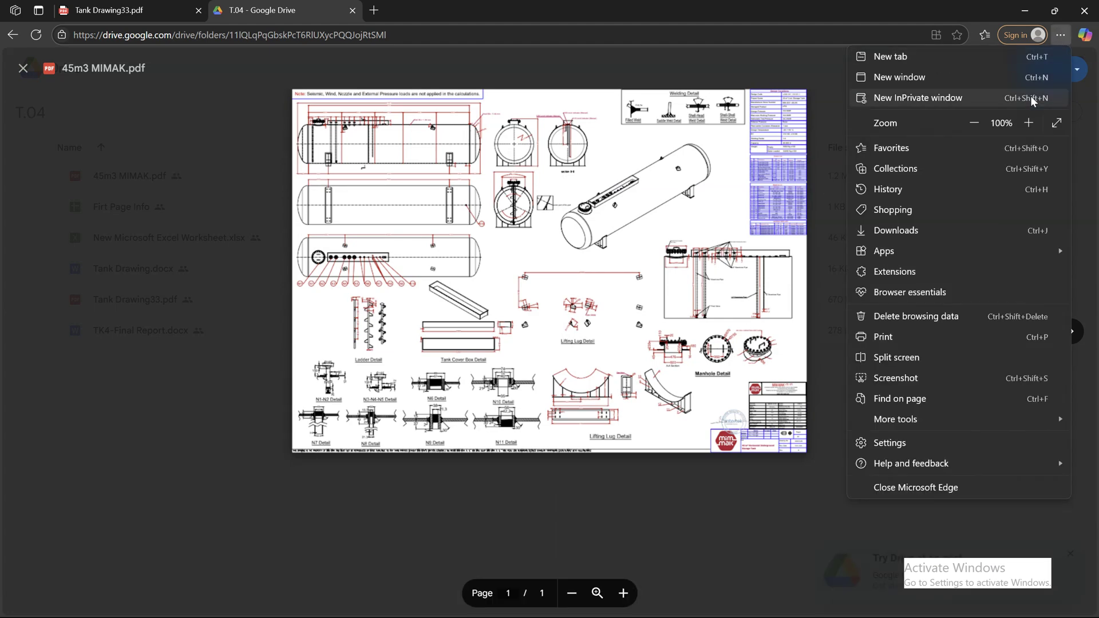
pyautogui.click(905, 230)
pyautogui.click(893, 140)
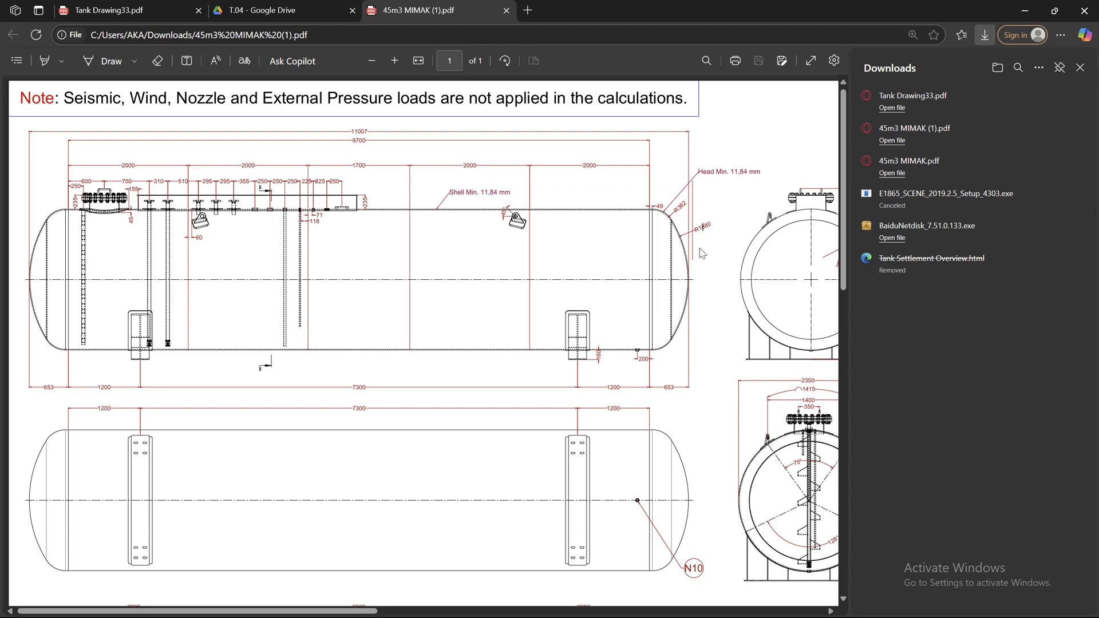
pyautogui.click(83, 7)
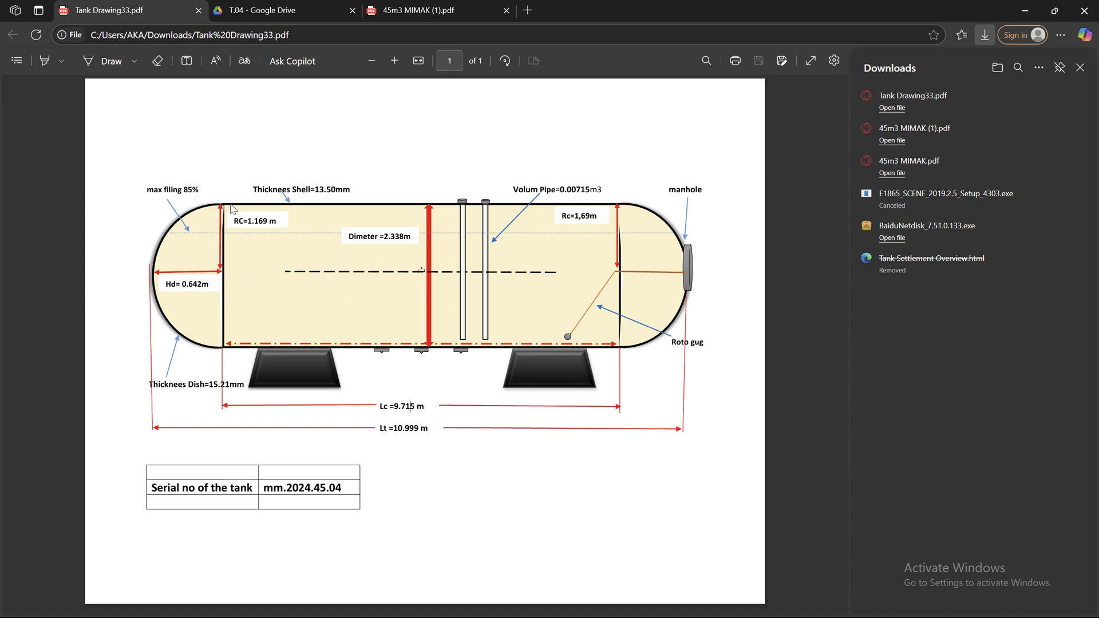
# Examine the knuckle and crown radii of the head in 45m3 MIMAK (1).pdf, and return to the SOLIDWORKS sketch.
pyautogui.click(413, 11)
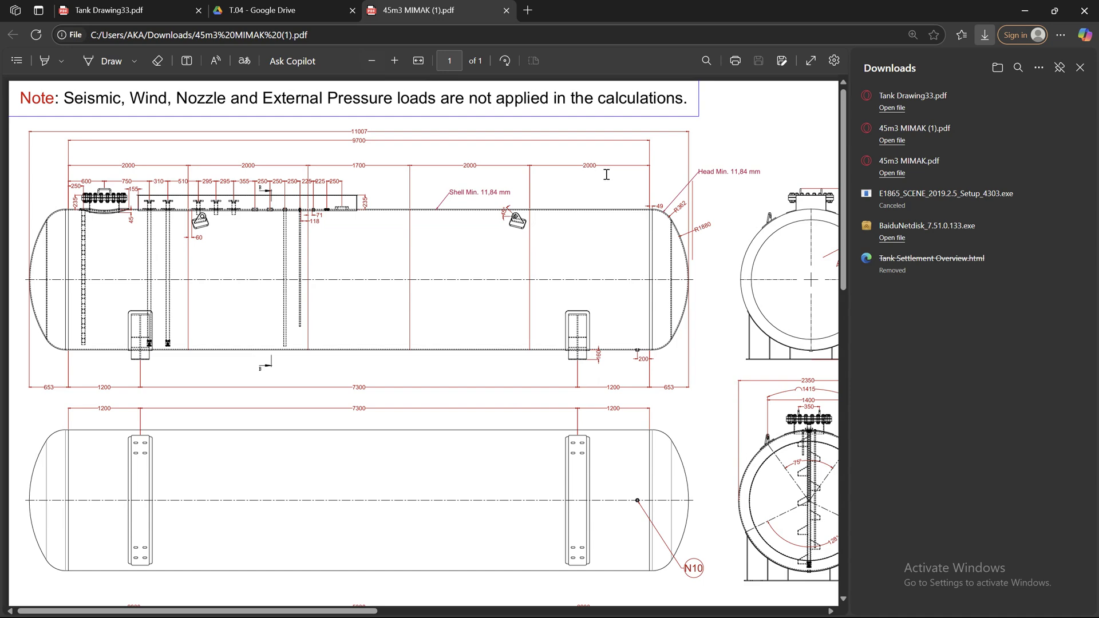
pyautogui.click(689, 232)
pyautogui.click(1025, 10)
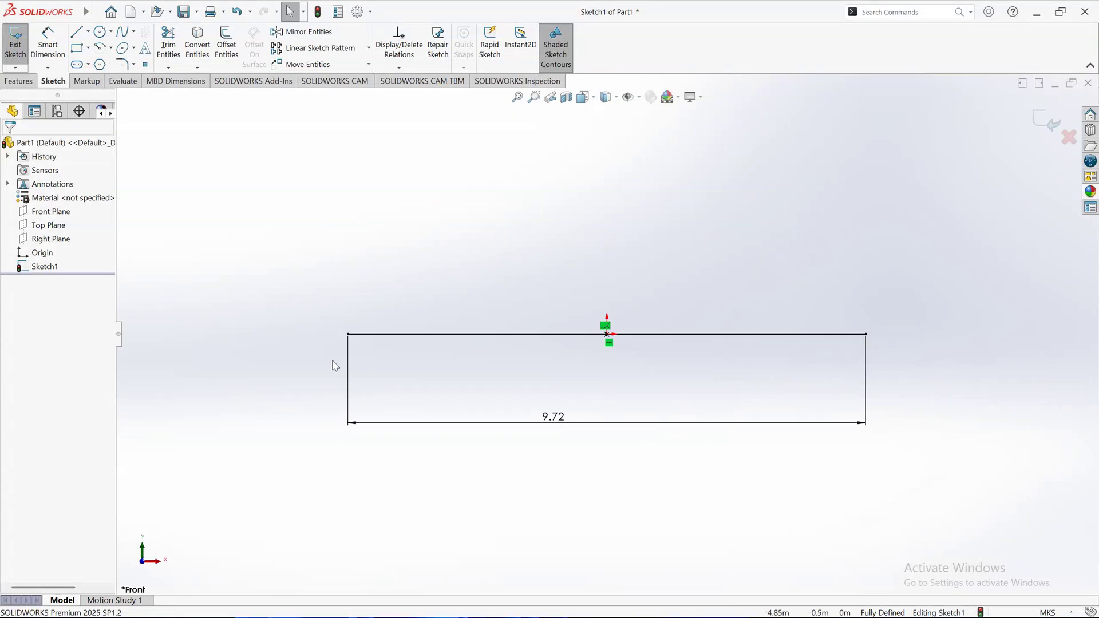
# Sketch two connected tangent arcs, about 0.74 m and 1.92 m in radius, rising from the left endpoint of the horizontal line.
pyautogui.click(74, 34)
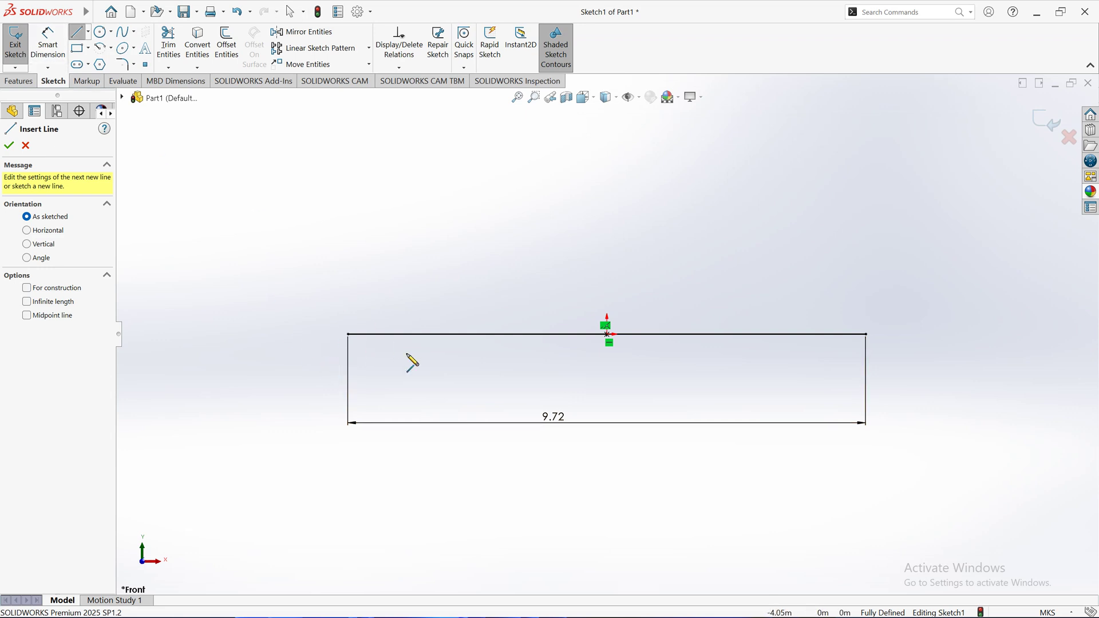
pyautogui.click(348, 335)
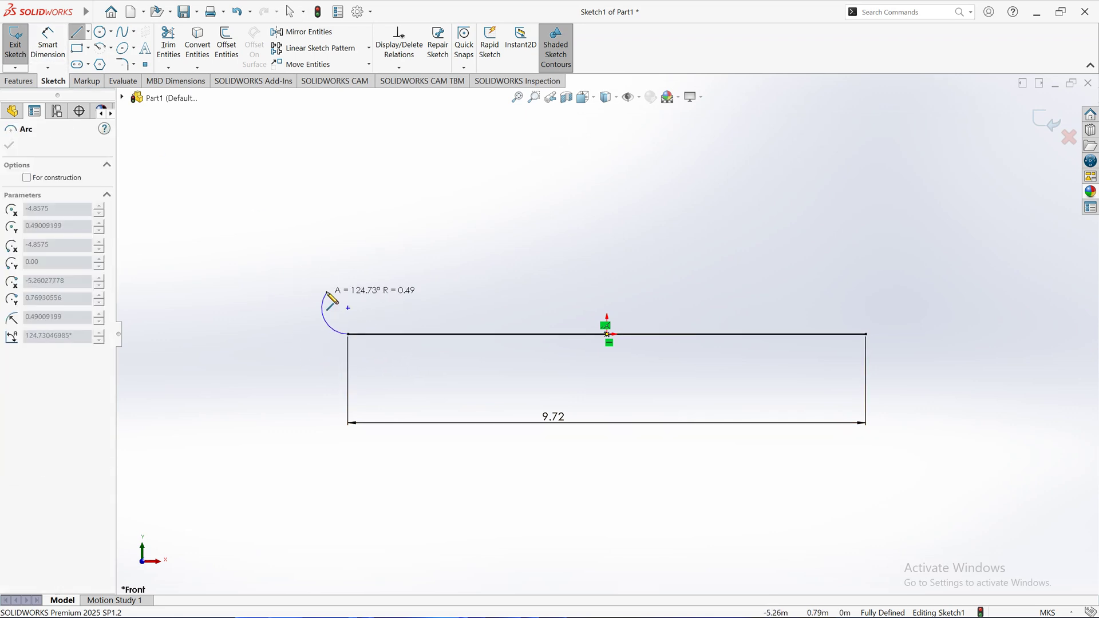
pyautogui.click(312, 311)
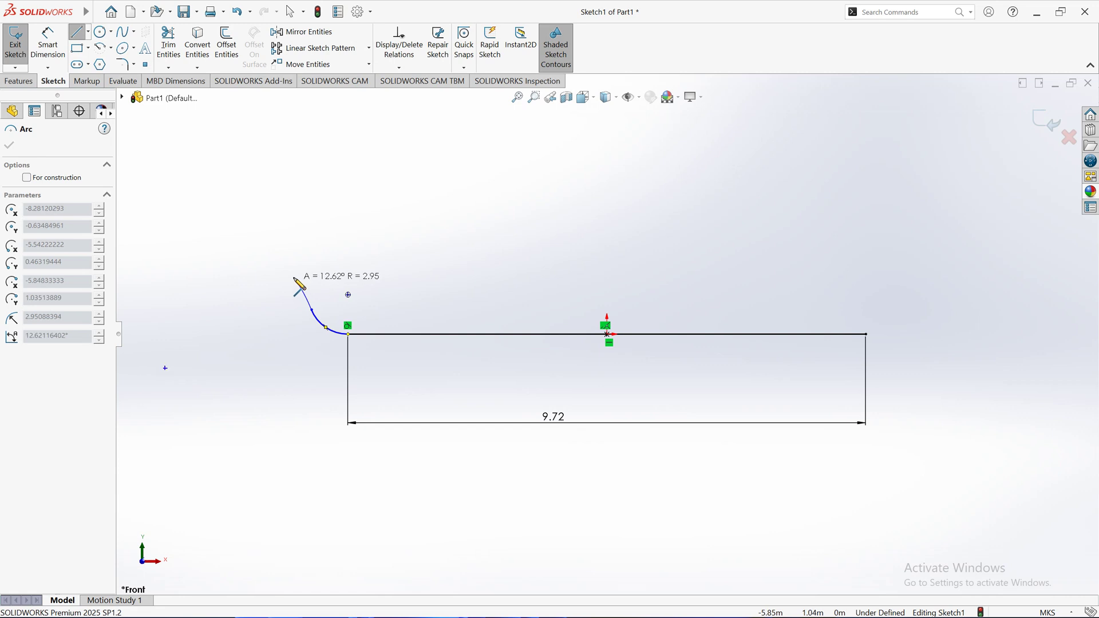
pyautogui.click(306, 253)
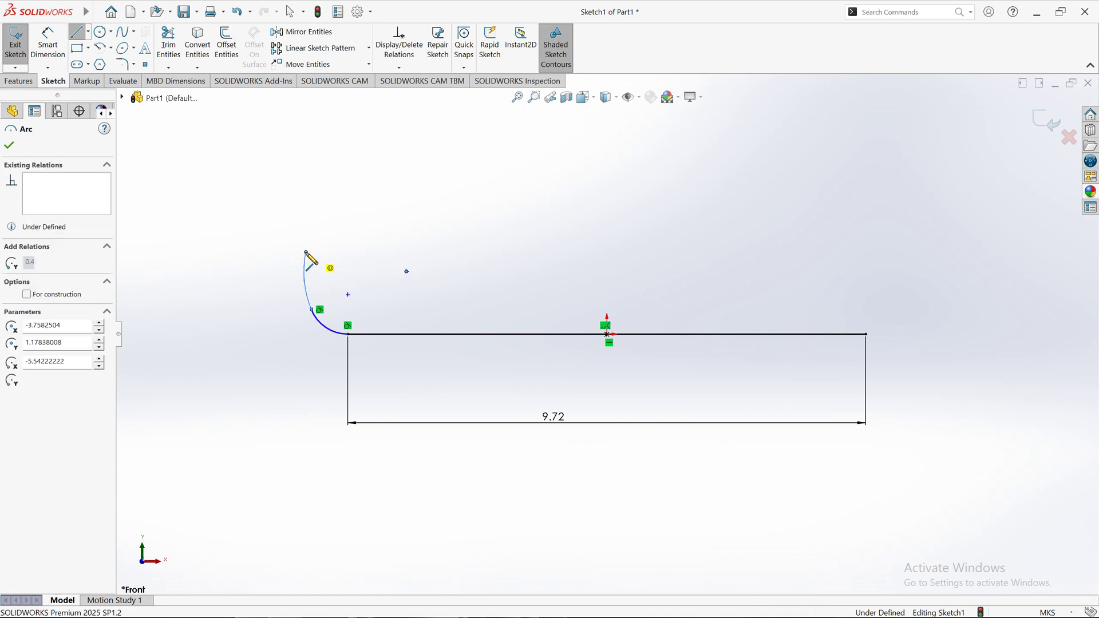
pyautogui.press('Escape')
# Dimension the radius of the small knuckle arc next to the horizontal line as 0.362 m.
pyautogui.click(48, 46)
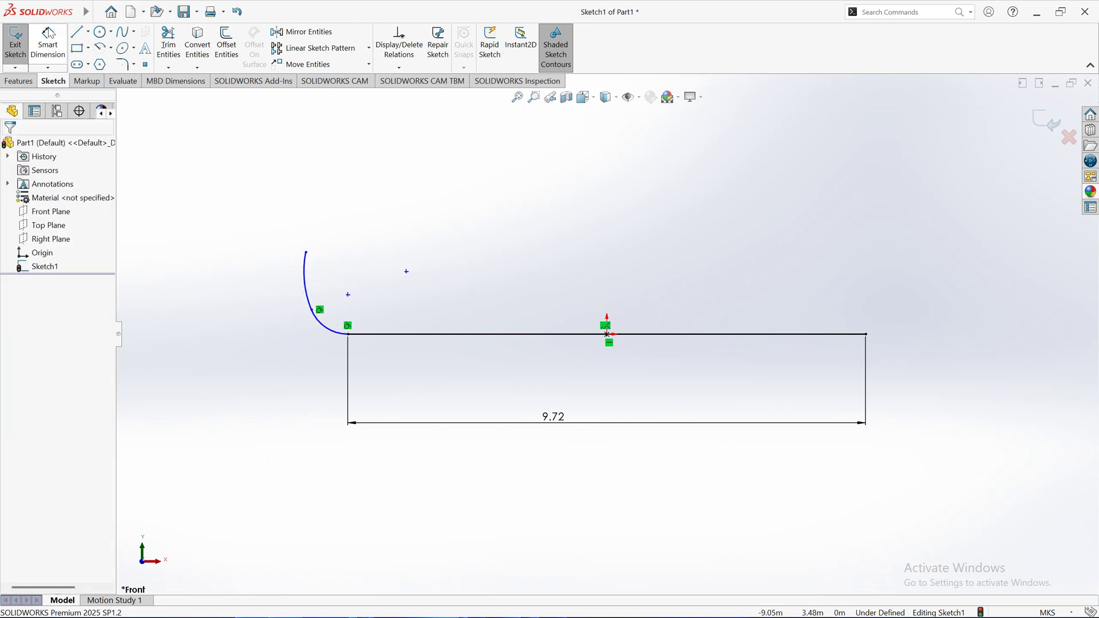
pyautogui.click(323, 330)
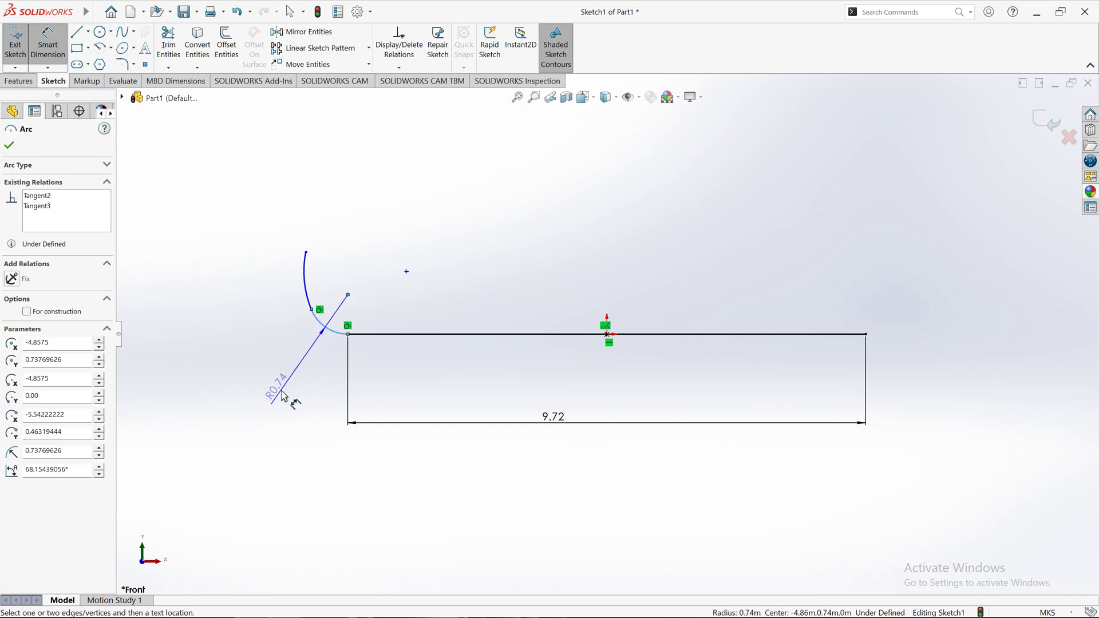
pyautogui.click(307, 431)
pyautogui.write('0.362')
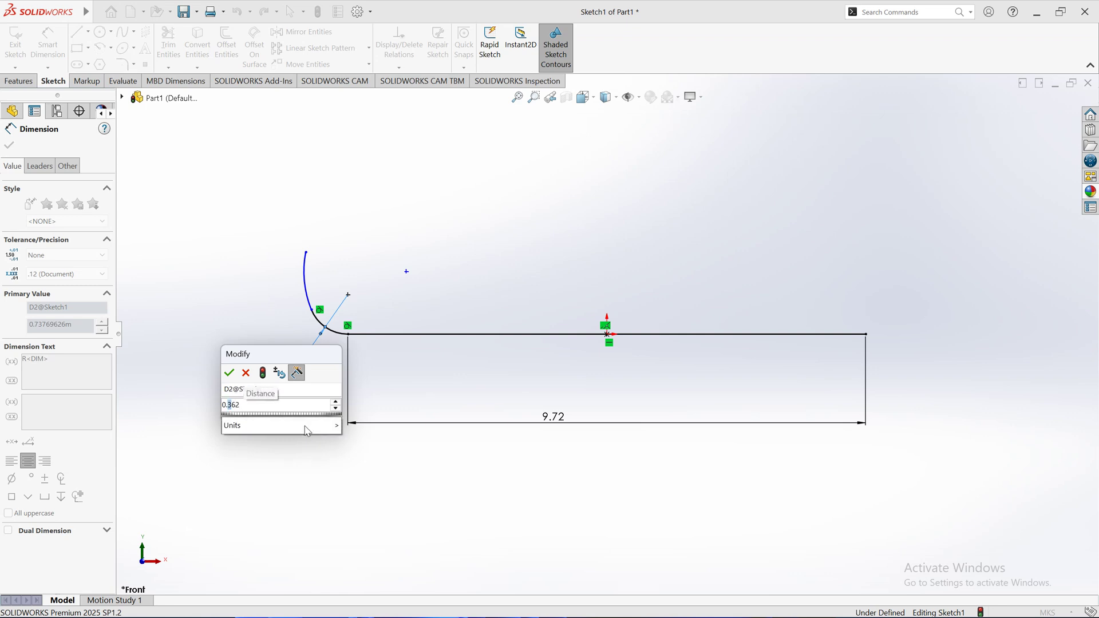
pyautogui.press('Return')
# Dimension the radius of the larger crown arc as 1.88 m and leave the dimension command.
pyautogui.click(329, 308)
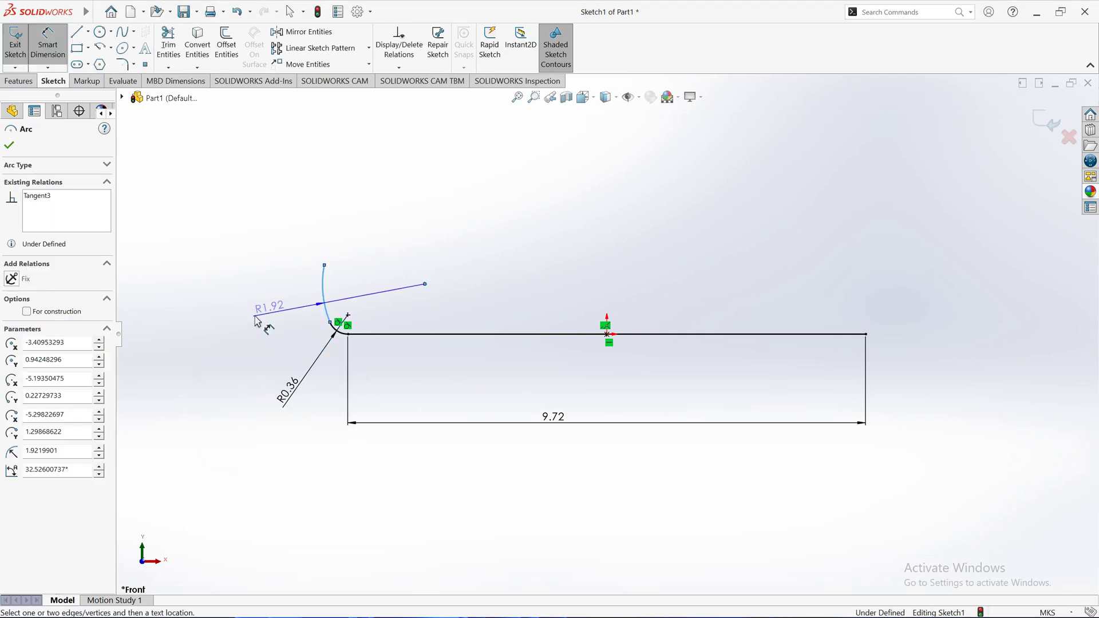
pyautogui.click(223, 318)
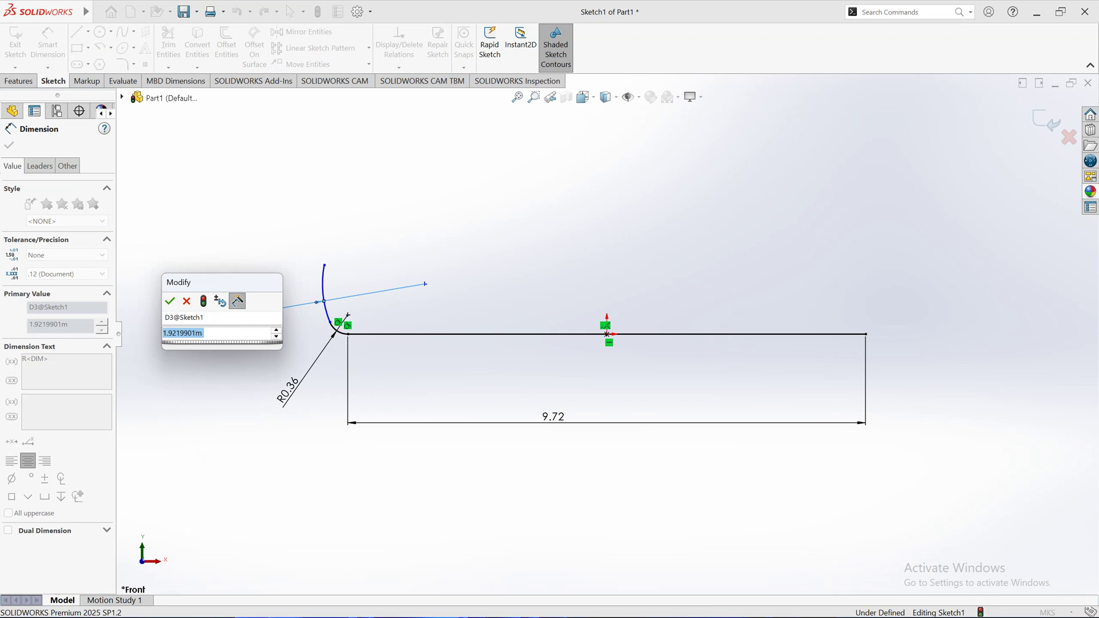
pyautogui.write('1.88')
pyautogui.press('Return')
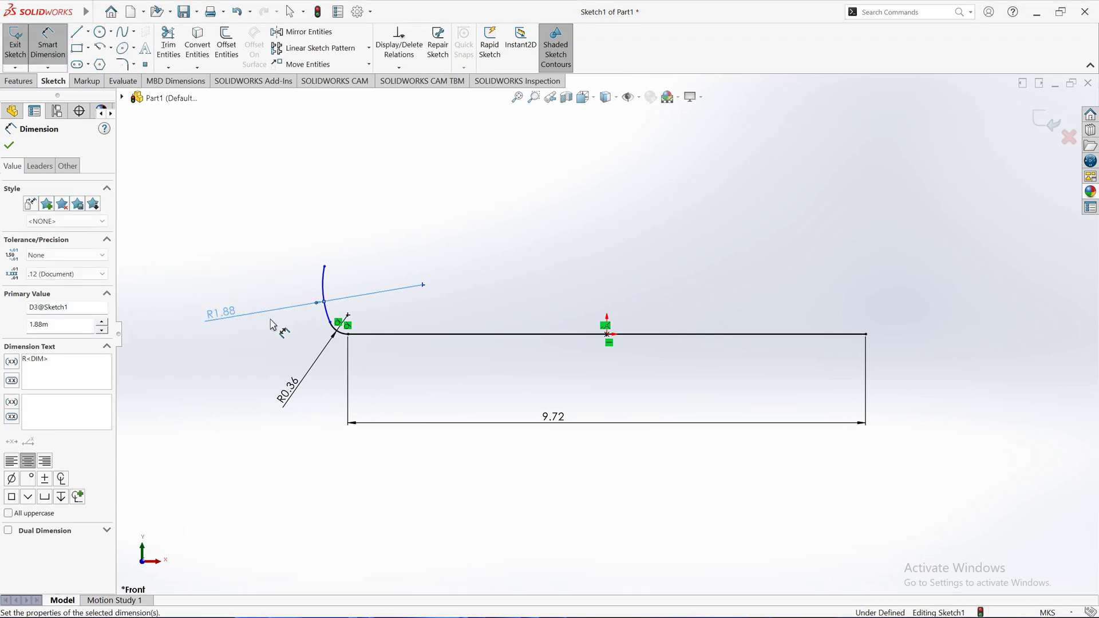
pyautogui.click(135, 154)
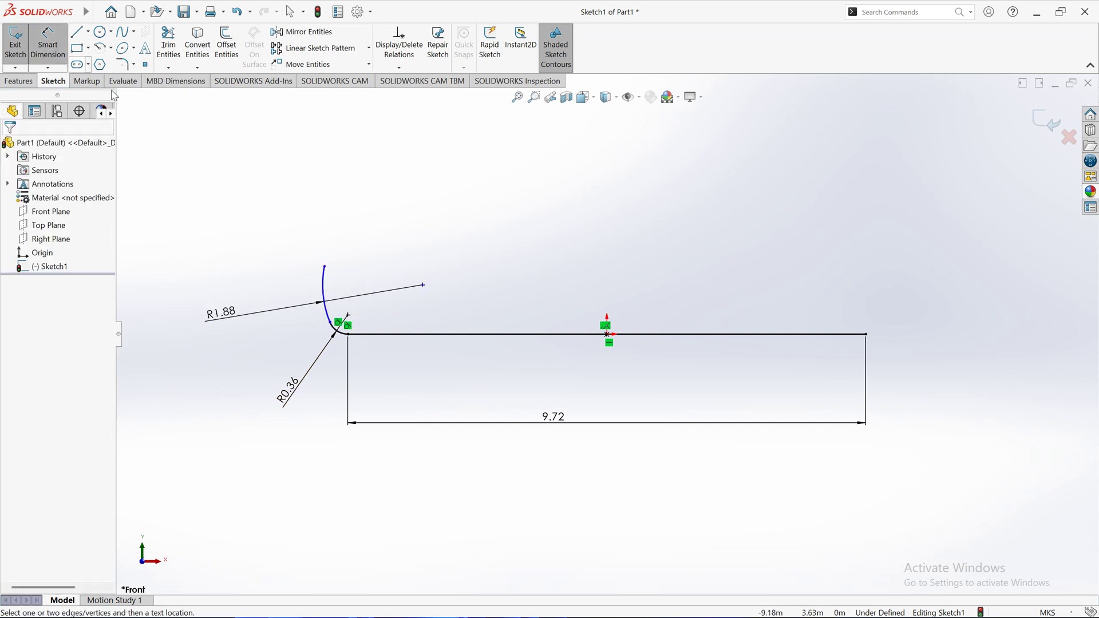
pyautogui.press('Escape')
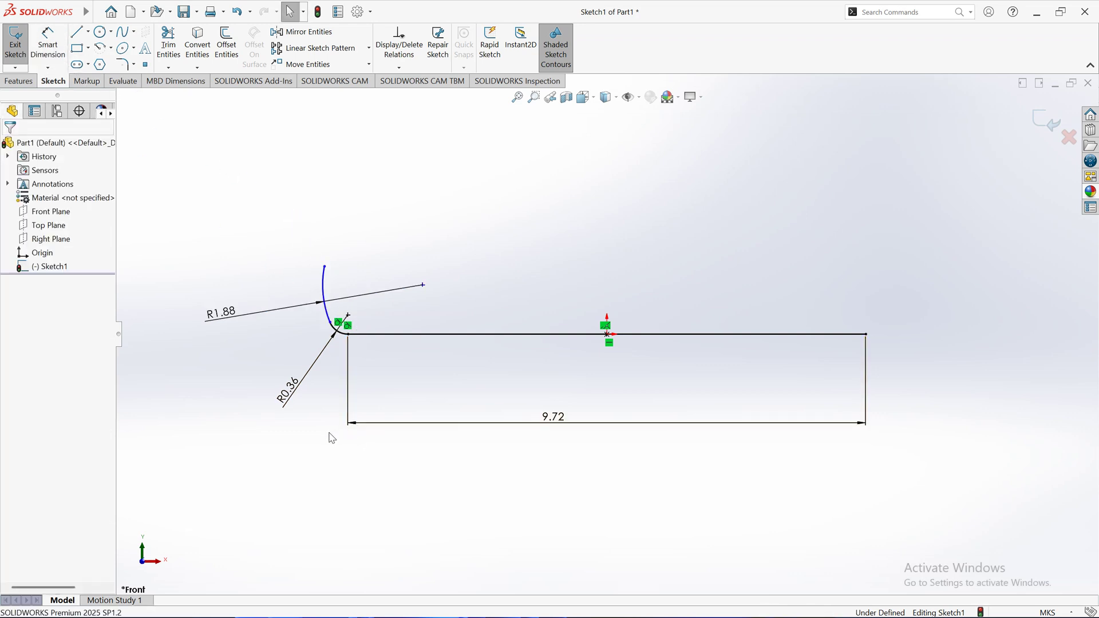
# Switch to Tank Drawing33.pdf in the browser to read the dished head depth Hd, and return to SOLIDWORKS.
pyautogui.press('super')
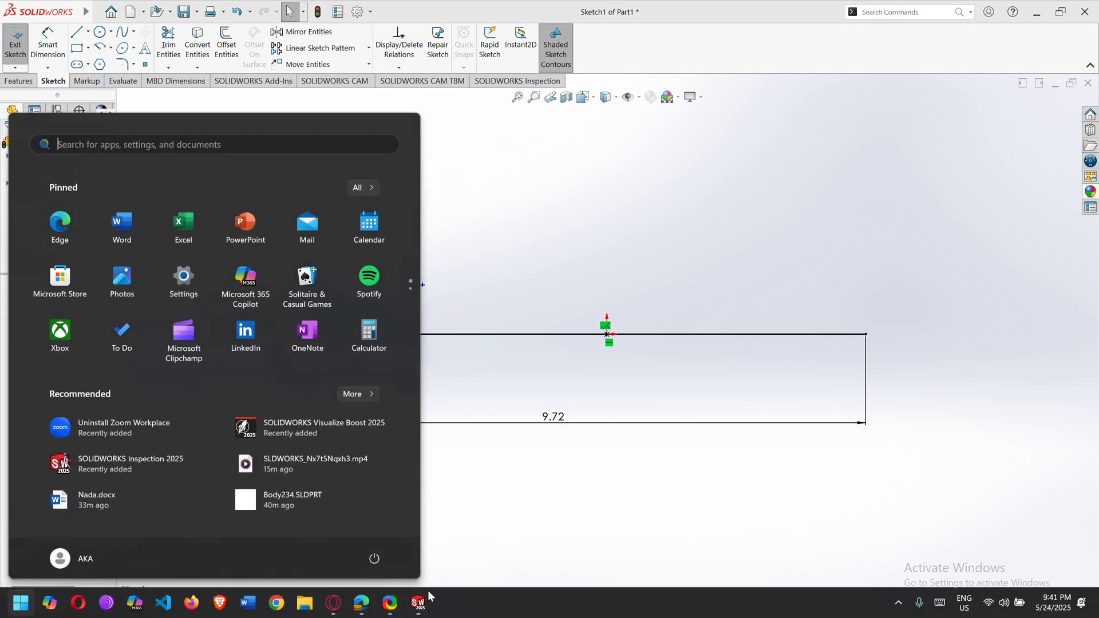
pyautogui.moveTo(355, 605)
pyautogui.click(356, 517)
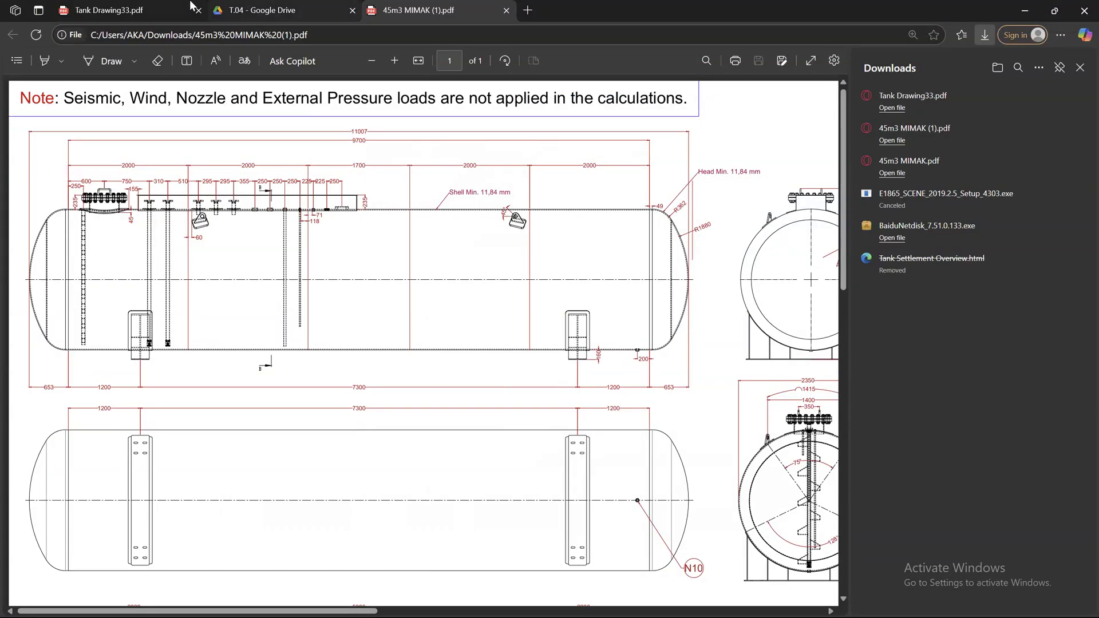
pyautogui.click(126, 10)
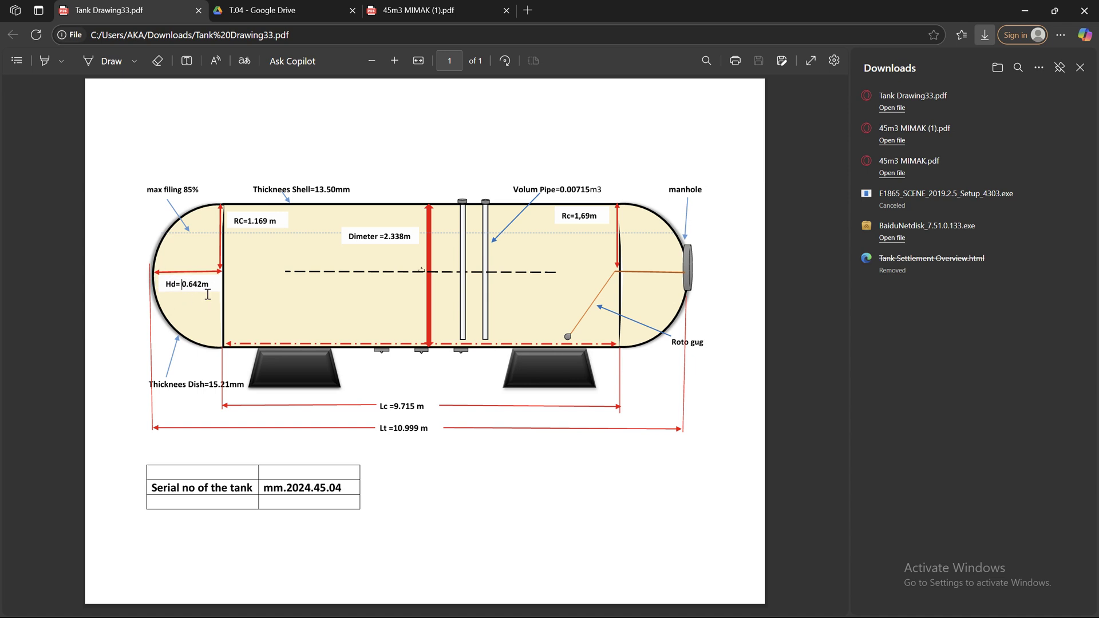
pyautogui.click(1024, 10)
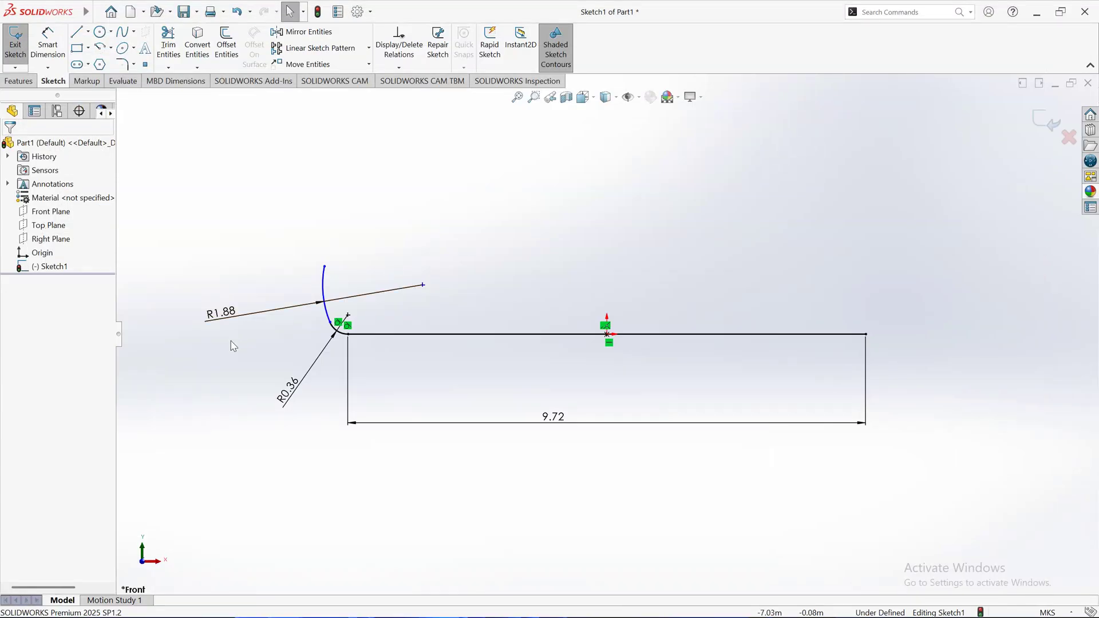
# Dimension the horizontal distance between the crown arc's free endpoint and the line's left endpoint as 0.642 m.
pyautogui.click(48, 43)
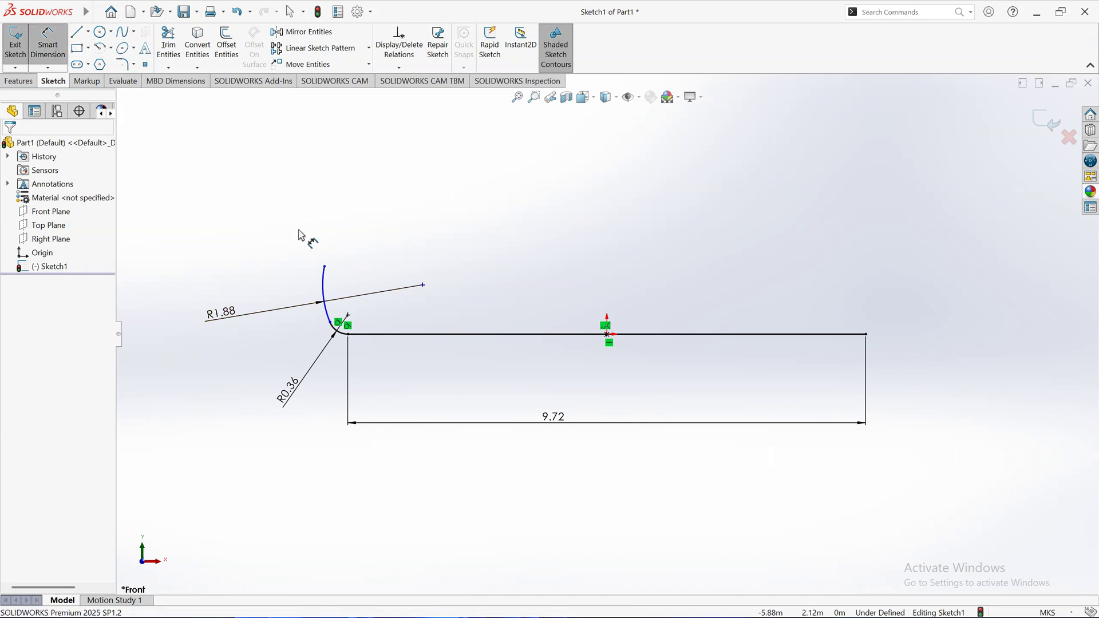
pyautogui.click(325, 269)
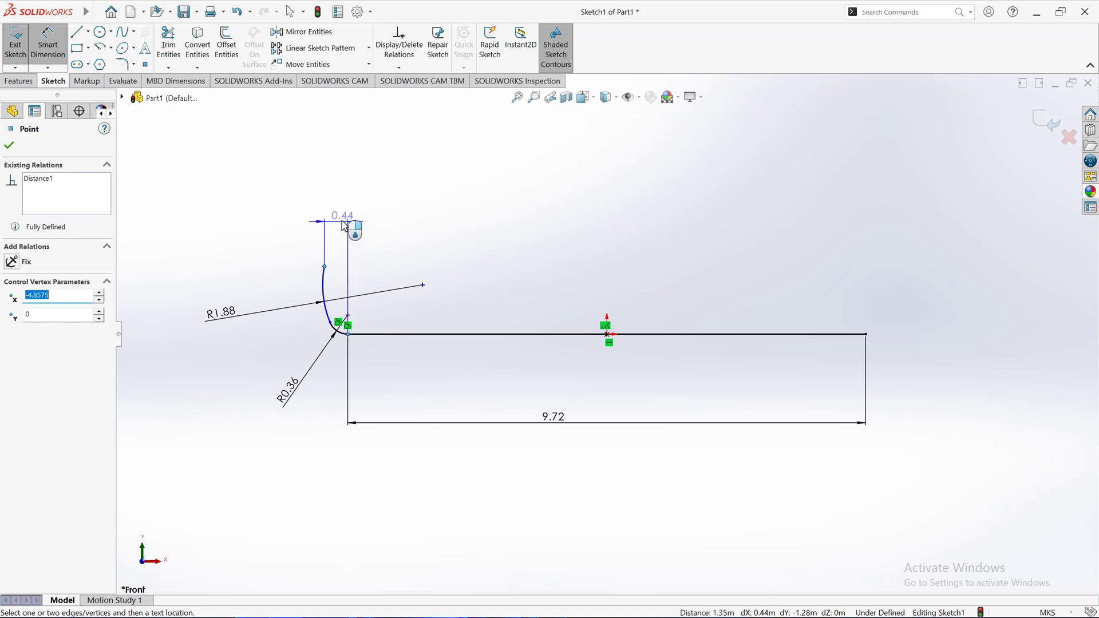
pyautogui.click(350, 205)
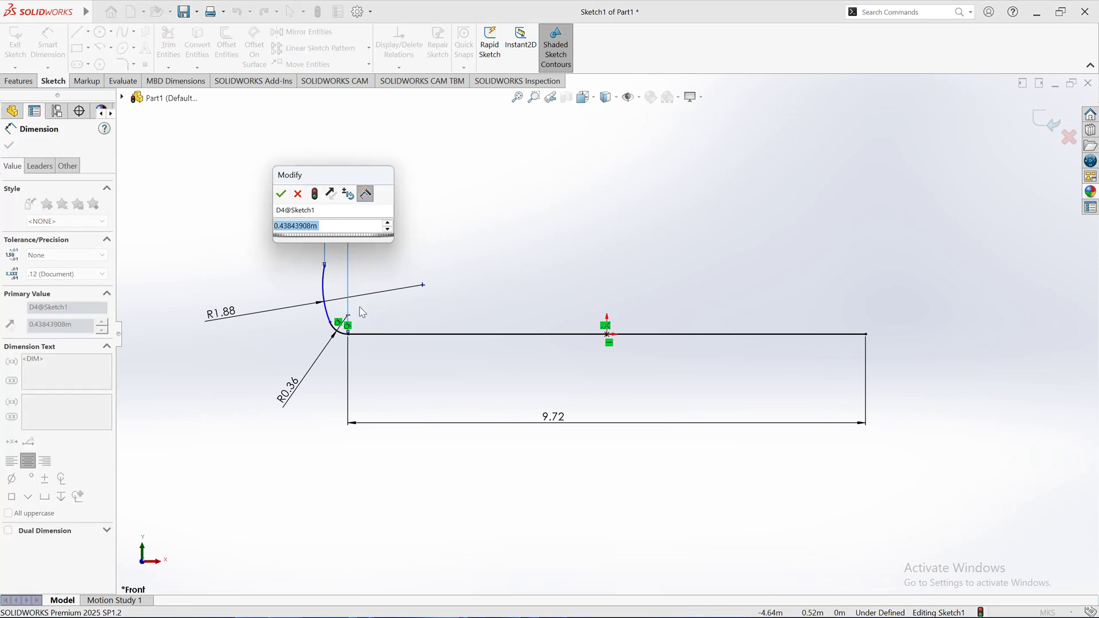
pyautogui.write('0.642')
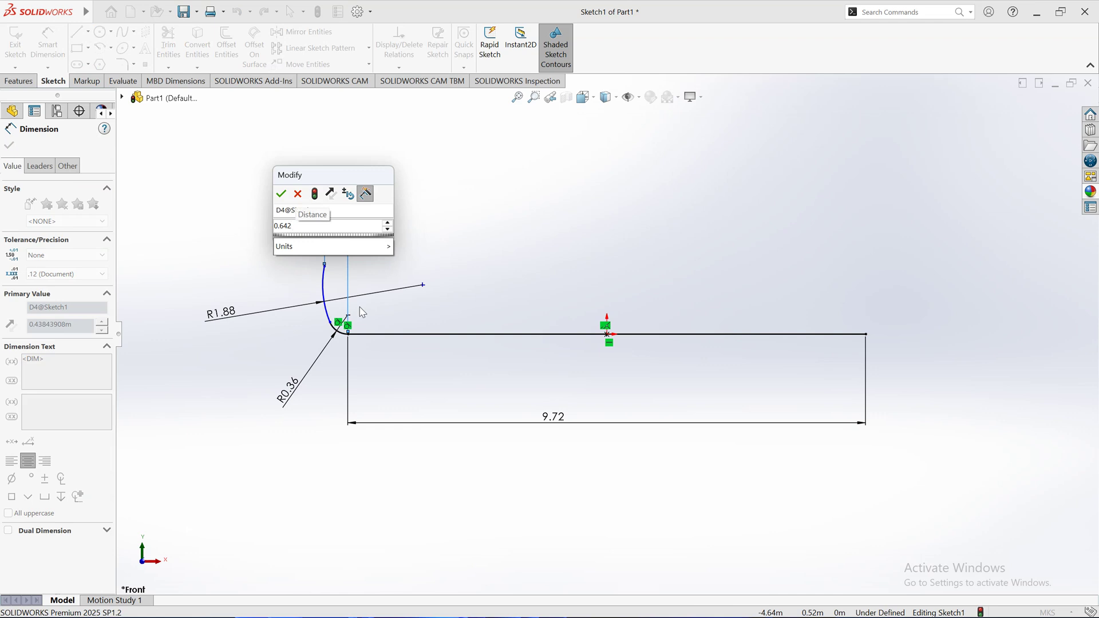
pyautogui.press('Return')
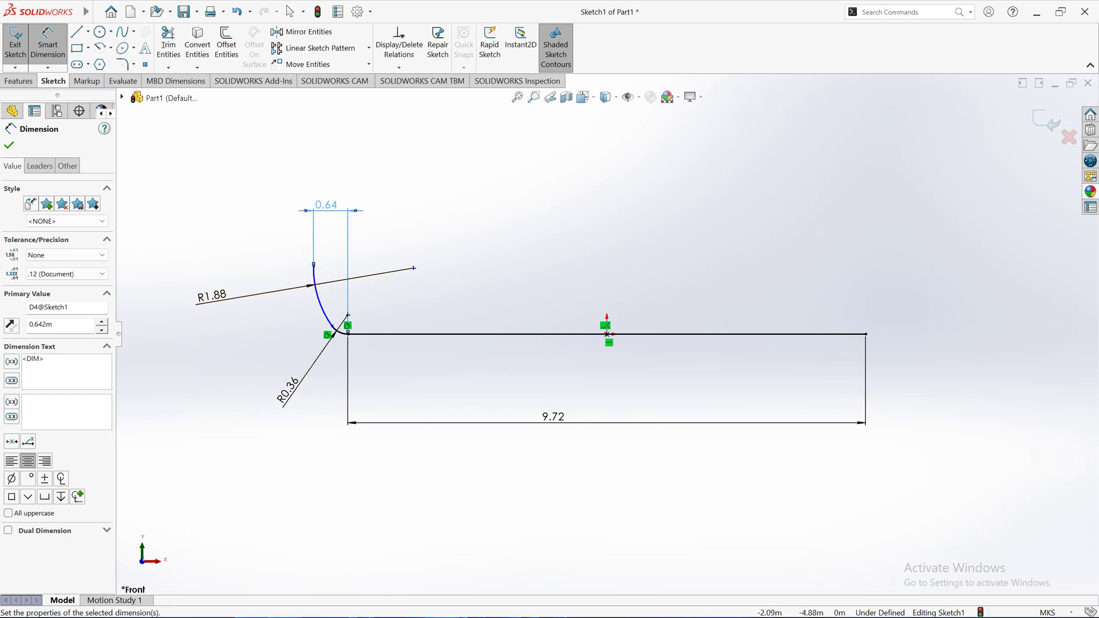
# Switch to Tank Drawing33.pdf in the browser to read the tank diameter, and return to the SOLIDWORKS sketch.
pyautogui.press('super')
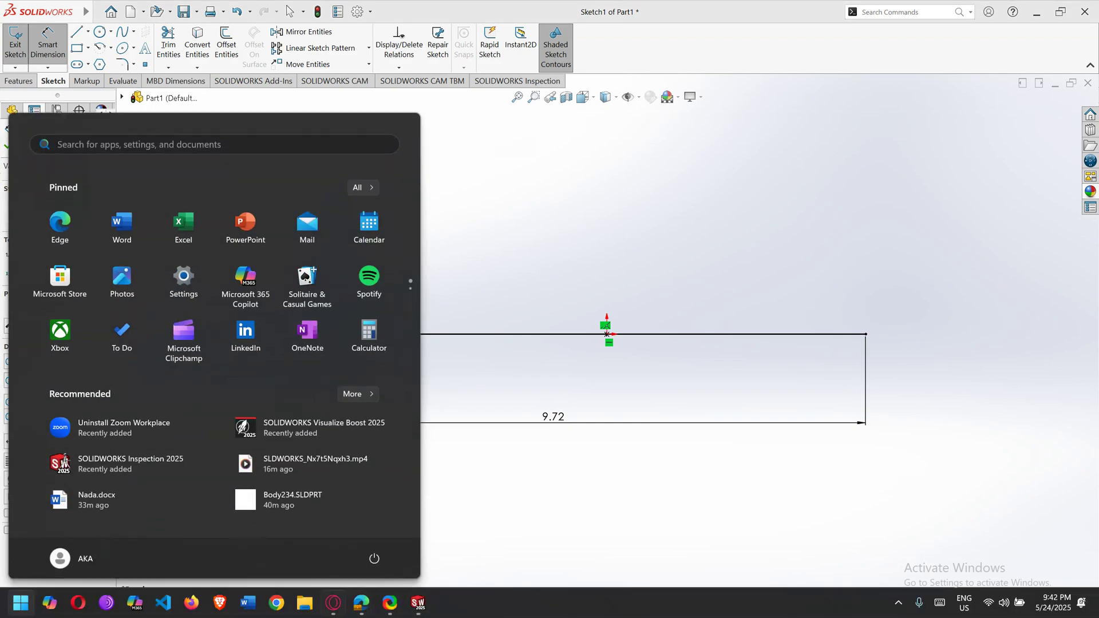
pyautogui.click(332, 607)
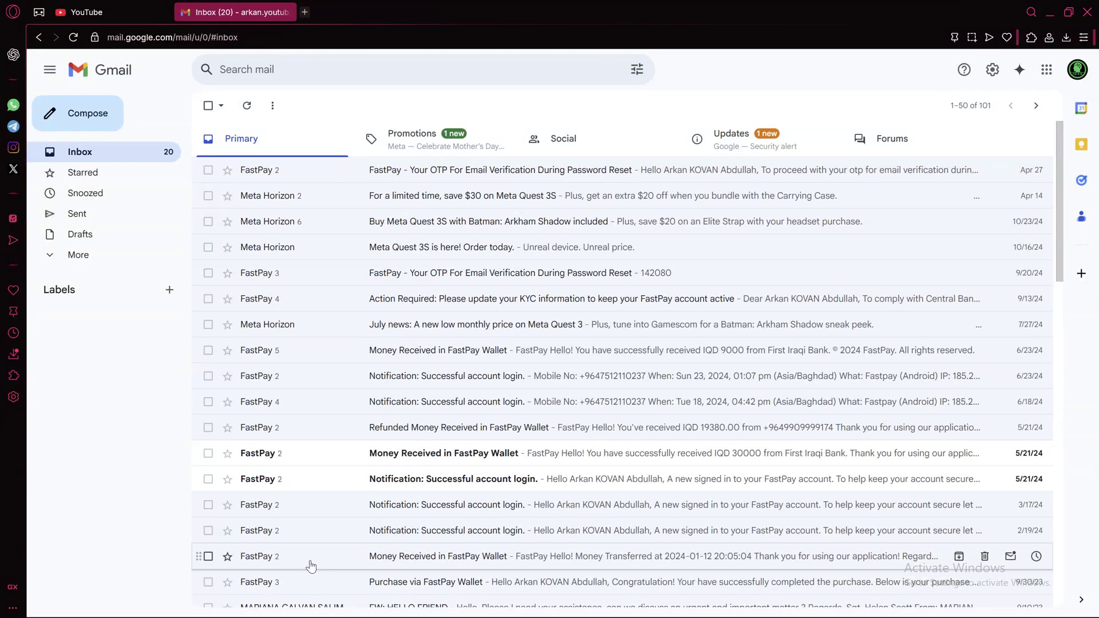
pyautogui.press('super')
pyautogui.moveTo(361, 602)
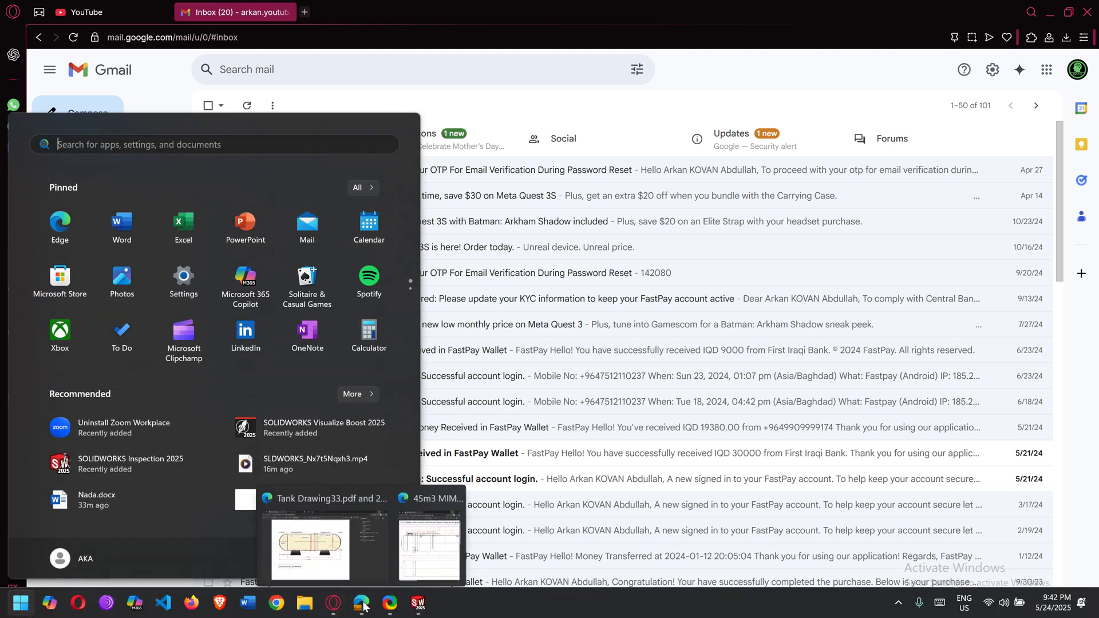
pyautogui.click(320, 544)
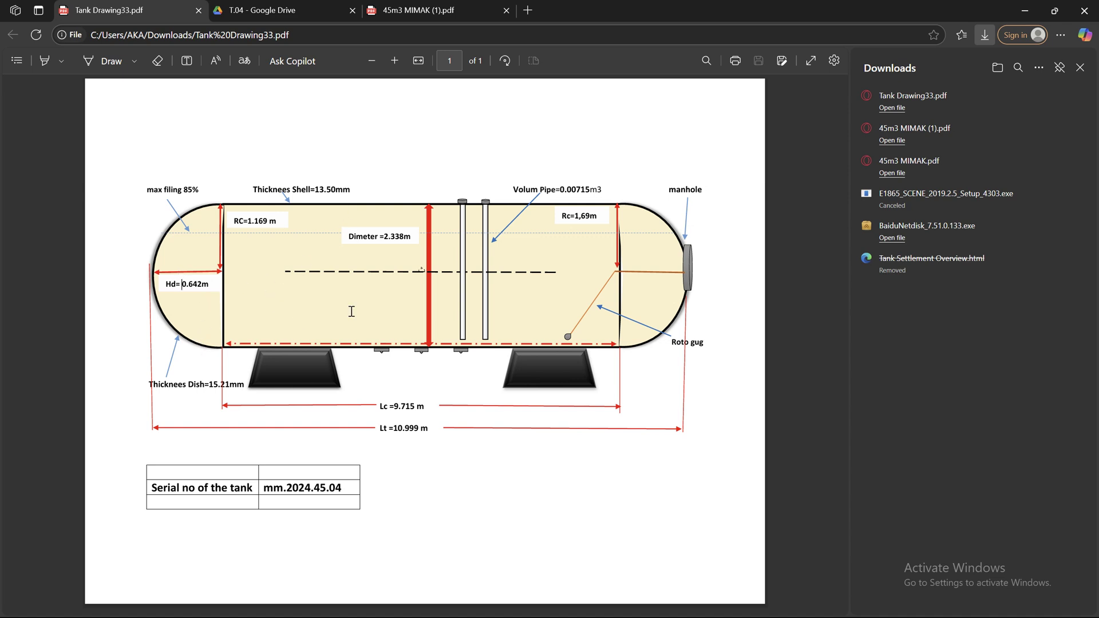
pyautogui.click(404, 237)
pyautogui.click(1024, 11)
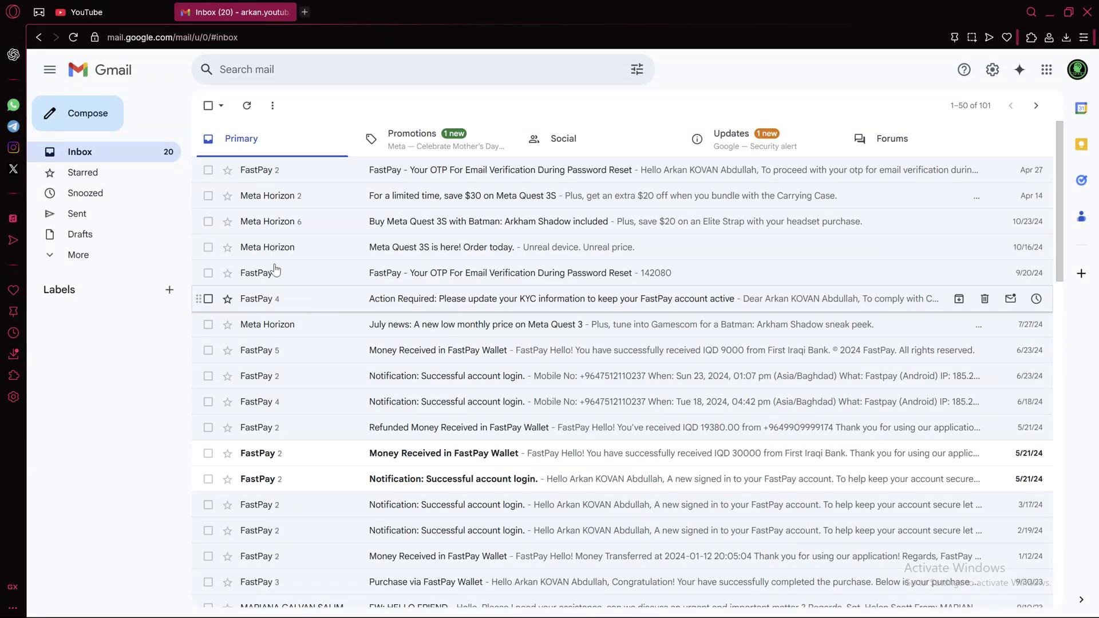
pyautogui.click(1045, 5)
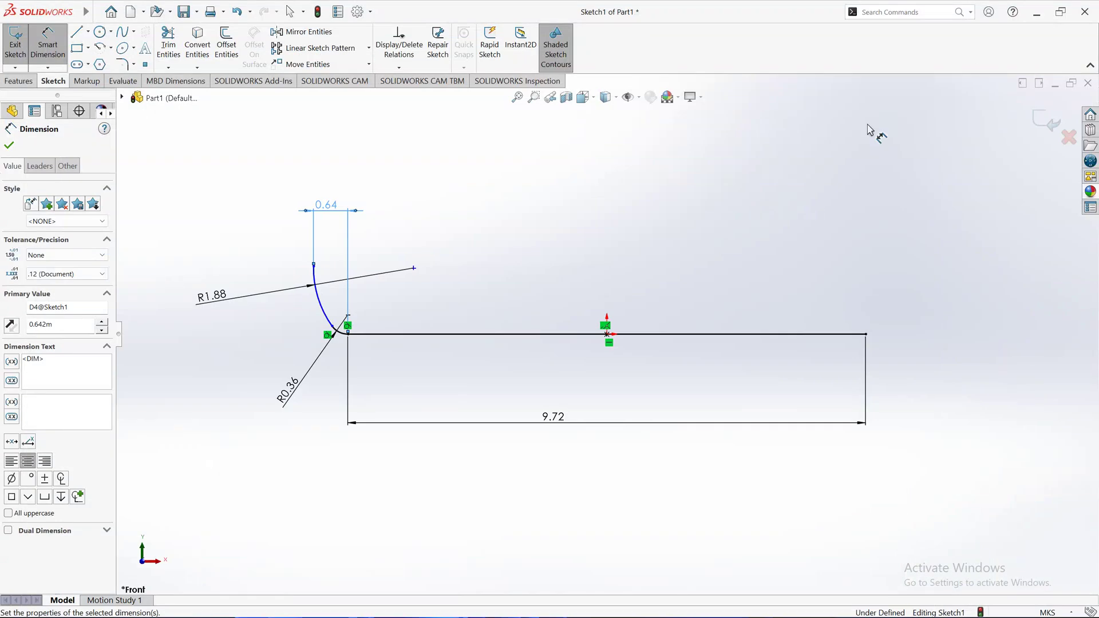
# Dimension the vertical distance between the crown arc's free endpoint and the line's left endpoint as 2.338/2 m.
pyautogui.click(314, 266)
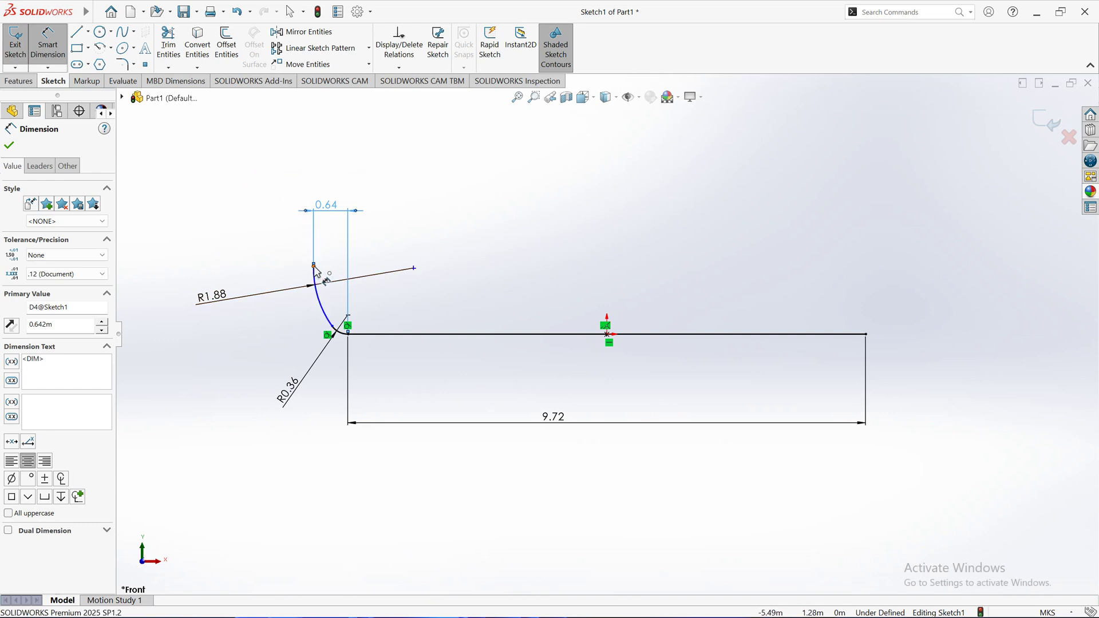
pyautogui.click(348, 335)
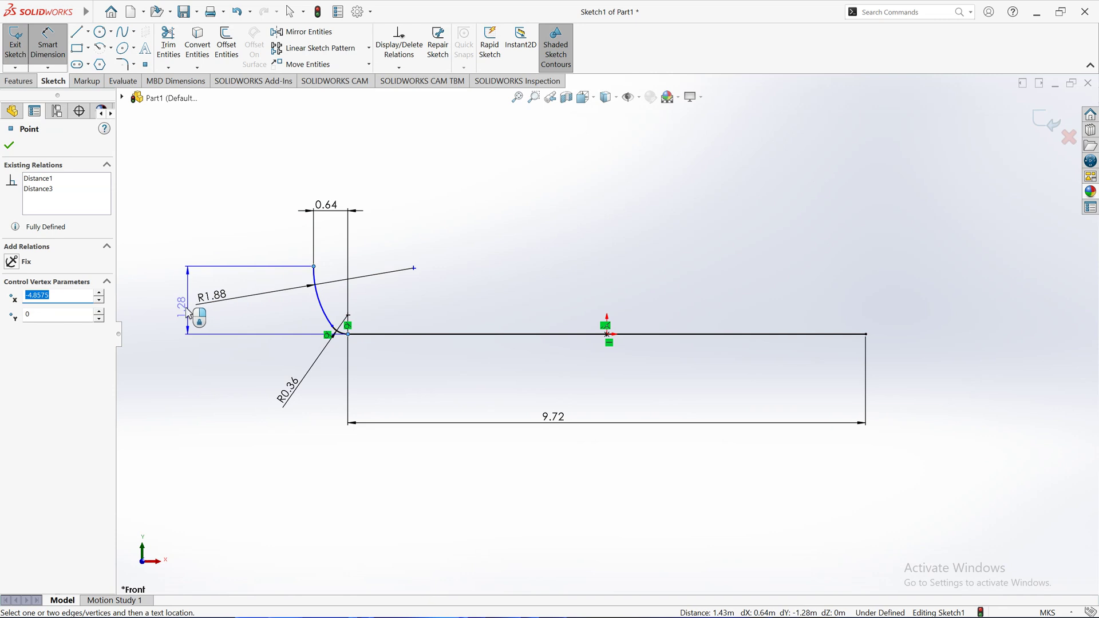
pyautogui.click(172, 310)
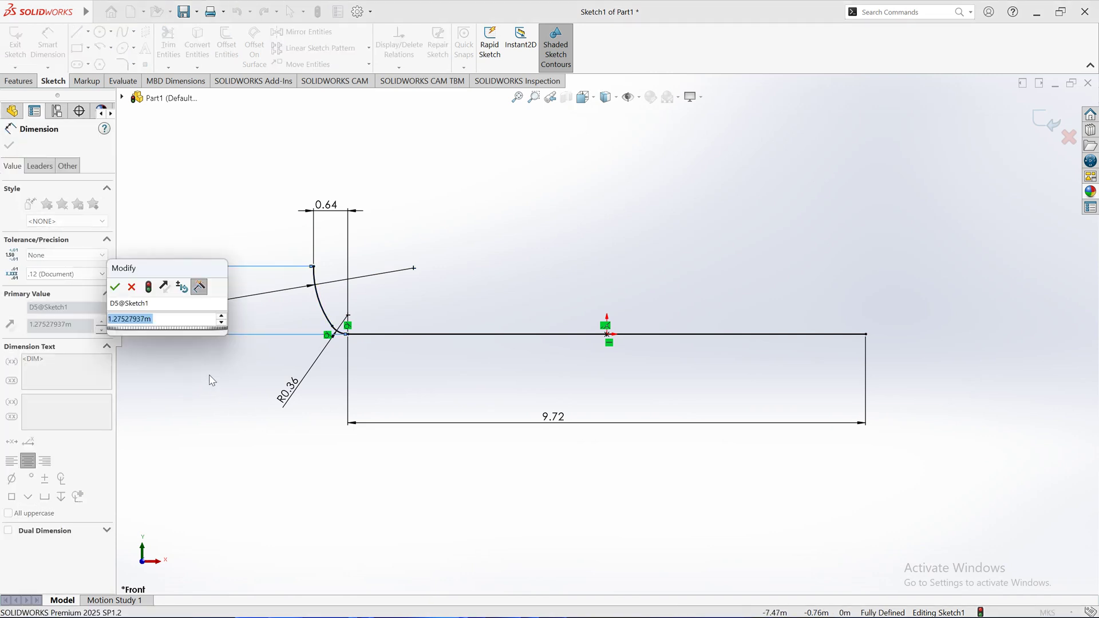
pyautogui.write('2.')
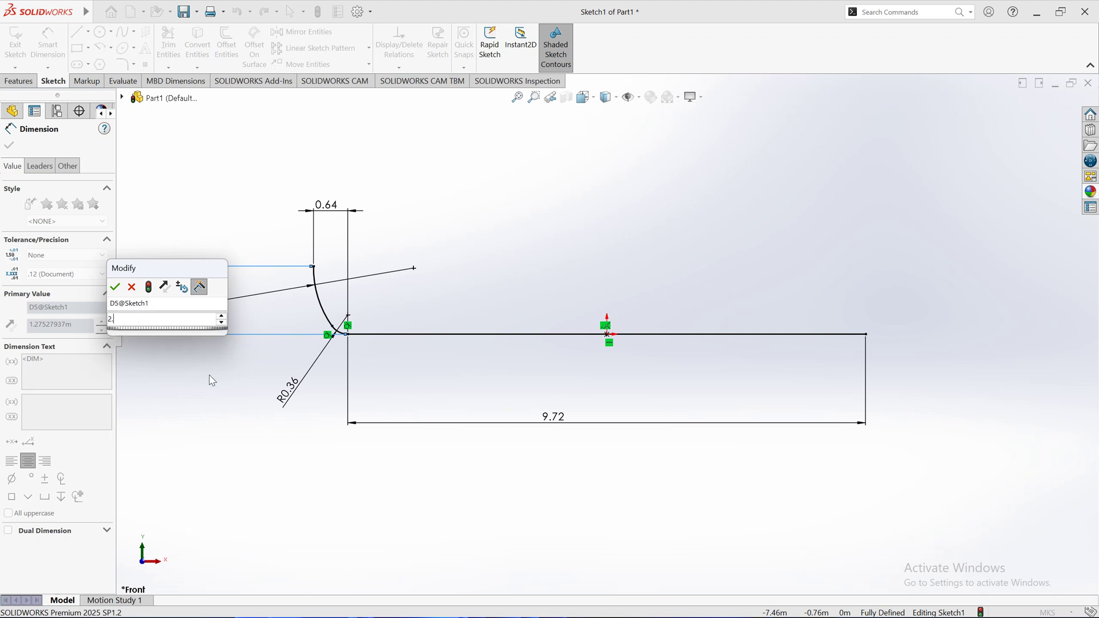
pyautogui.write('338/2')
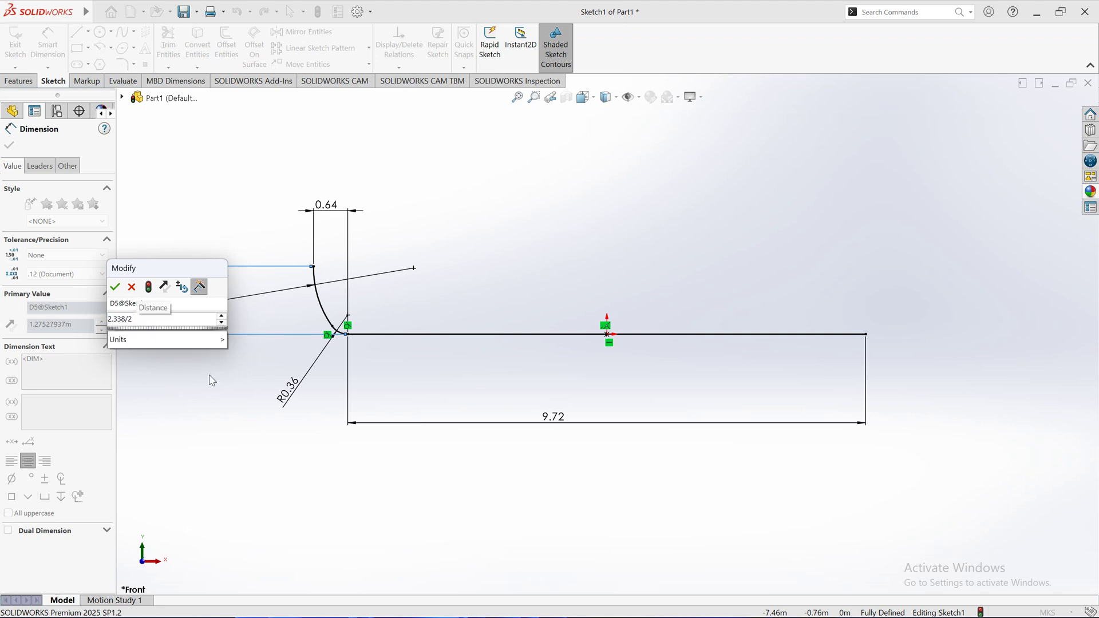
pyautogui.press('Return')
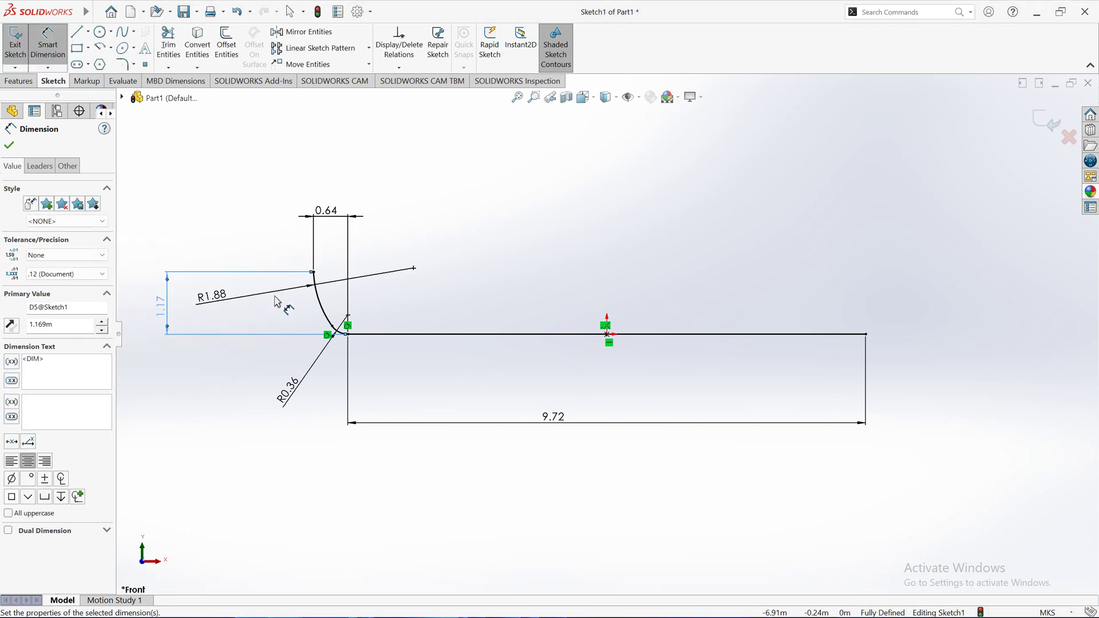
# Sketch a vertical line about 3.14 m long upward from the origin.
pyautogui.press('Escape')
pyautogui.press('Escape')
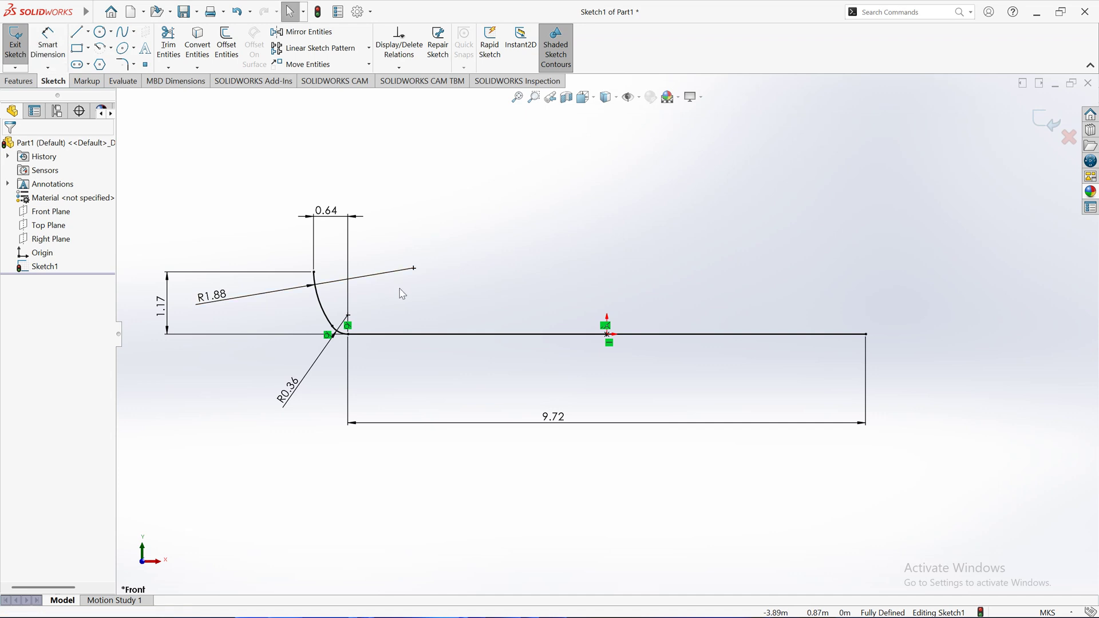
pyautogui.click(78, 34)
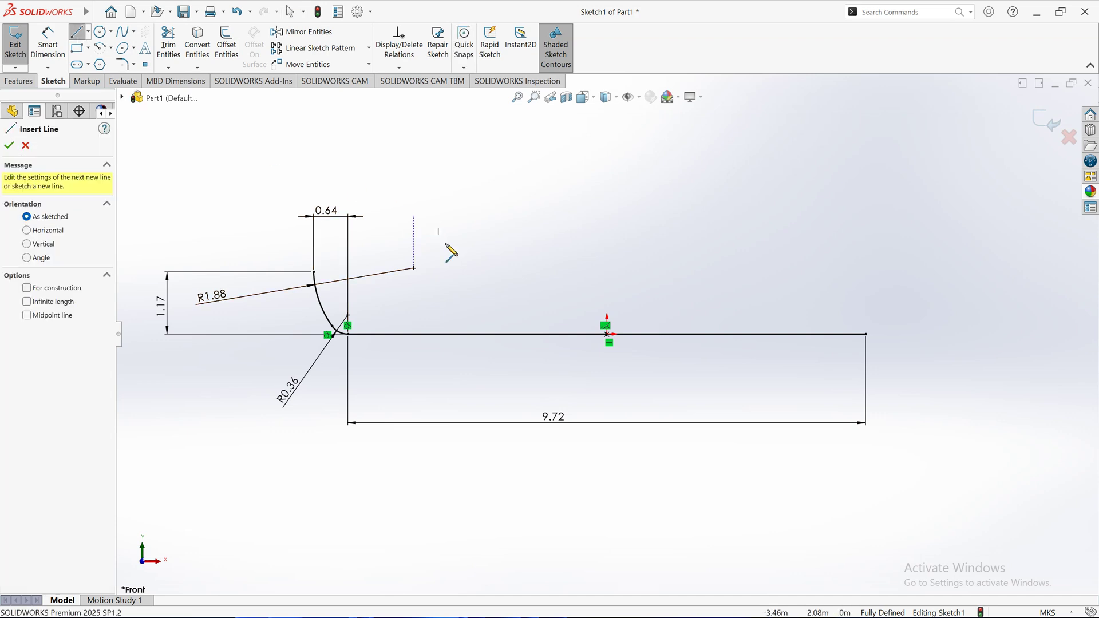
pyautogui.click(607, 334)
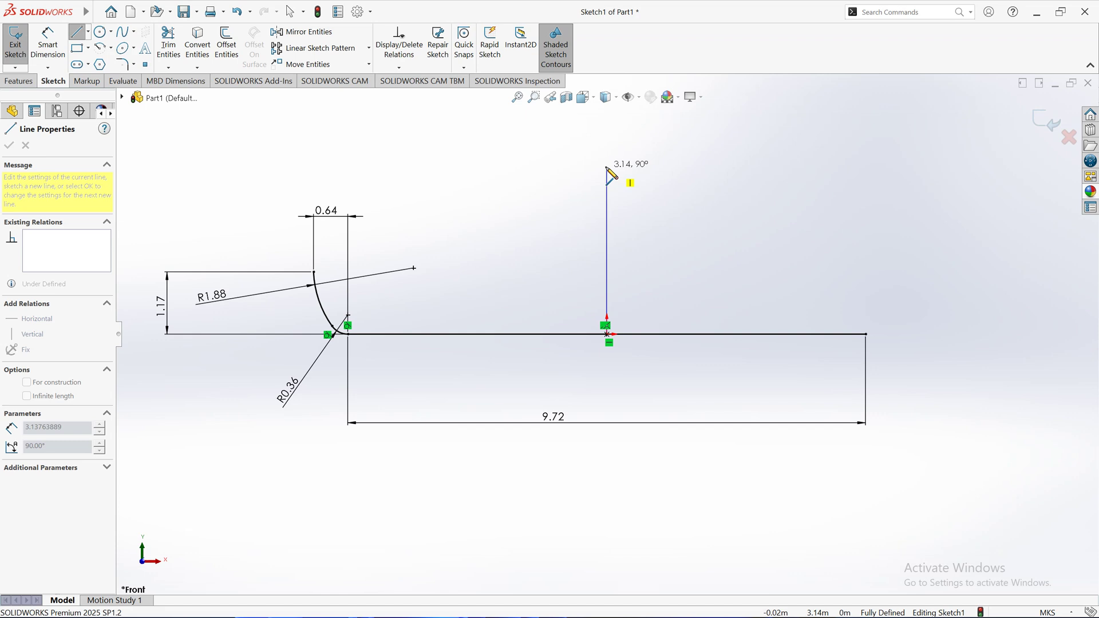
pyautogui.click(606, 168)
pyautogui.press('Escape')
# Convert the vertical line at the origin into an infinite-length construction line.
pyautogui.click(607, 246)
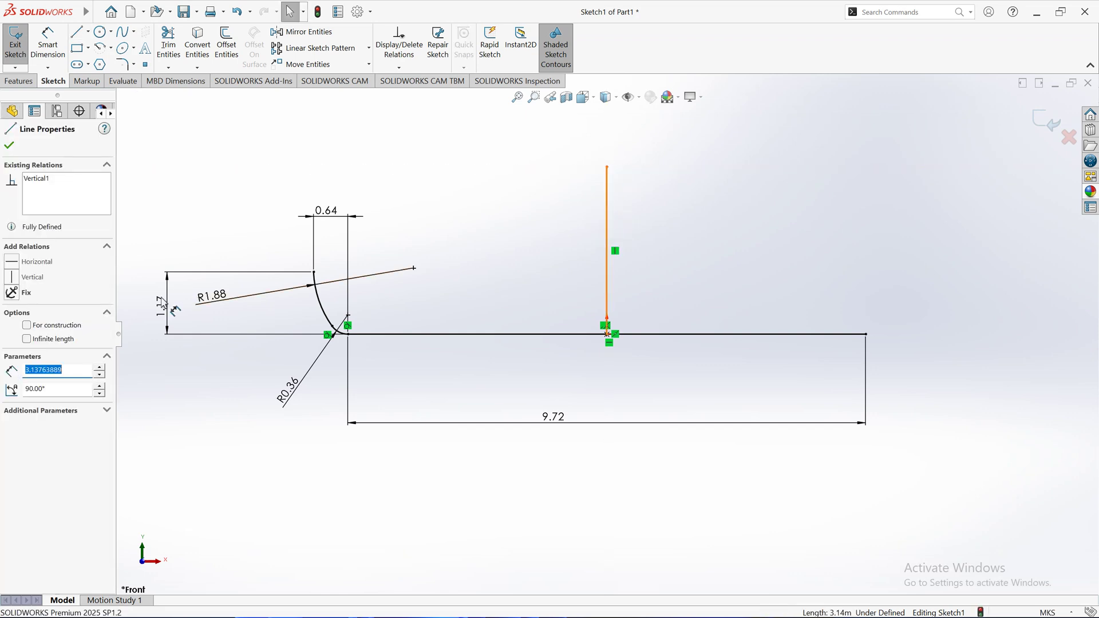
pyautogui.click(56, 325)
pyautogui.click(54, 338)
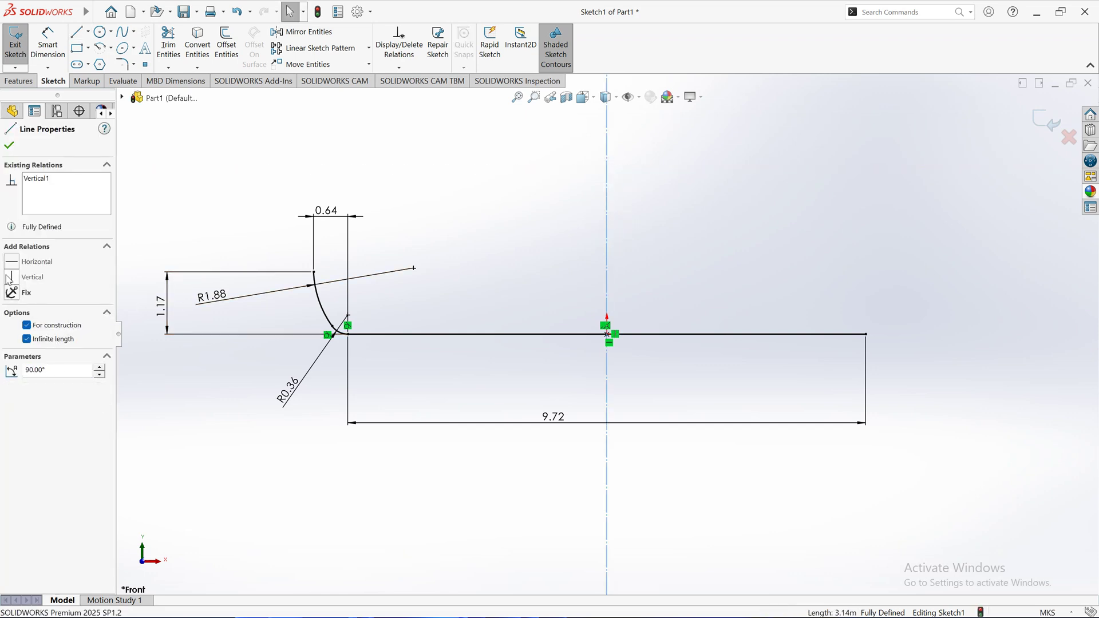
pyautogui.click(579, 272)
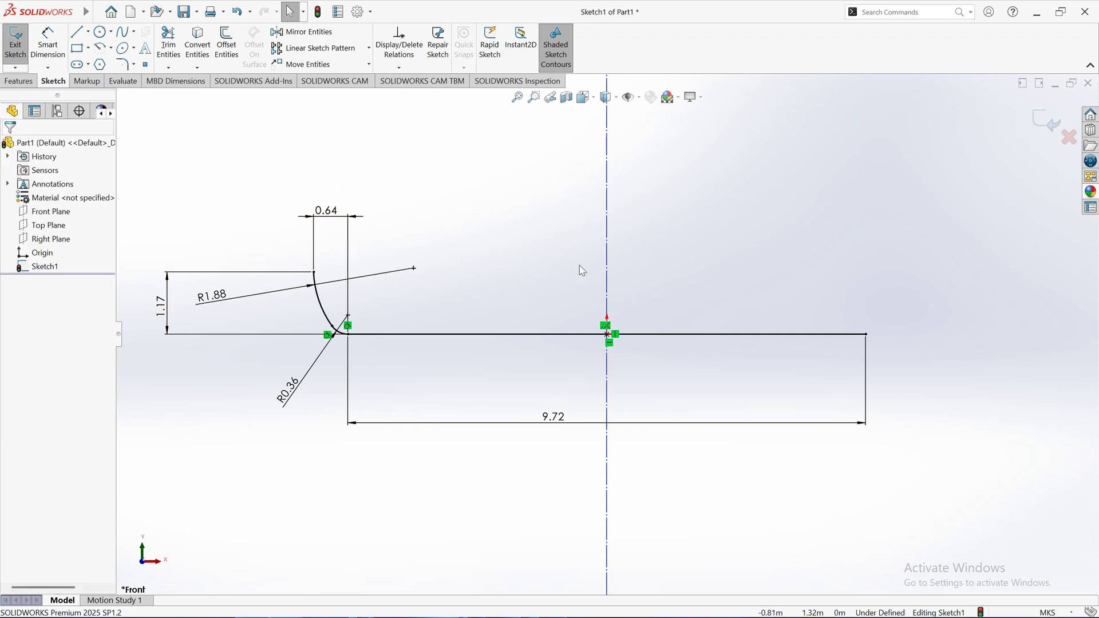
# Add a coincident relation between the vertical centerline and the midpoint of the horizontal shell line.
pyautogui.click(606, 280)
pyautogui.keyDown('ctrl'); pyautogui.click(608, 339); pyautogui.keyUp('ctrl')
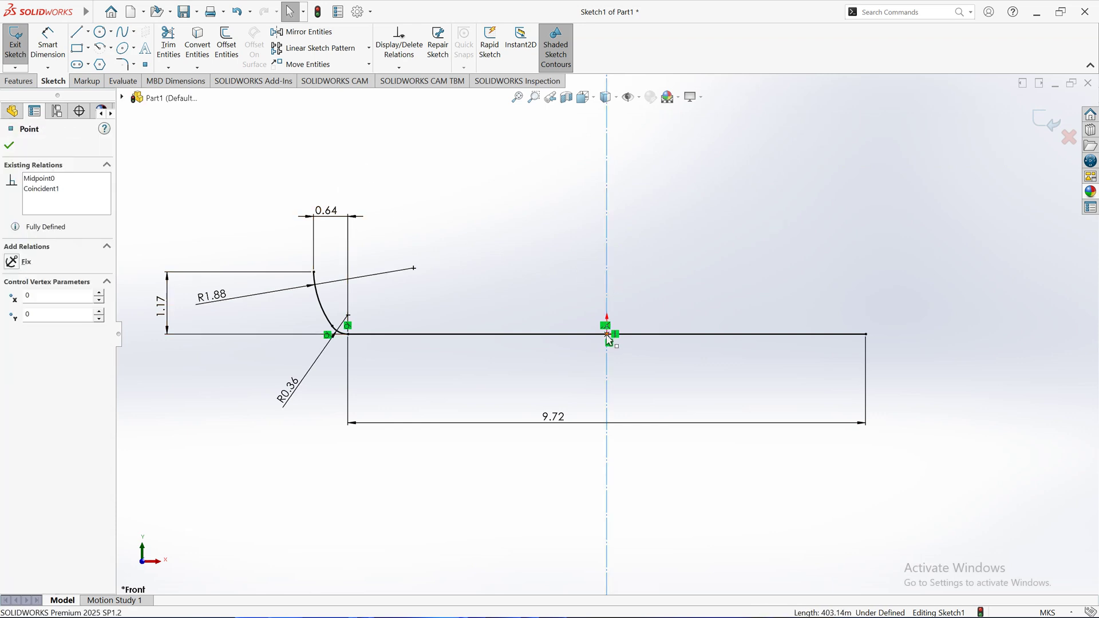
pyautogui.click(11, 312)
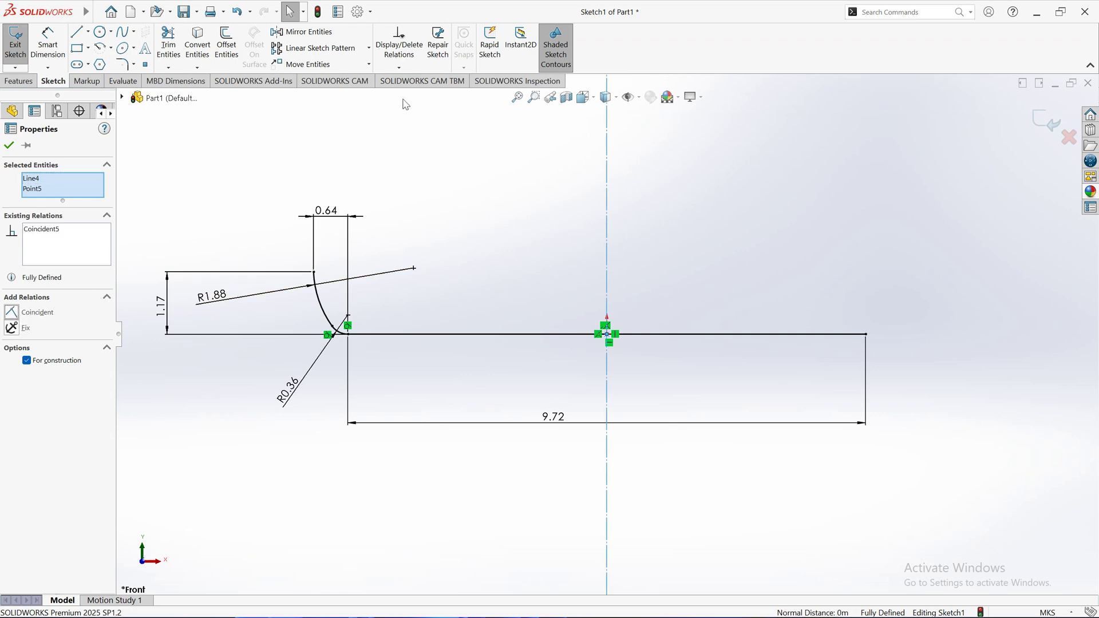
pyautogui.press('Escape')
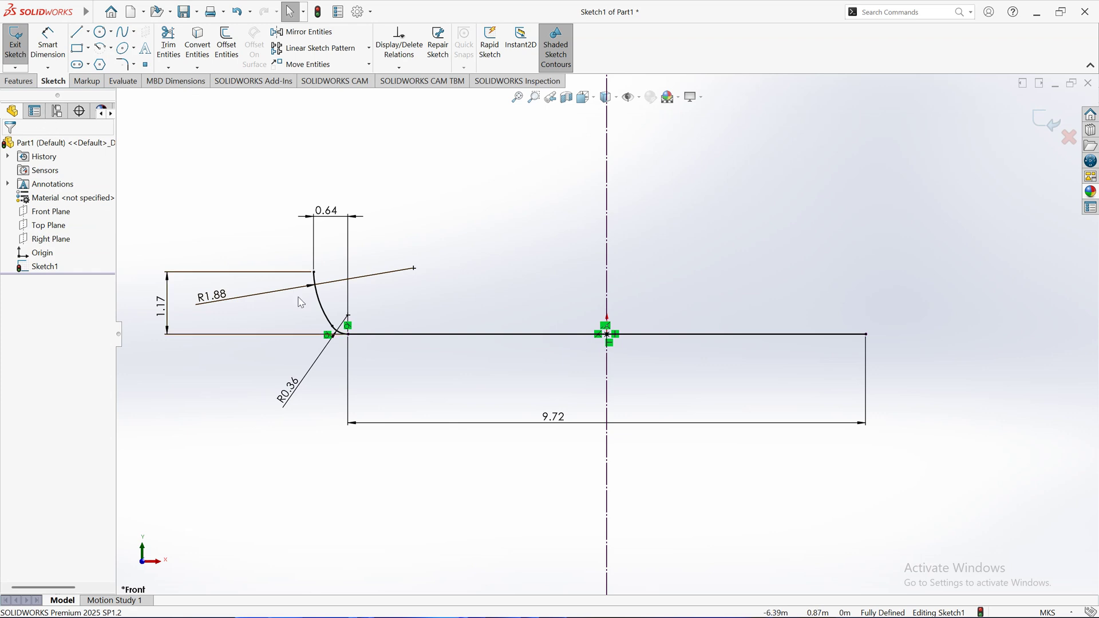
# Mirror the crown arc and the knuckle arc about the vertical centerline, keeping the originals.
pyautogui.click(325, 312)
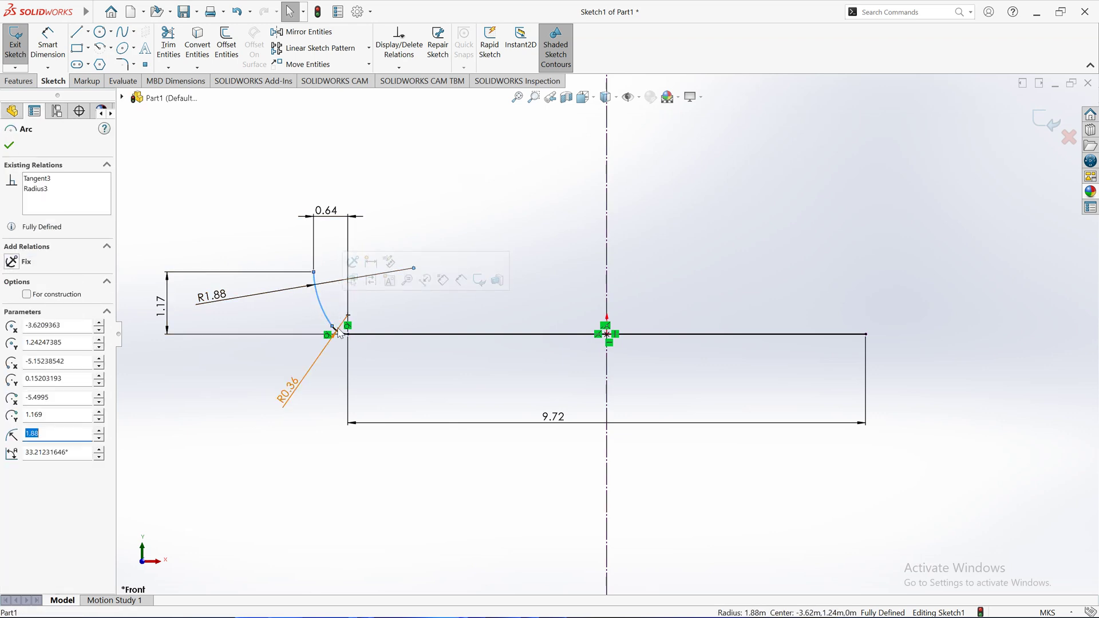
pyautogui.keyDown('ctrl'); pyautogui.click(344, 338); pyautogui.keyUp('ctrl')
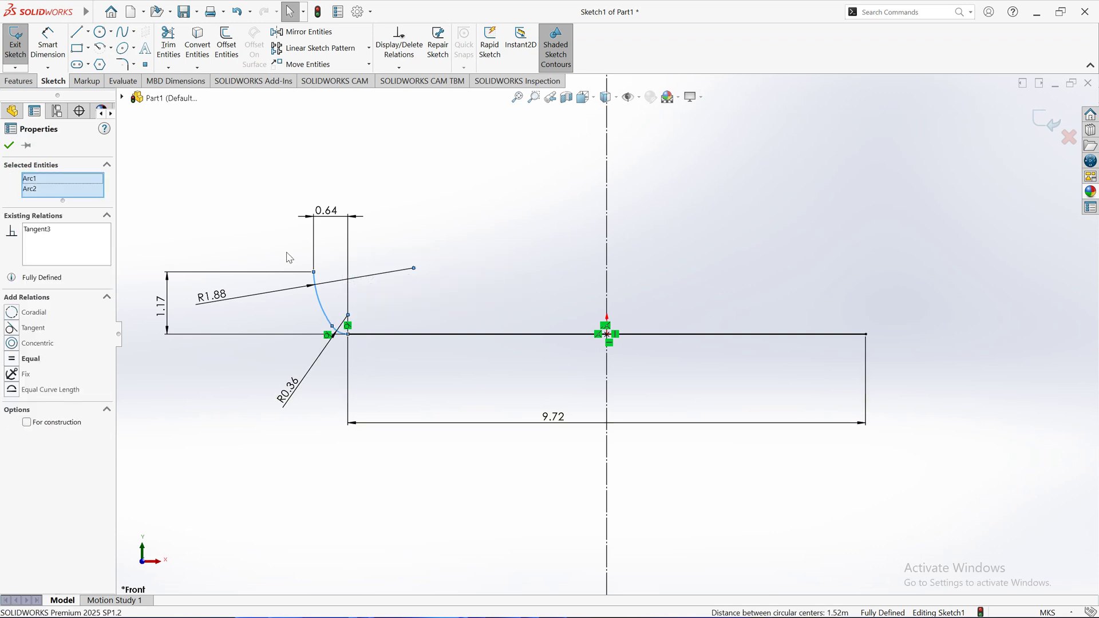
pyautogui.click(305, 32)
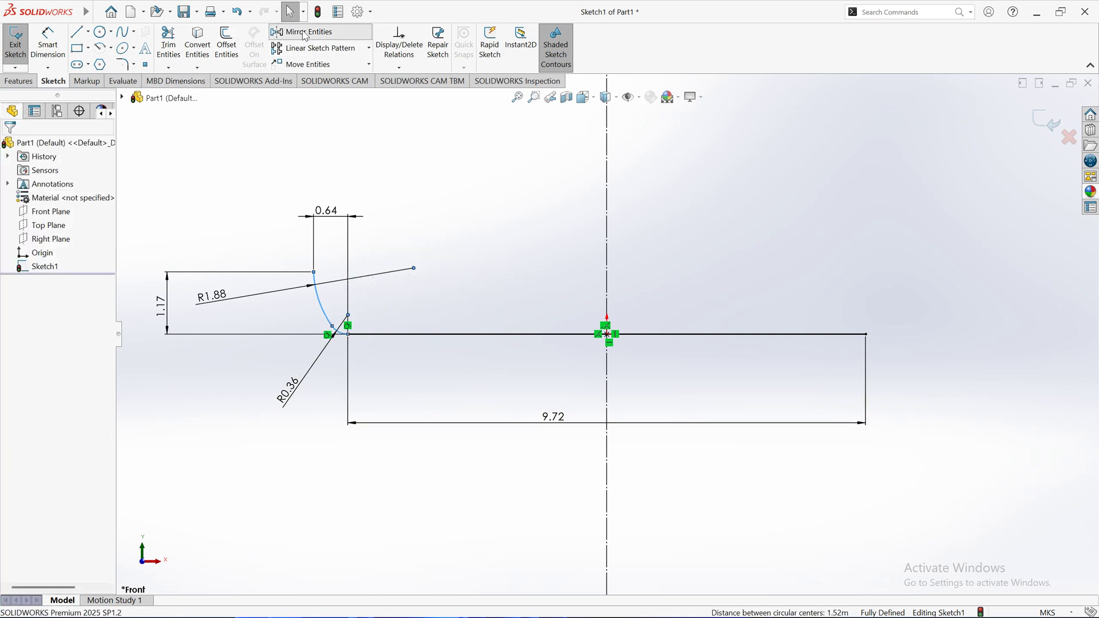
pyautogui.click(82, 304)
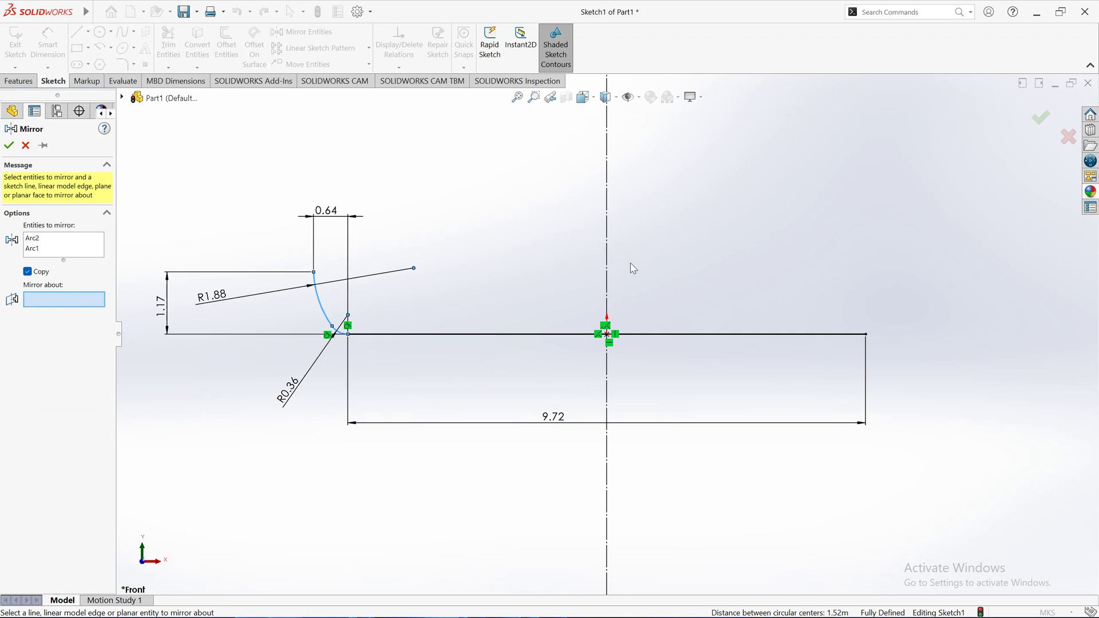
pyautogui.click(607, 257)
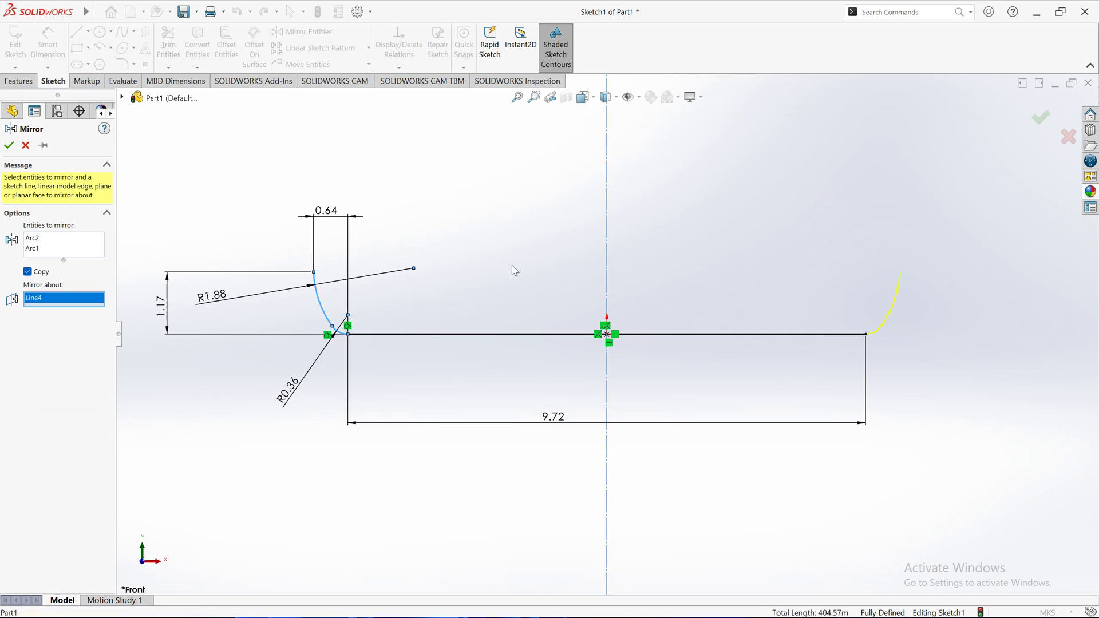
pyautogui.click(9, 146)
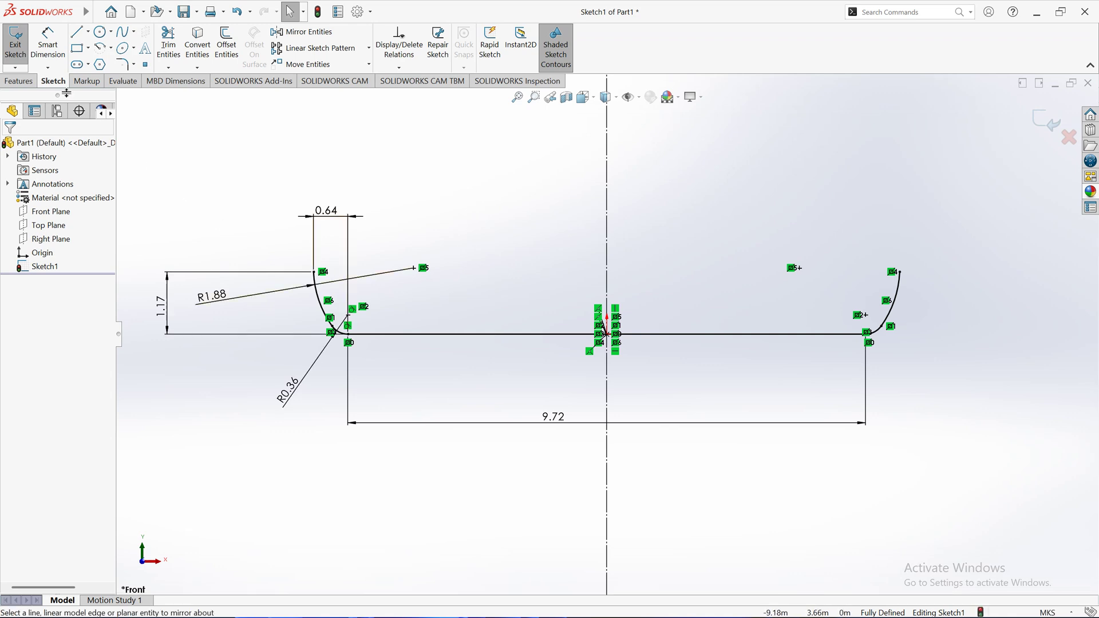
# Sketch a horizontal line joining the free endpoints of the original and mirrored crown arcs.
pyautogui.click(76, 31)
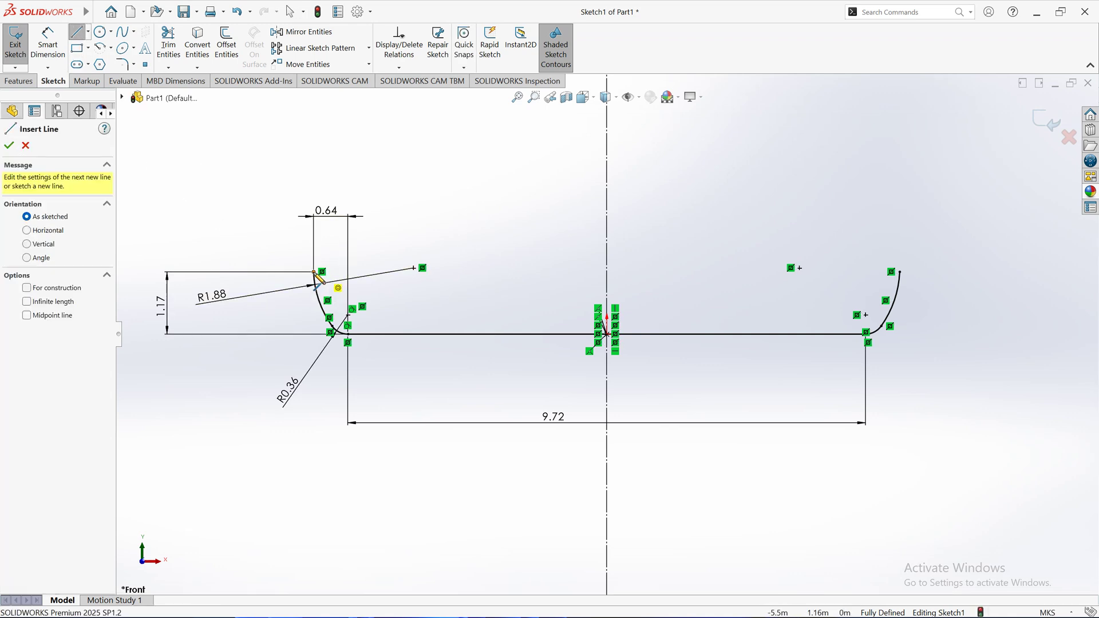
pyautogui.click(314, 273)
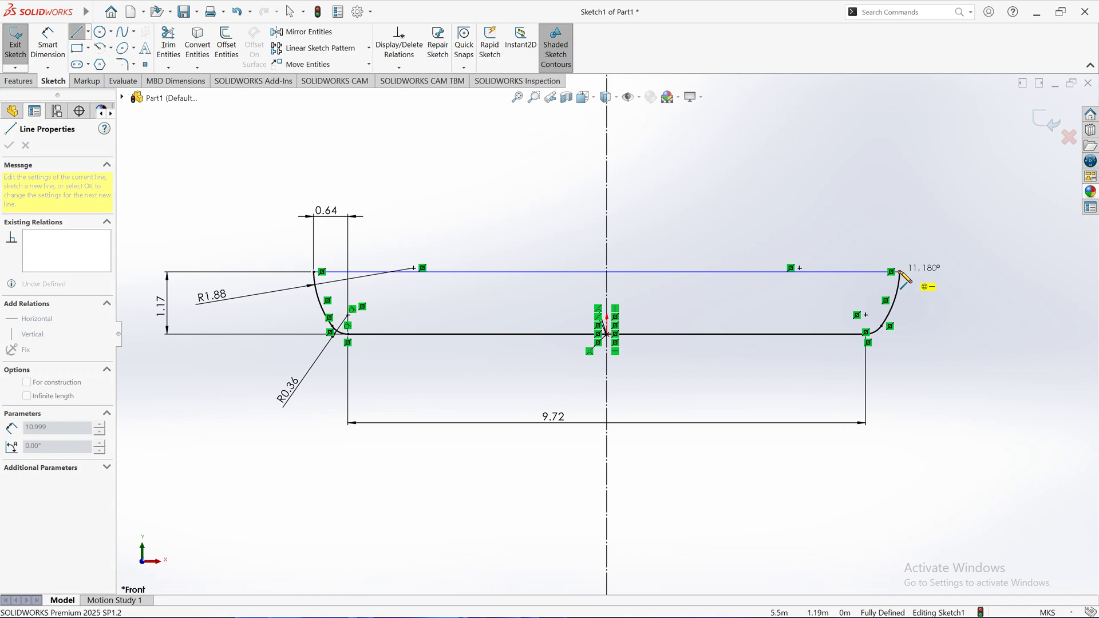
pyautogui.click(899, 272)
pyautogui.press('Escape')
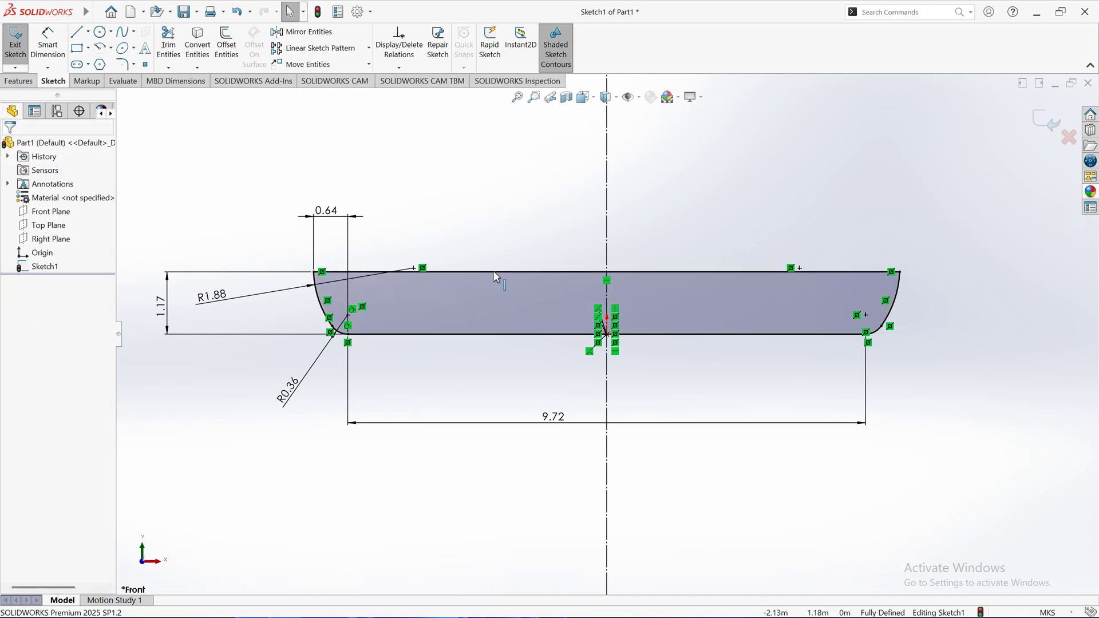
# Convert the horizontal line between the crown arc endpoints into an infinite-length construction line.
pyautogui.click(366, 273)
pyautogui.click(48, 326)
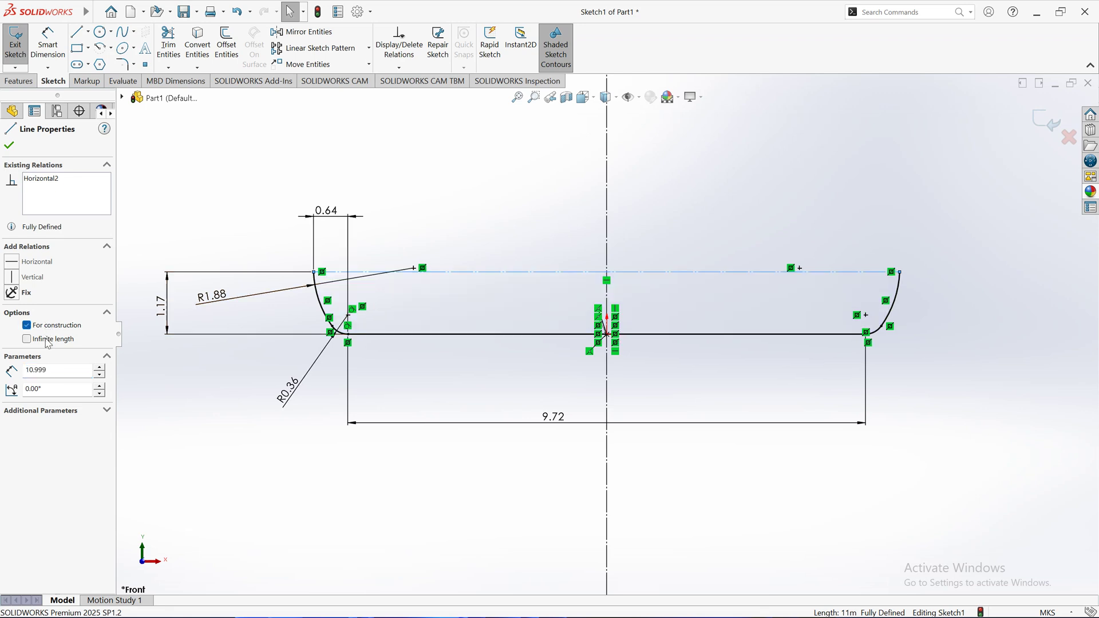
pyautogui.click(51, 340)
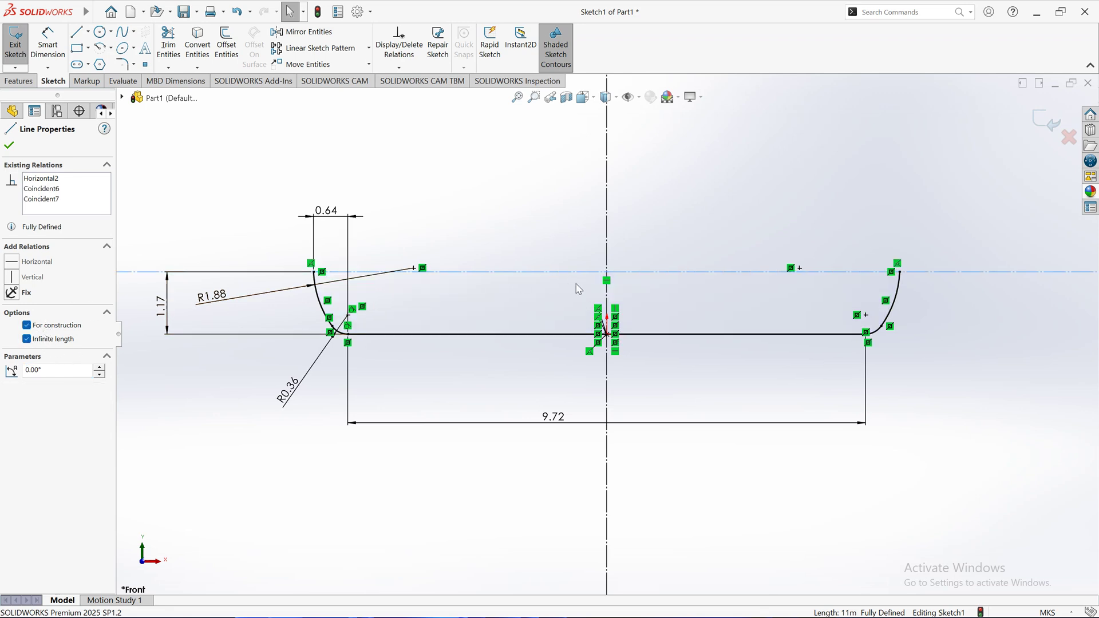
# Add a perpendicular relation between the horizontal and vertical centerlines.
pyautogui.keyDown('ctrl'); pyautogui.click(607, 267); pyautogui.keyUp('ctrl')
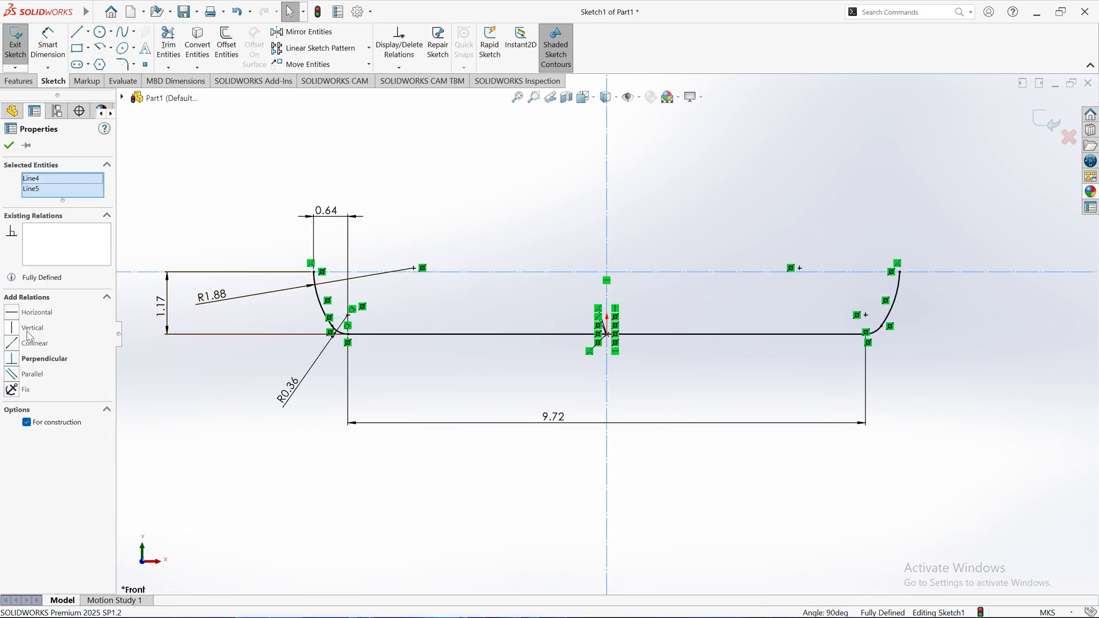
pyautogui.click(12, 359)
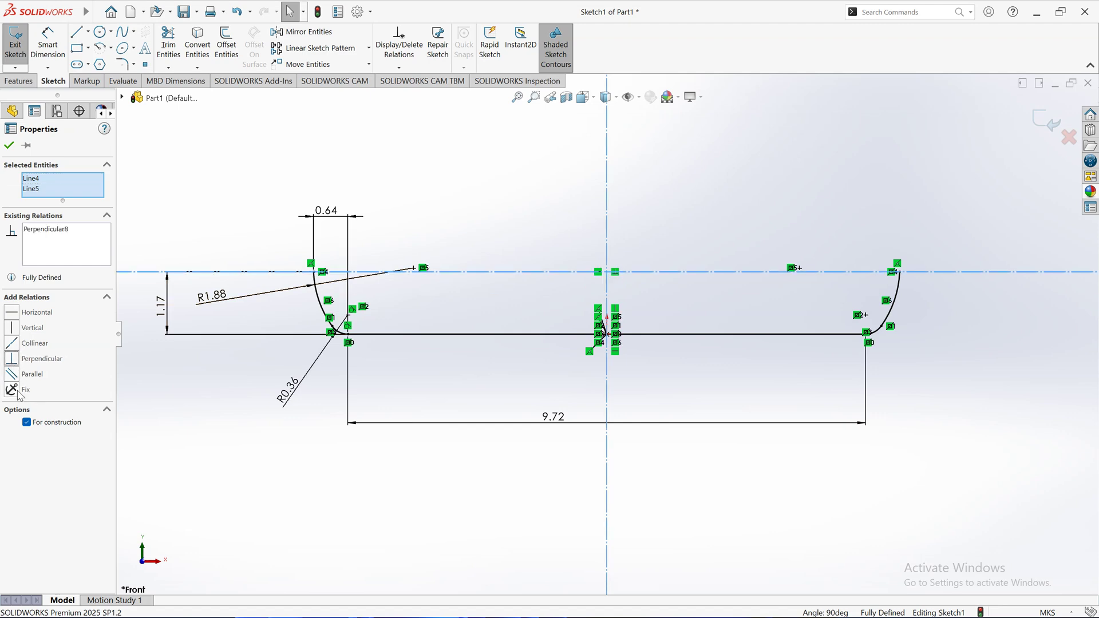
pyautogui.click(232, 446)
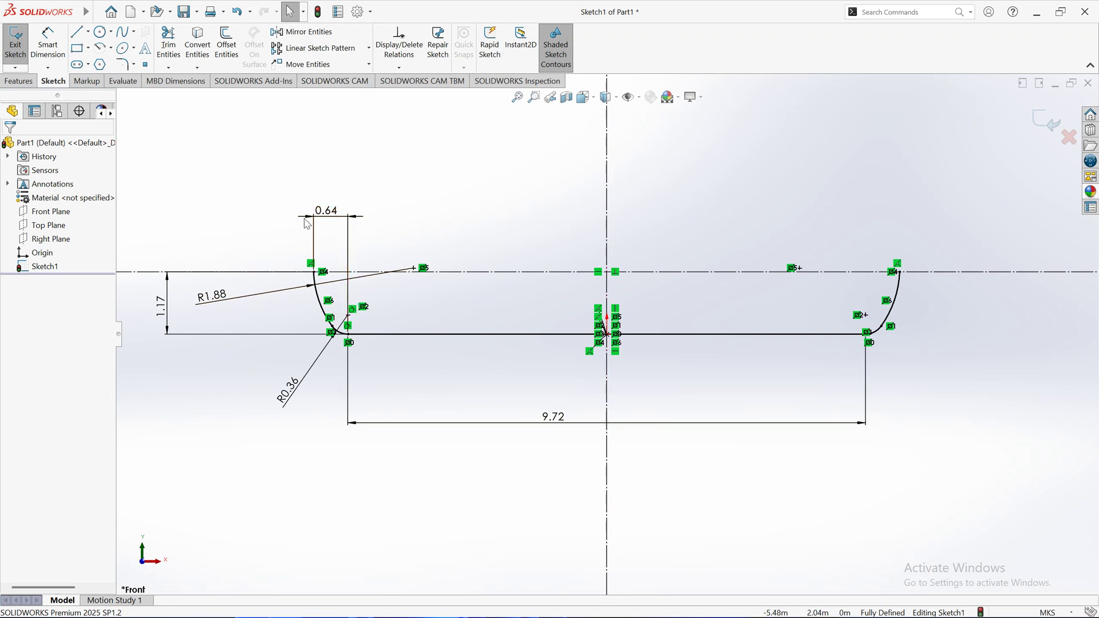
# Move the 0.64 head depth dimension higher above the head profile.
pyautogui.moveTo(329, 221); pyautogui.dragTo(338, 148)
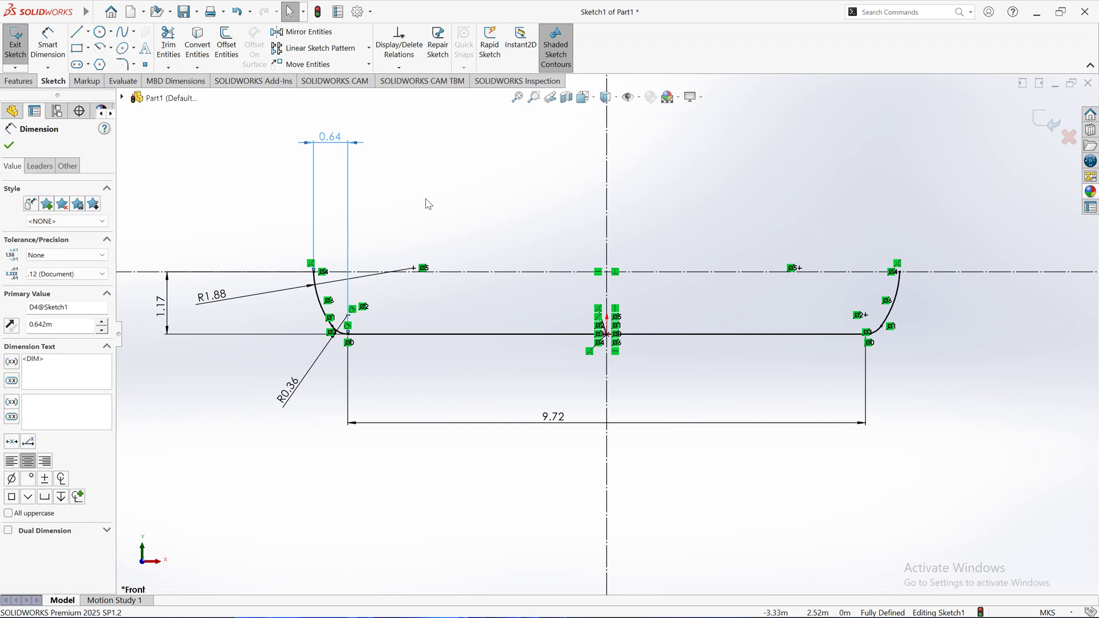
pyautogui.click(428, 210)
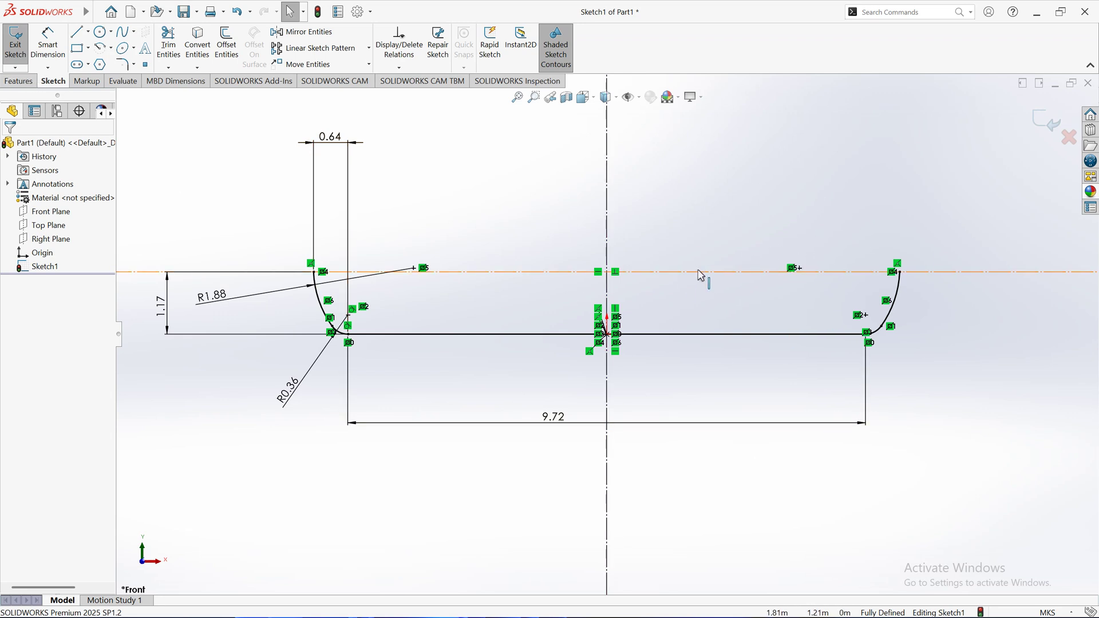
# Create a 360-degree Revolved Boss/Base from the profile about the horizontal centerline, accepting automatic closure of the sketch.
pyautogui.scroll(-1, 633, 309)
pyautogui.scroll(3, 631, 336)
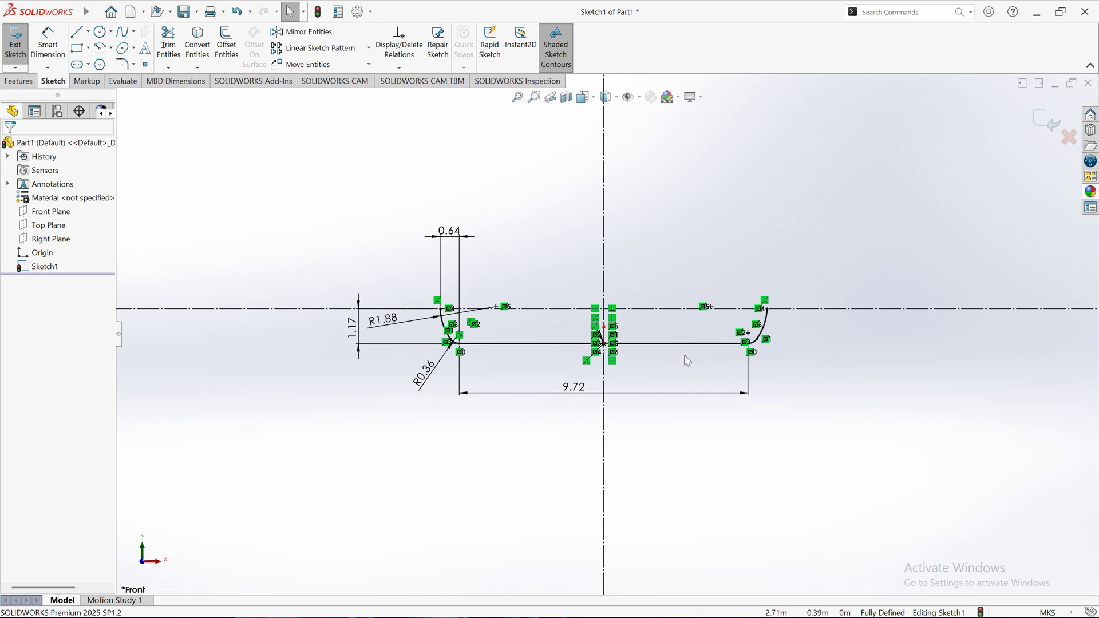
pyautogui.scroll(-2, 687, 361)
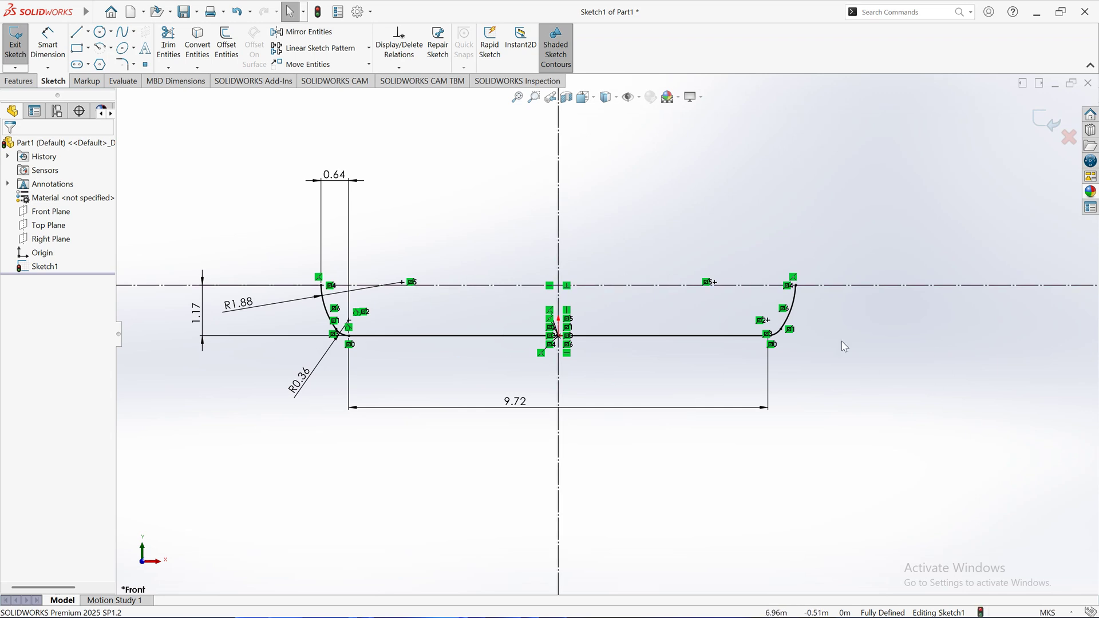
pyautogui.click(19, 81)
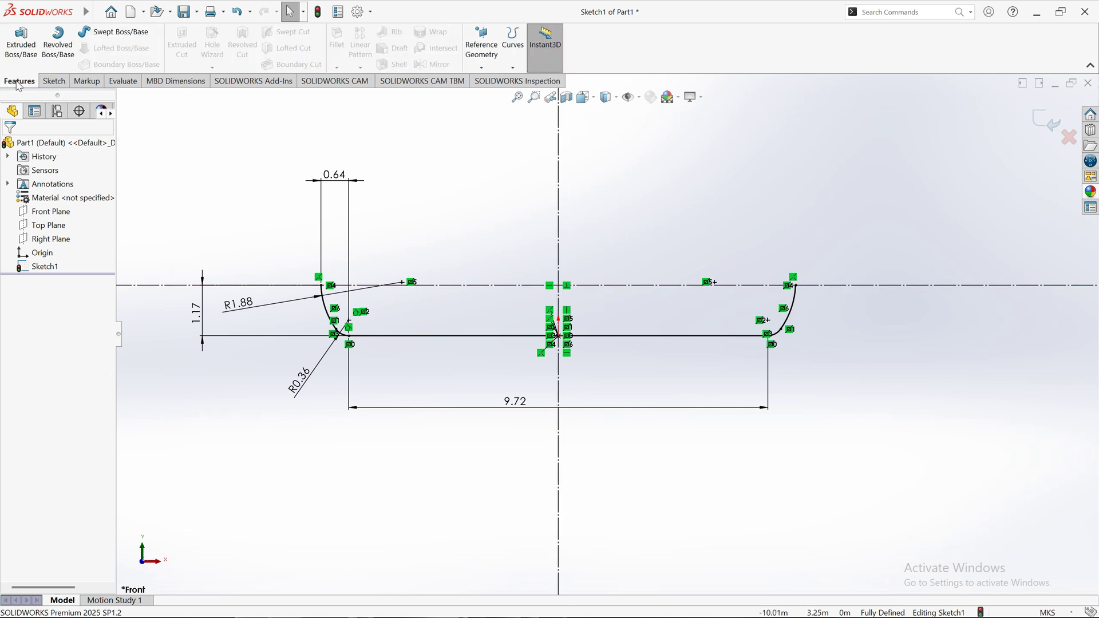
pyautogui.click(58, 58)
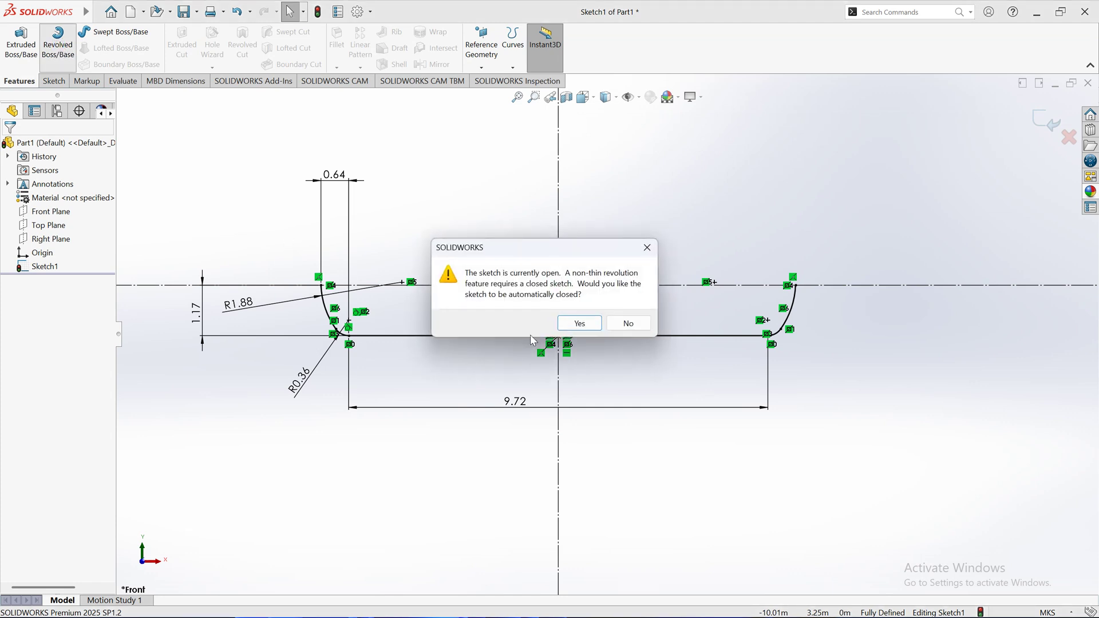
pyautogui.click(589, 322)
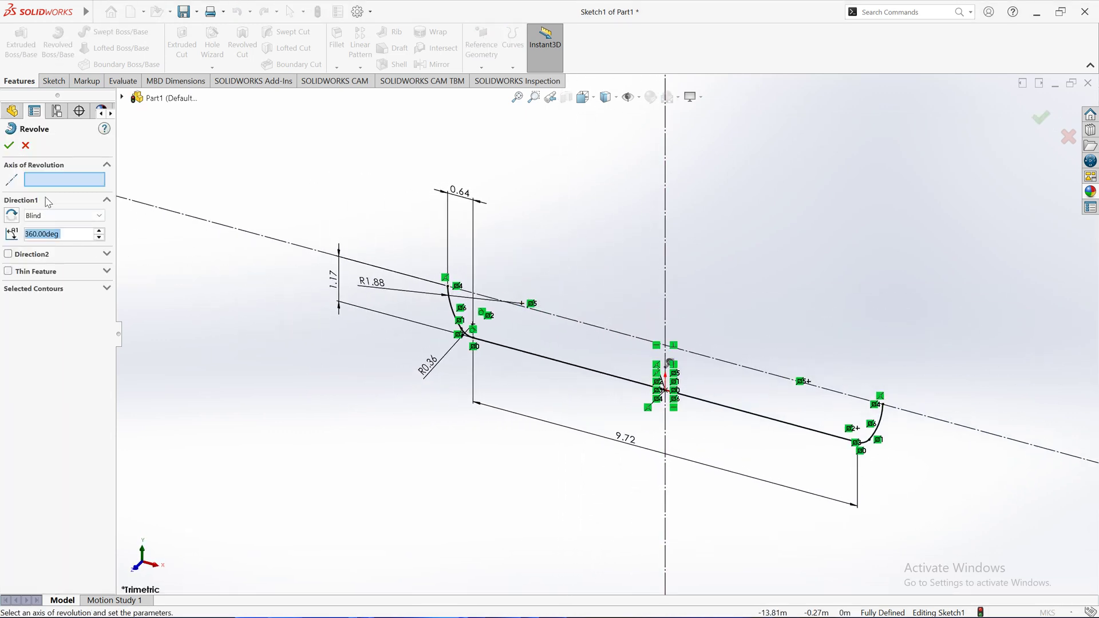
pyautogui.click(24, 177)
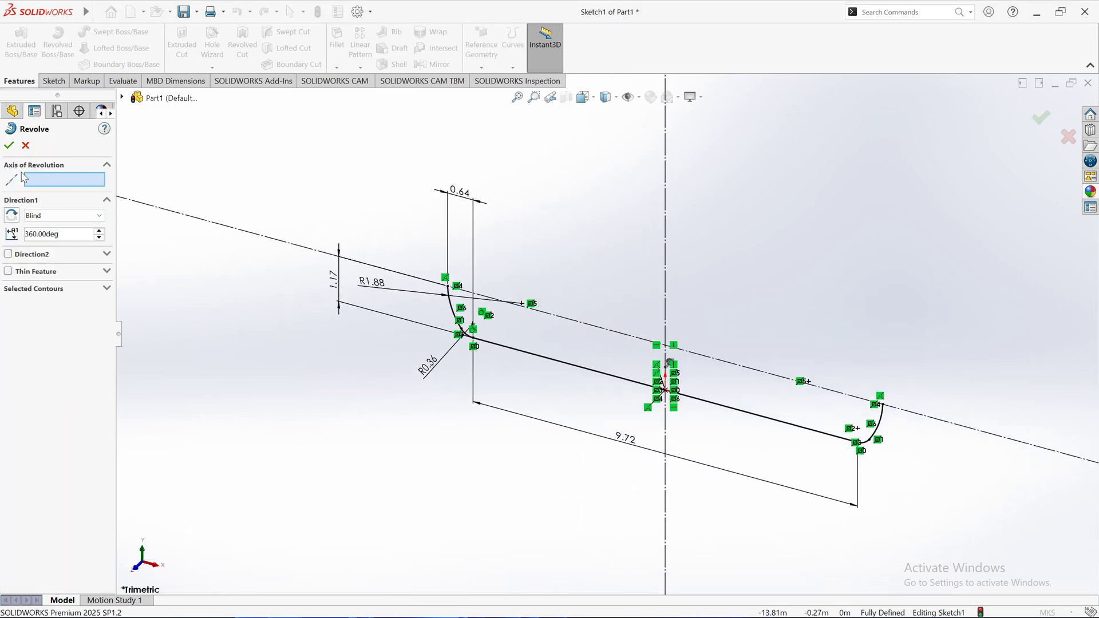
pyautogui.click(576, 321)
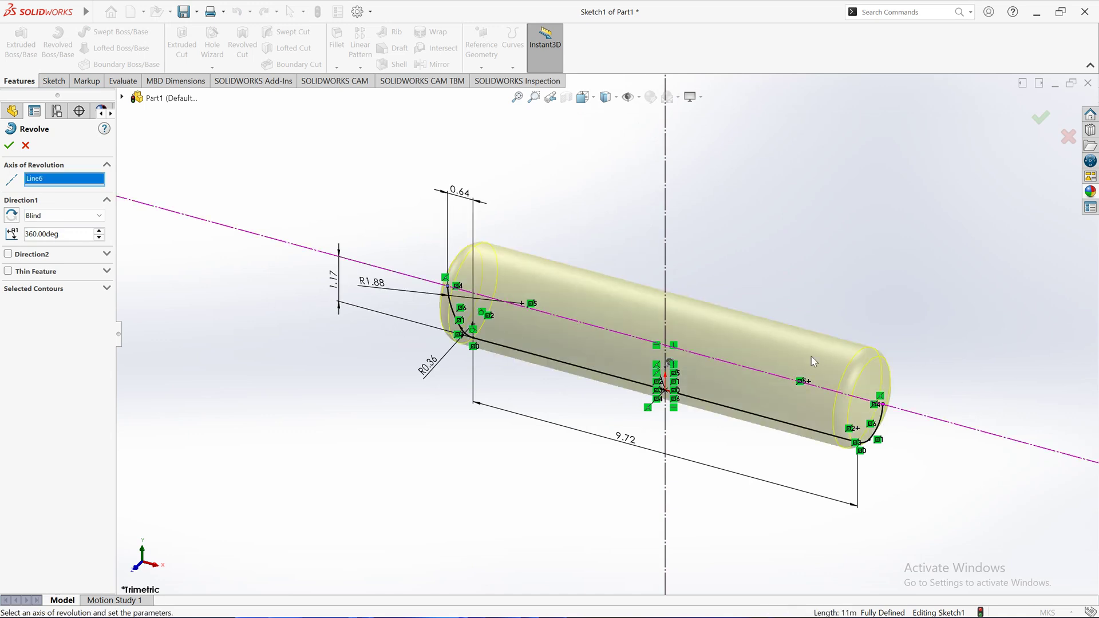
pyautogui.click(9, 146)
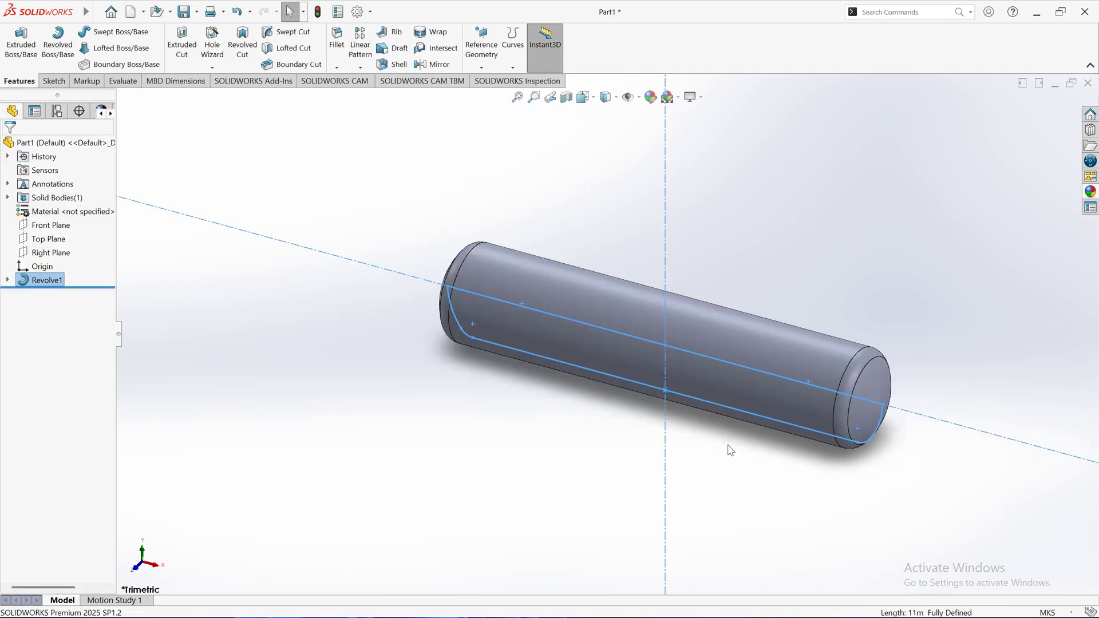
# Orient the revolved tank body to the Front view.
pyautogui.click(583, 96)
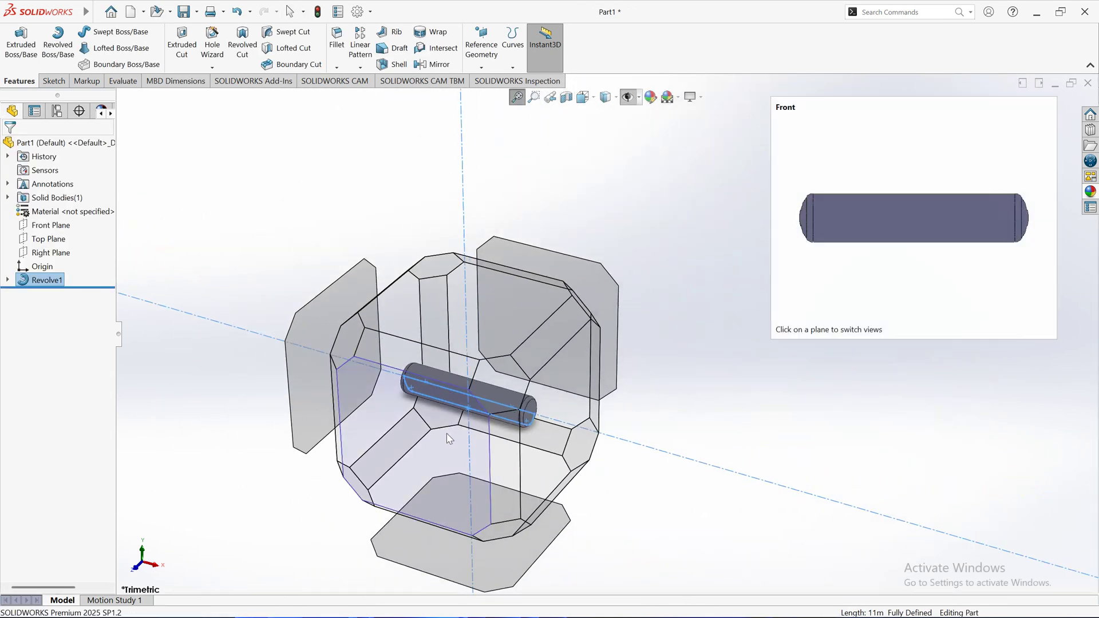
pyautogui.click(446, 434)
pyautogui.click(477, 425)
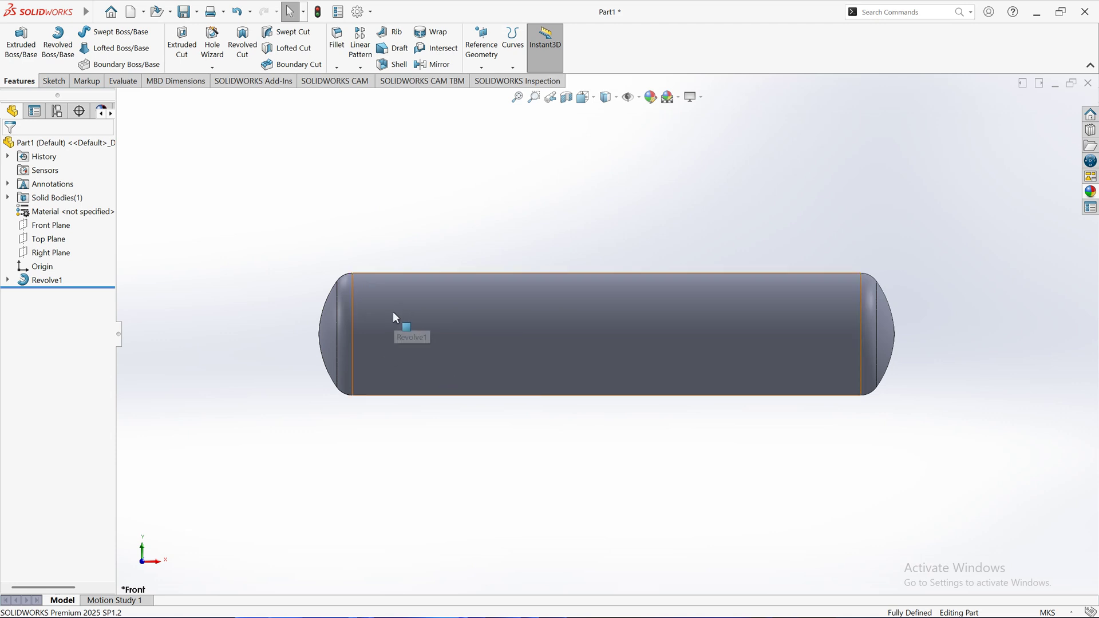
# Evaluate the tank body's mass properties and examine its volume.
pyautogui.click(419, 321)
pyautogui.click(248, 167)
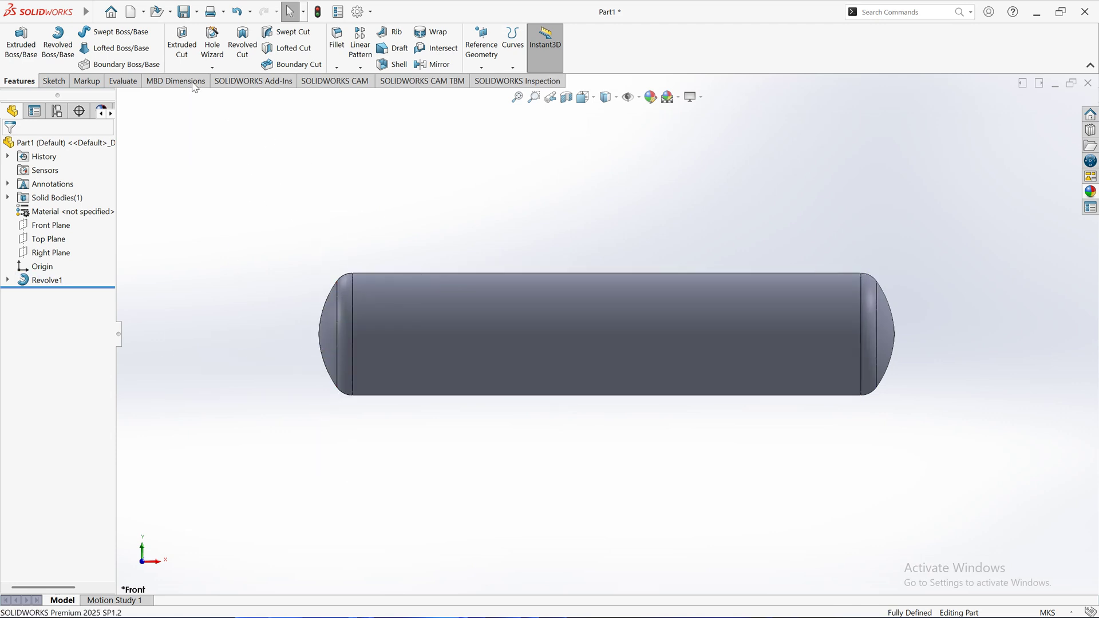
pyautogui.click(118, 81)
pyautogui.click(93, 46)
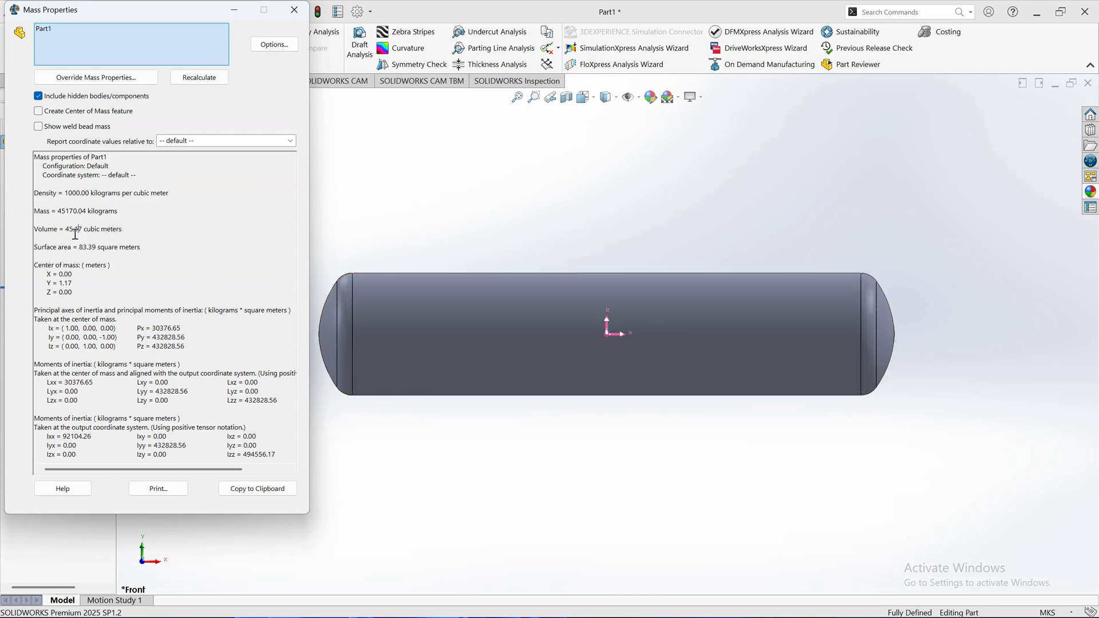
pyautogui.tripleClick(101, 228)
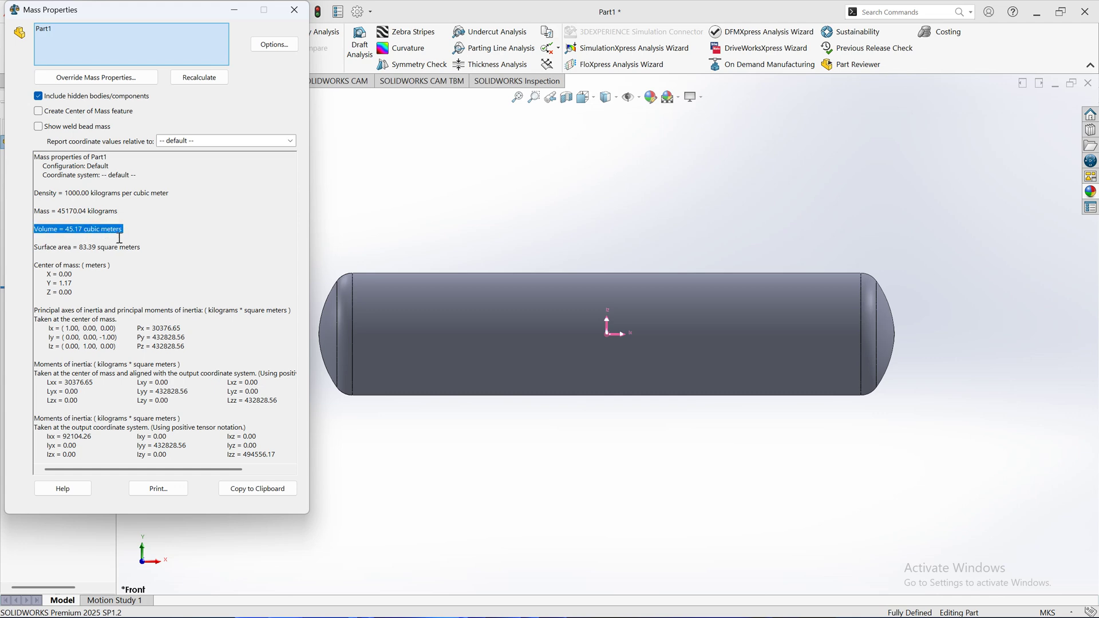
pyautogui.click(172, 247)
# Switch to Edge, reload the T.04 Google Drive folder and open TK4-Final Report.docx.
pyautogui.press('super')
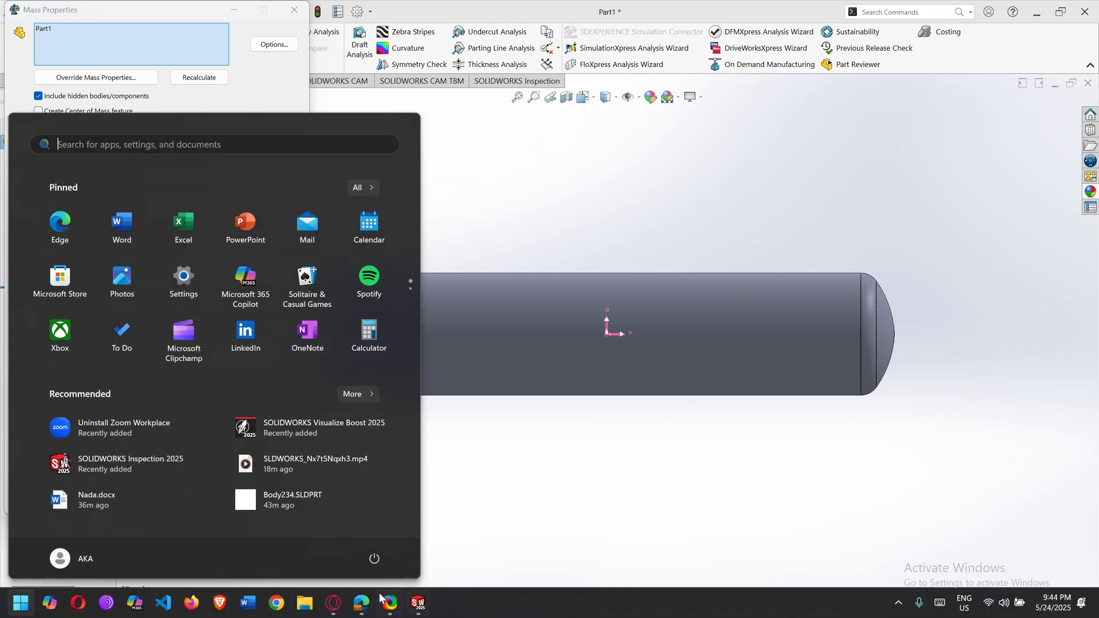
pyautogui.moveTo(362, 603)
pyautogui.click(315, 566)
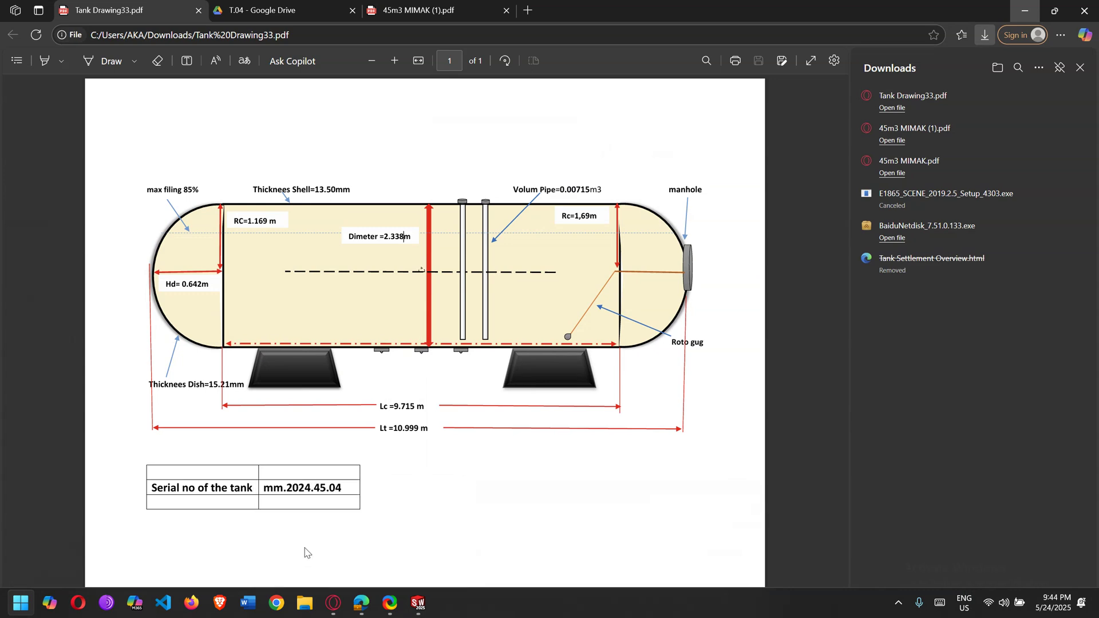
pyautogui.click(271, 8)
pyautogui.press('Escape')
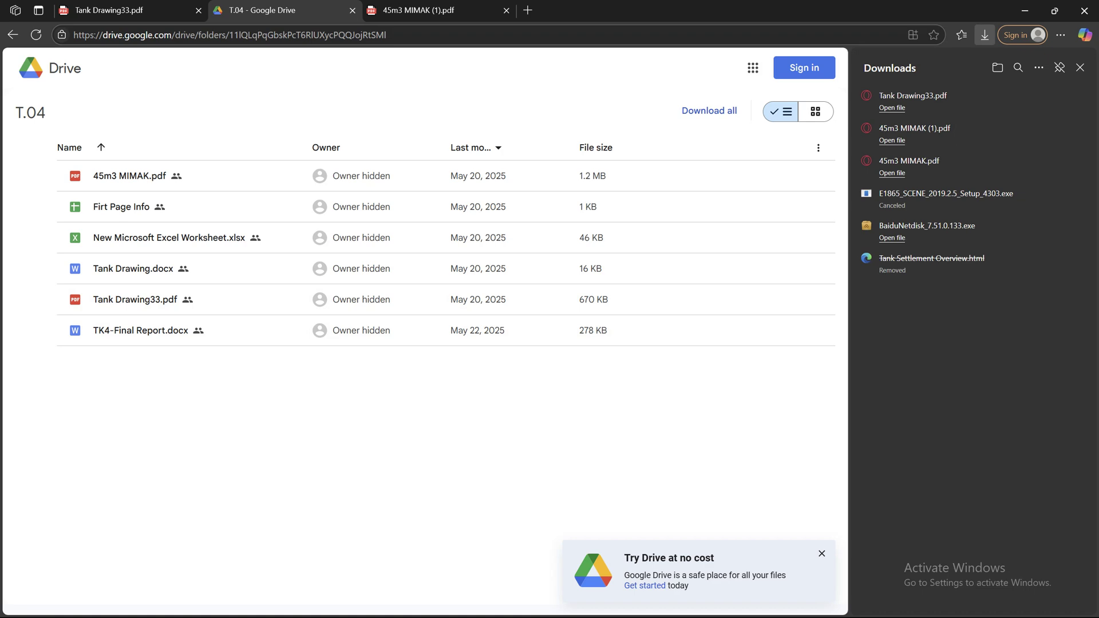
pyautogui.press('super')
pyautogui.press('super')
pyautogui.press('super')
pyautogui.press('super')
pyautogui.press('F5')
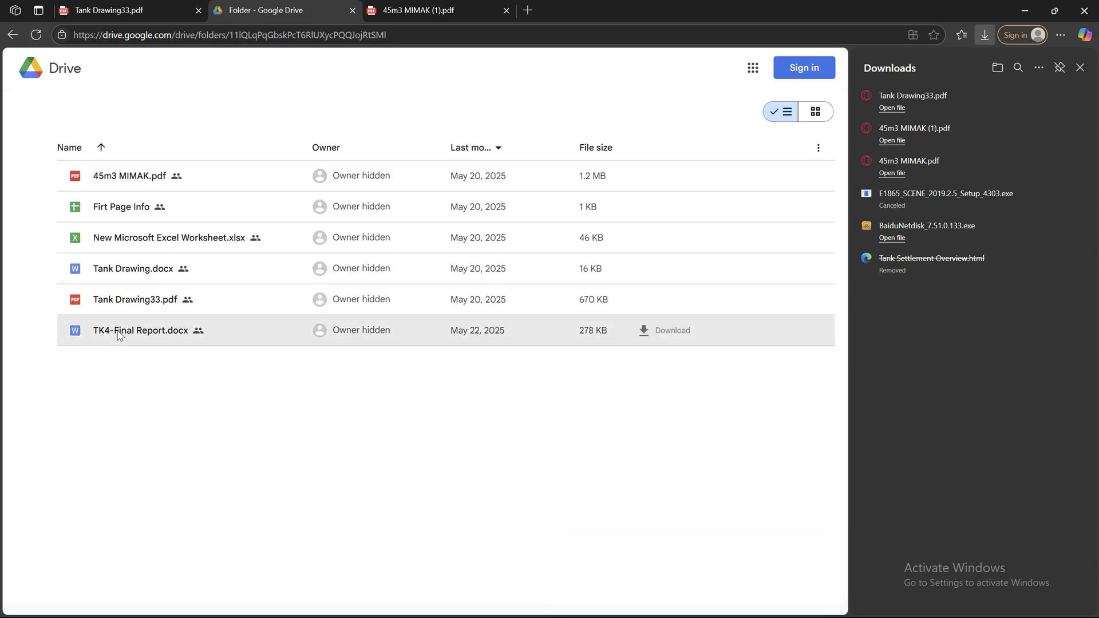
pyautogui.doubleClick(208, 338)
# Examine the report's volume capacity table through its final rows on page 11.
pyautogui.scroll(-5, 423, 350)
pyautogui.scroll(-15, 424, 350)
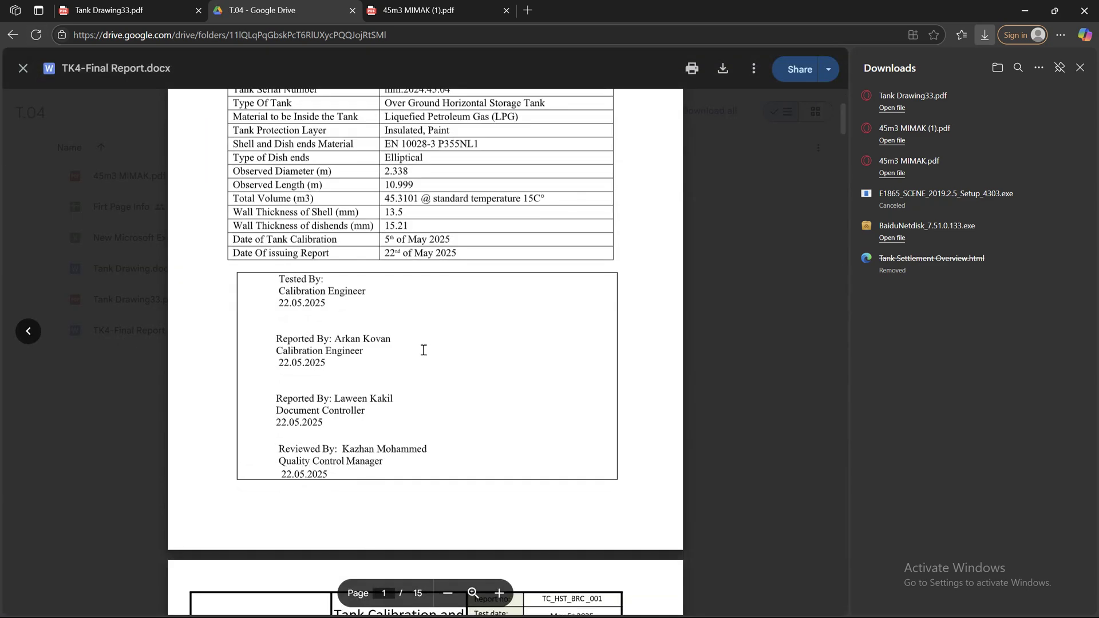
pyautogui.scroll(3, 465, 341)
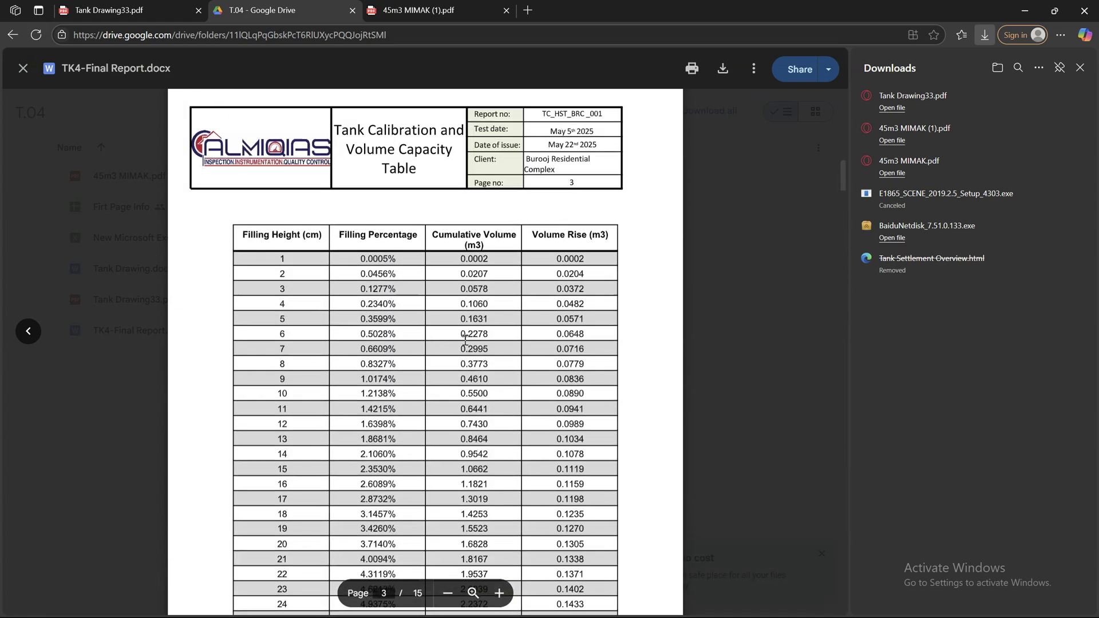
pyautogui.moveTo(847, 191); pyautogui.dragTo(830, 461)
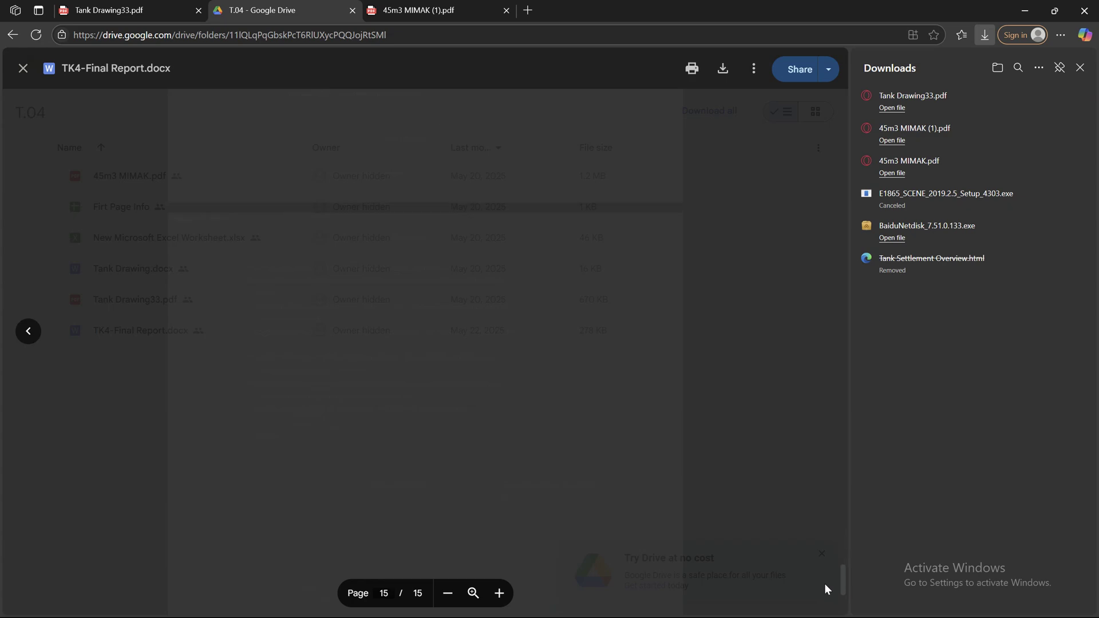
pyautogui.moveTo(824, 583); pyautogui.dragTo(822, 527)
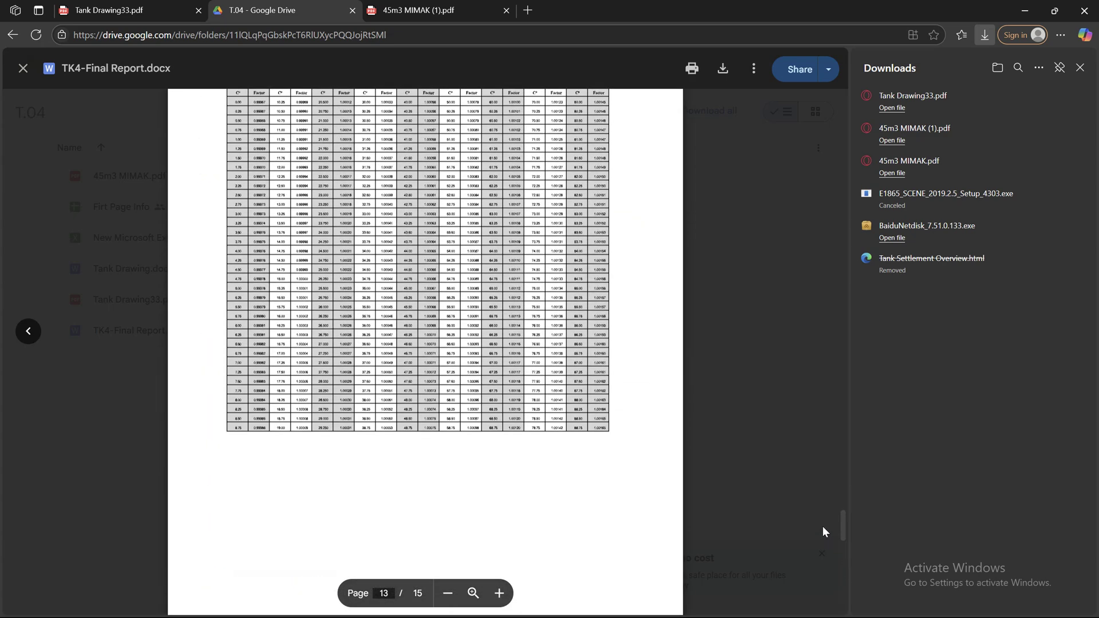
pyautogui.scroll(15, 419, 371)
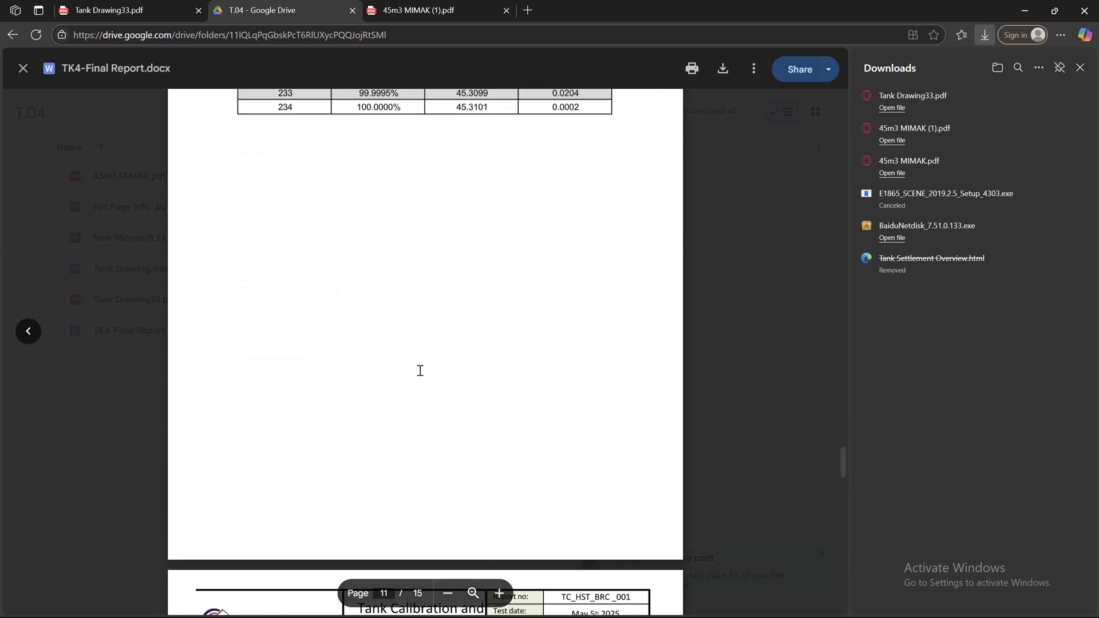
pyautogui.scroll(-5, 419, 370)
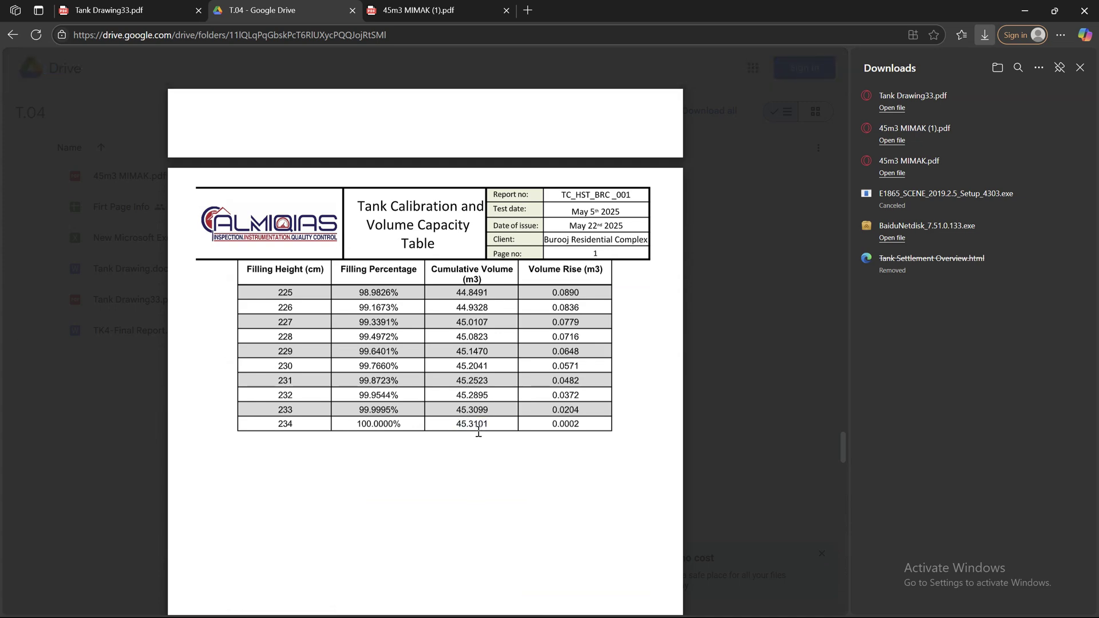
# Return to SOLIDWORKS and check the volume in the mass properties report.
pyautogui.click(1028, 10)
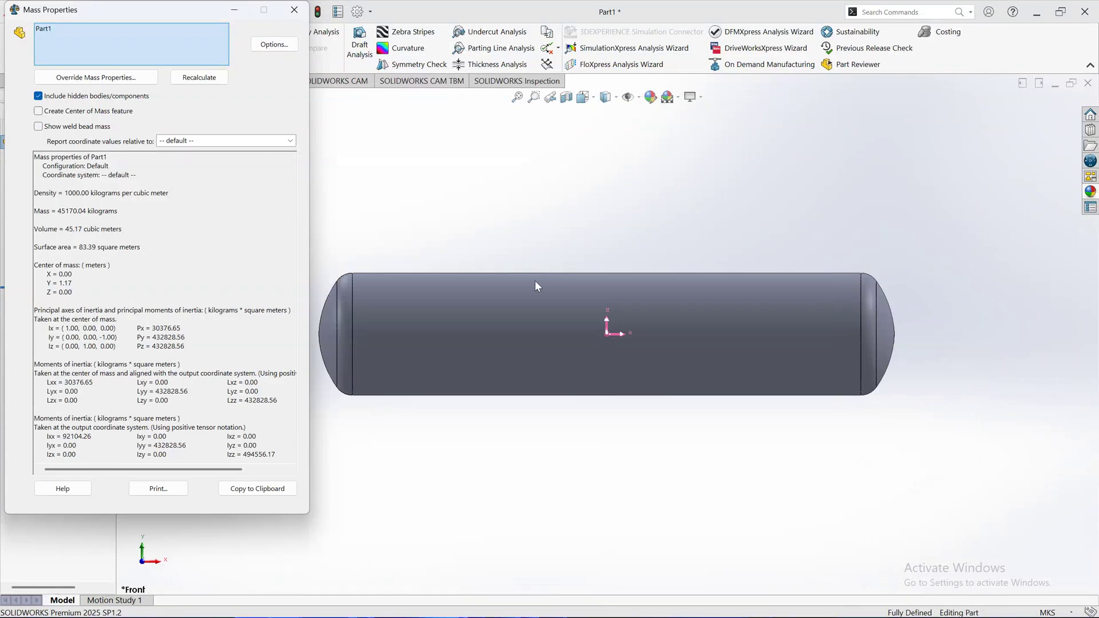
pyautogui.doubleClick(65, 231)
pyautogui.click(81, 235)
# Switch to the report in Edge and review the cumulative volume at 234 cm and the tank drawing on page 12.
pyautogui.press('super')
pyautogui.moveTo(362, 604)
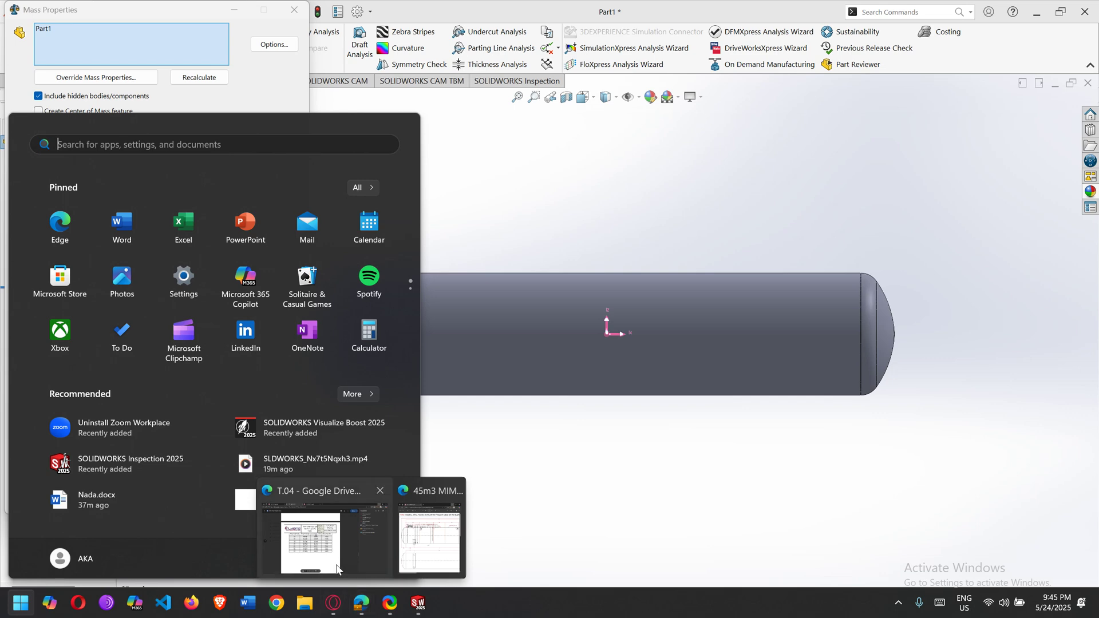
pyautogui.click(323, 532)
pyautogui.doubleClick(475, 425)
pyautogui.click(473, 428)
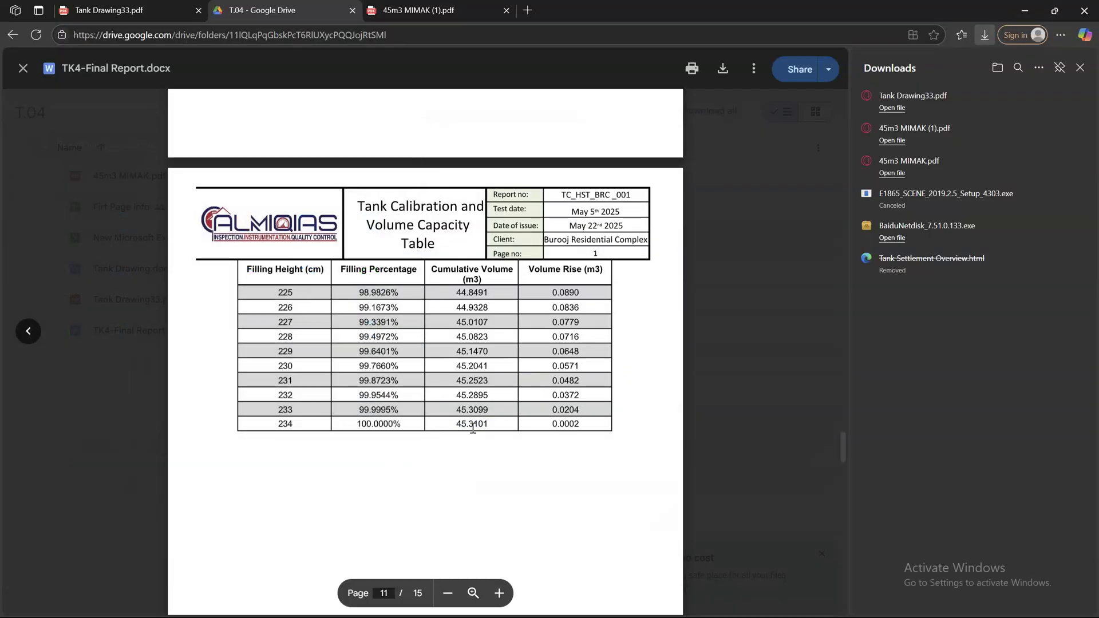
pyautogui.scroll(5, 475, 343)
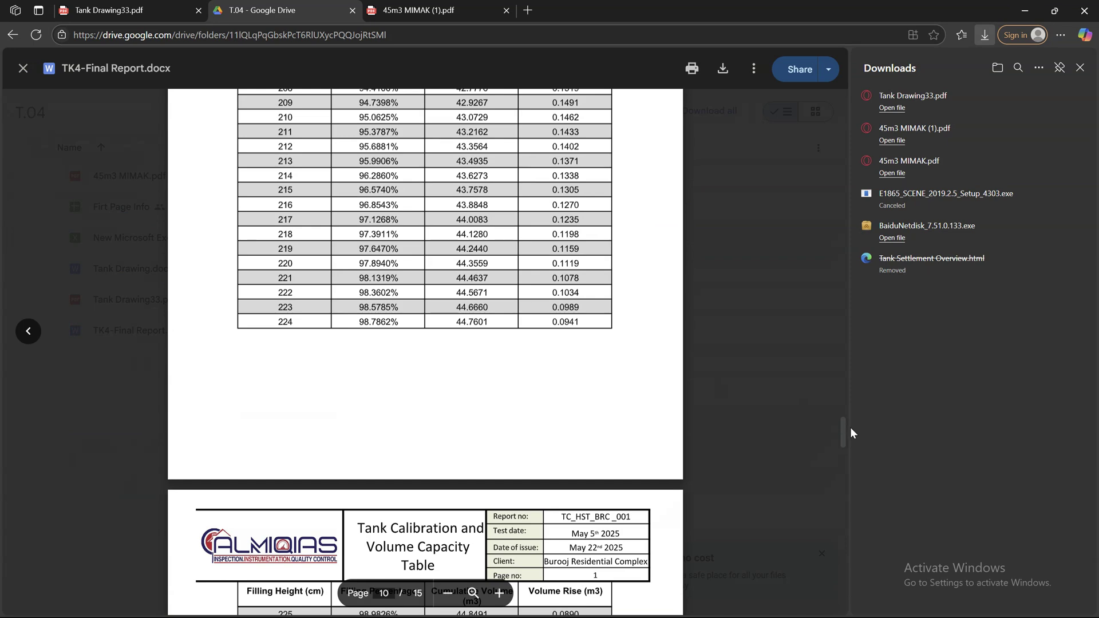
pyautogui.scroll(-10, 481, 373)
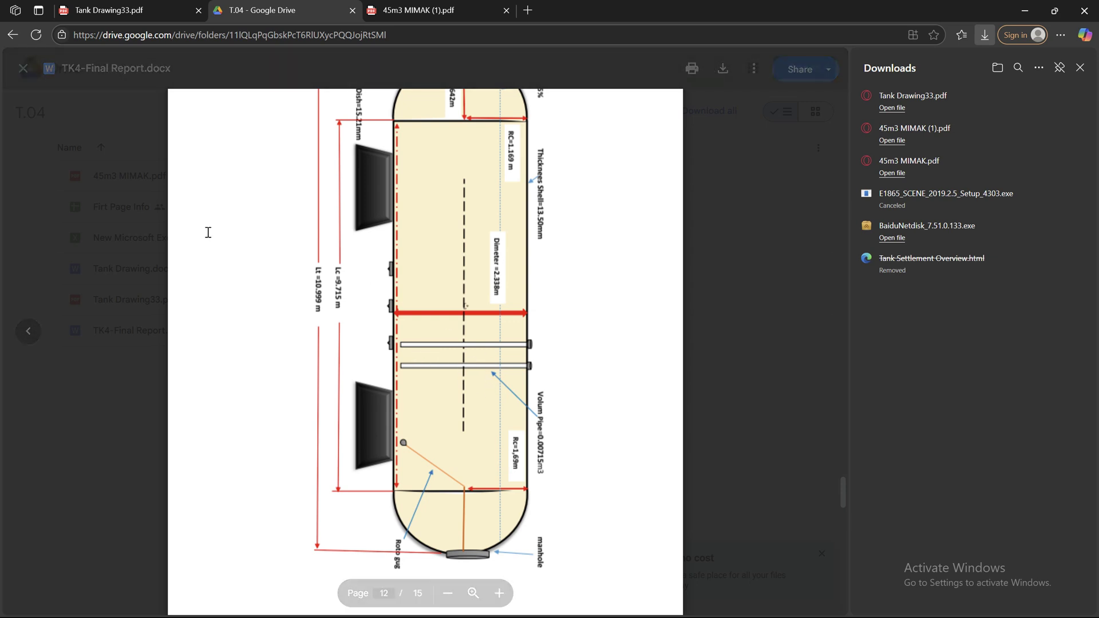
# Return to SOLIDWORKS, compare the calculated volume with the report and close the mass properties.
pyautogui.click(1025, 10)
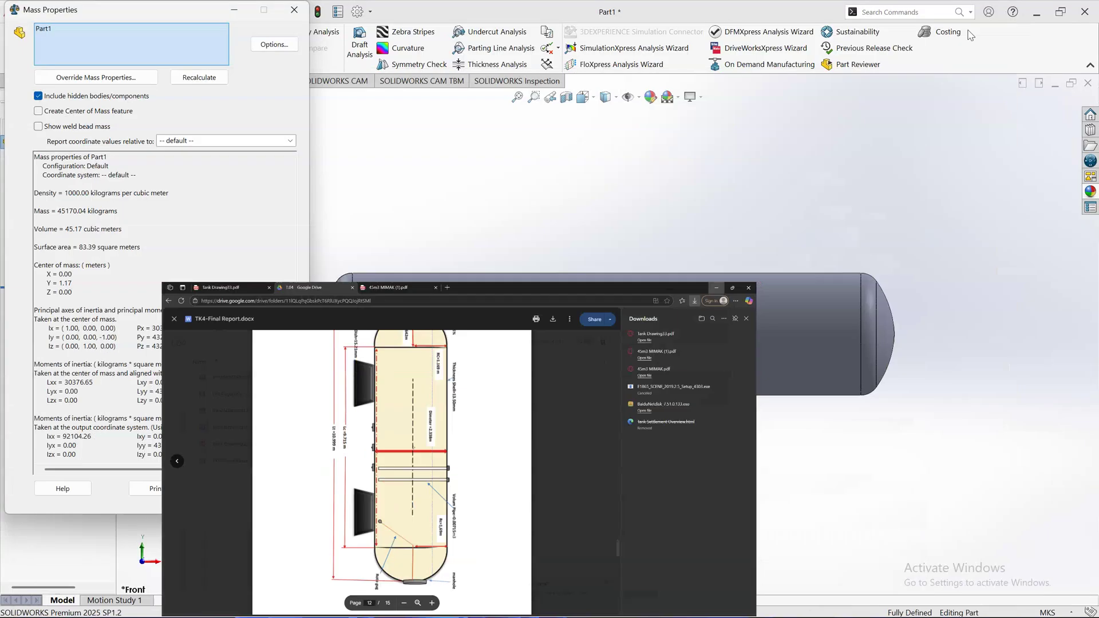
pyautogui.doubleClick(70, 228)
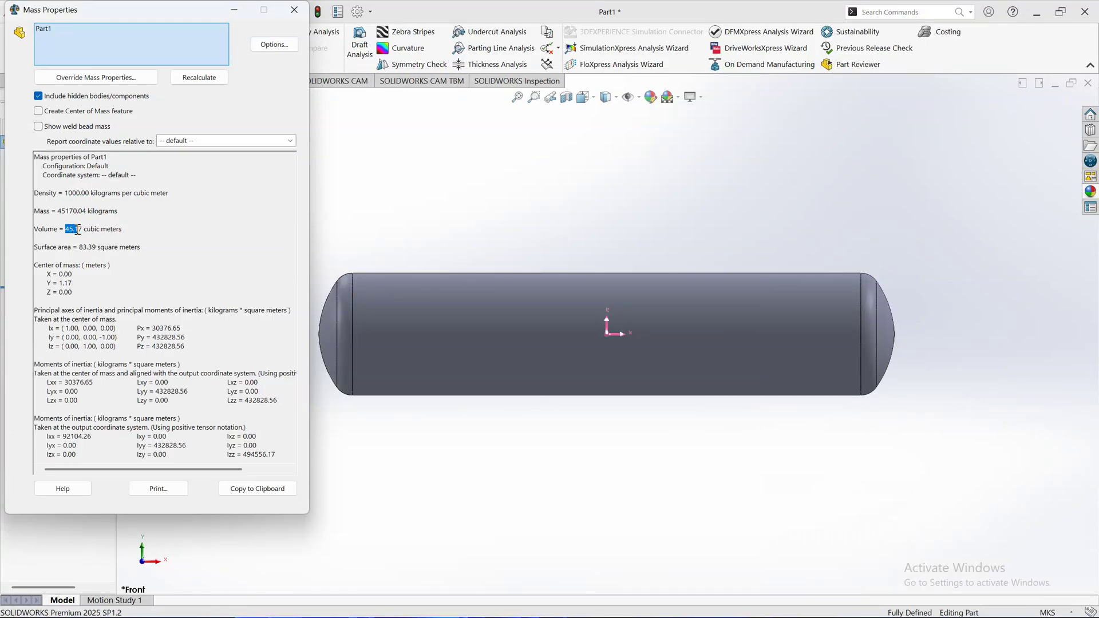
pyautogui.click(78, 229)
pyautogui.click(294, 10)
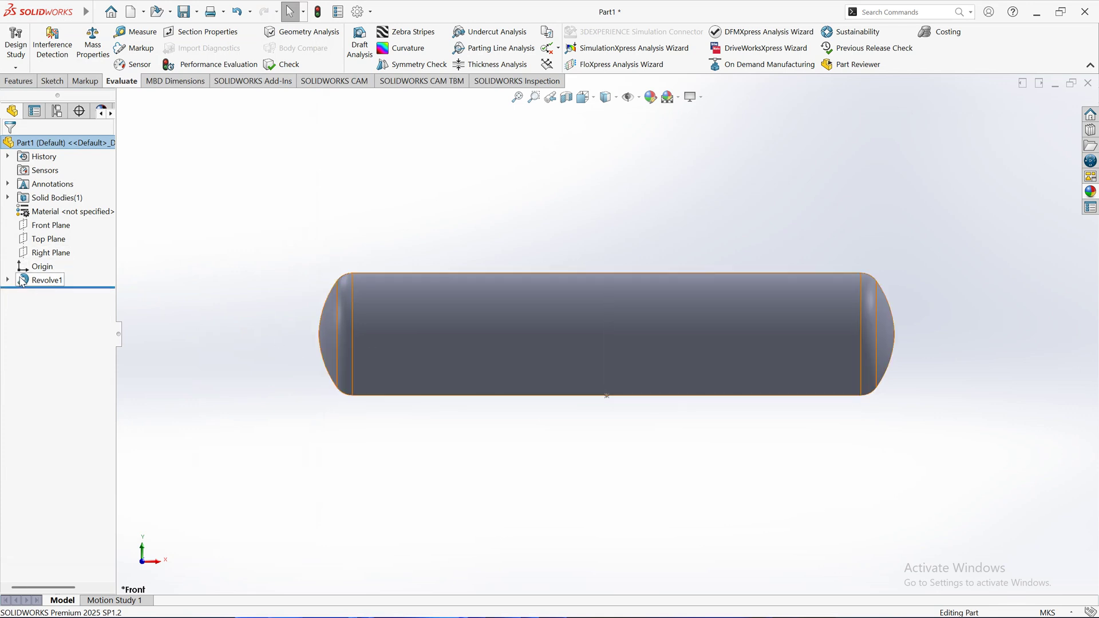
# Show the Top Plane and create a reference plane offset 0.01 m above it.
pyautogui.click(48, 241)
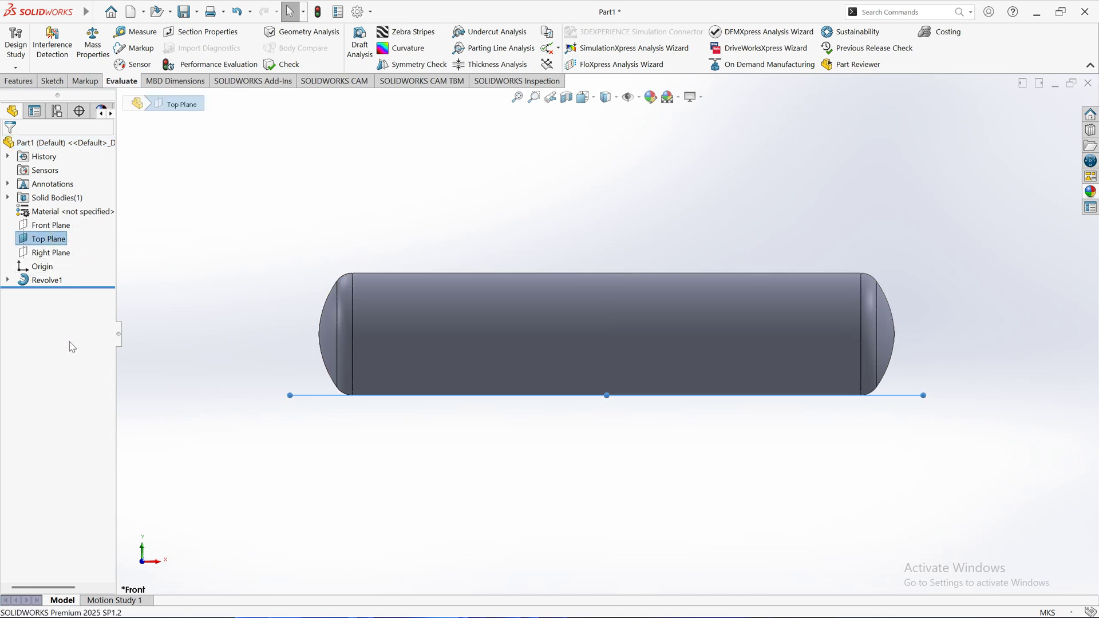
pyautogui.click(297, 464)
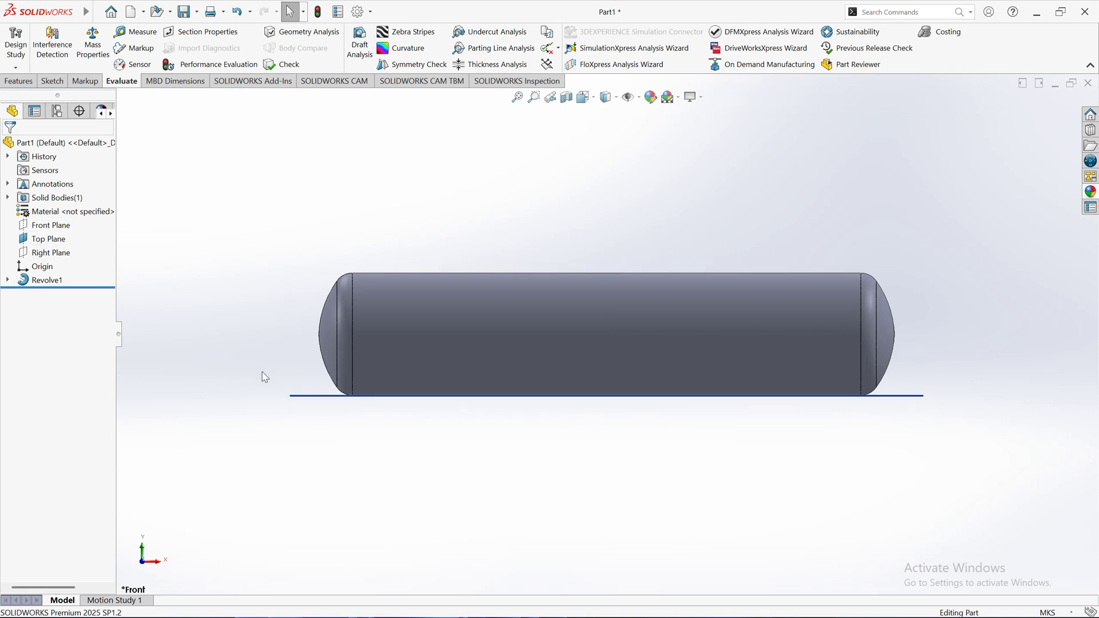
pyautogui.click(318, 401)
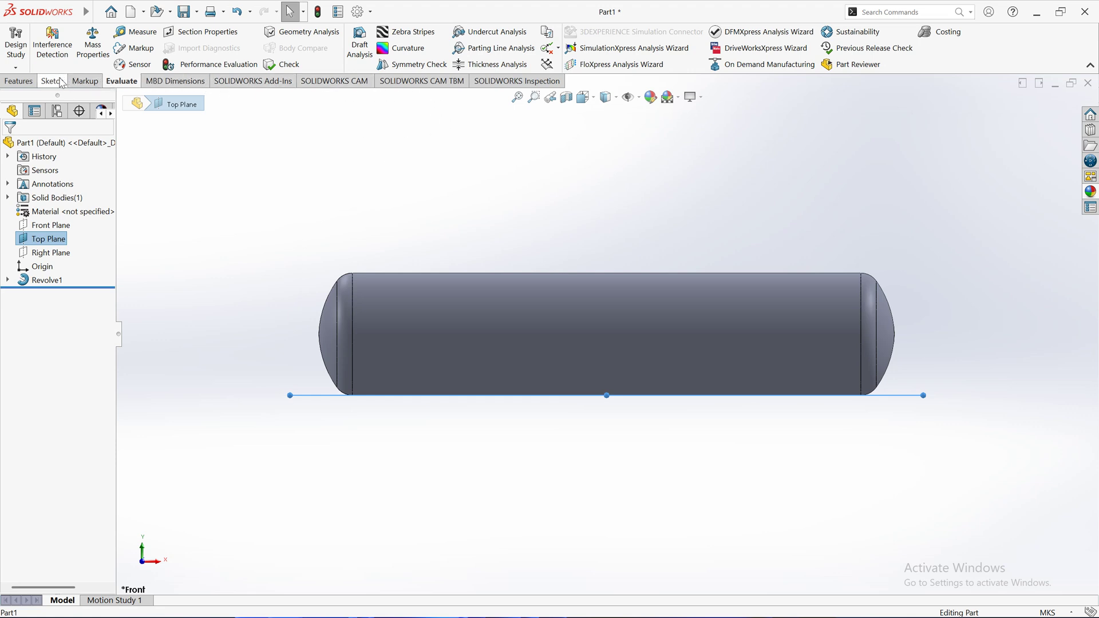
pyautogui.click(18, 81)
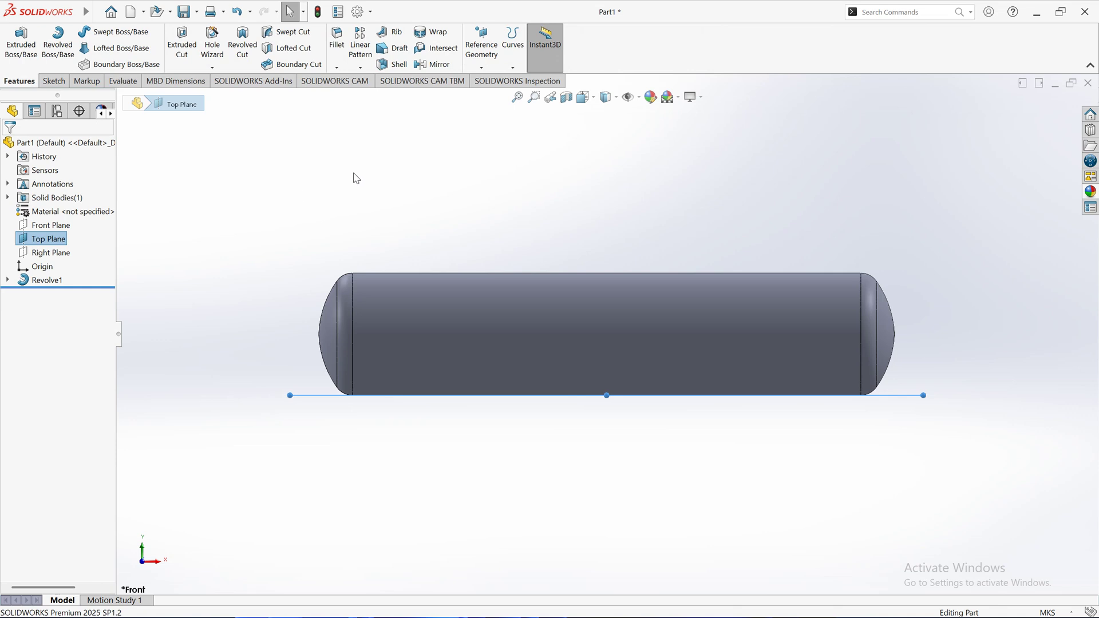
pyautogui.click(481, 67)
pyautogui.click(491, 81)
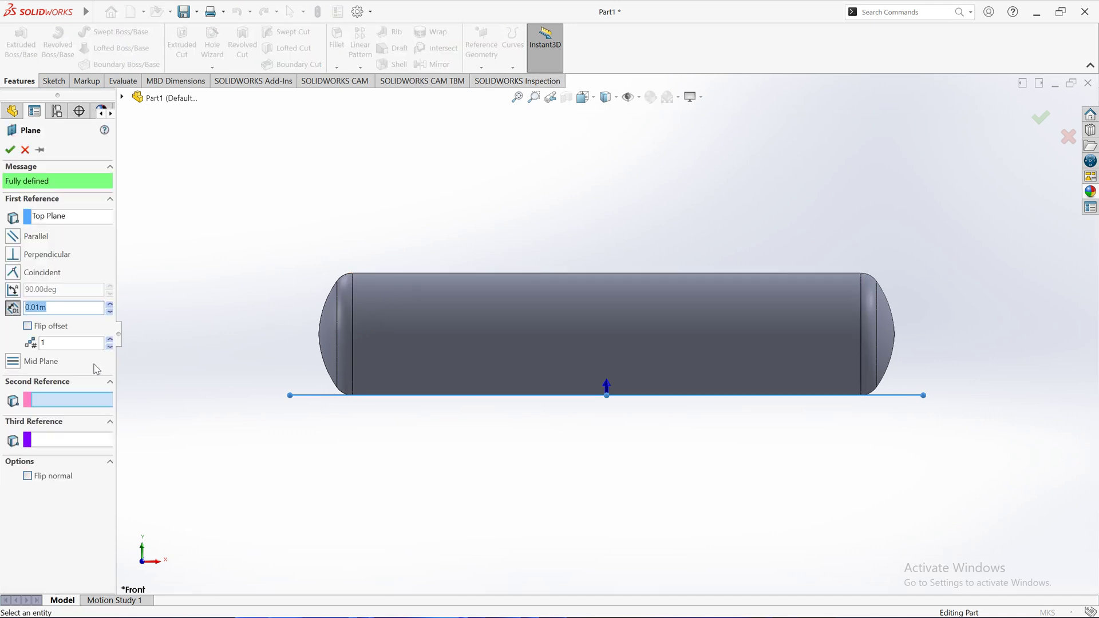
pyautogui.scroll(-8, 241, 386)
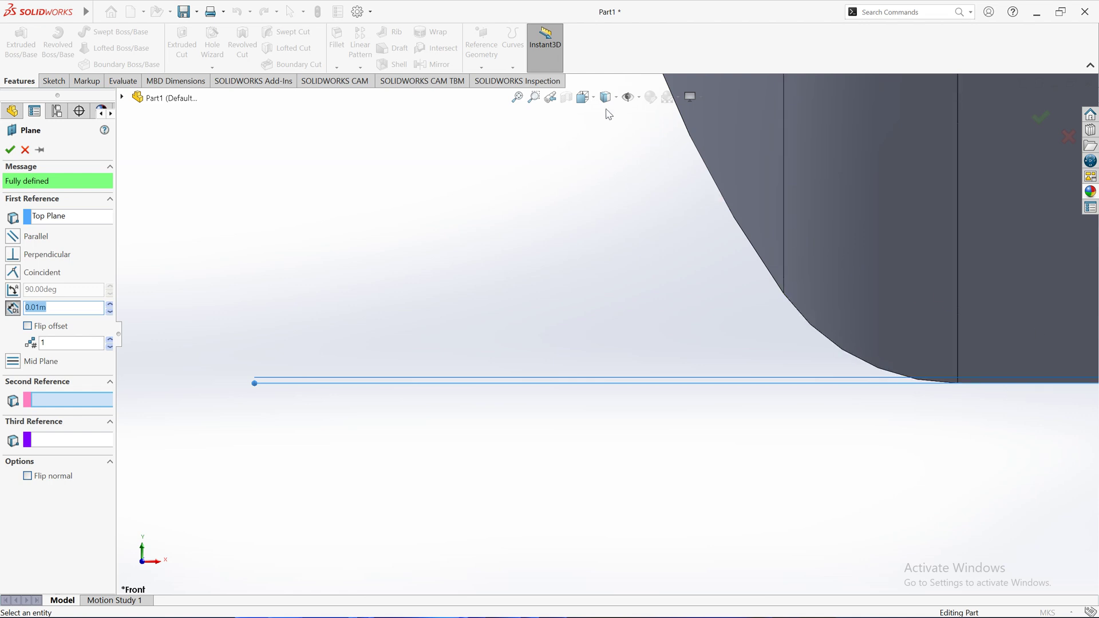
pyautogui.click(582, 98)
pyautogui.click(561, 376)
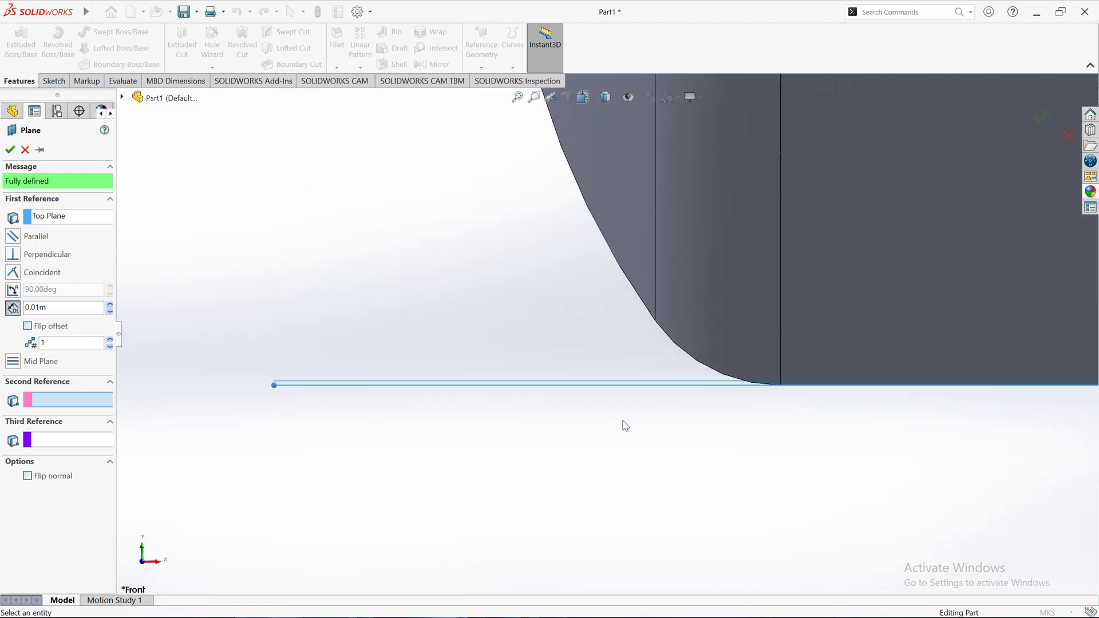
pyautogui.scroll(-6, 724, 387)
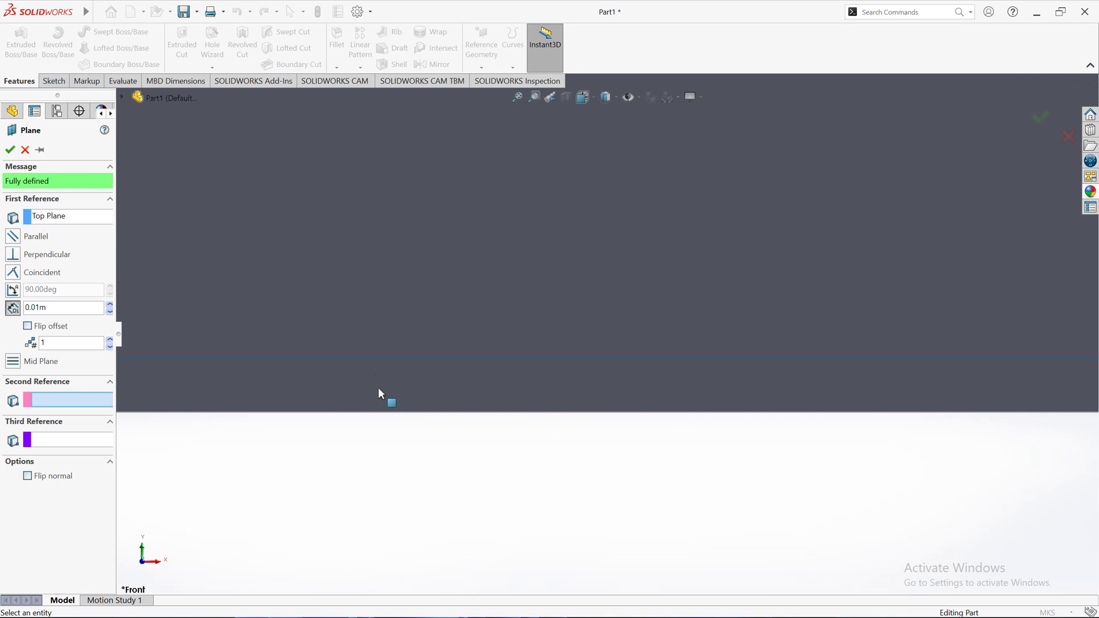
pyautogui.scroll(6, 383, 388)
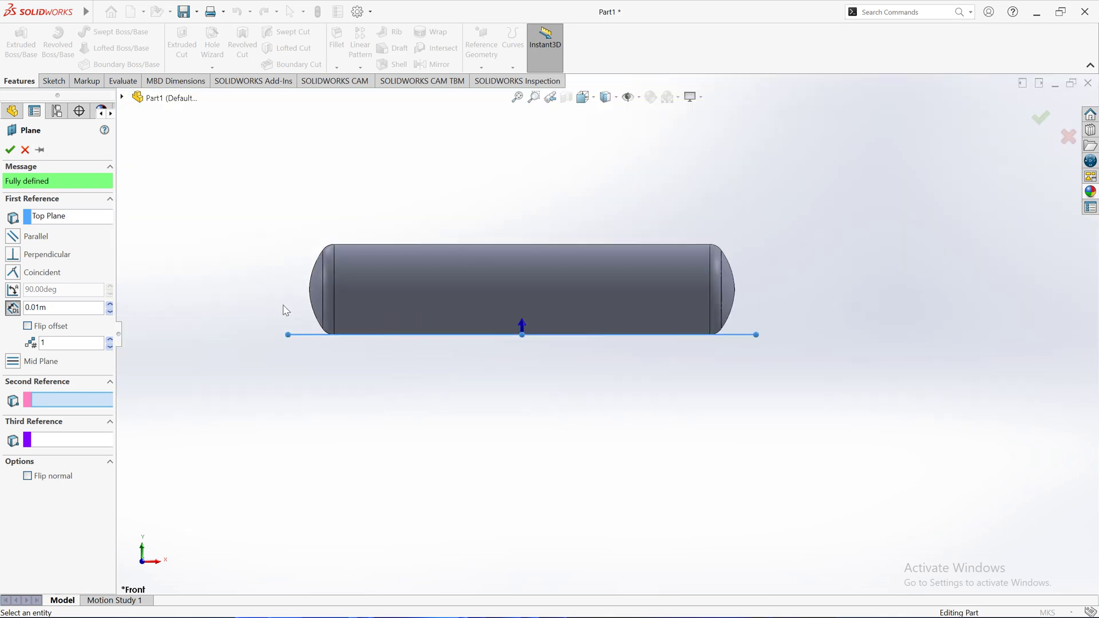
pyautogui.scroll(-4, 304, 322)
pyautogui.scroll(2, 321, 252)
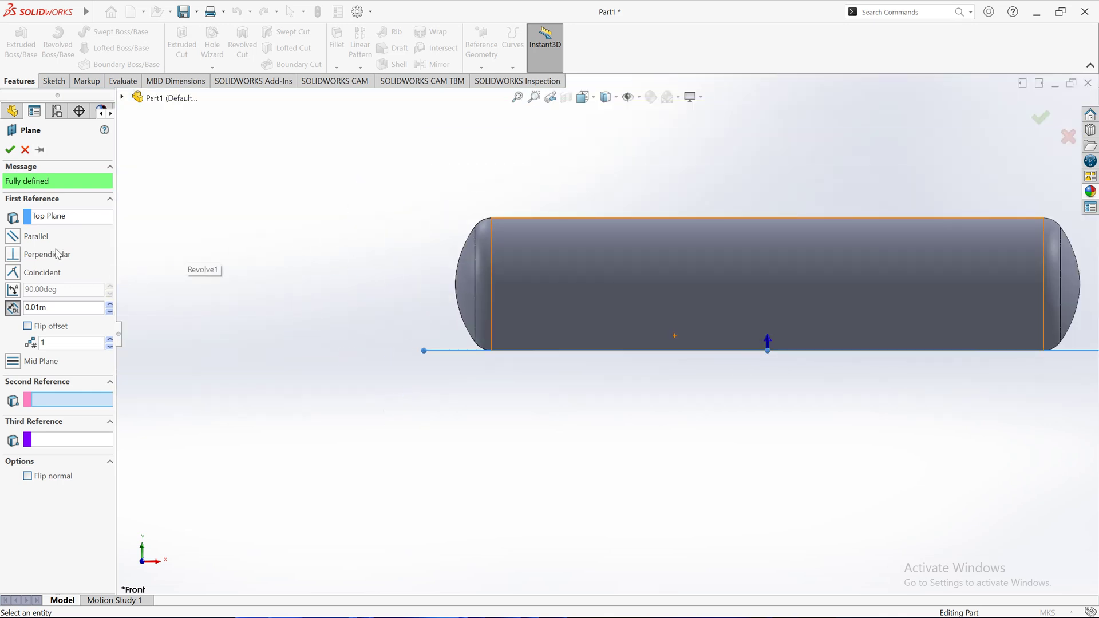
pyautogui.click(9, 150)
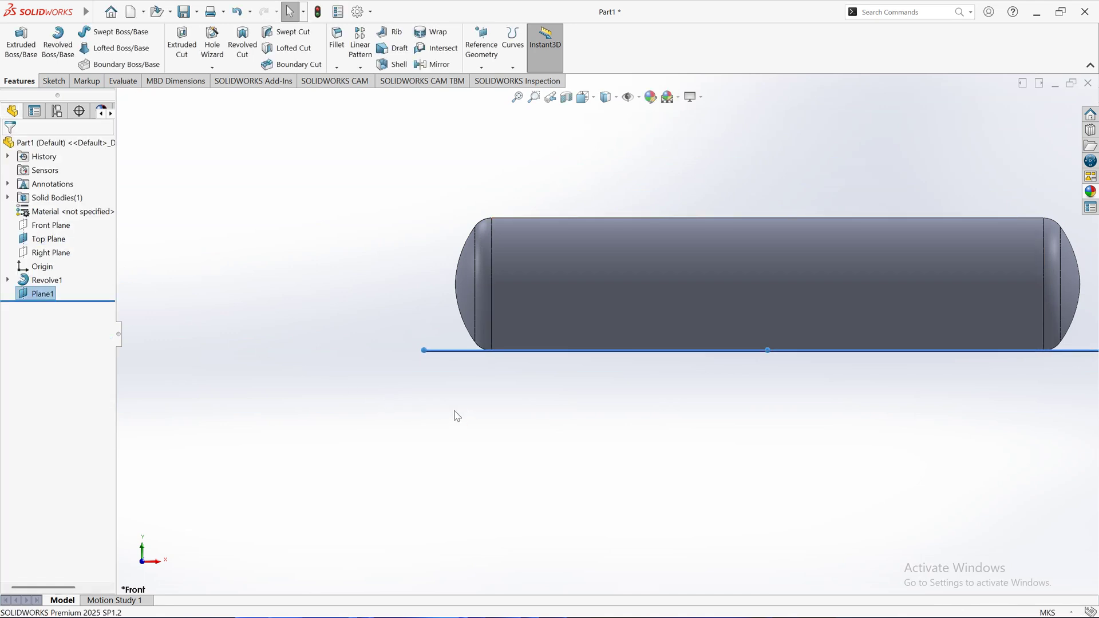
# Examine the gap between the Top Plane and the offset plane beside the tank's left end, selecting the Top Plane.
pyautogui.scroll(-5, 457, 367)
pyautogui.scroll(1, 466, 384)
pyautogui.click(476, 363)
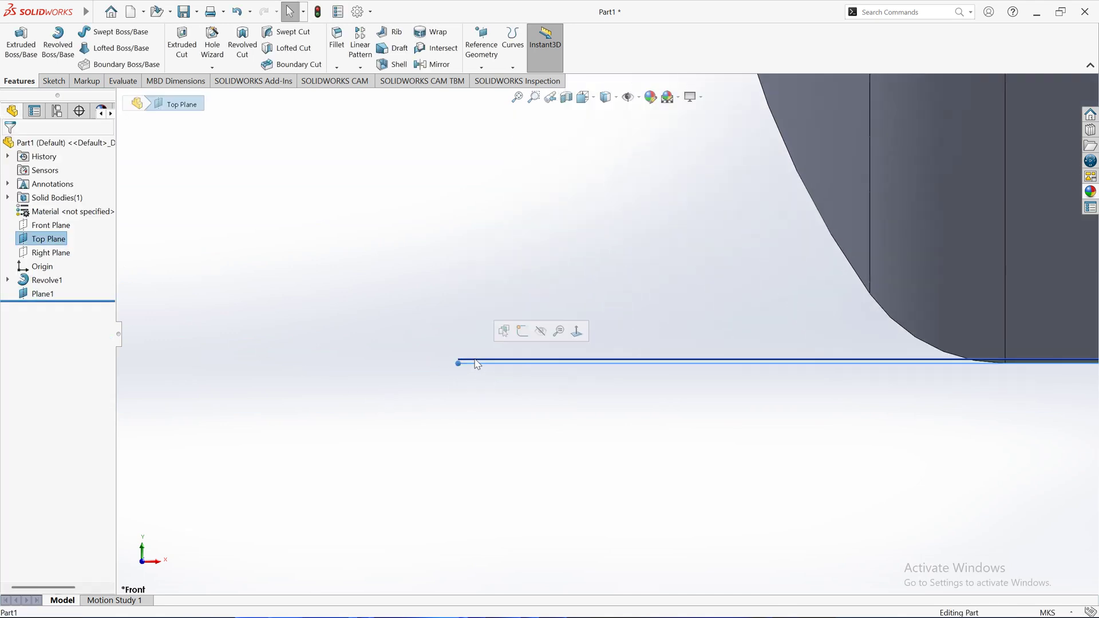
pyautogui.click(477, 355)
pyautogui.click(476, 360)
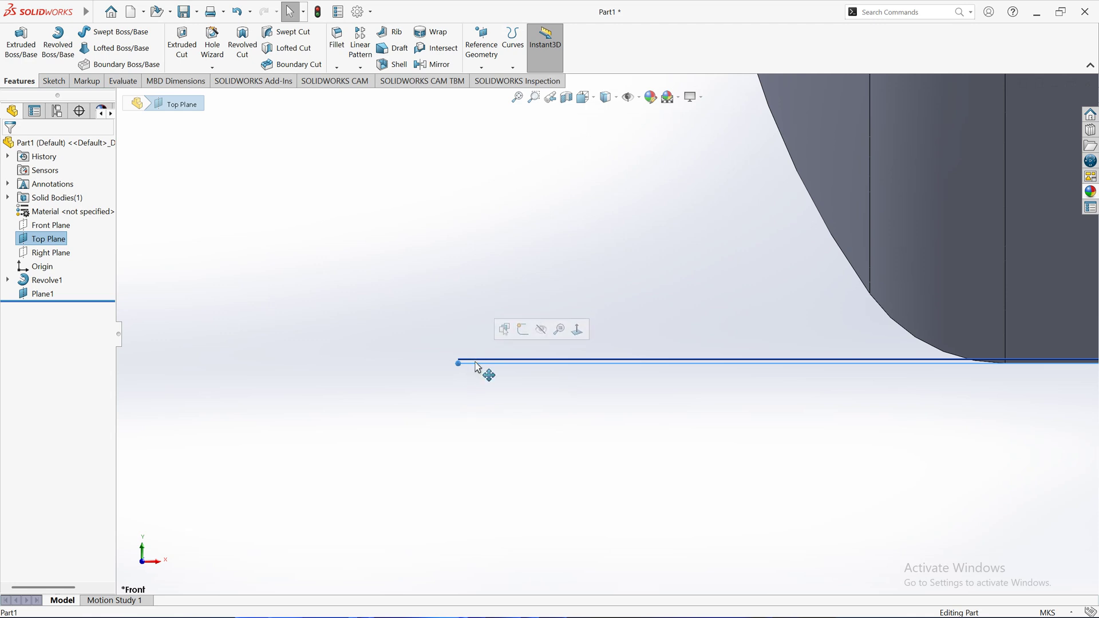
pyautogui.click(474, 367)
pyautogui.click(470, 355)
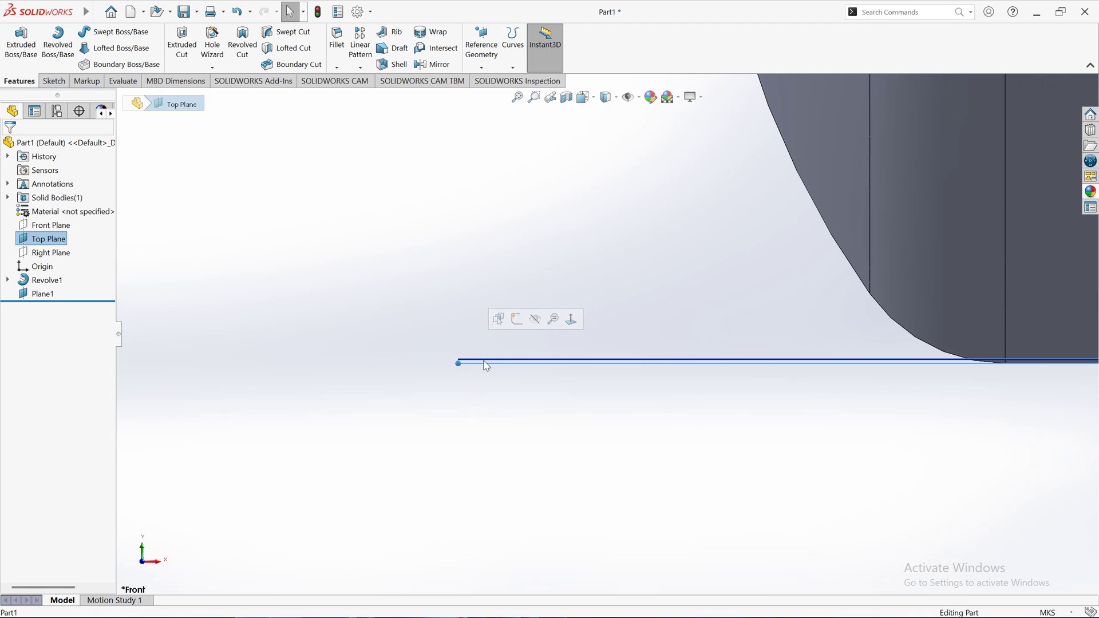
# Delete the reference plane that is offset above the Top Plane.
pyautogui.click(482, 343)
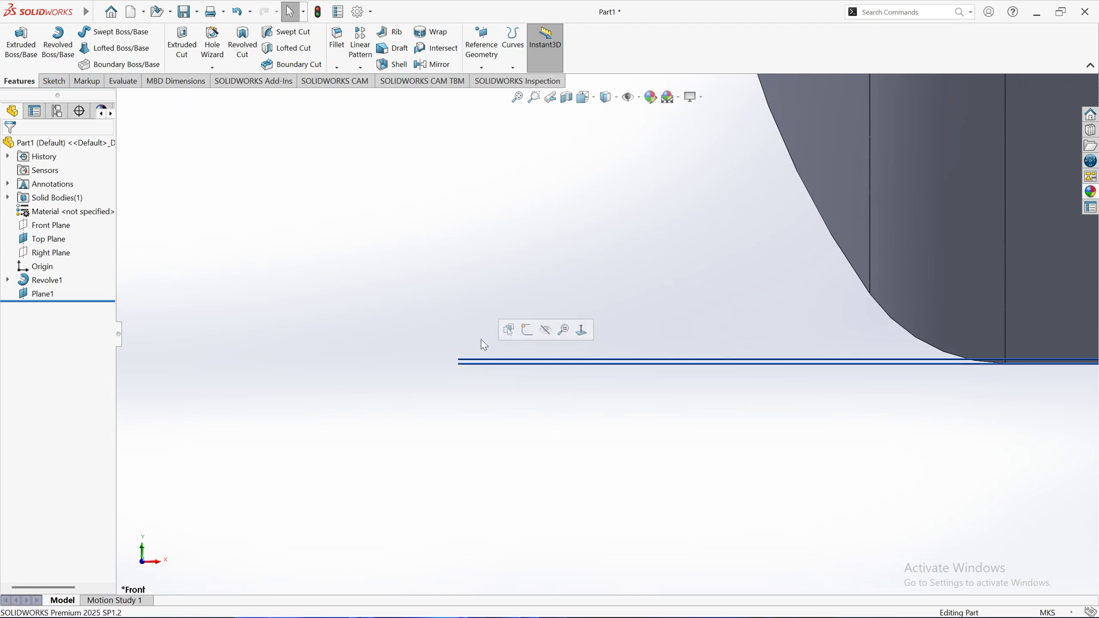
pyautogui.click(487, 360)
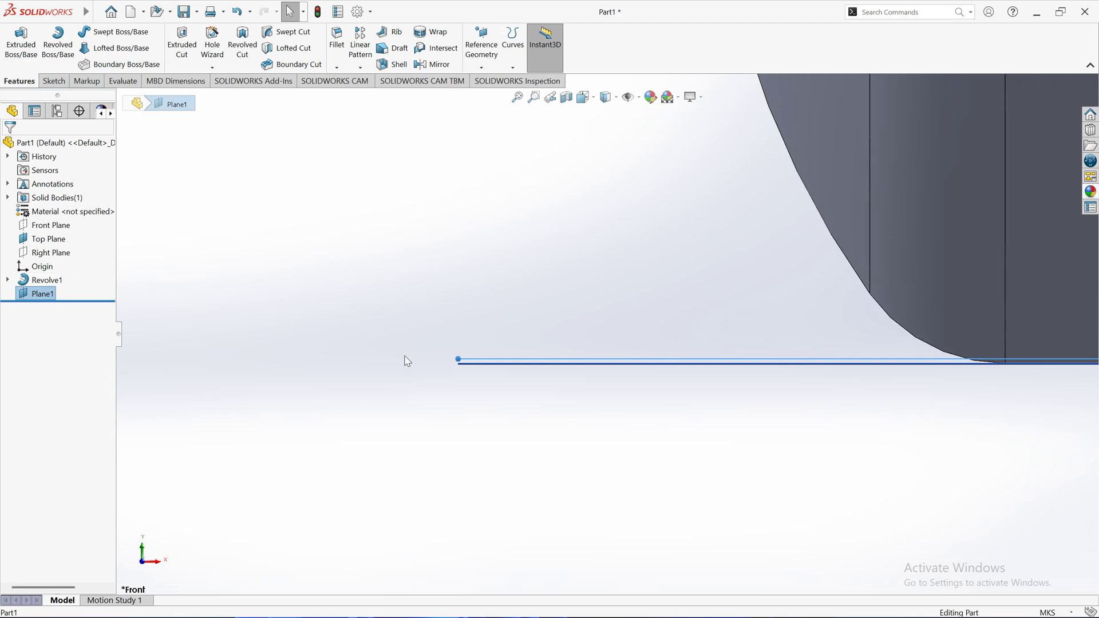
pyautogui.press('Delete')
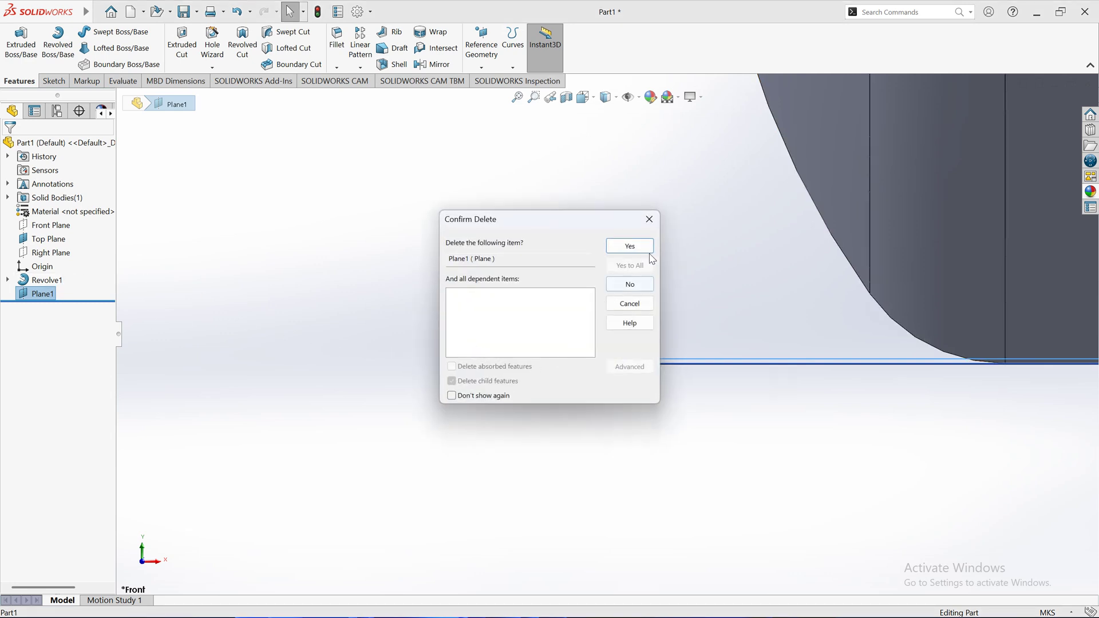
pyautogui.click(623, 251)
pyautogui.click(542, 364)
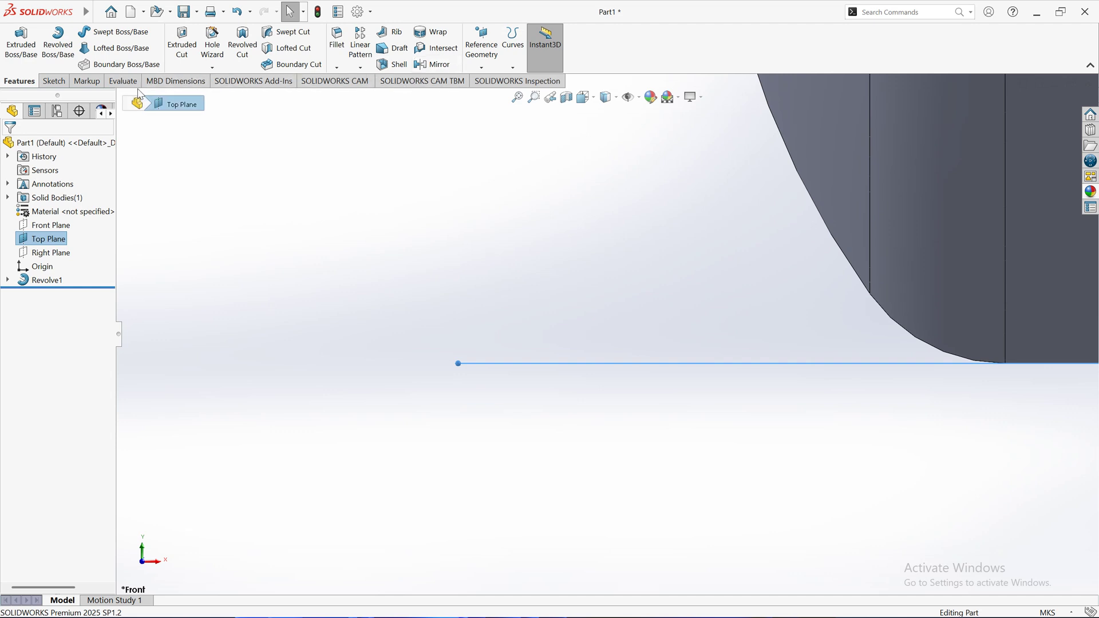
pyautogui.click(68, 83)
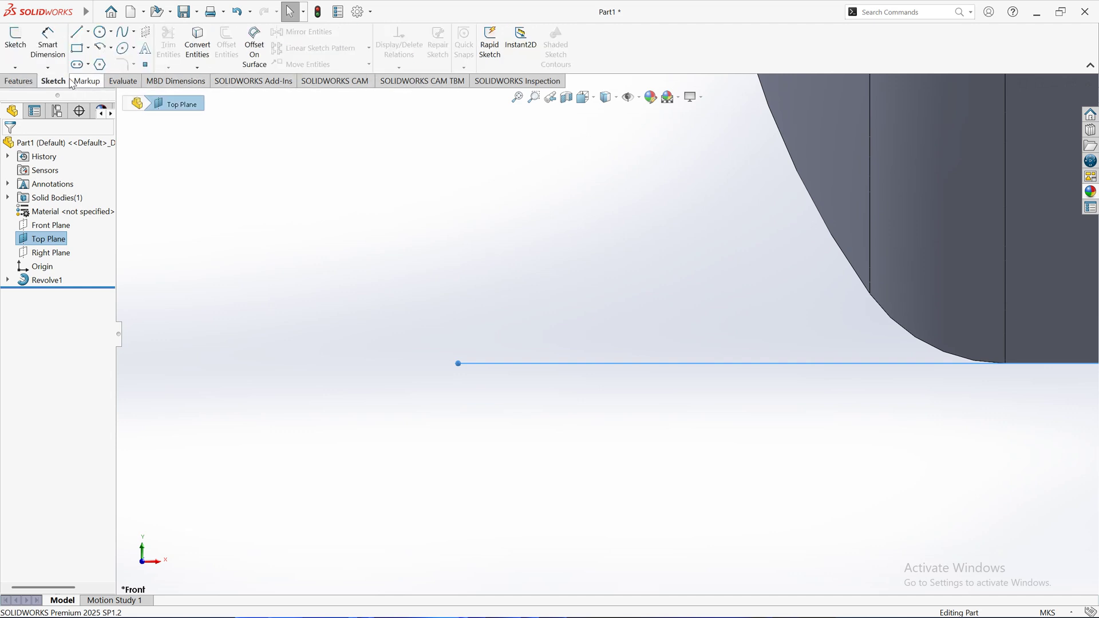
pyautogui.click(32, 83)
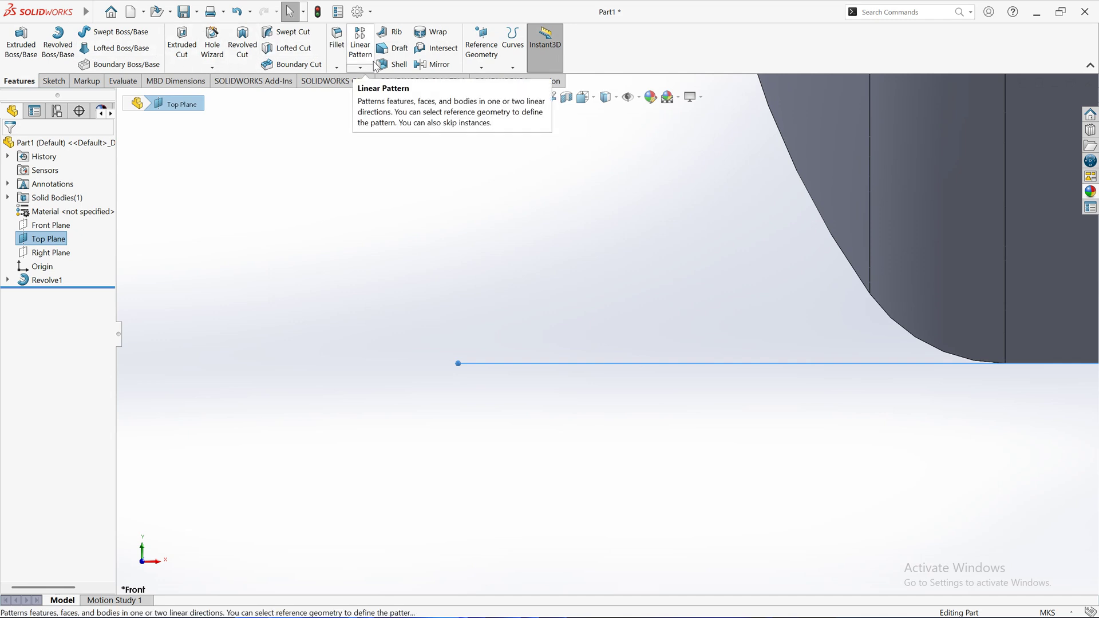
pyautogui.click(481, 67)
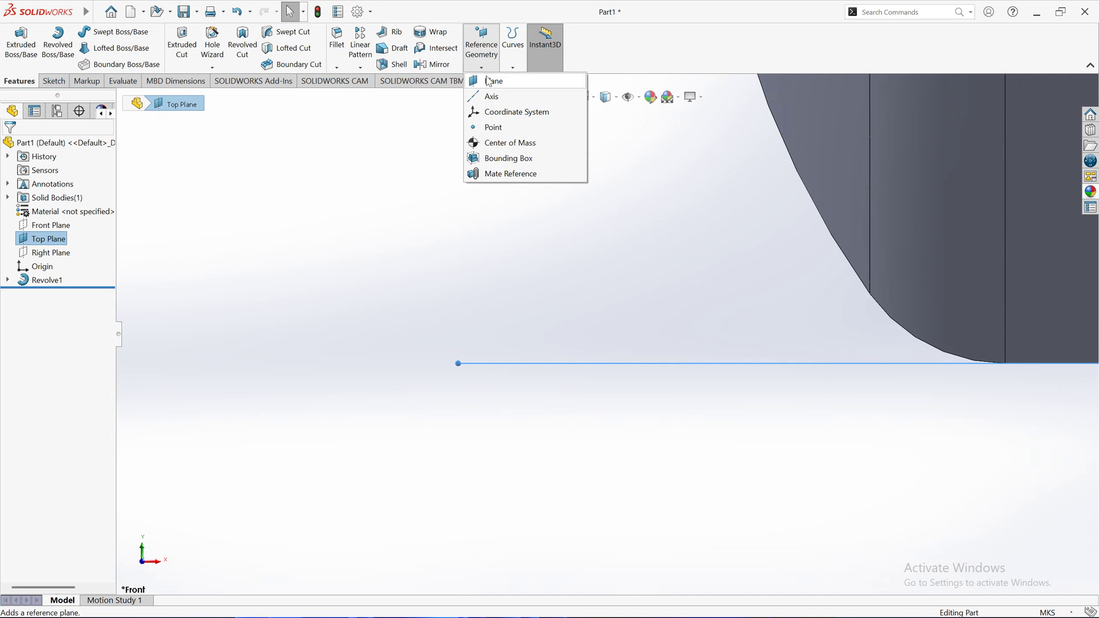
pyautogui.click(123, 81)
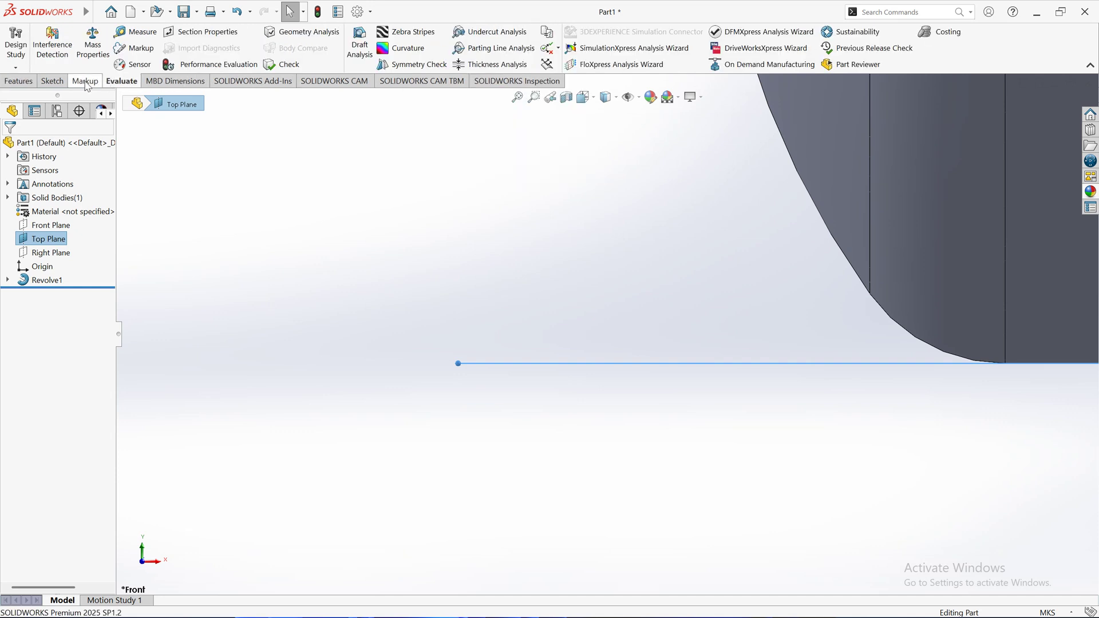
pyautogui.click(87, 81)
pyautogui.click(54, 81)
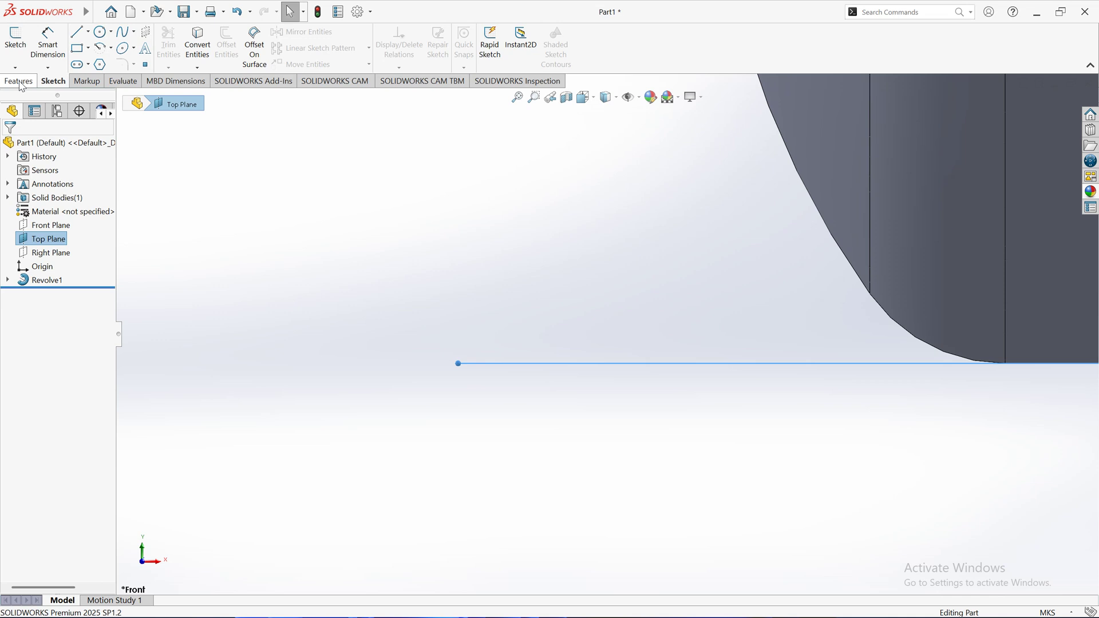
pyautogui.click(503, 174)
# Create a reference plane offset 0.01 m above the Top Plane.
pyautogui.click(19, 81)
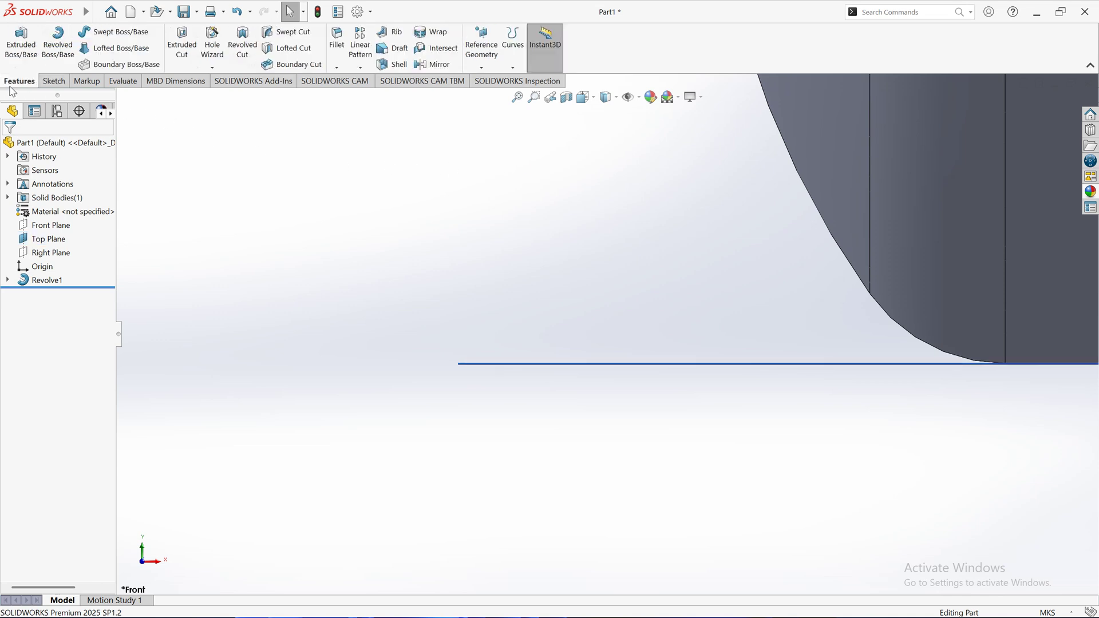
pyautogui.click(481, 46)
pyautogui.click(490, 83)
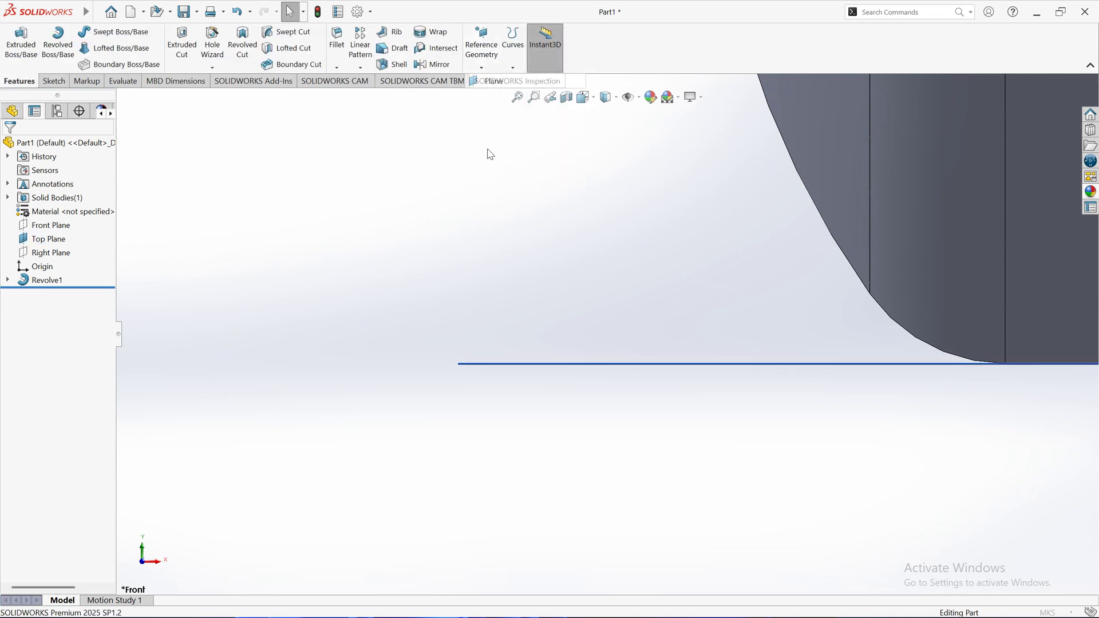
pyautogui.click(497, 362)
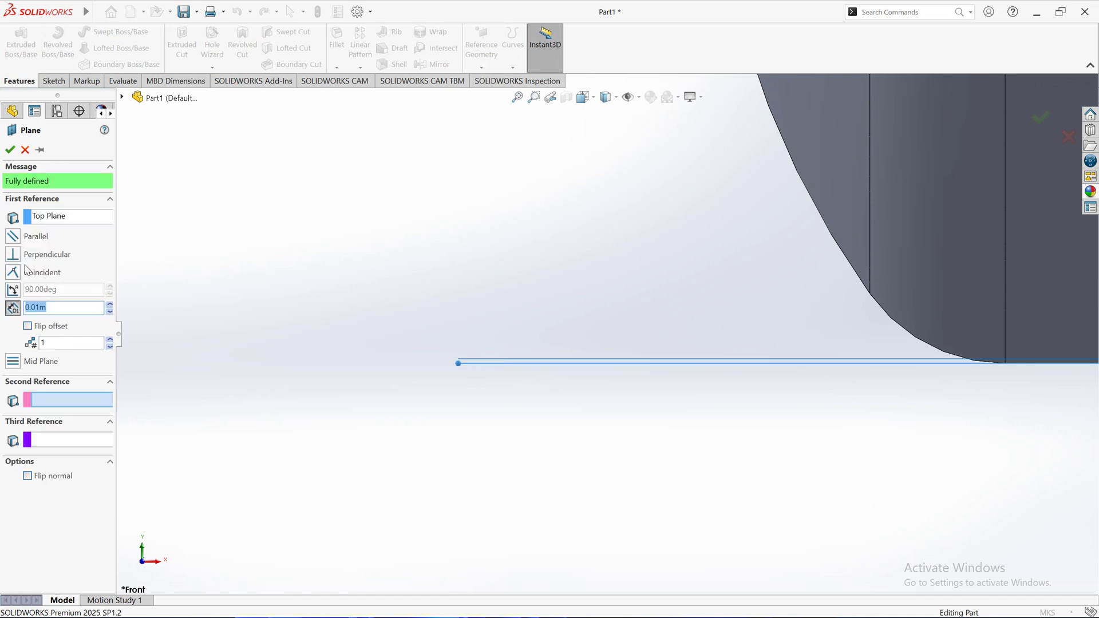
pyautogui.click(8, 149)
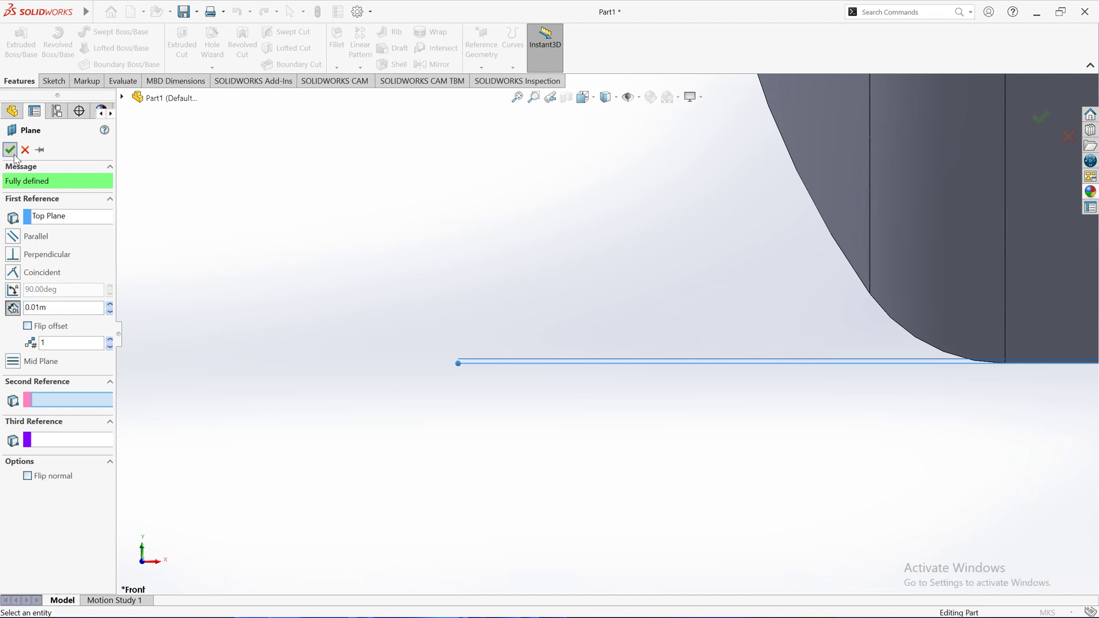
# Set up a Linear Pattern of the Top Plane as reference geometry, using the offset plane as direction, 0.01 m spacing and 233 instances.
pyautogui.click(57, 81)
pyautogui.click(20, 80)
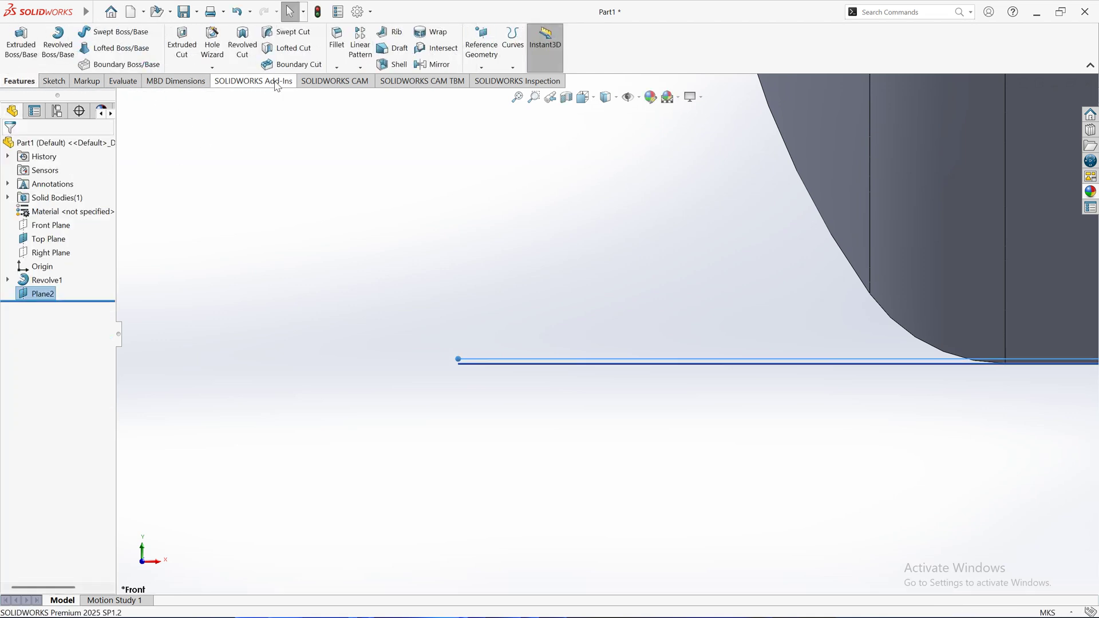
pyautogui.click(354, 39)
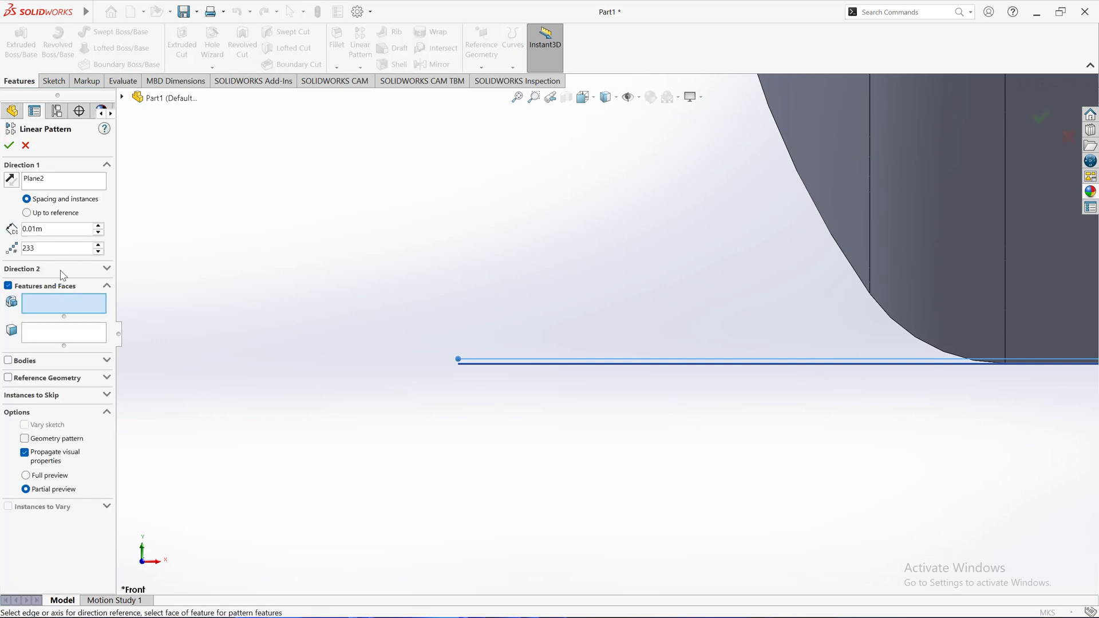
pyautogui.doubleClick(36, 249)
pyautogui.write('2')
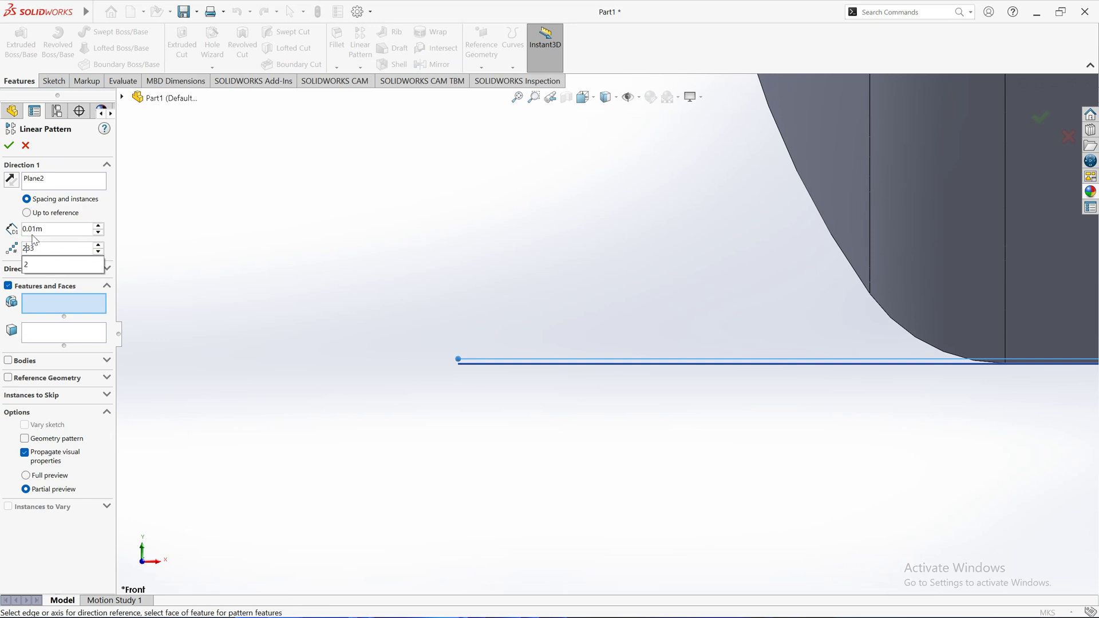
pyautogui.press('Escape')
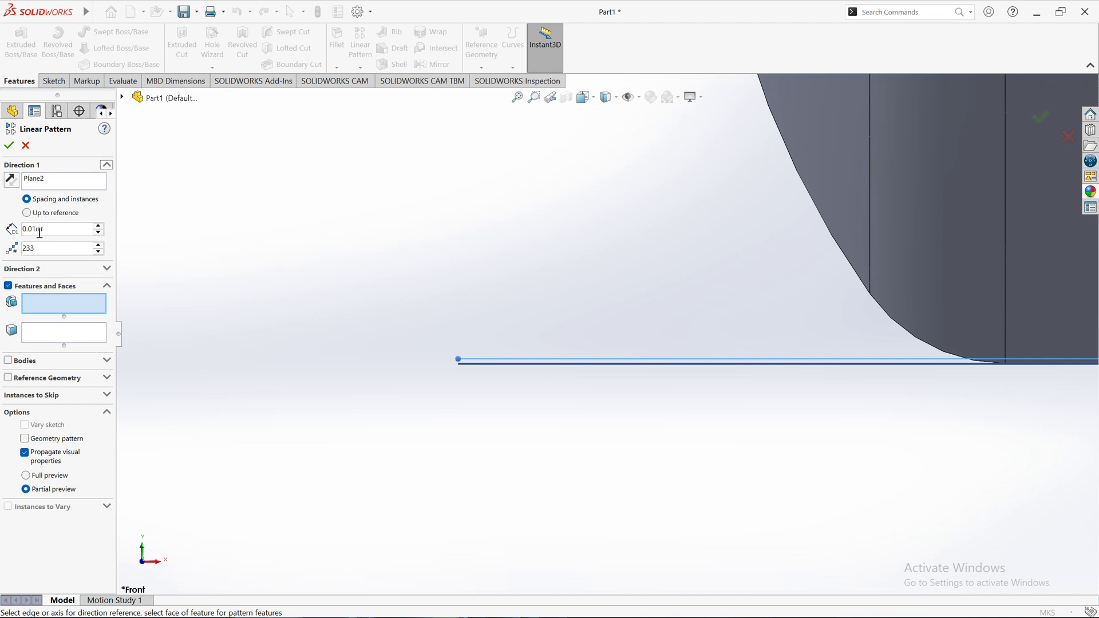
pyautogui.click(8, 286)
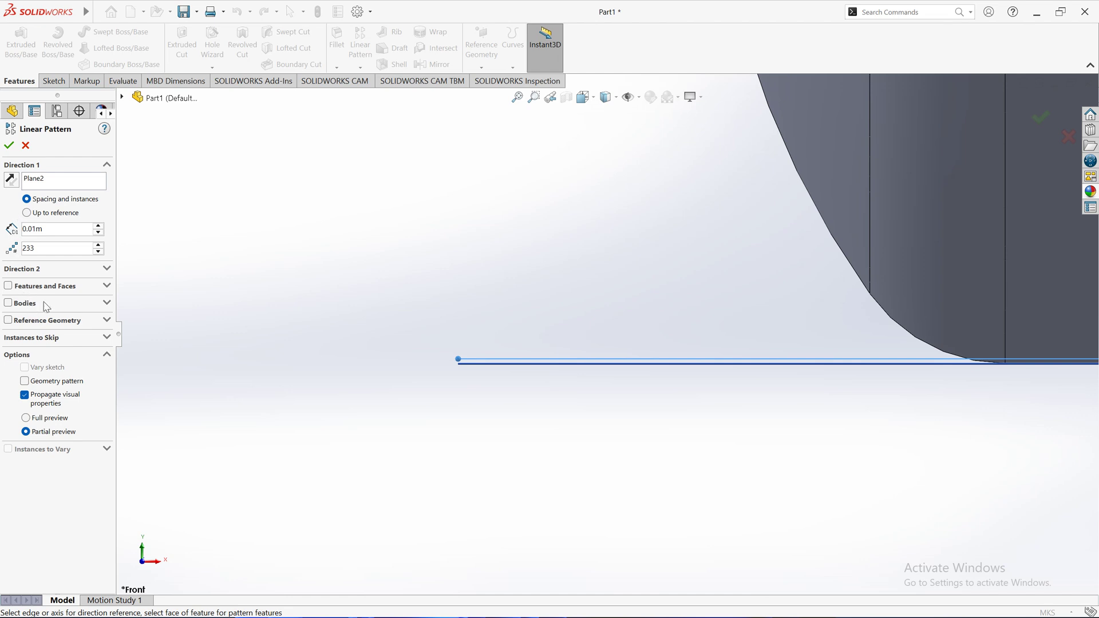
pyautogui.click(8, 320)
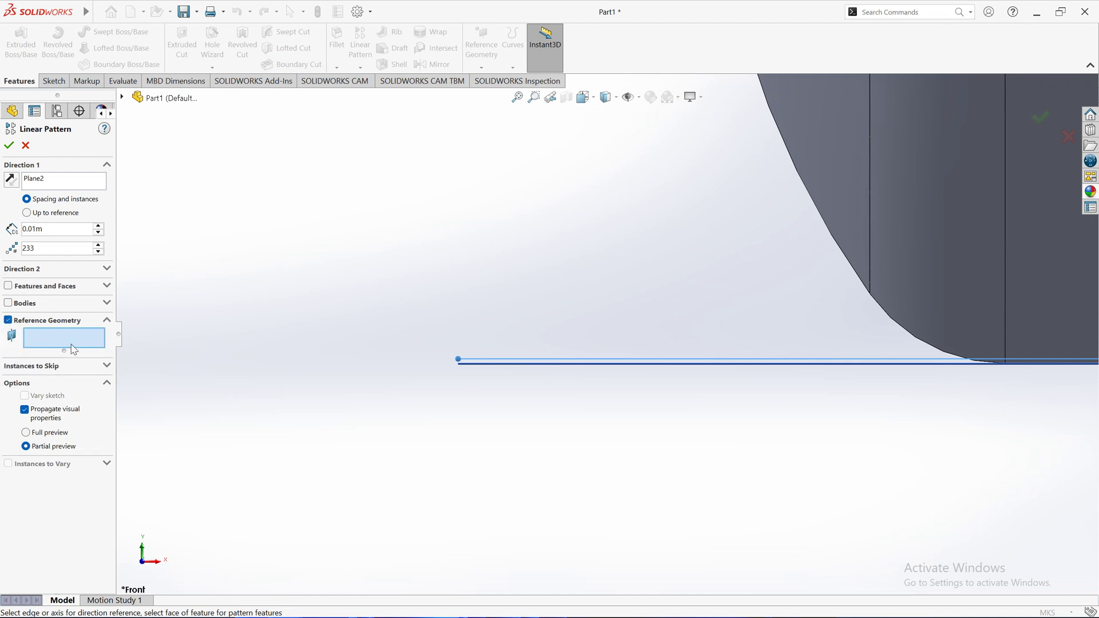
pyautogui.click(483, 362)
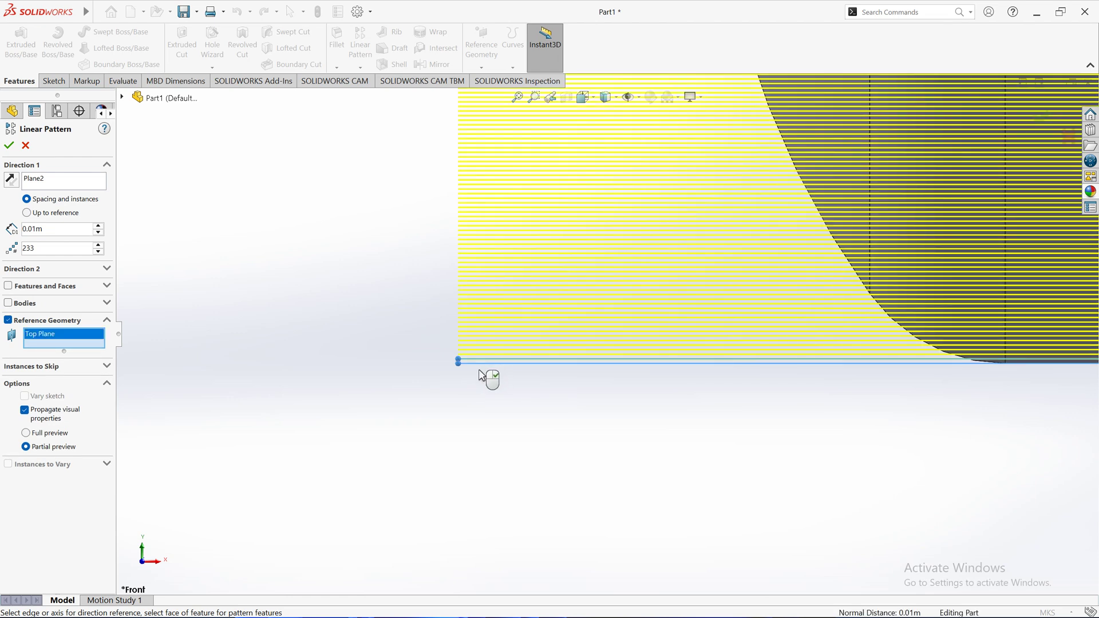
# Increase the plane pattern to 235 instances, check its coverage up to the top of the tank, and create it.
pyautogui.scroll(3, 607, 337)
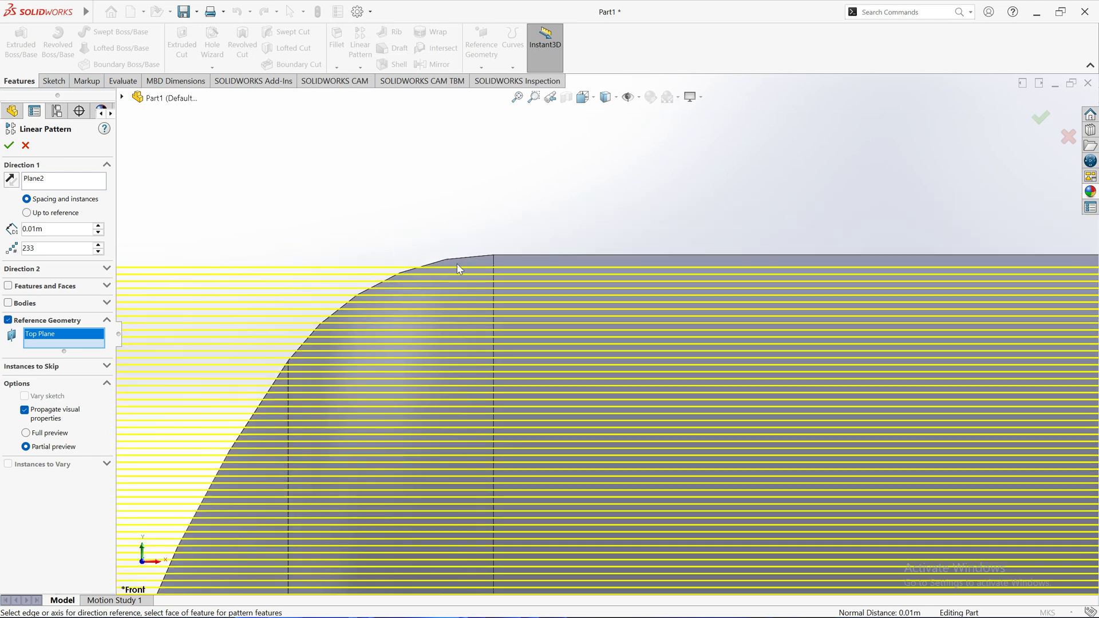
pyautogui.click(99, 246)
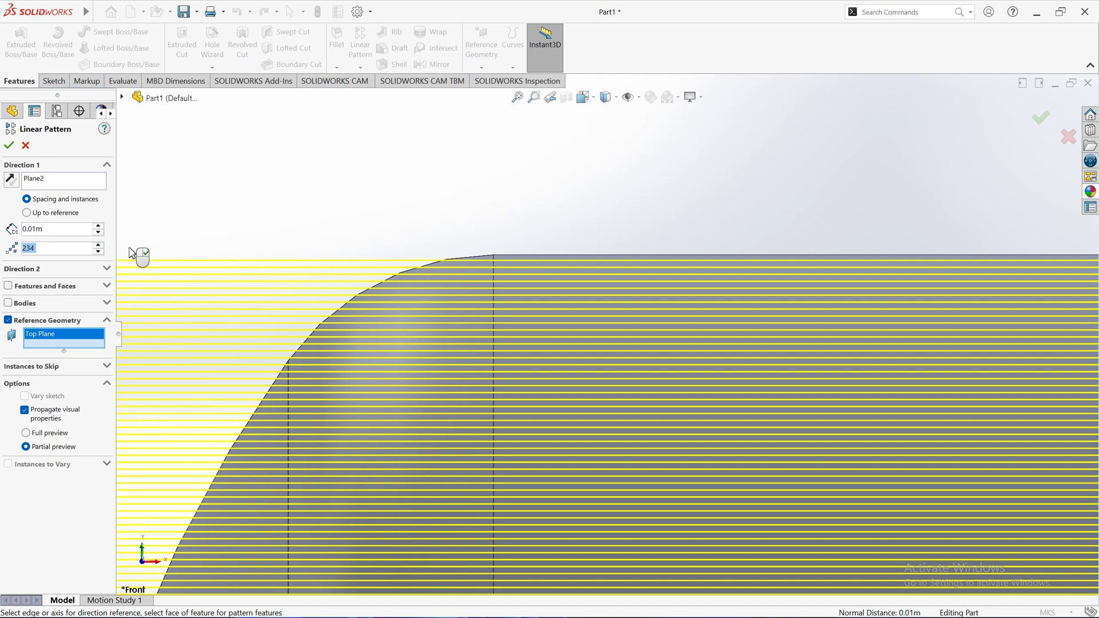
pyautogui.click(99, 245)
pyautogui.scroll(3, 773, 279)
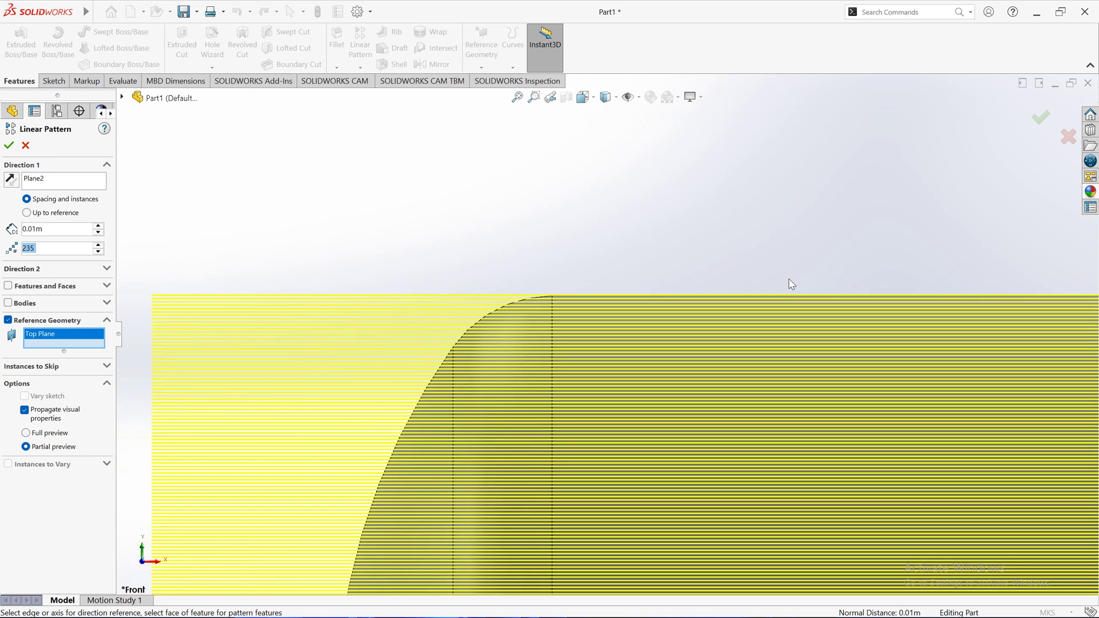
pyautogui.scroll(-5, 576, 311)
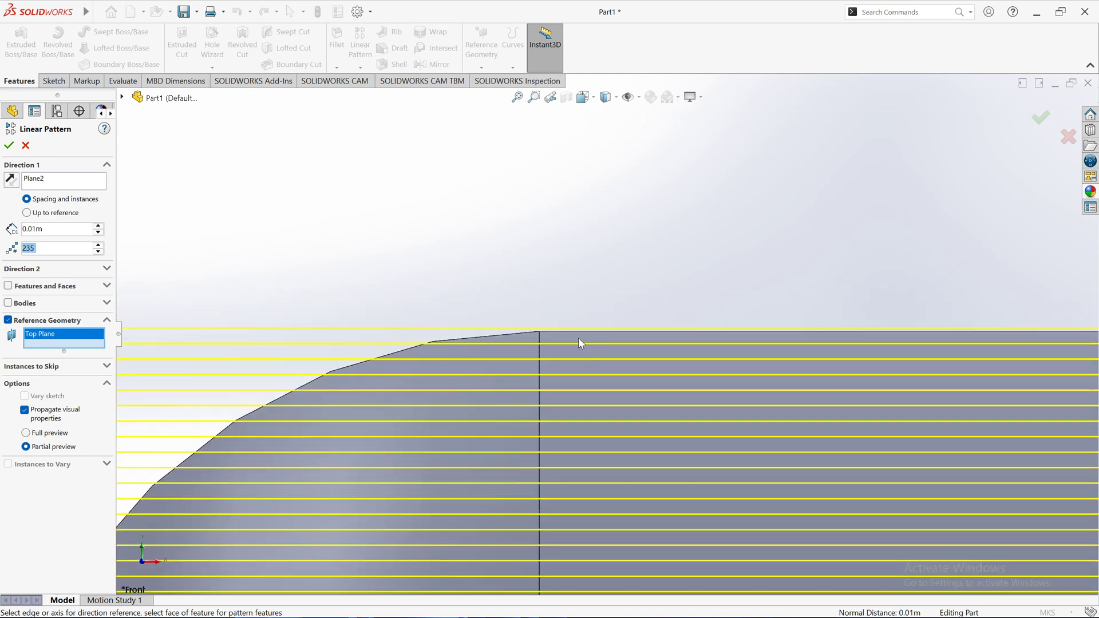
pyautogui.scroll(3, 575, 455)
pyautogui.scroll(-6, 630, 444)
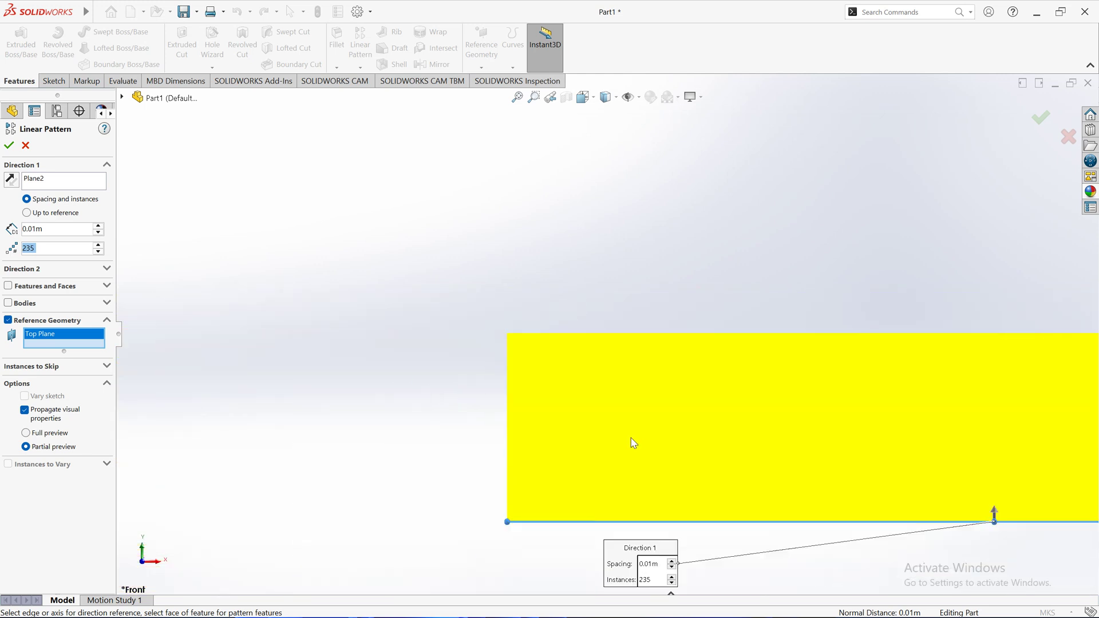
pyautogui.scroll(3, 663, 398)
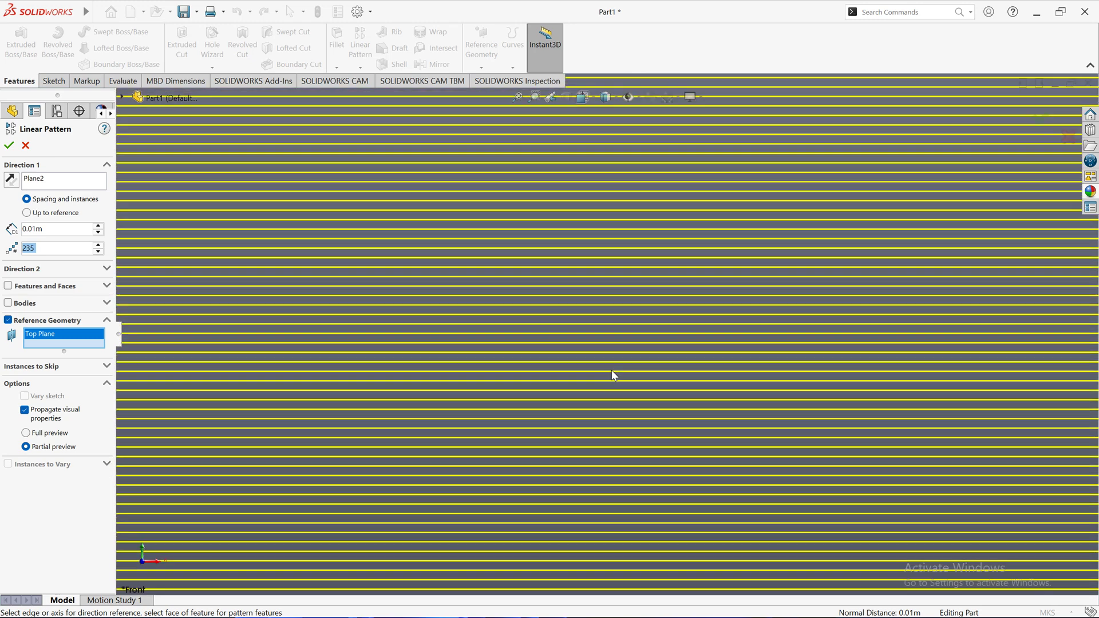
pyautogui.scroll(-4, 611, 372)
pyautogui.scroll(2, 618, 383)
pyautogui.scroll(-3, 687, 394)
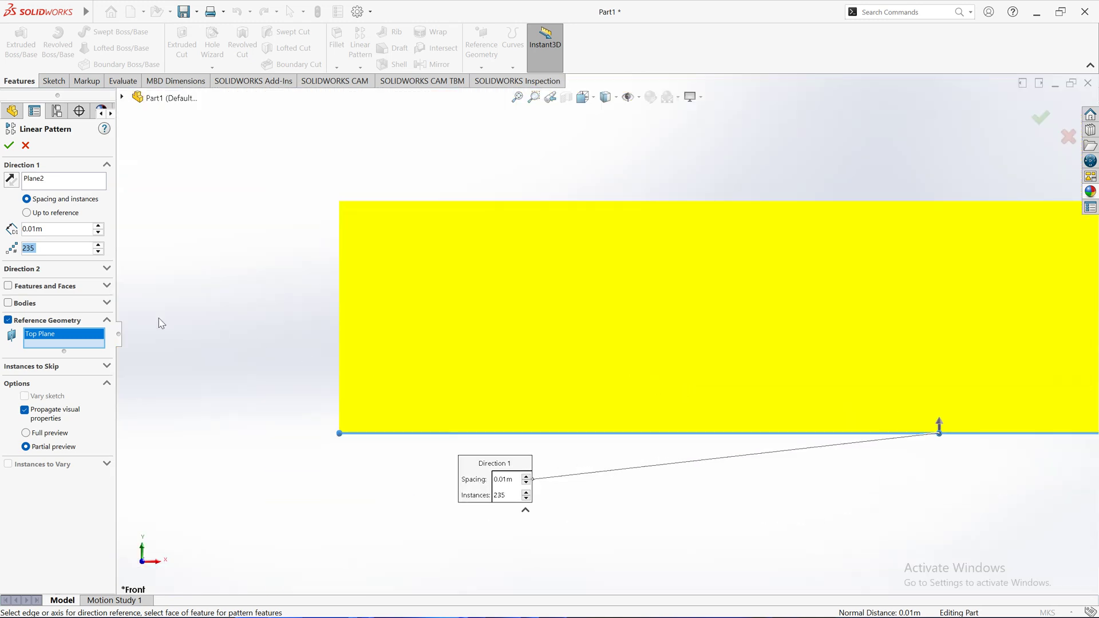
pyautogui.click(9, 147)
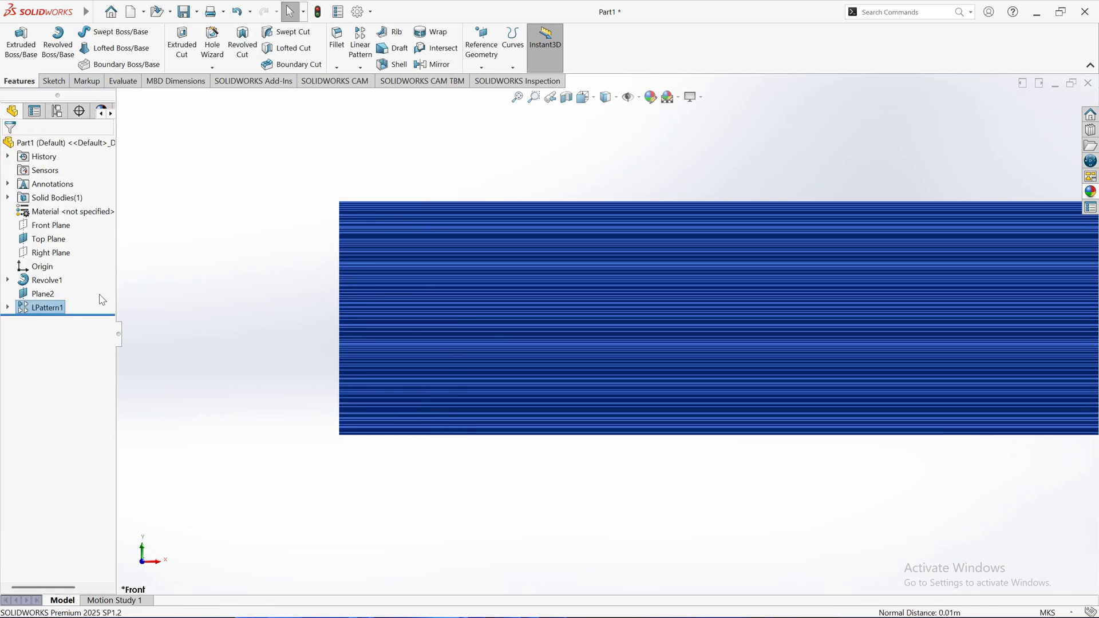
# Inspect the patterned planes along the tank and delete the offset plane together with all its dependent patterned planes.
pyautogui.scroll(3, 681, 332)
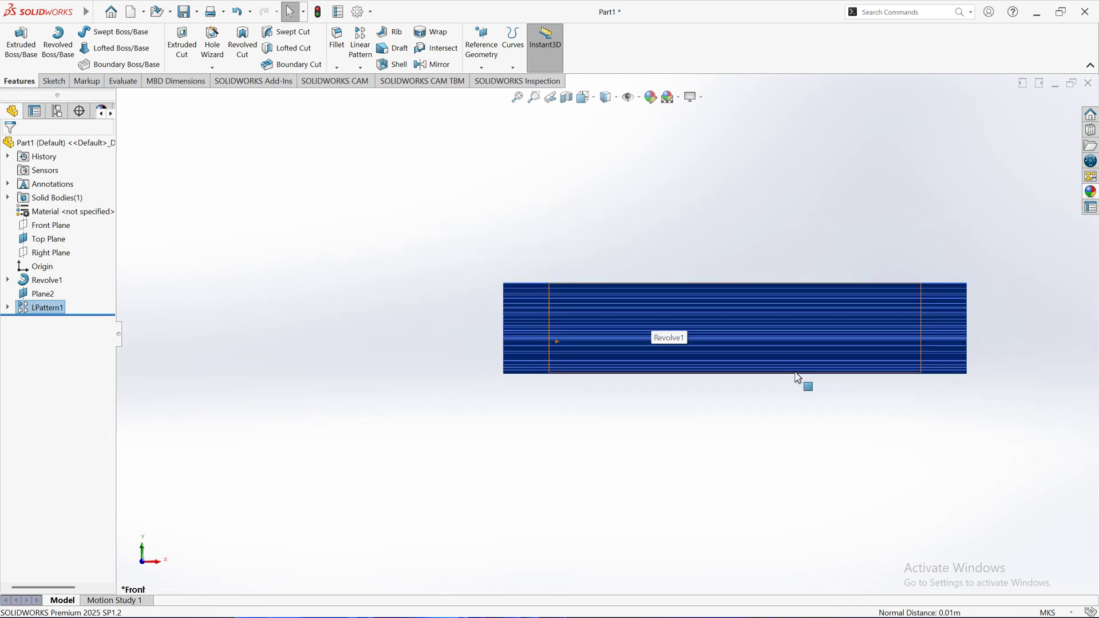
pyautogui.scroll(-1, 966, 373)
pyautogui.scroll(-3, 966, 378)
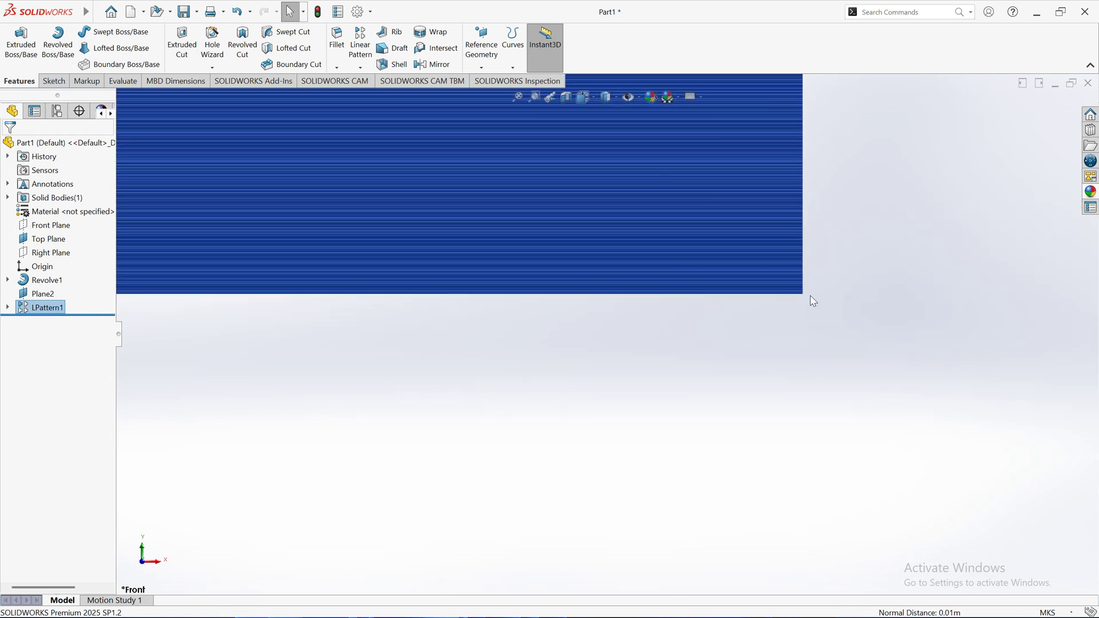
pyautogui.scroll(2, 813, 302)
pyautogui.scroll(-3, 389, 330)
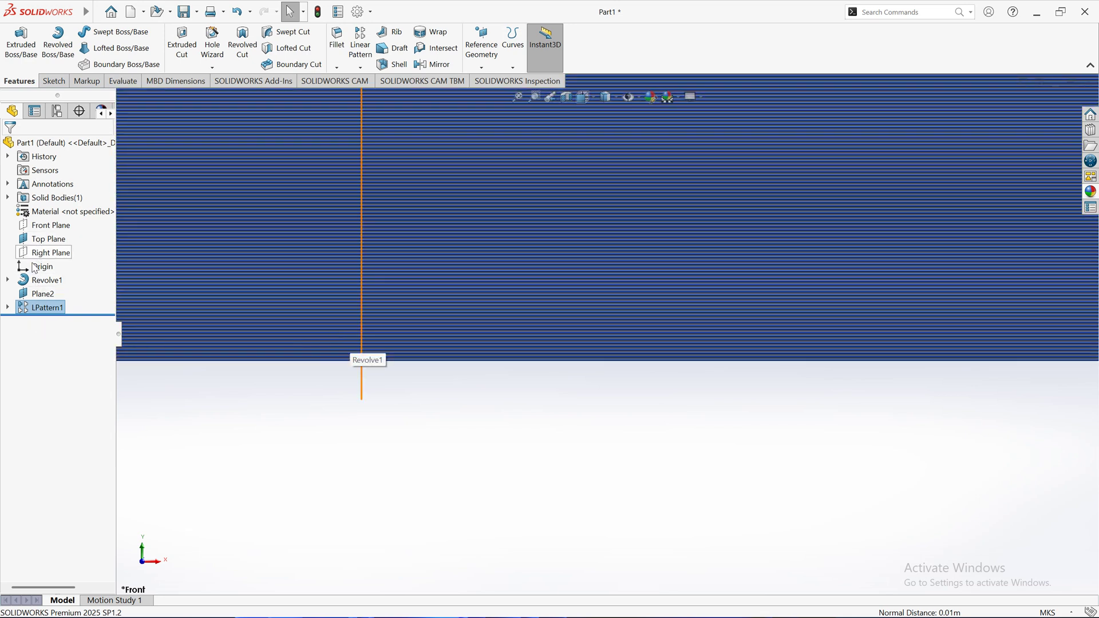
pyautogui.click(37, 295)
pyautogui.rightClick(36, 295)
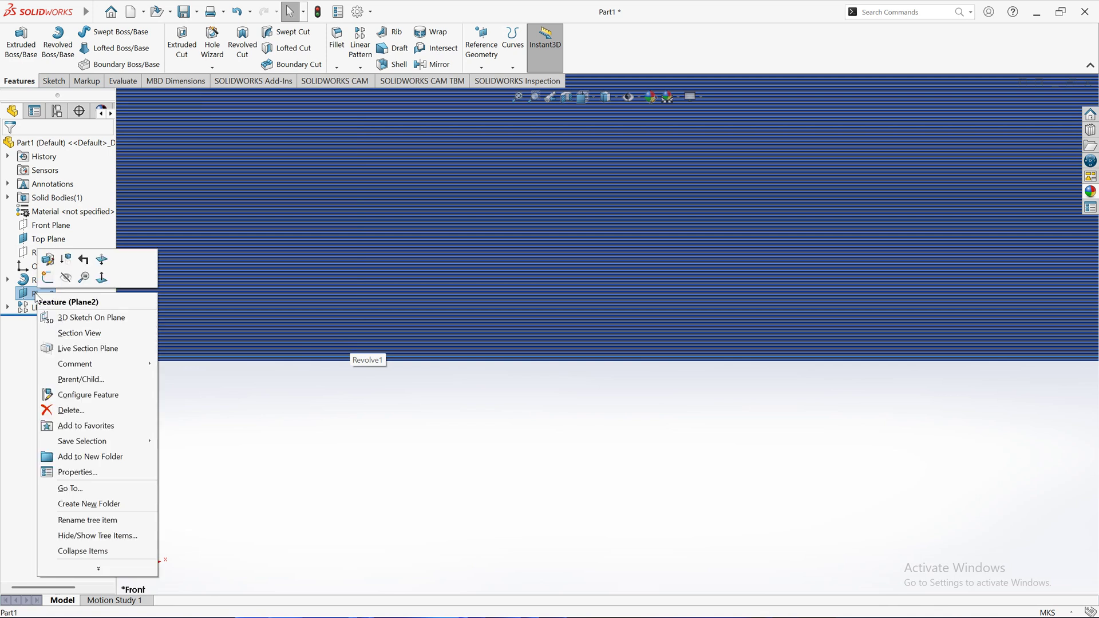
pyautogui.click(82, 413)
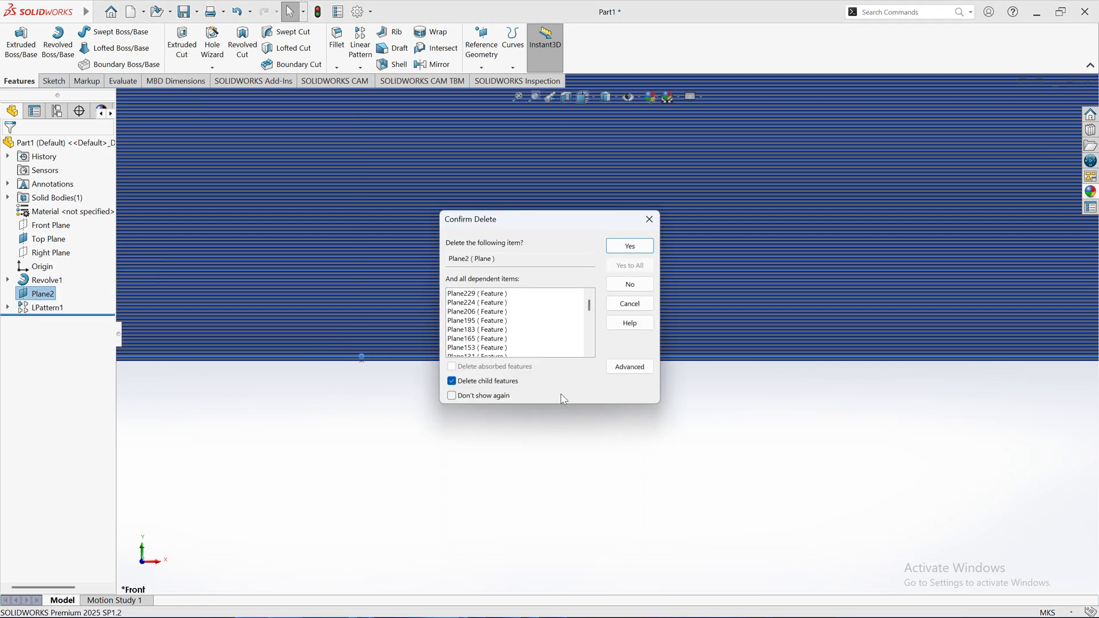
pyautogui.click(630, 246)
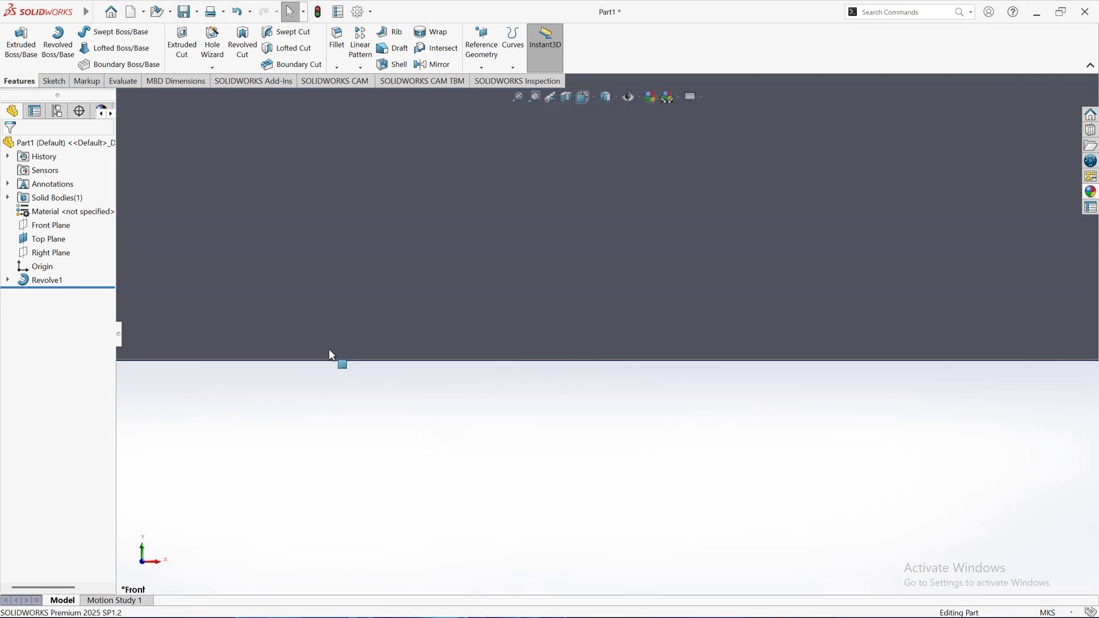
pyautogui.scroll(-6, 392, 343)
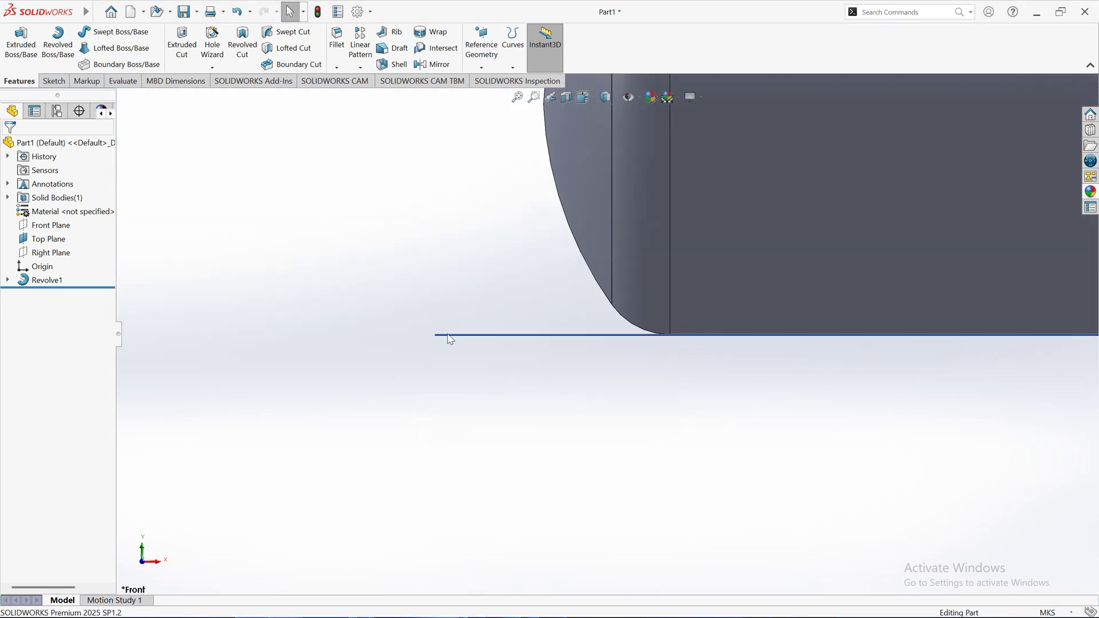
pyautogui.click(477, 334)
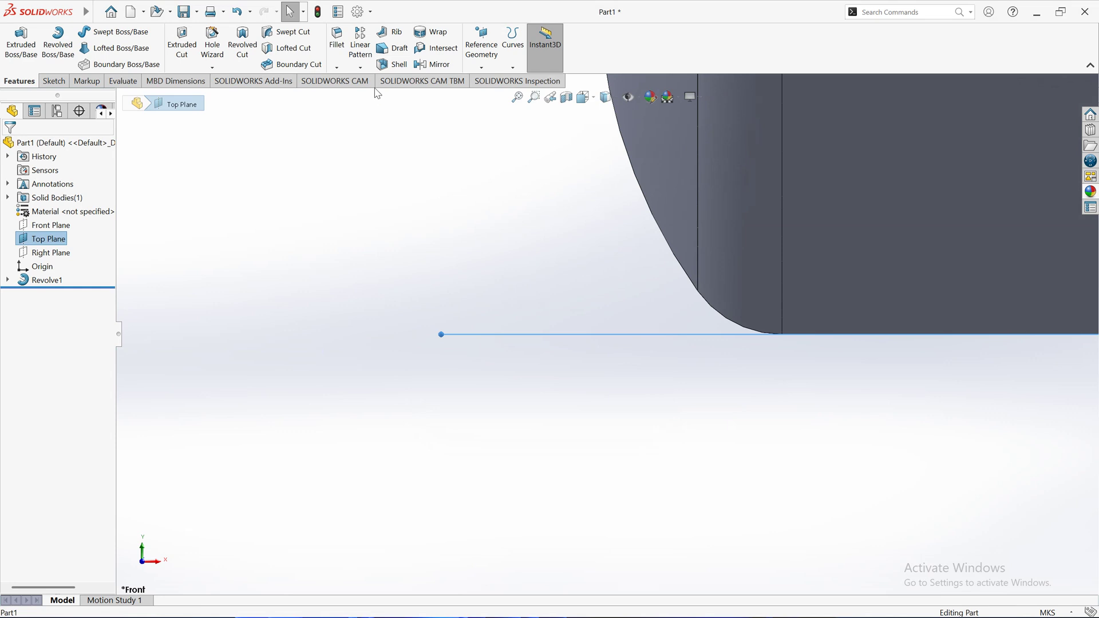
pyautogui.click(362, 50)
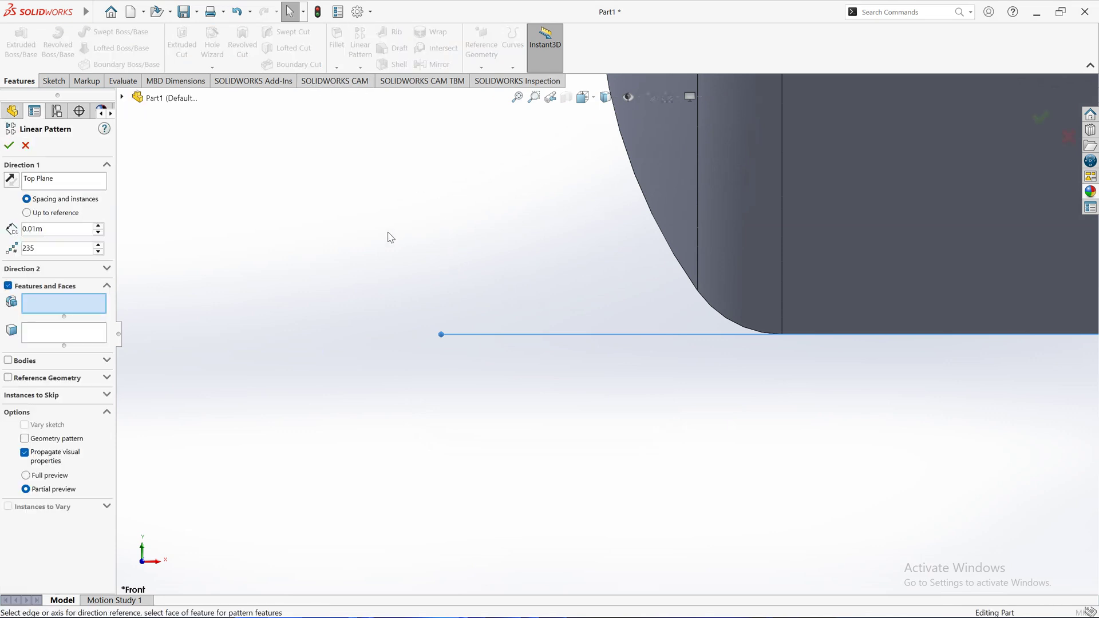
pyautogui.click(7, 286)
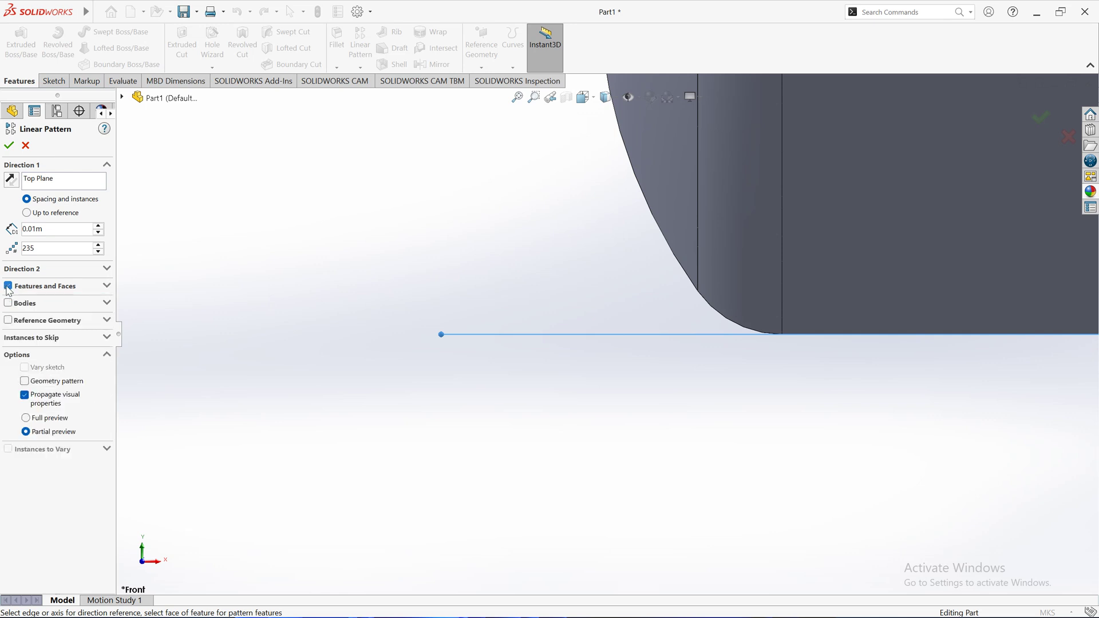
pyautogui.click(8, 320)
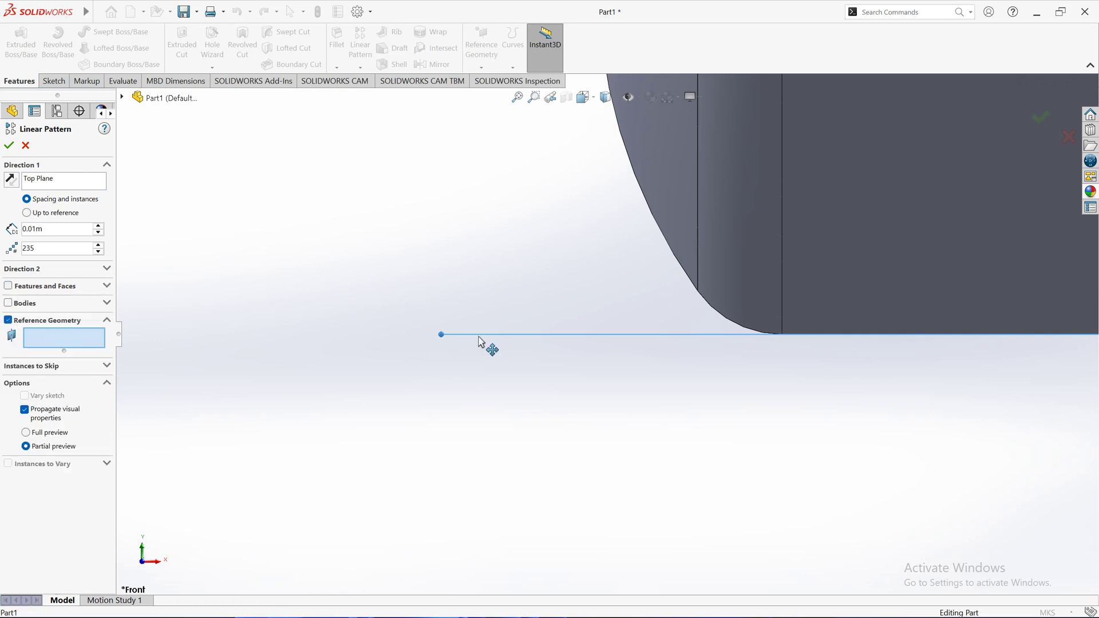
pyautogui.click(52, 183)
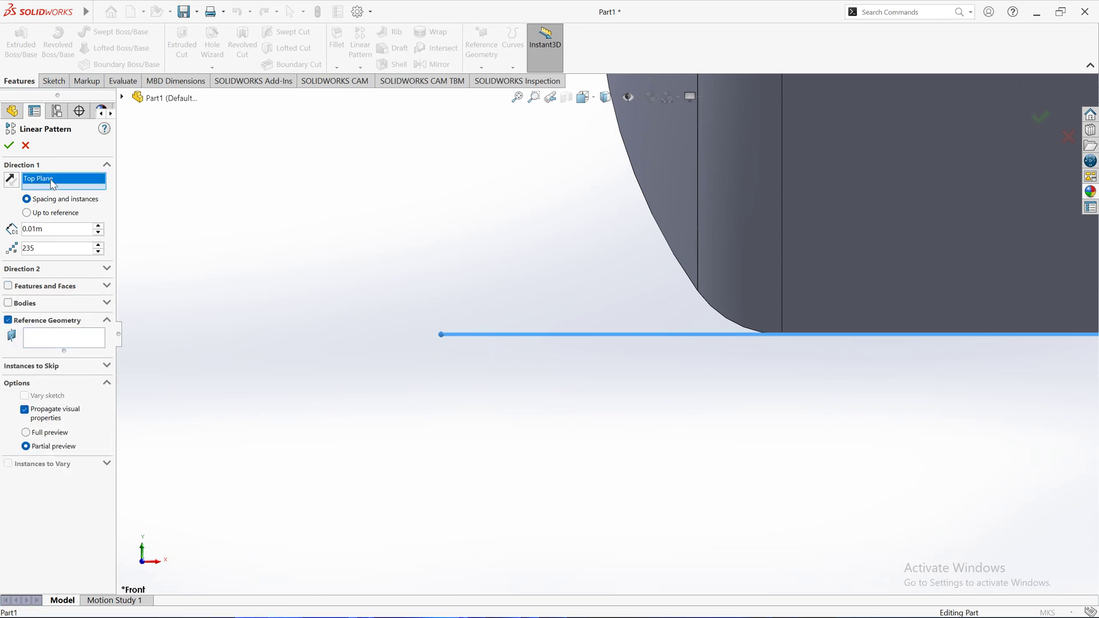
pyautogui.scroll(5, 772, 277)
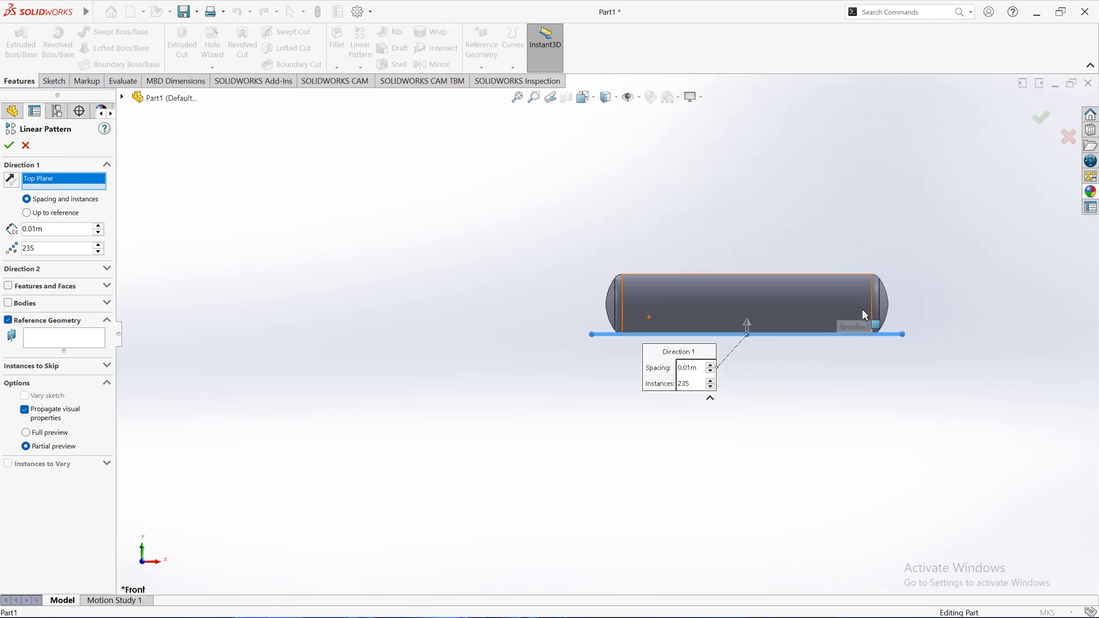
pyautogui.scroll(-3, 421, 319)
pyautogui.click(65, 338)
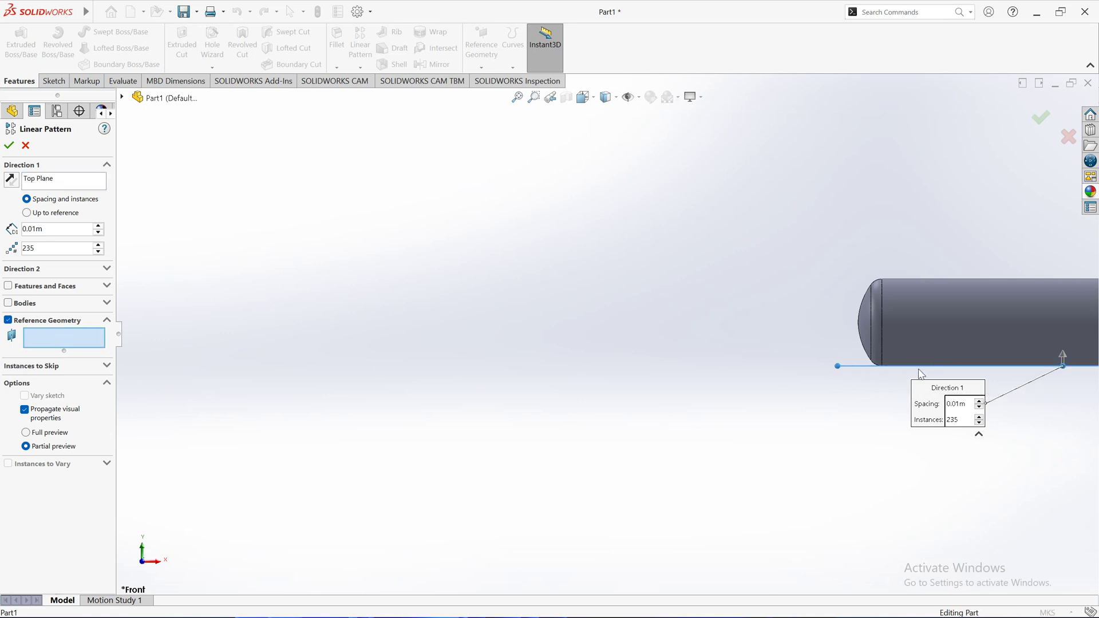
pyautogui.scroll(-3, 933, 374)
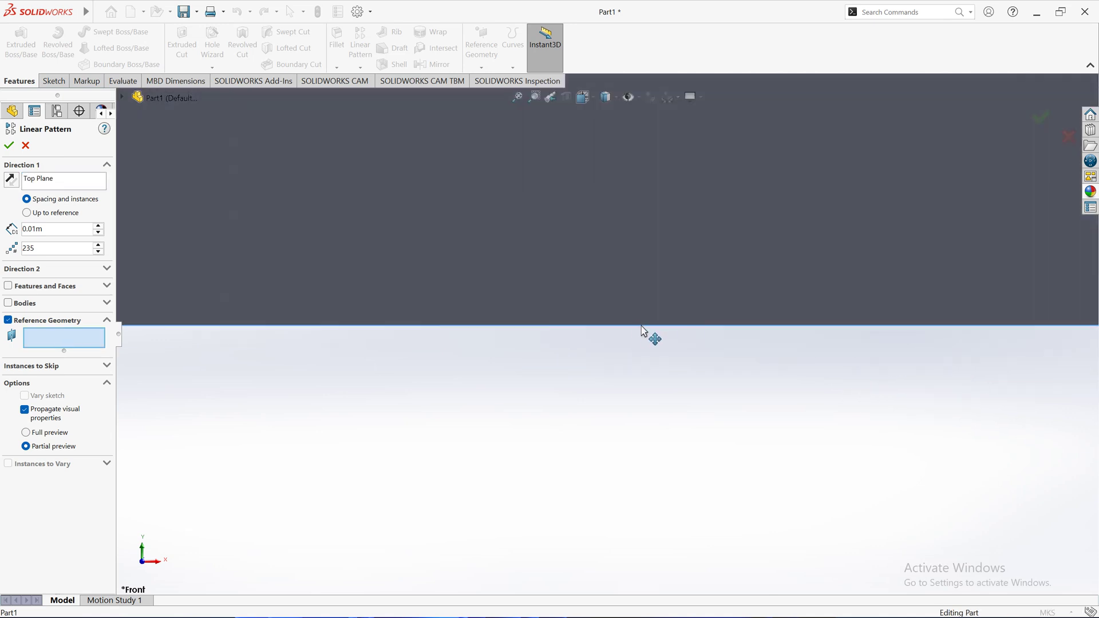
pyautogui.scroll(5, 641, 331)
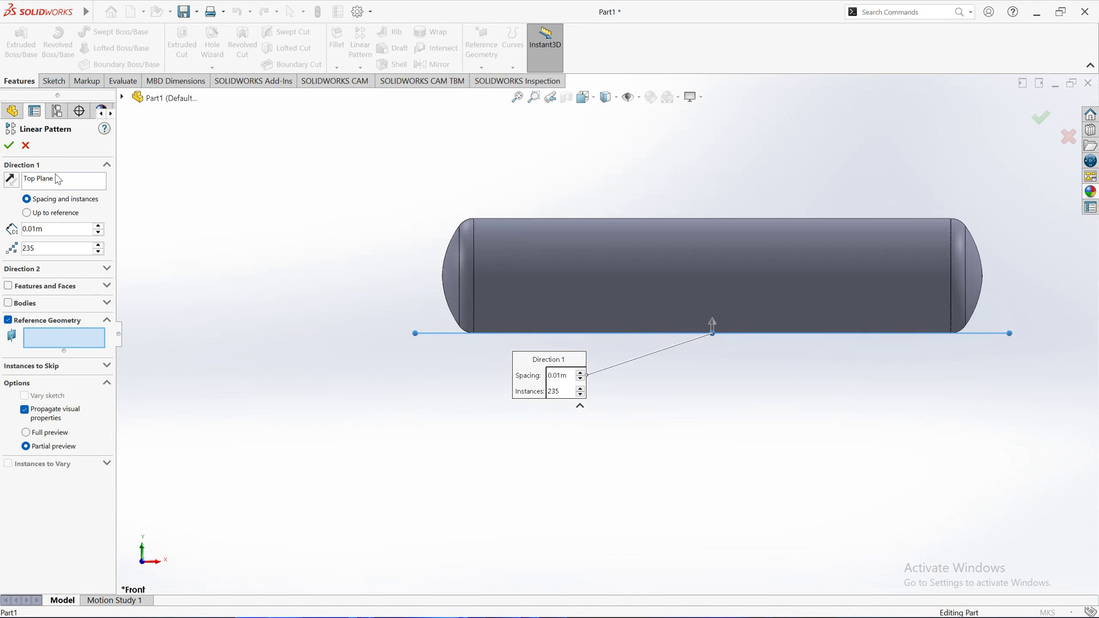
pyautogui.click(58, 179)
pyautogui.press('Delete')
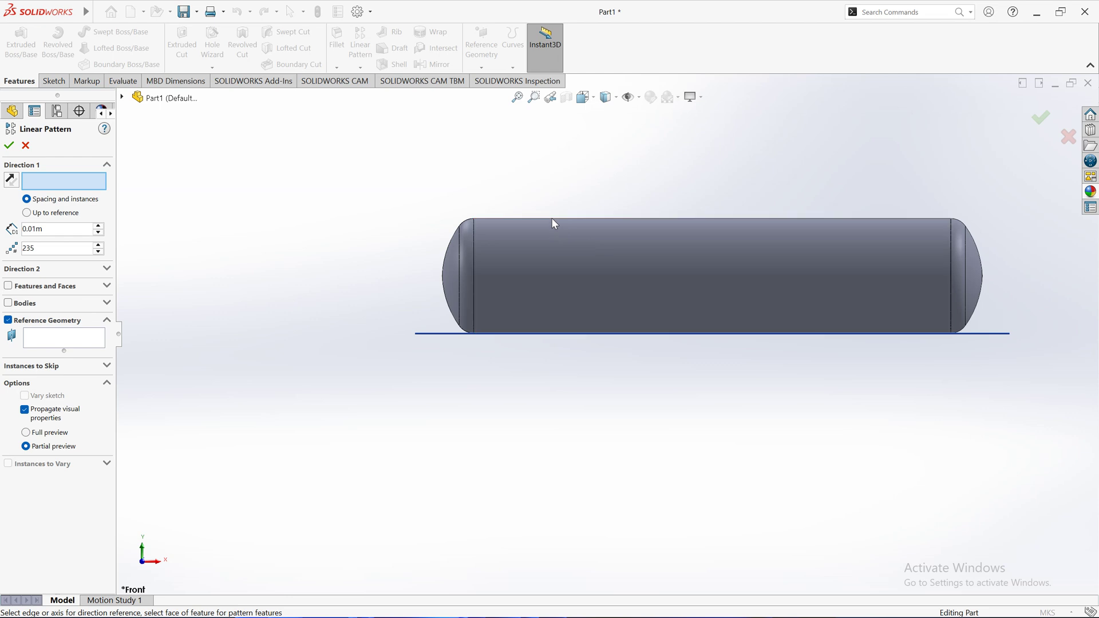
pyautogui.scroll(-3, 563, 219)
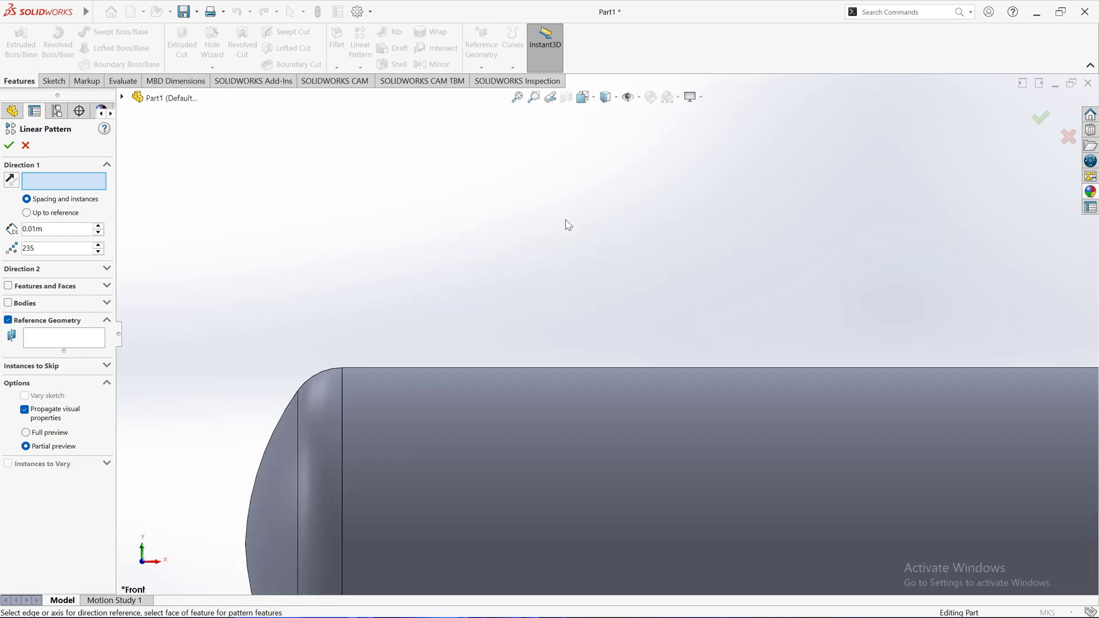
pyautogui.click(537, 369)
pyautogui.scroll(3, 716, 370)
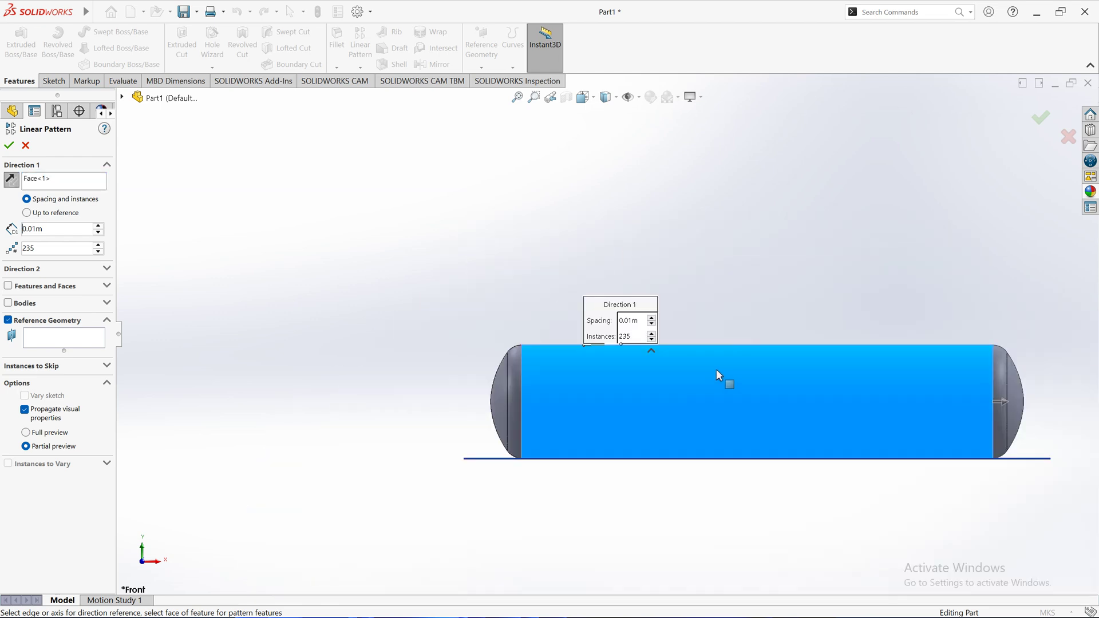
pyautogui.click(510, 358)
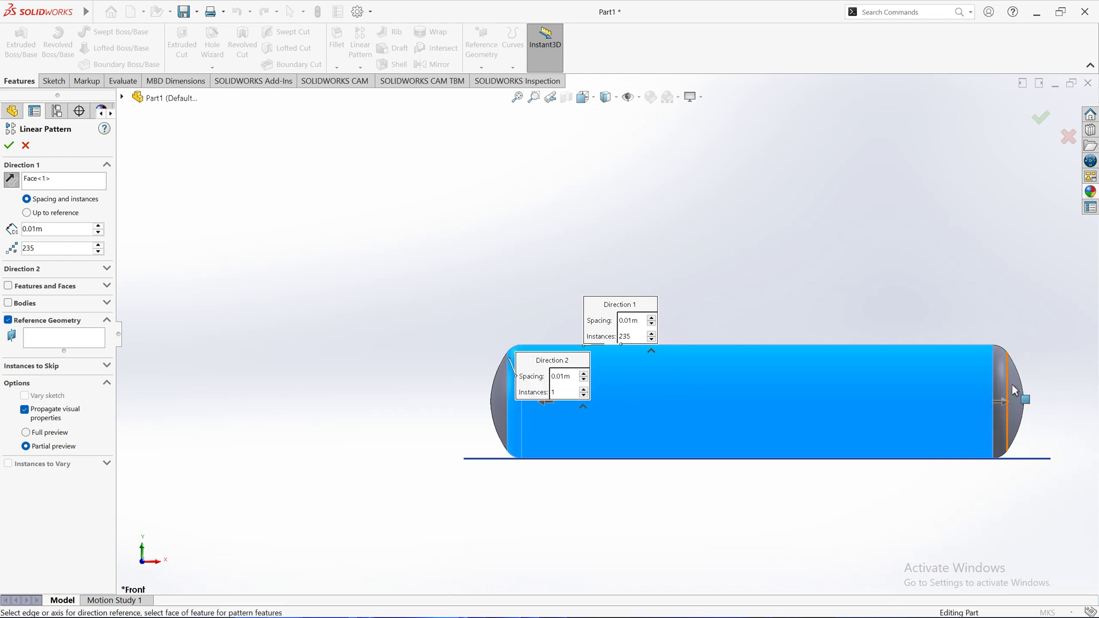
pyautogui.press('Escape')
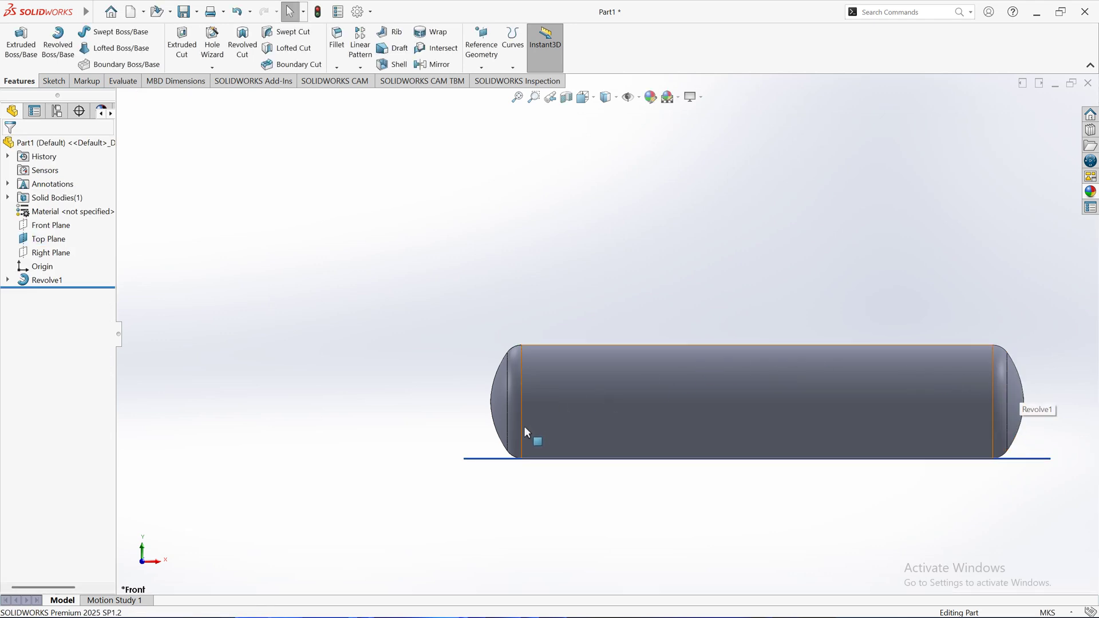
# Undo the deletion of the offset plane and its linear plane pattern.
pyautogui.click(477, 458)
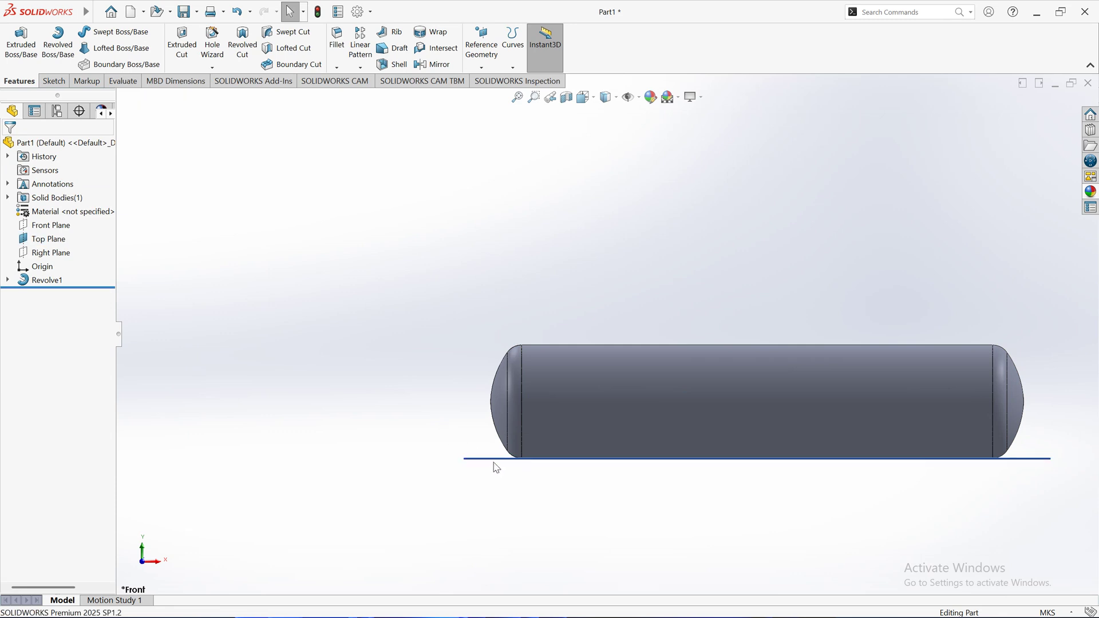
pyautogui.scroll(-3, 497, 451)
pyautogui.scroll(-3, 752, 418)
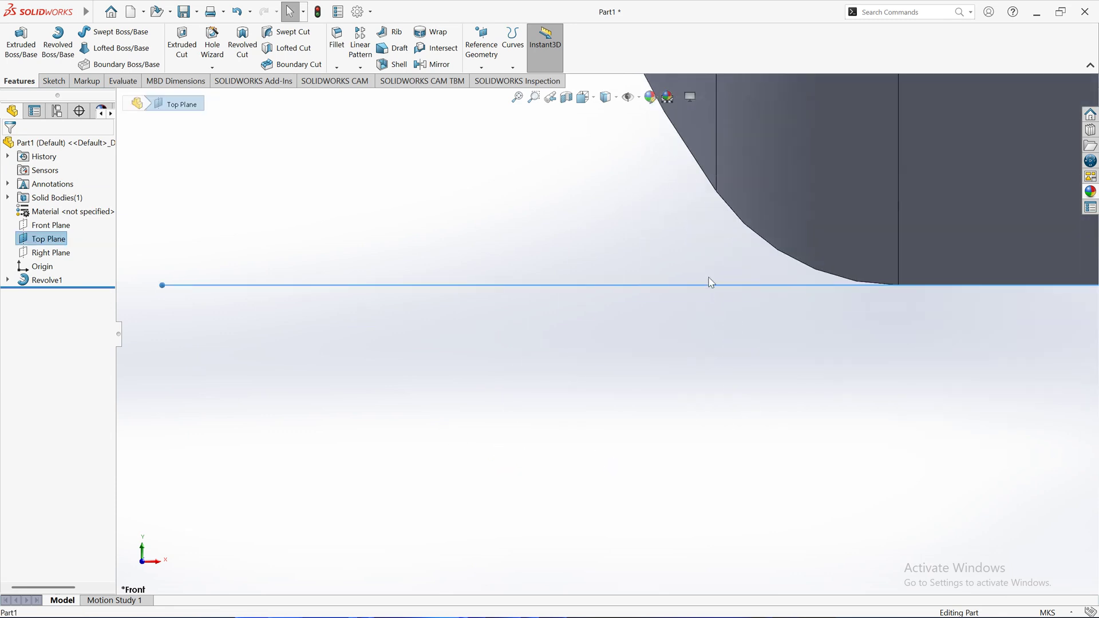
pyautogui.scroll(6, 696, 275)
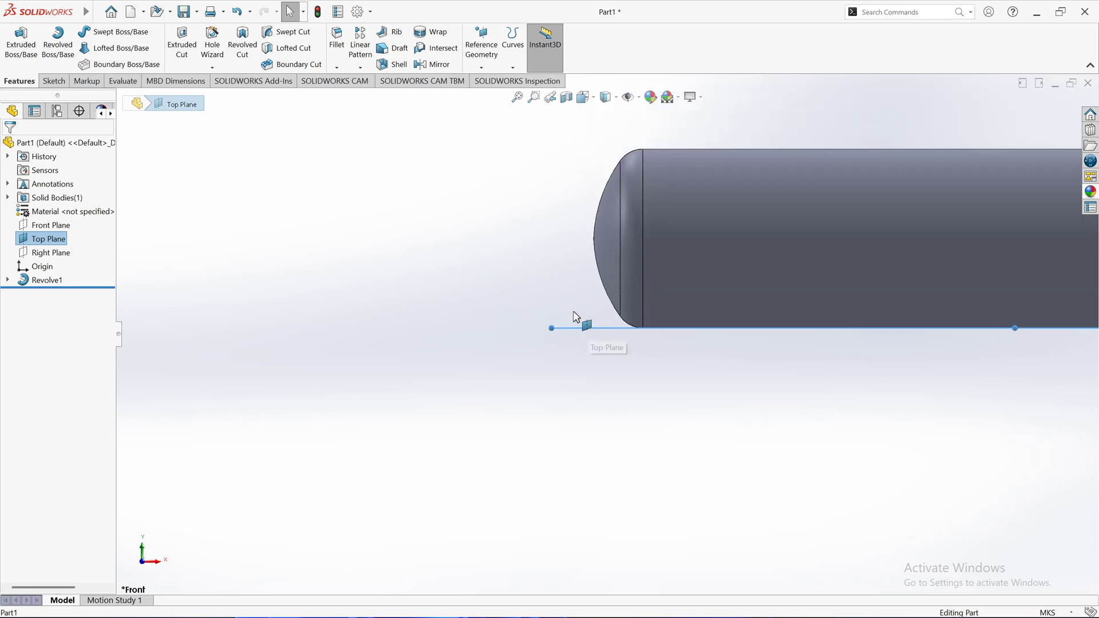
pyautogui.click(505, 282)
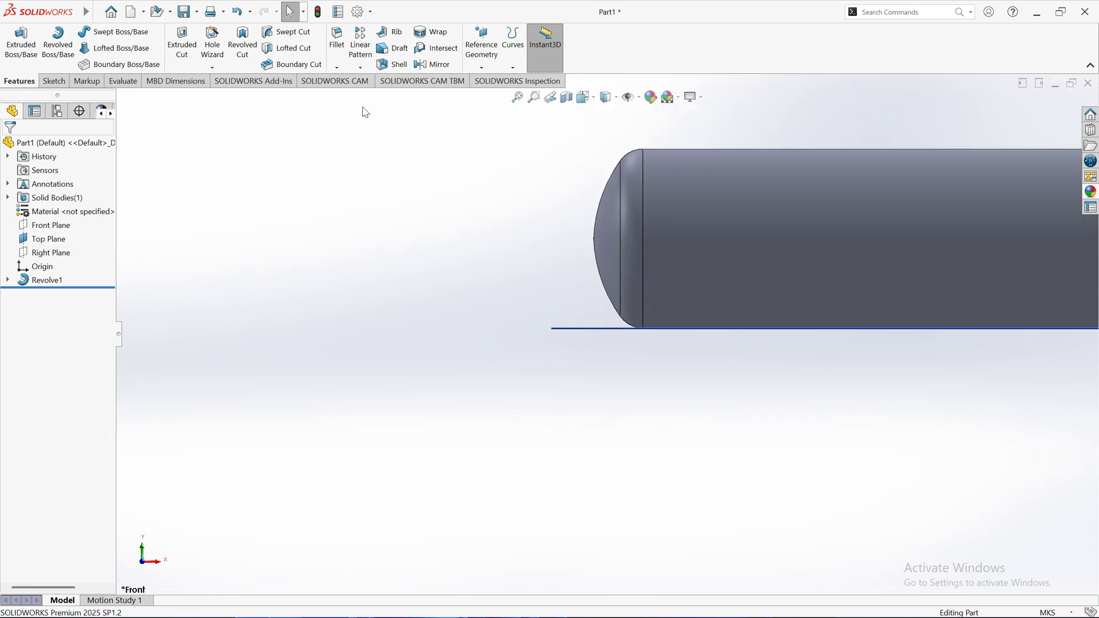
pyautogui.hotkey('ctrl', 'z')
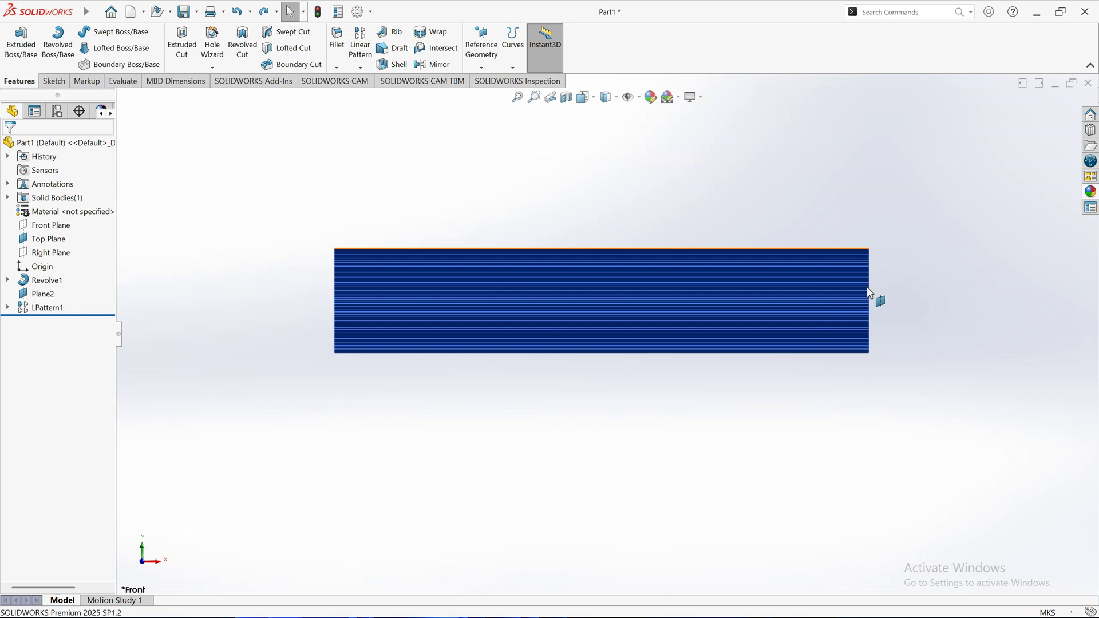
# Select all planes of the linear pattern, from Plane3 to Plane236, together with the Top Plane.
pyautogui.click(8, 308)
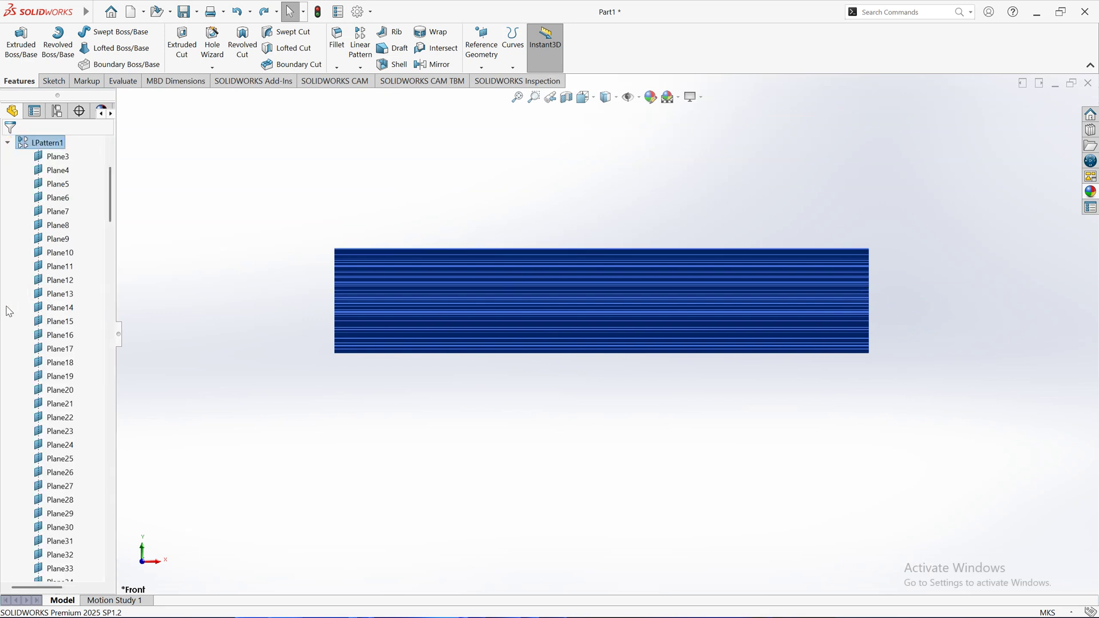
pyautogui.click(58, 156)
pyautogui.scroll(-20, 84, 353)
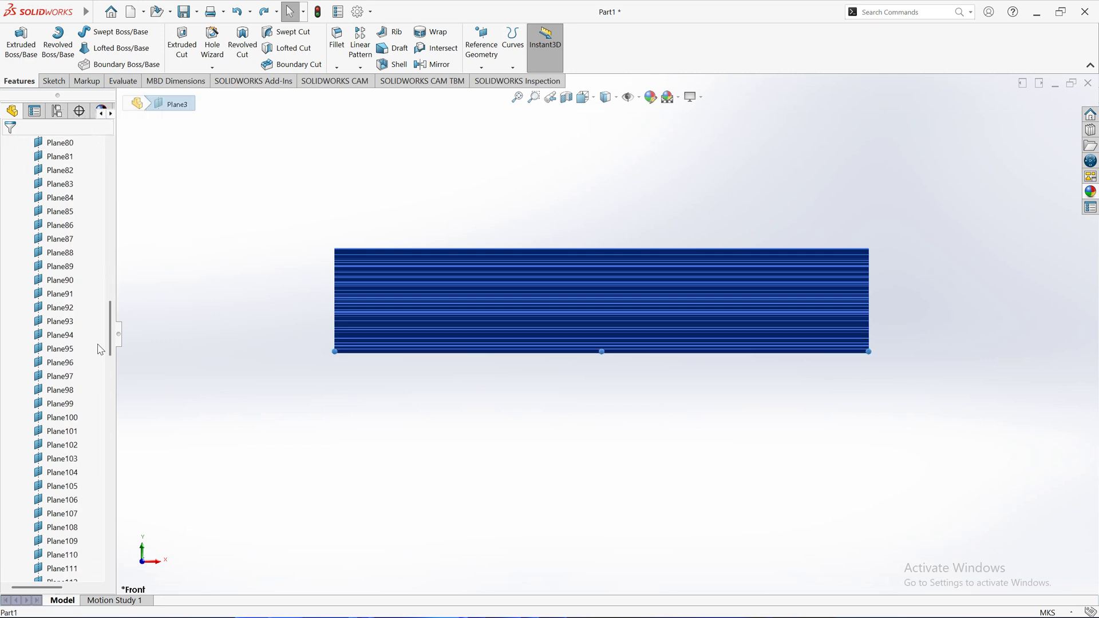
pyautogui.moveTo(110, 326); pyautogui.dragTo(97, 553)
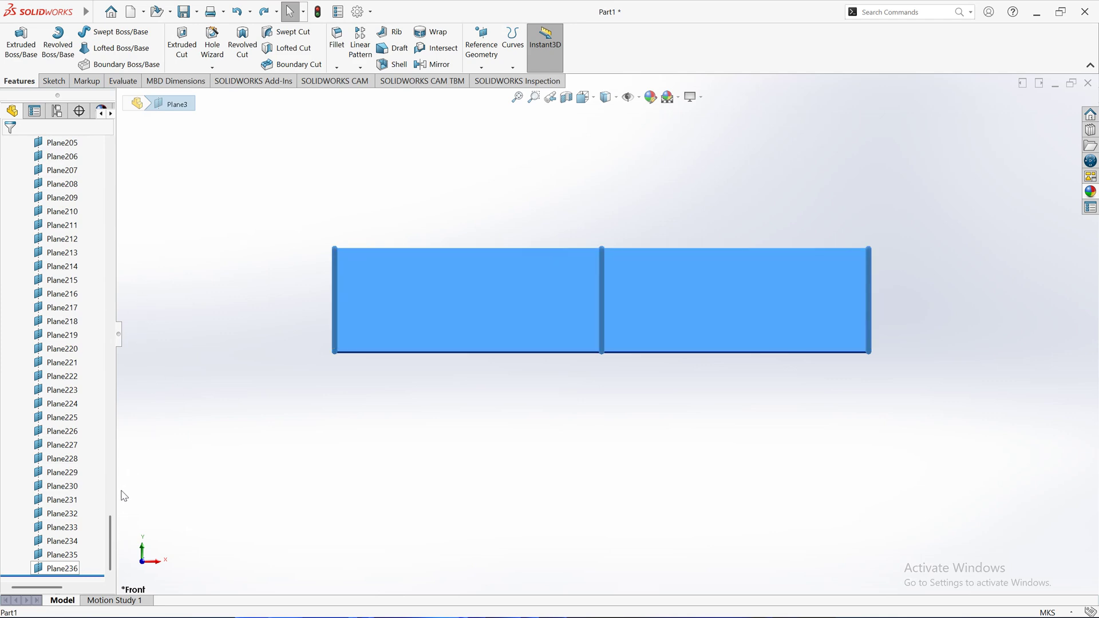
pyautogui.hotkey('ctrl', 'a')
pyautogui.moveTo(111, 540); pyautogui.dragTo(118, 143)
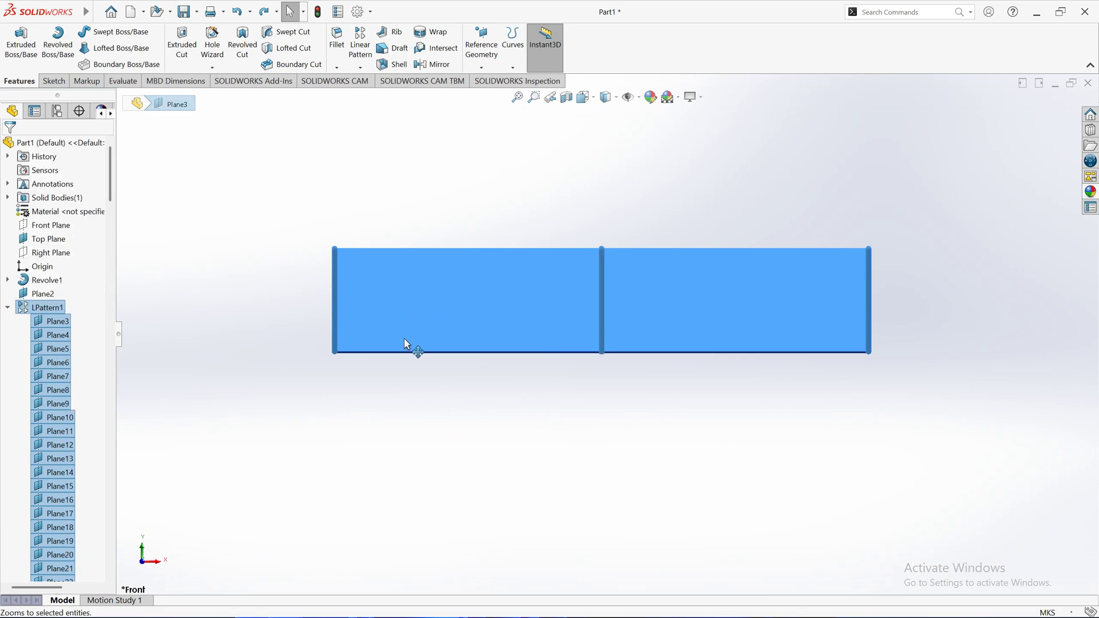
pyautogui.scroll(-5, 424, 332)
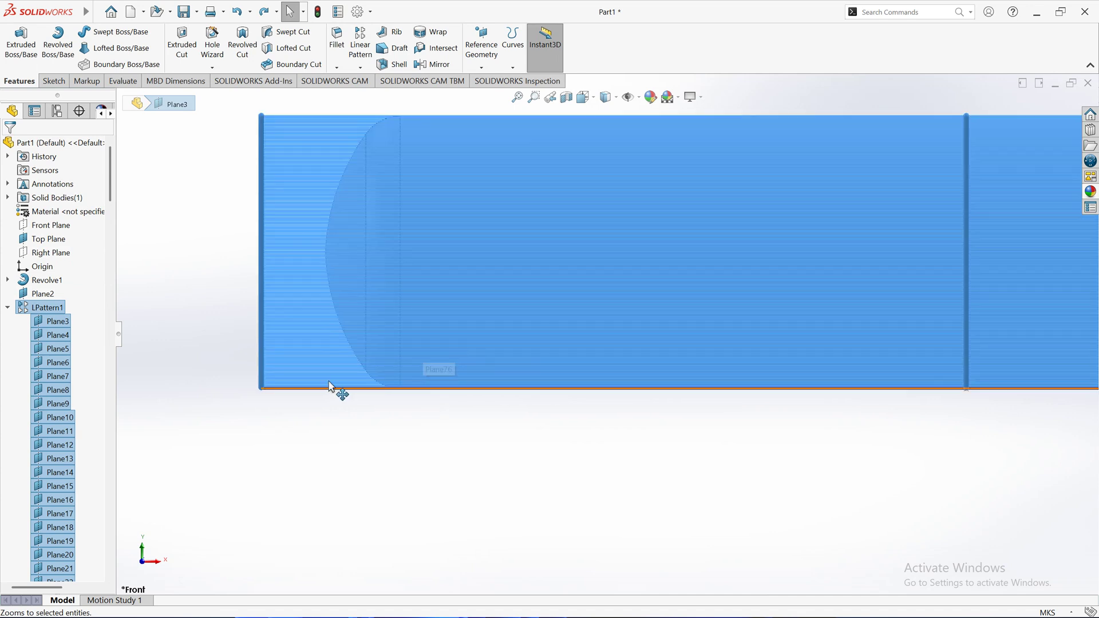
pyautogui.keyDown('ctrl'); pyautogui.click(51, 239); pyautogui.keyUp('ctrl')
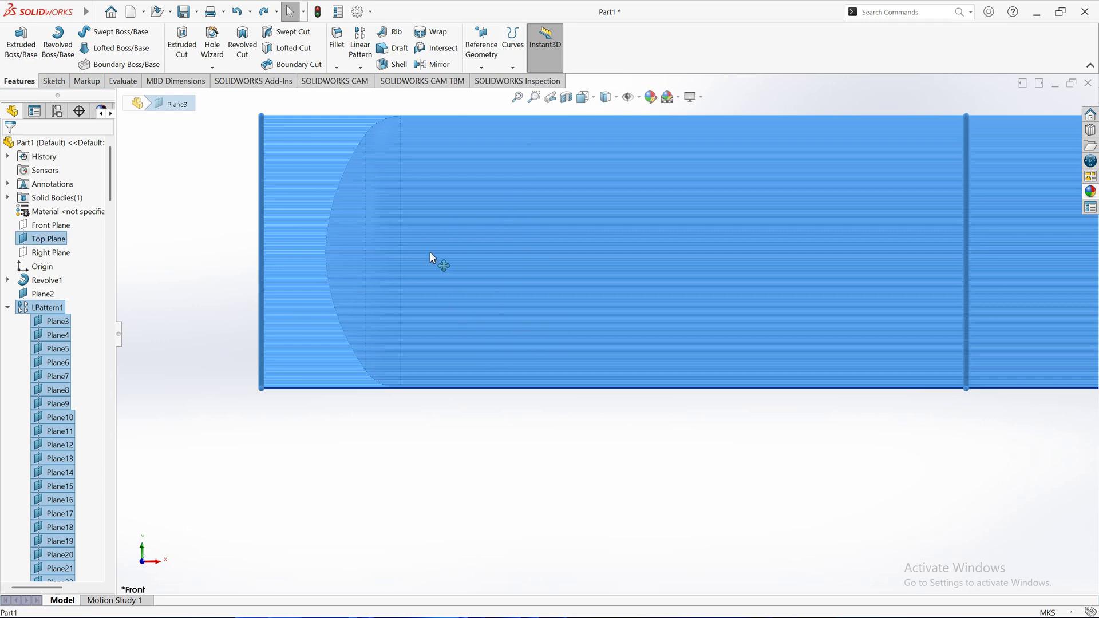
# Start a Split feature with the selected planes as trim tools and check the trim tool list through to the Top Plane.
pyautogui.press('z')
pyautogui.press('z')
pyautogui.press('z')
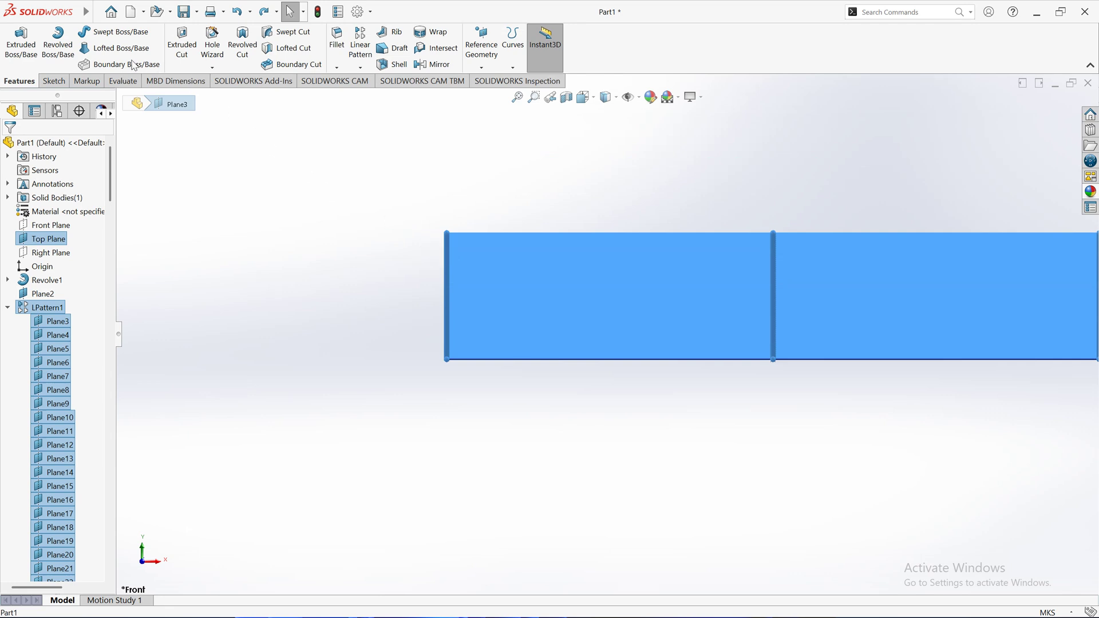
pyautogui.moveTo(85, 19)
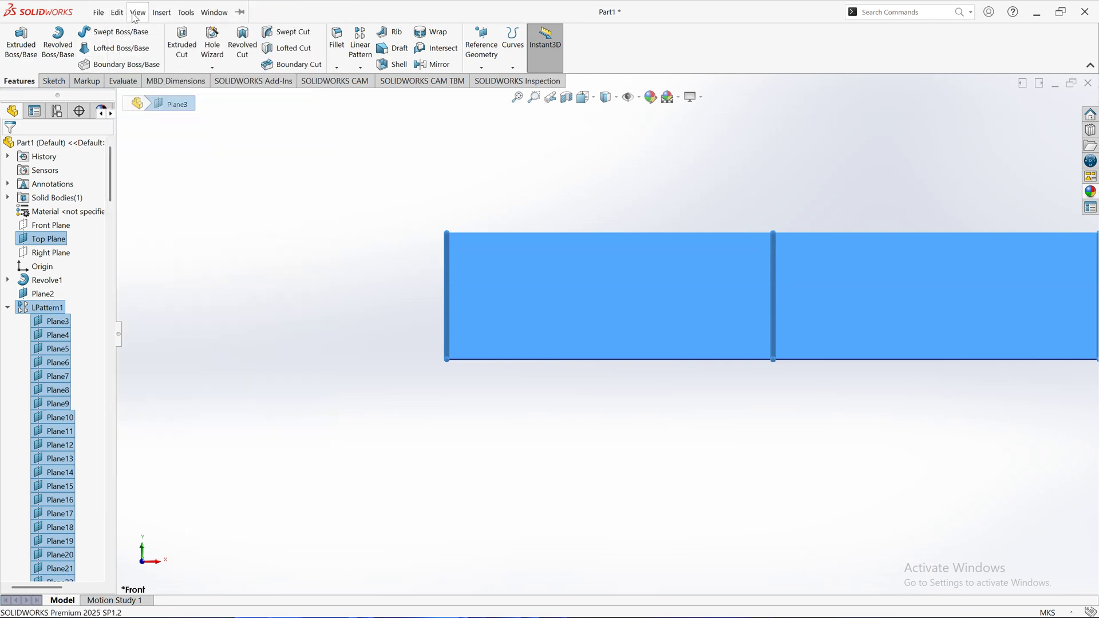
pyautogui.click(186, 12)
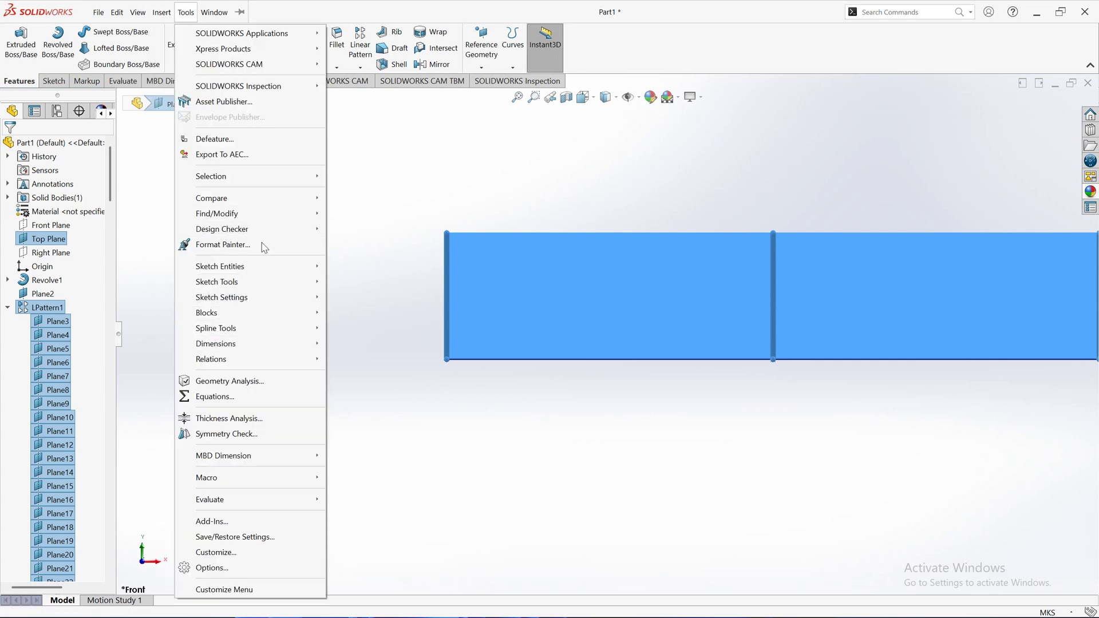
pyautogui.moveTo(161, 12)
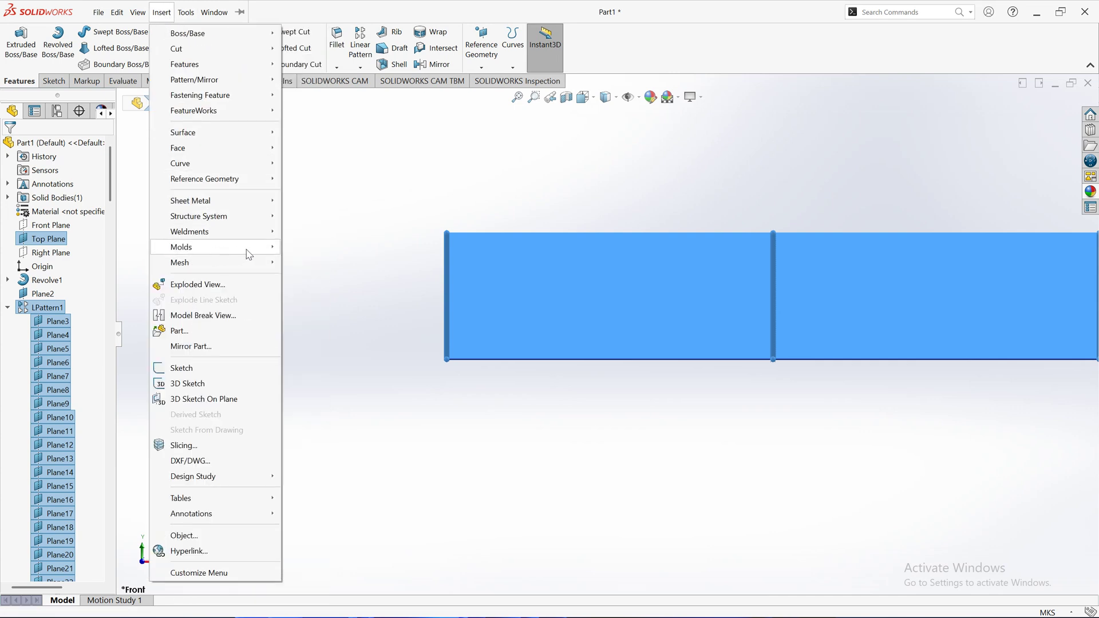
pyautogui.moveTo(249, 254)
pyautogui.click(292, 391)
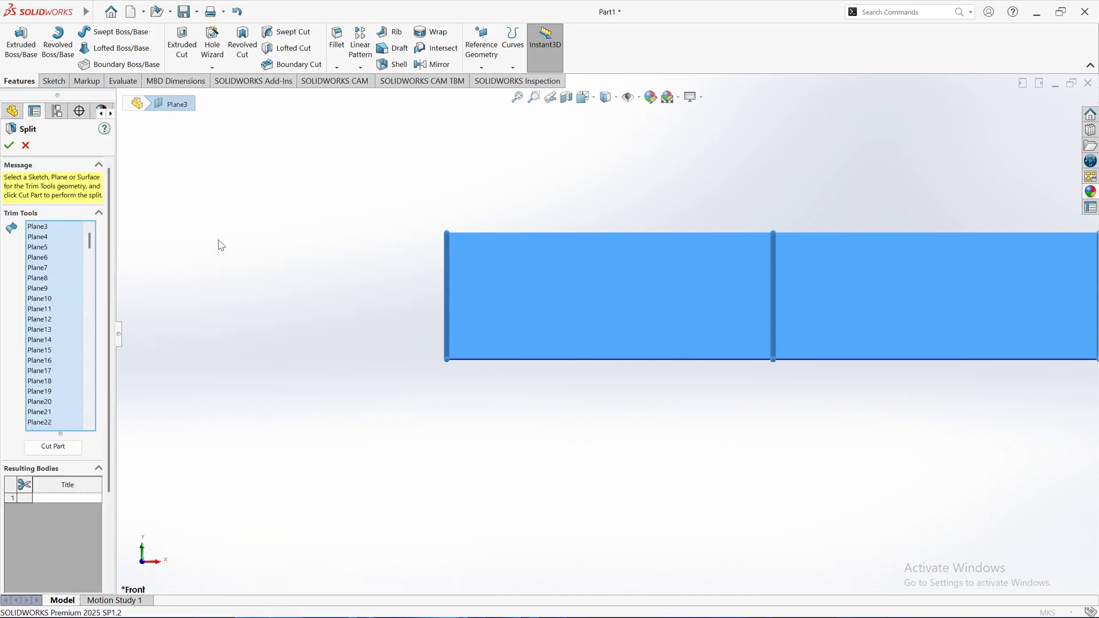
pyautogui.scroll(-11, 66, 252)
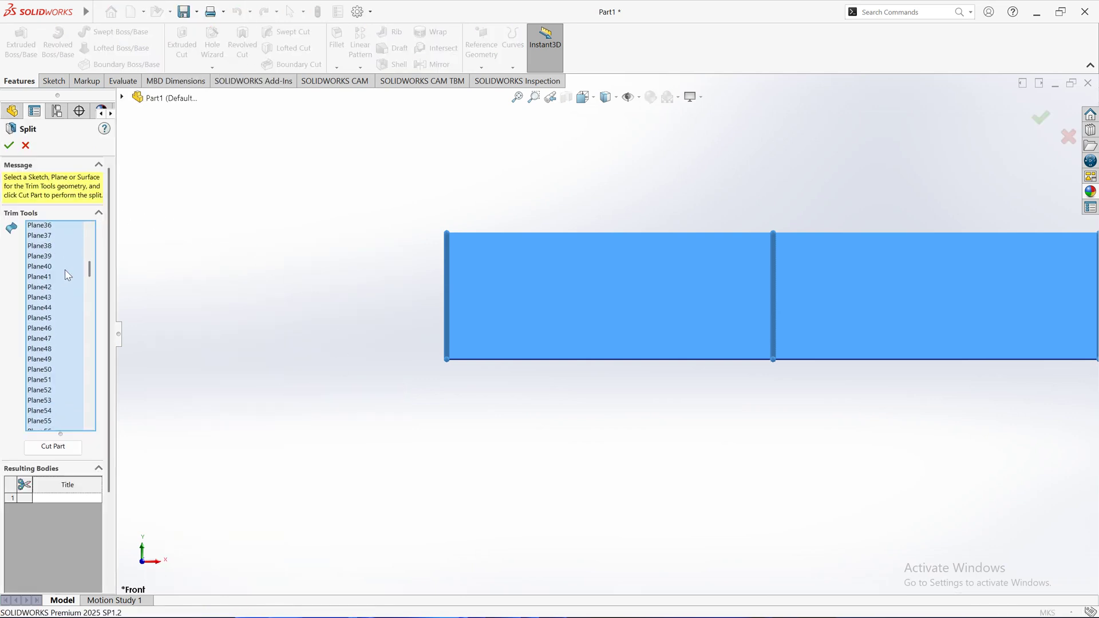
pyautogui.scroll(-20, 69, 280)
pyautogui.scroll(-3, 64, 487)
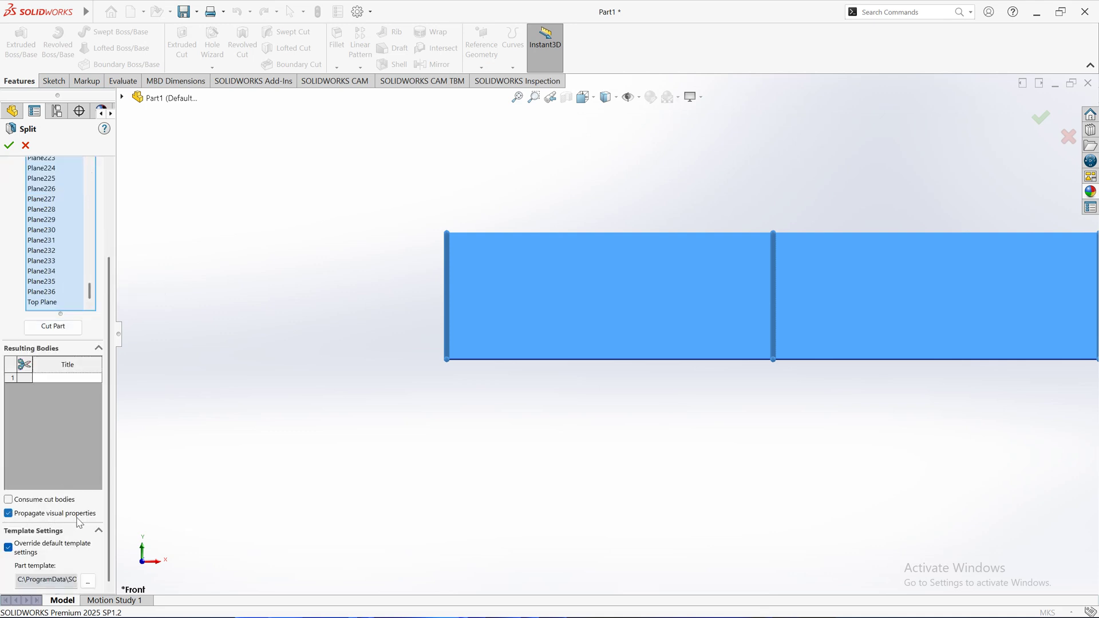
# Cut the tank body with the trim planes and try to auto-assign titles to the resulting bodies.
pyautogui.click(45, 327)
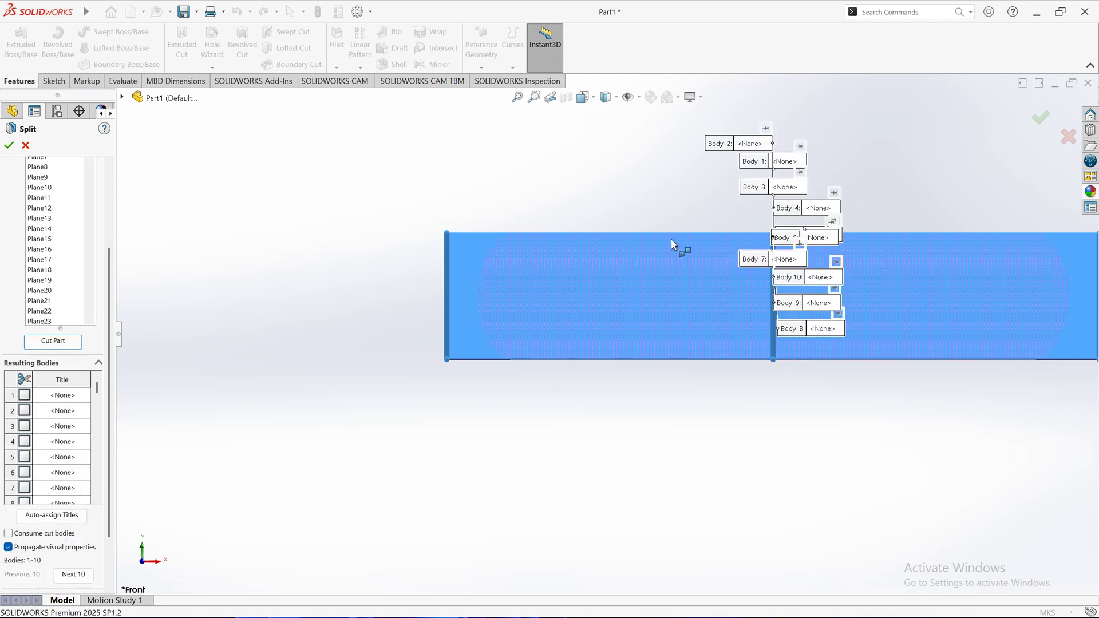
pyautogui.click(68, 522)
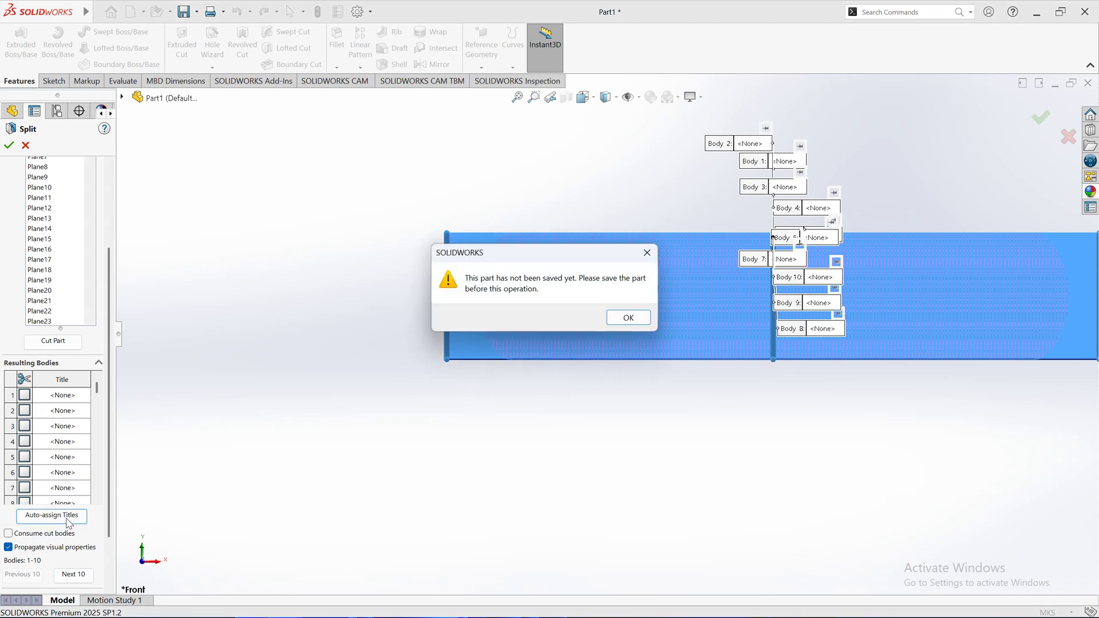
pyautogui.click(628, 318)
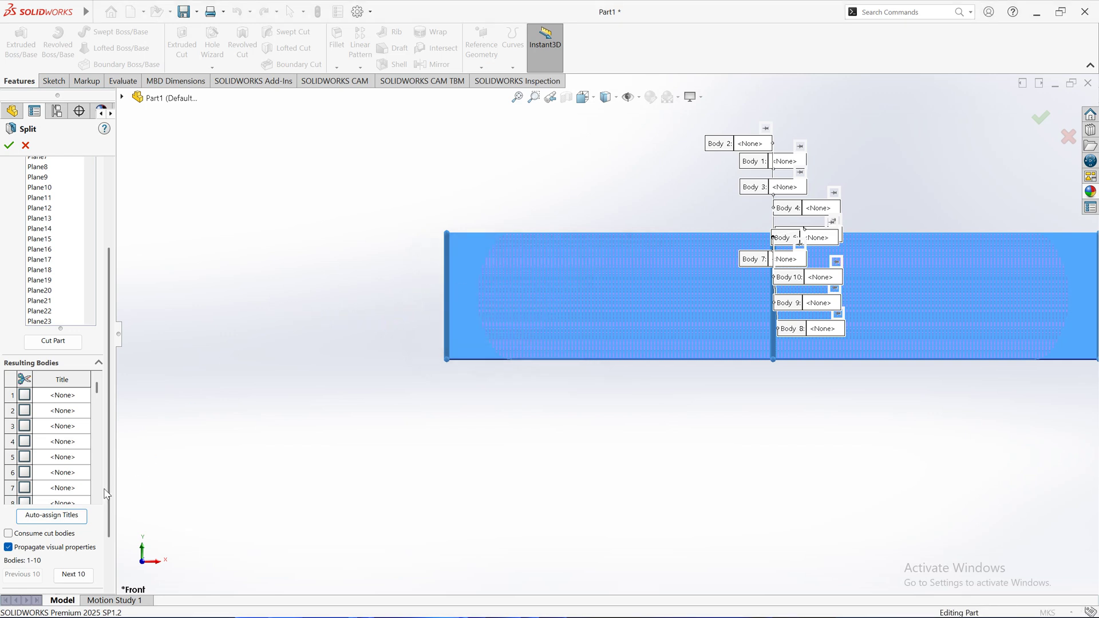
# Try to auto-assign titles to the split bodies of the unsaved part, and cancel the Split feature.
pyautogui.click(78, 517)
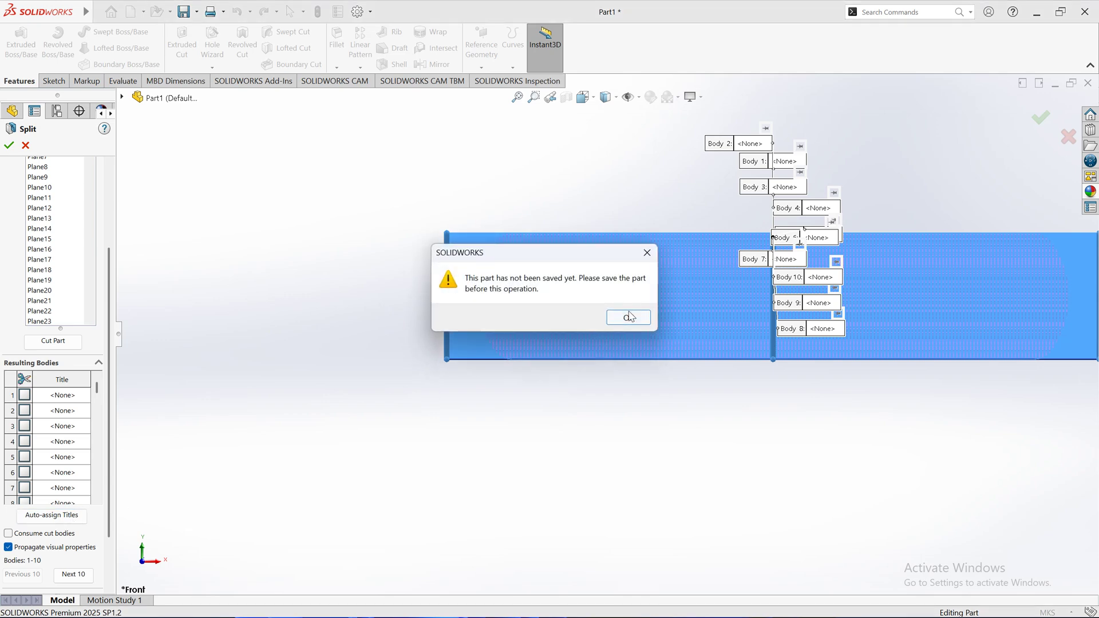
pyautogui.click(628, 317)
pyautogui.click(99, 12)
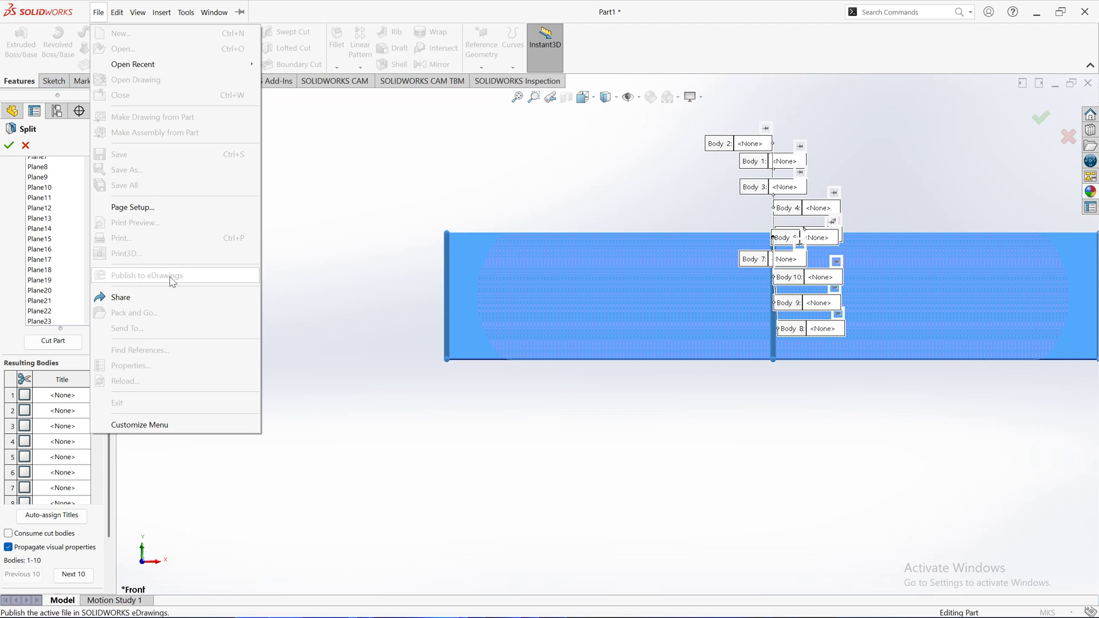
pyautogui.click(422, 214)
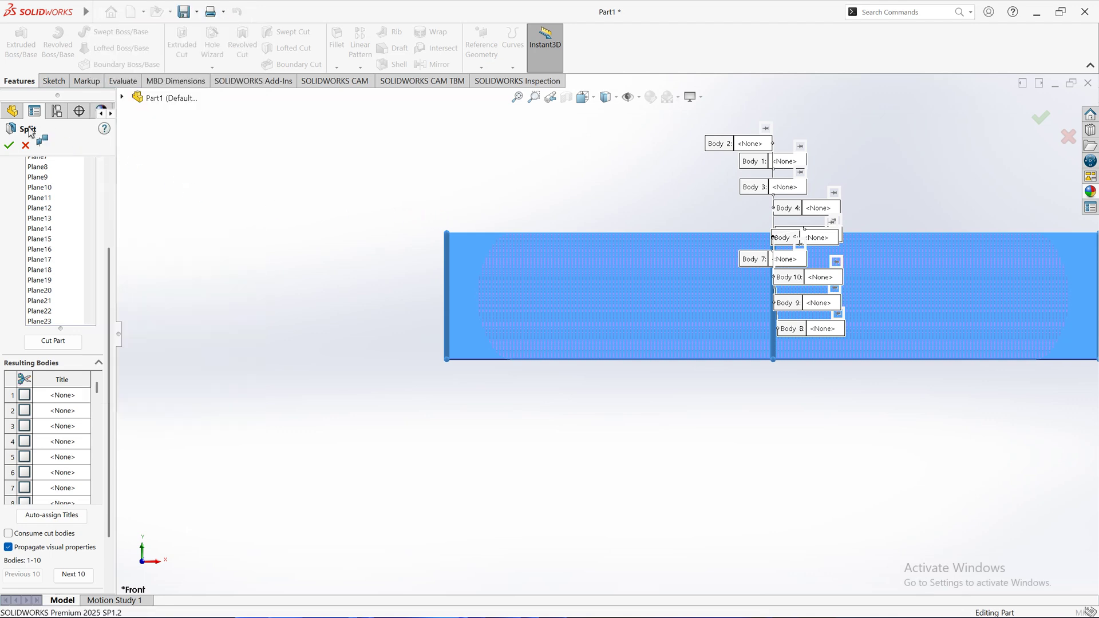
pyautogui.click(24, 146)
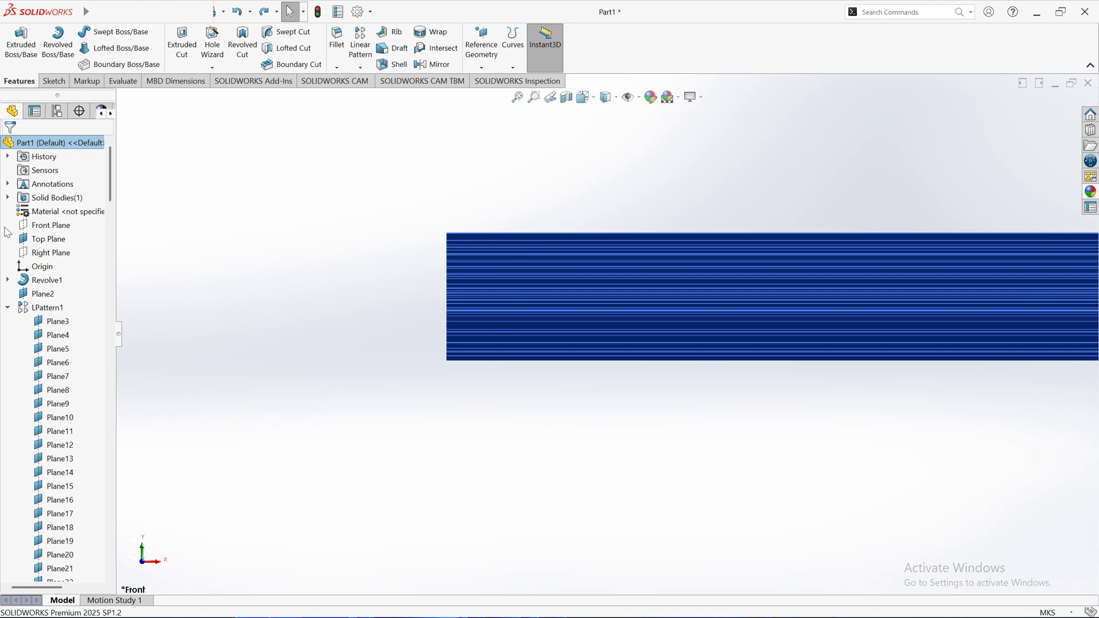
# Save the part to the Desktop as Part2.SLDPRT.
pyautogui.hotkey('ctrl', 's')
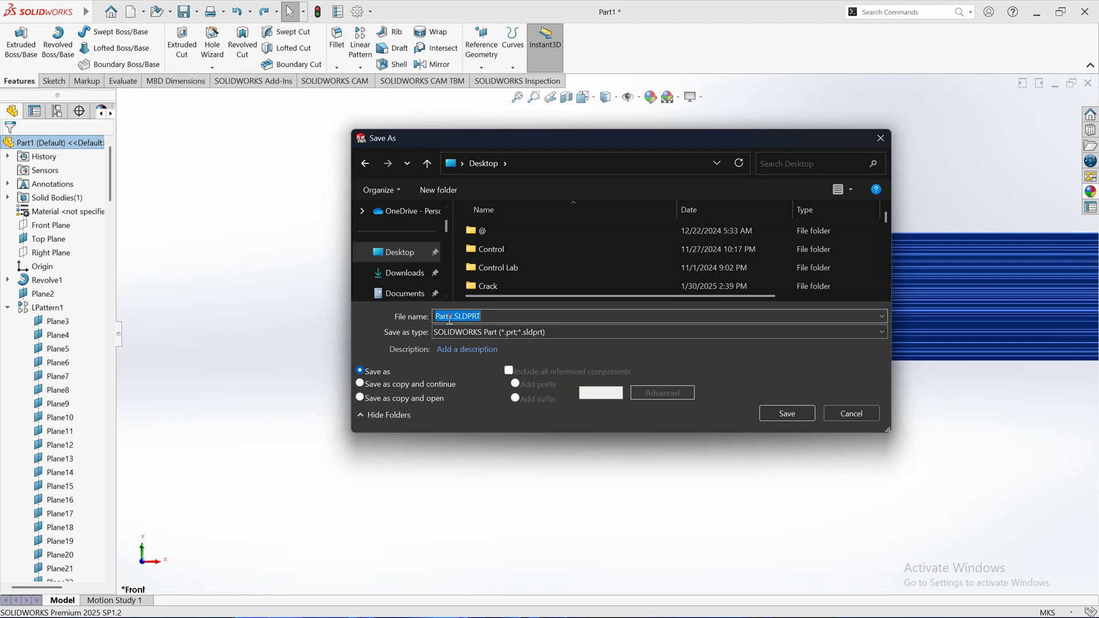
pyautogui.click(449, 320)
pyautogui.press('BackSpace')
pyautogui.write('2')
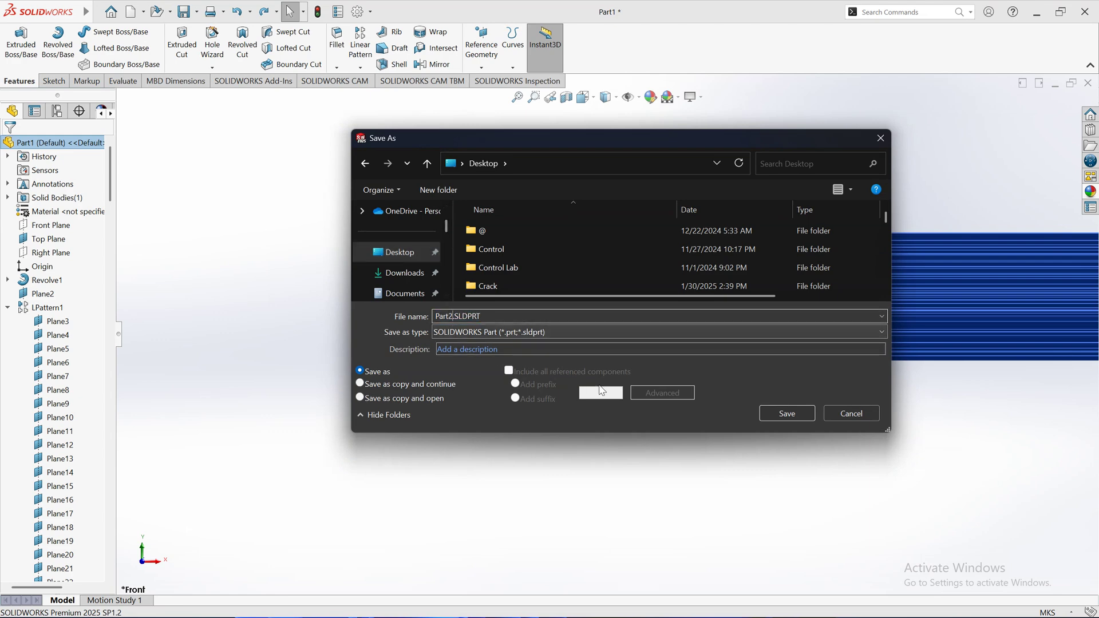
pyautogui.click(787, 413)
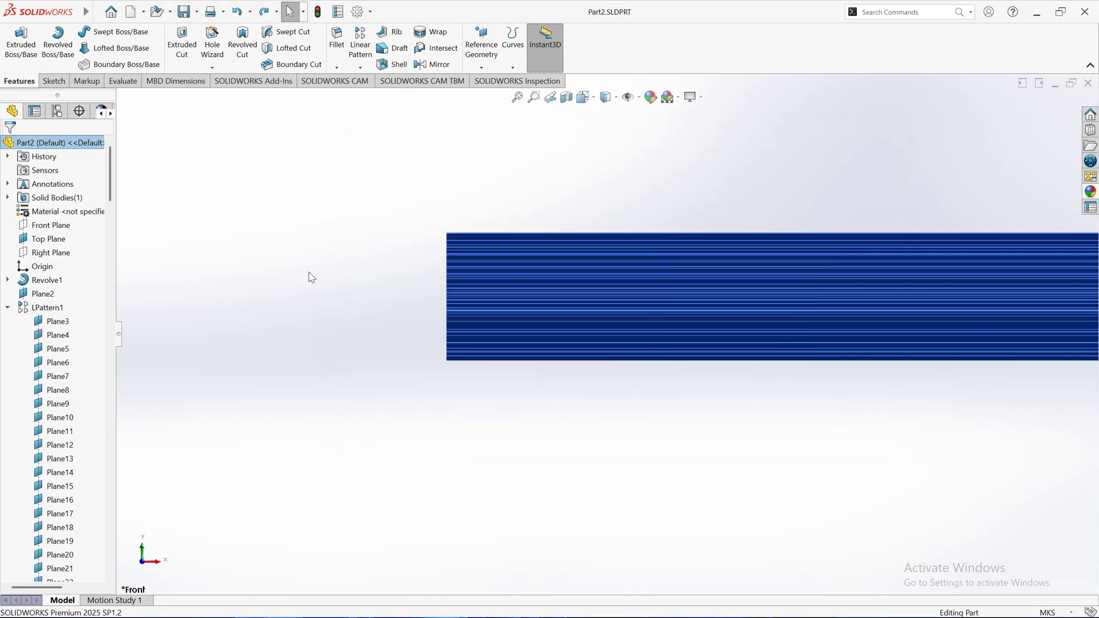
# Select Plane3 through Plane236 of the linear pattern again and add the Top Plane to the selection.
pyautogui.click(56, 321)
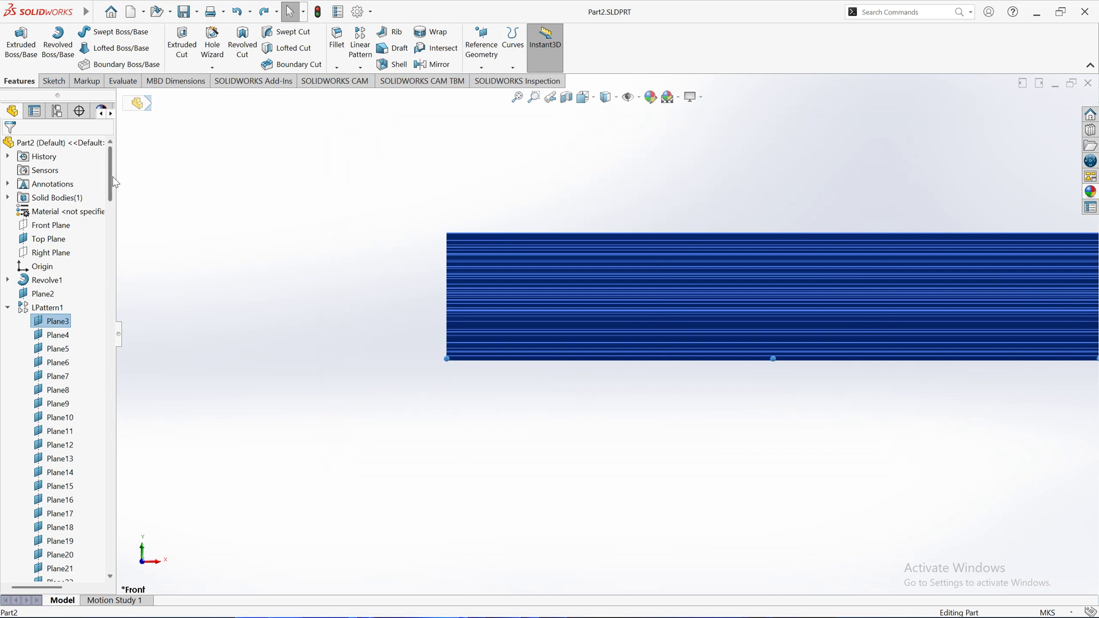
pyautogui.moveTo(114, 182); pyautogui.dragTo(108, 569)
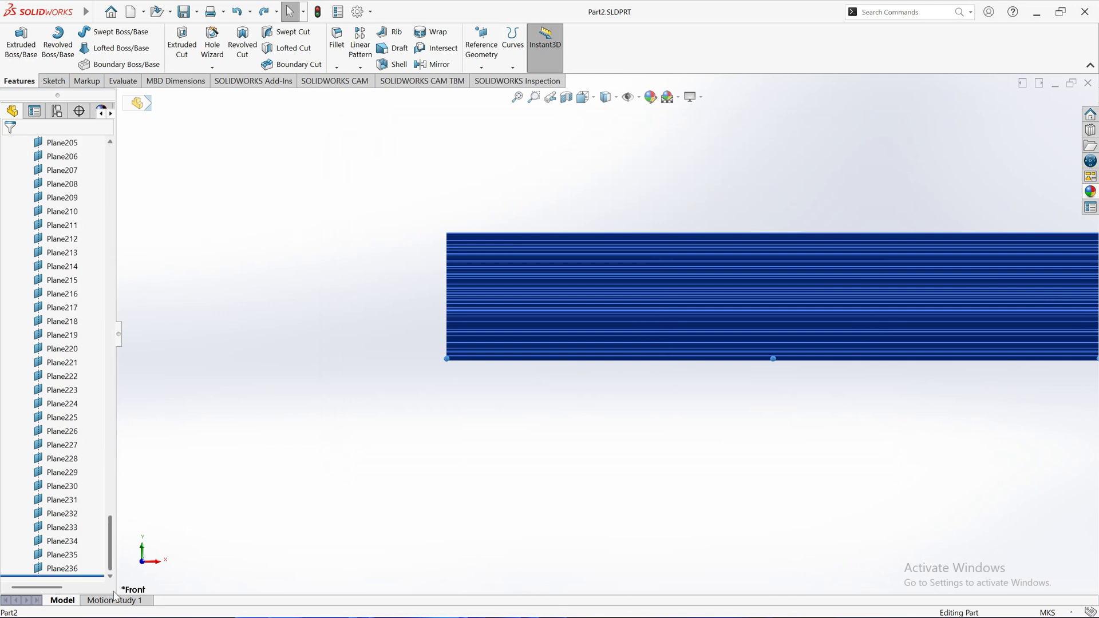
pyautogui.keyDown('shift'); pyautogui.click(81, 566); pyautogui.keyUp('shift')
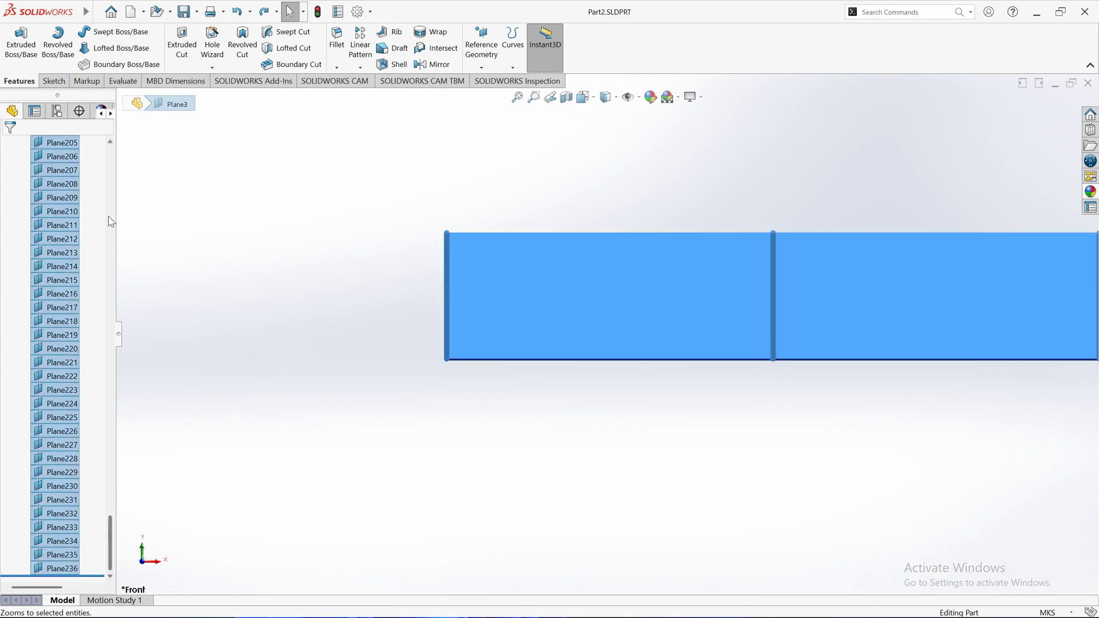
pyautogui.moveTo(110, 526); pyautogui.dragTo(87, 196)
pyautogui.scroll(8, 87, 196)
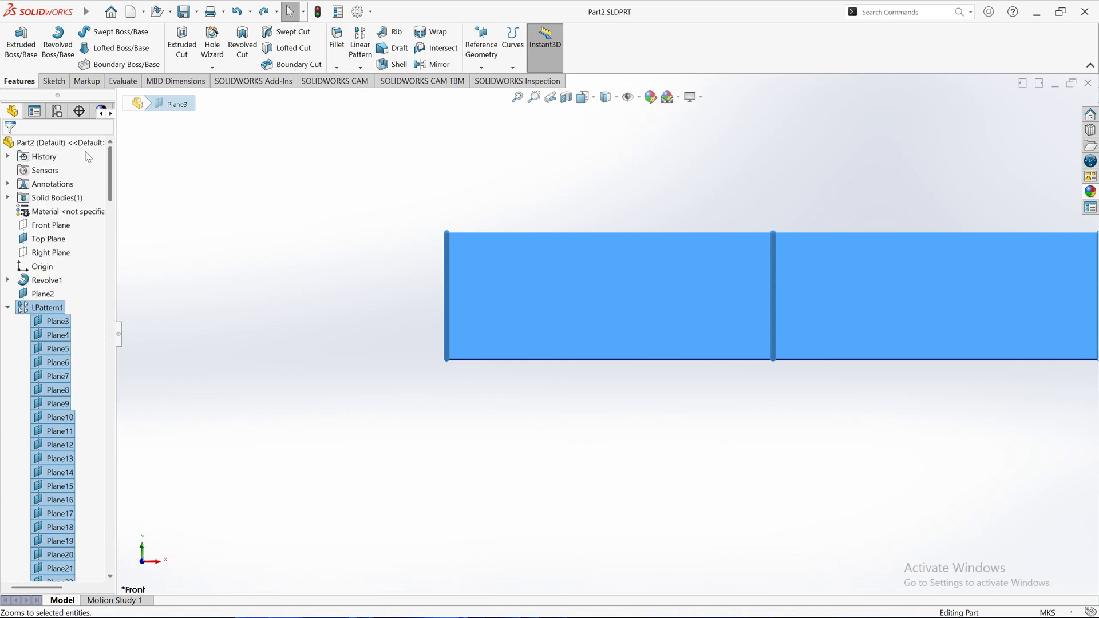
pyautogui.keyDown('ctrl'); pyautogui.click(43, 245); pyautogui.keyUp('ctrl')
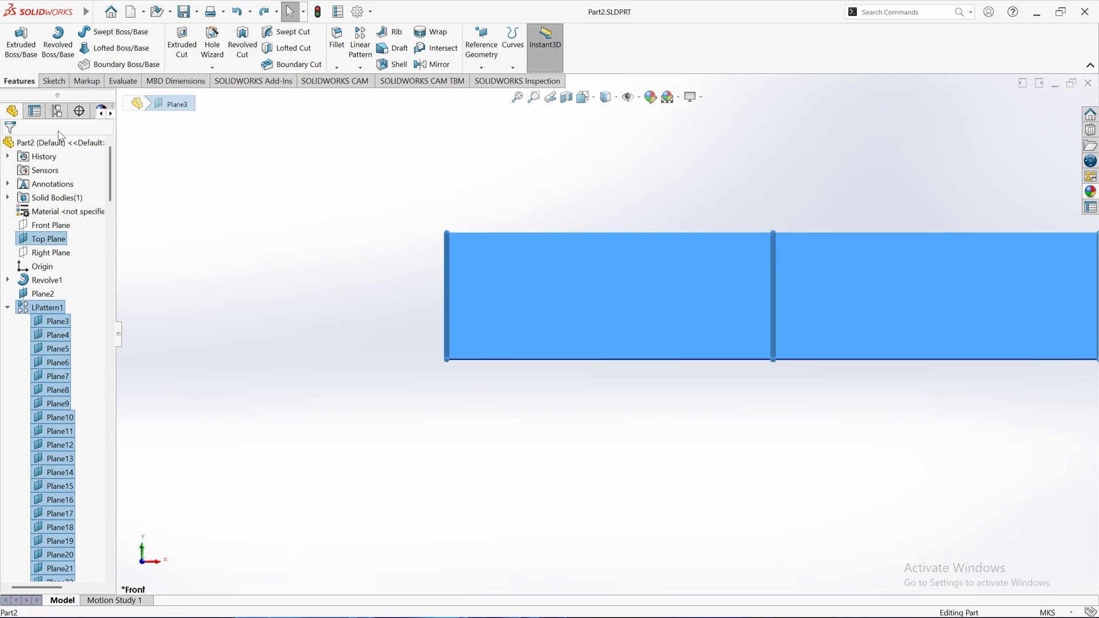
# Start a Split feature with the selected planes as trim tools and cut the tank body.
pyautogui.moveTo(60, 16)
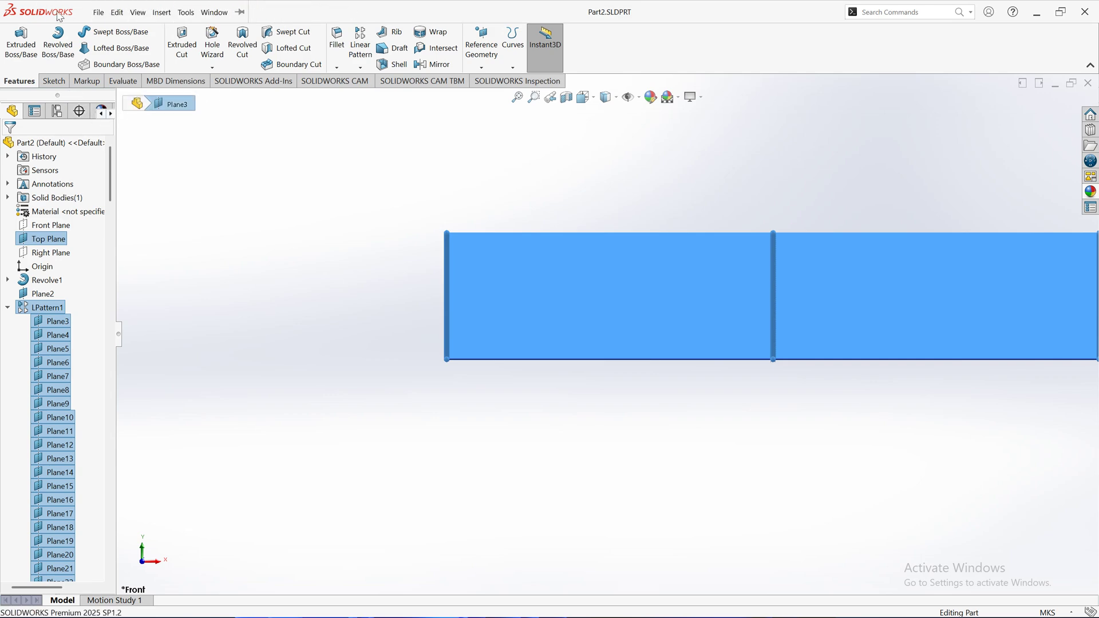
pyautogui.click(117, 12)
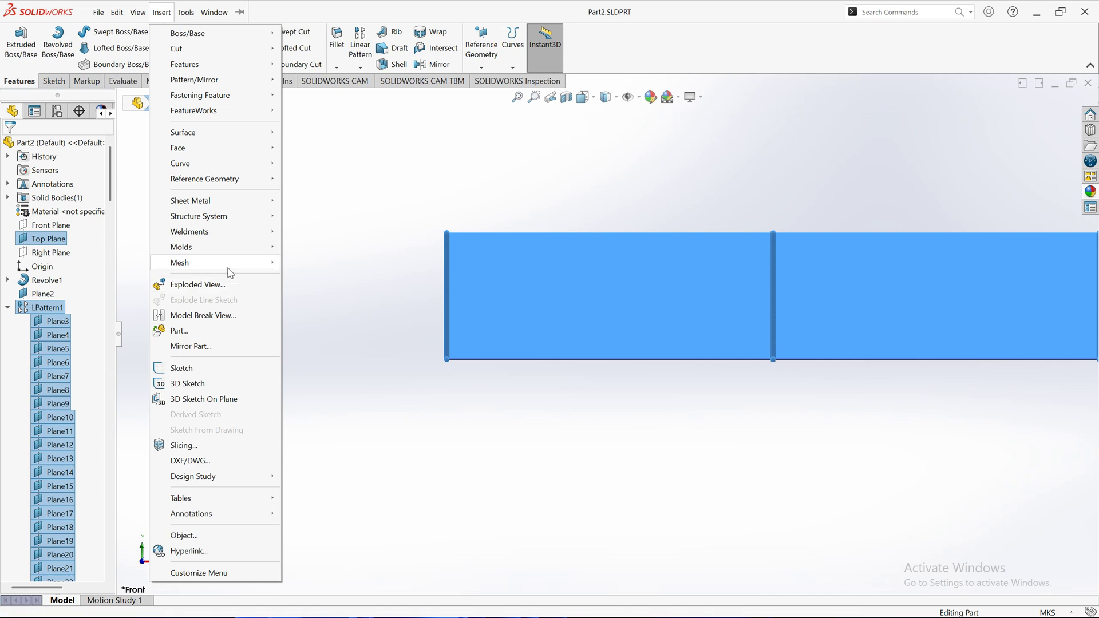
pyautogui.click(427, 410)
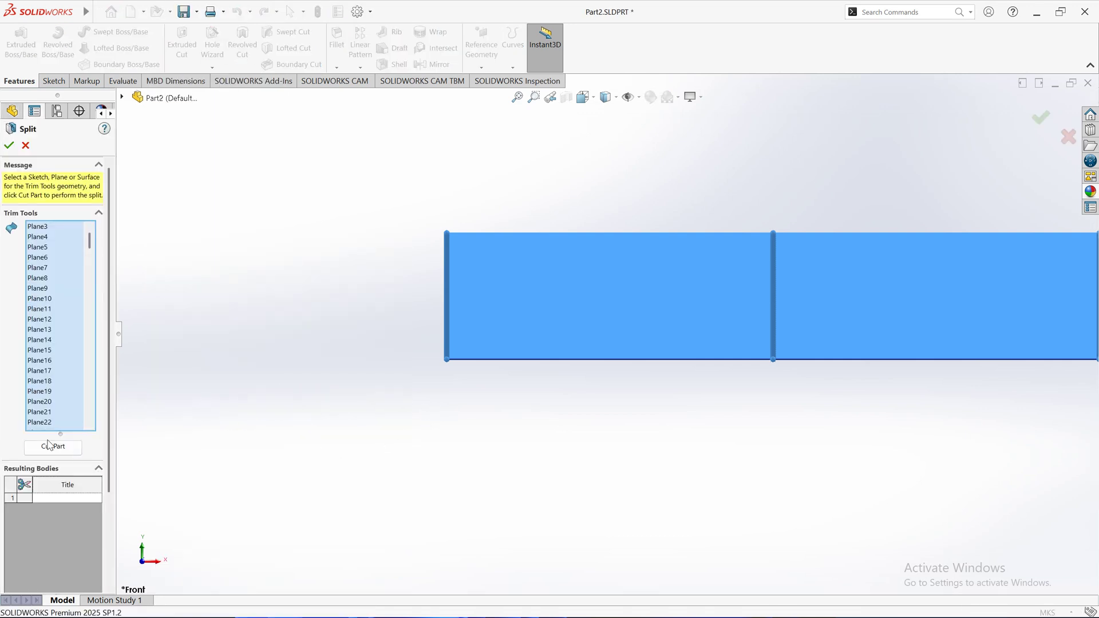
pyautogui.click(50, 446)
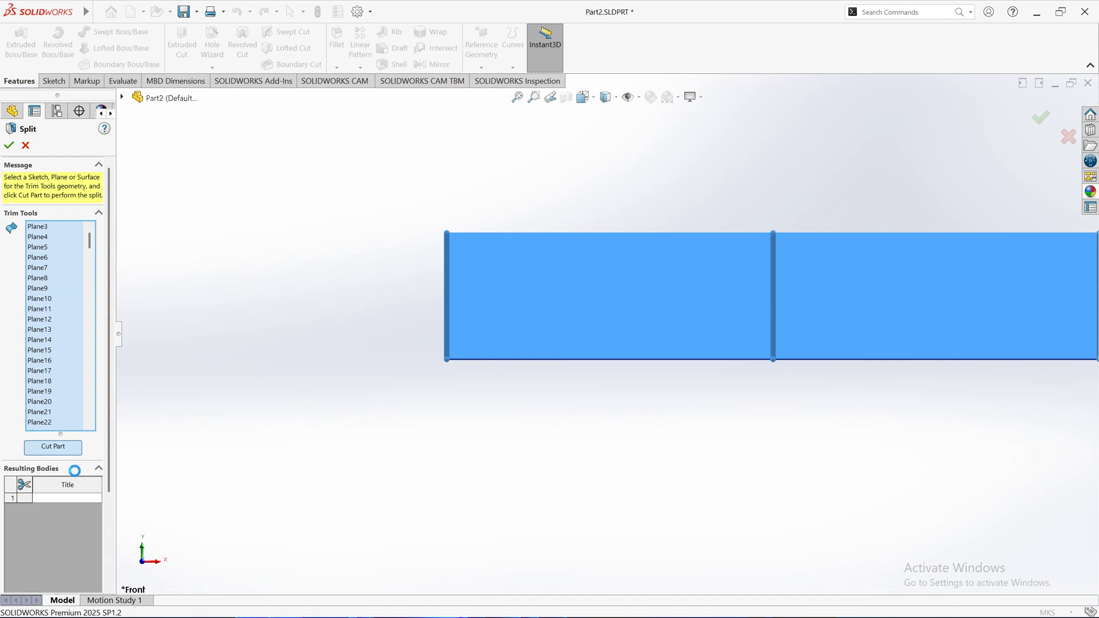
pyautogui.scroll(-5, 68, 521)
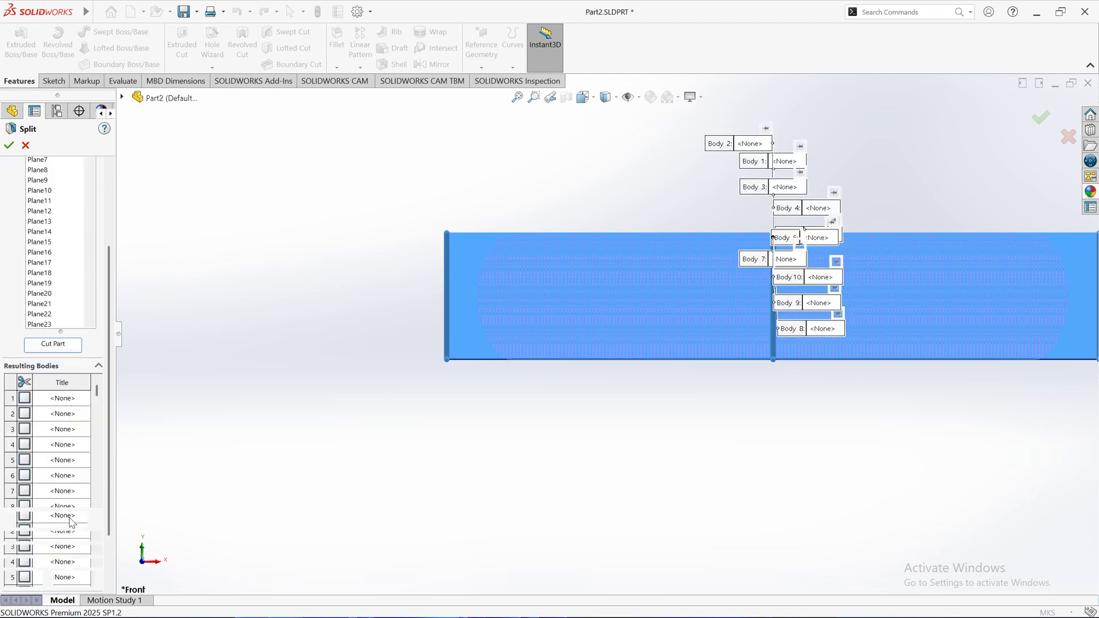
# Auto-assign titles to all resulting bodies and accept the Split feature.
pyautogui.click(8, 481)
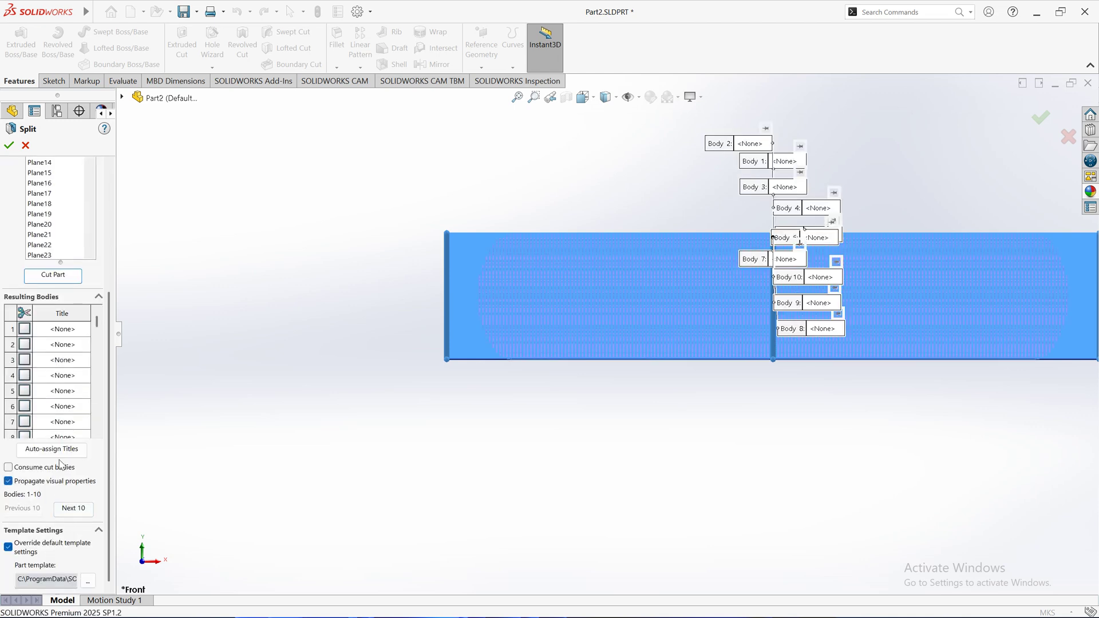
pyautogui.click(61, 451)
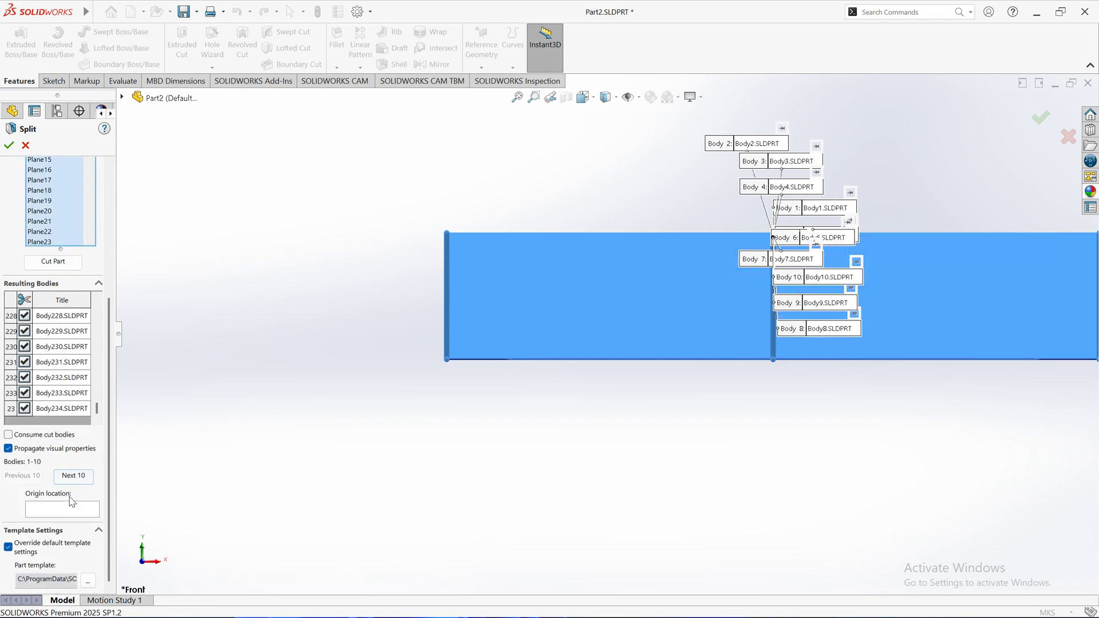
pyautogui.click(8, 145)
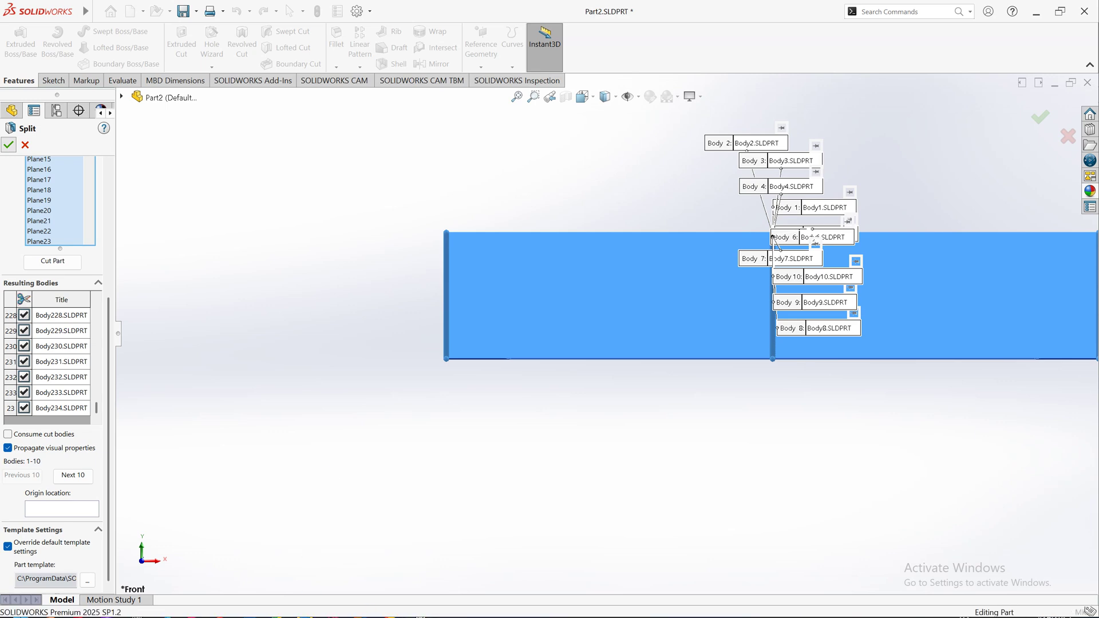
# Switch to Edge and look over the Tank Drawing33.pdf dimensions and the TK4-Final Report in Google Drive.
pyautogui.press('super')
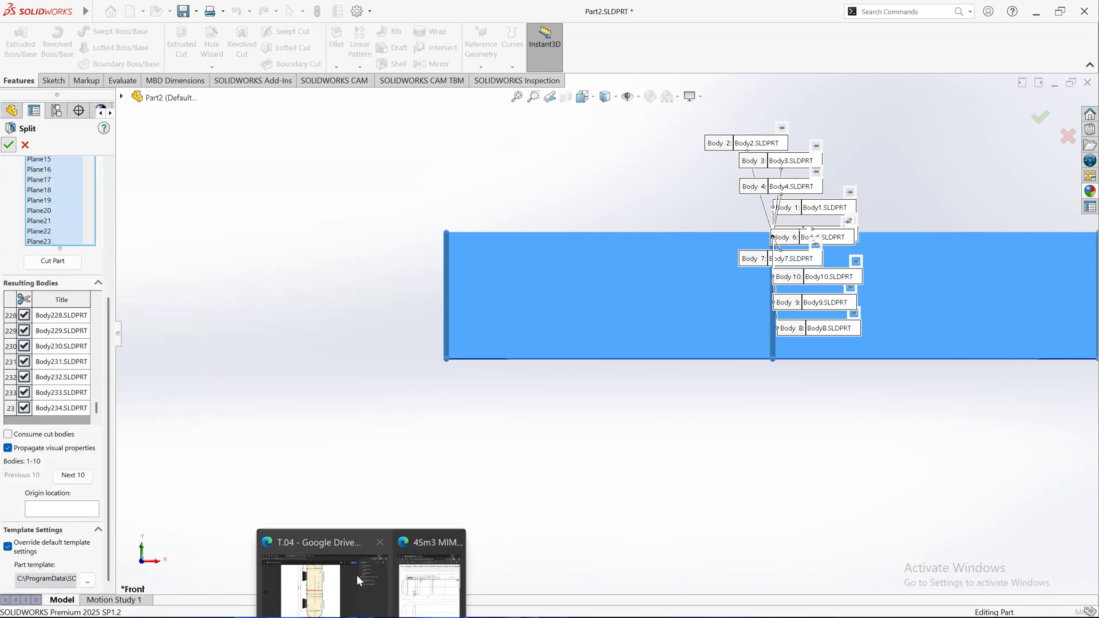
pyautogui.press('super')
pyautogui.moveTo(372, 607)
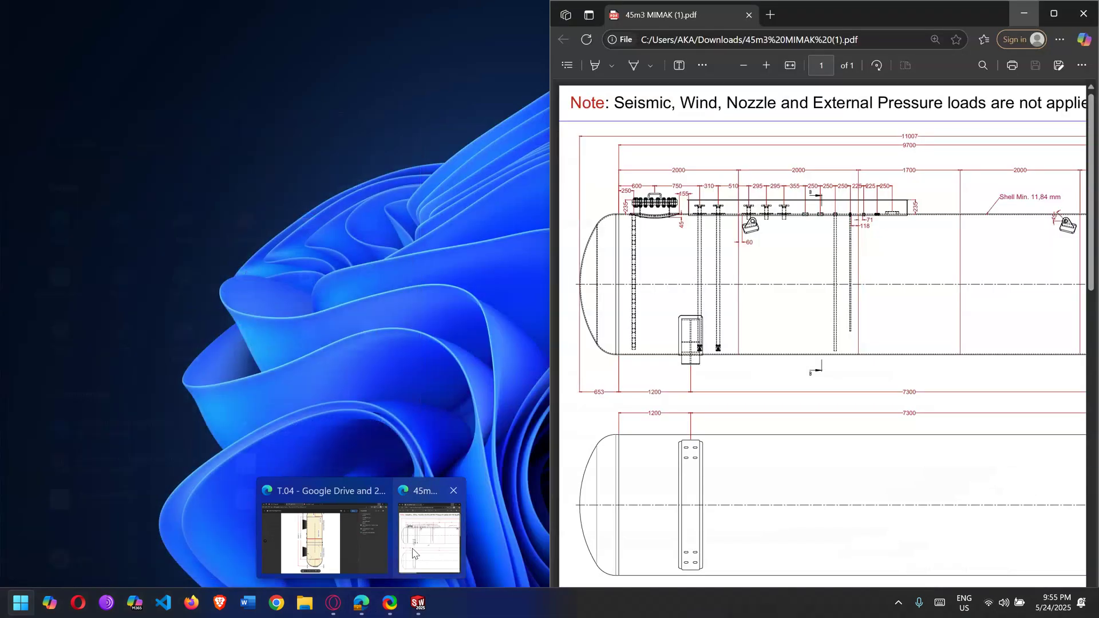
pyautogui.click(323, 538)
pyautogui.click(108, 9)
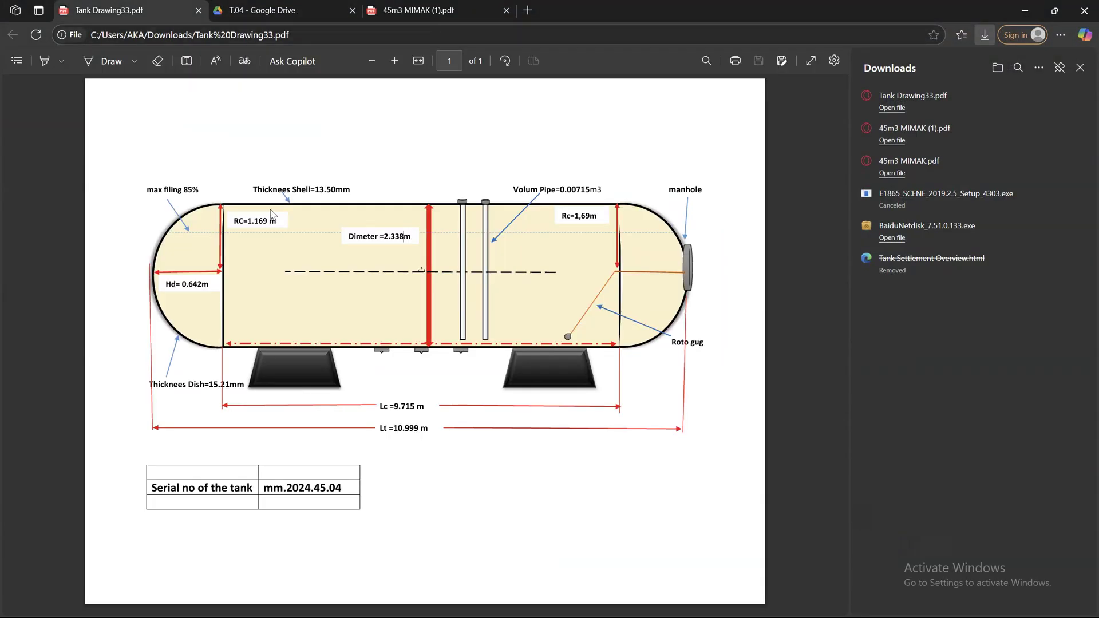
pyautogui.click(280, 8)
pyautogui.click(114, 10)
pyautogui.click(262, 5)
# Examine the report's volume capacity table, reading the volume rise at the 225 cm and 185 cm filling heights.
pyautogui.scroll(-10, 327, 280)
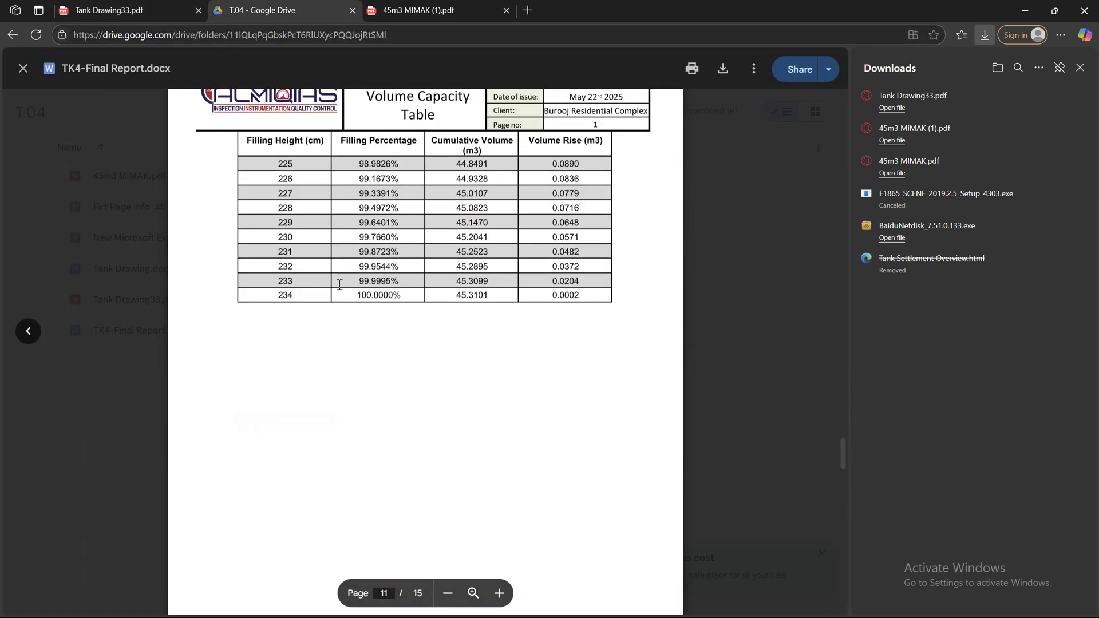
pyautogui.scroll(-5, 341, 301)
pyautogui.scroll(5, 531, 350)
pyautogui.scroll(-5, 556, 307)
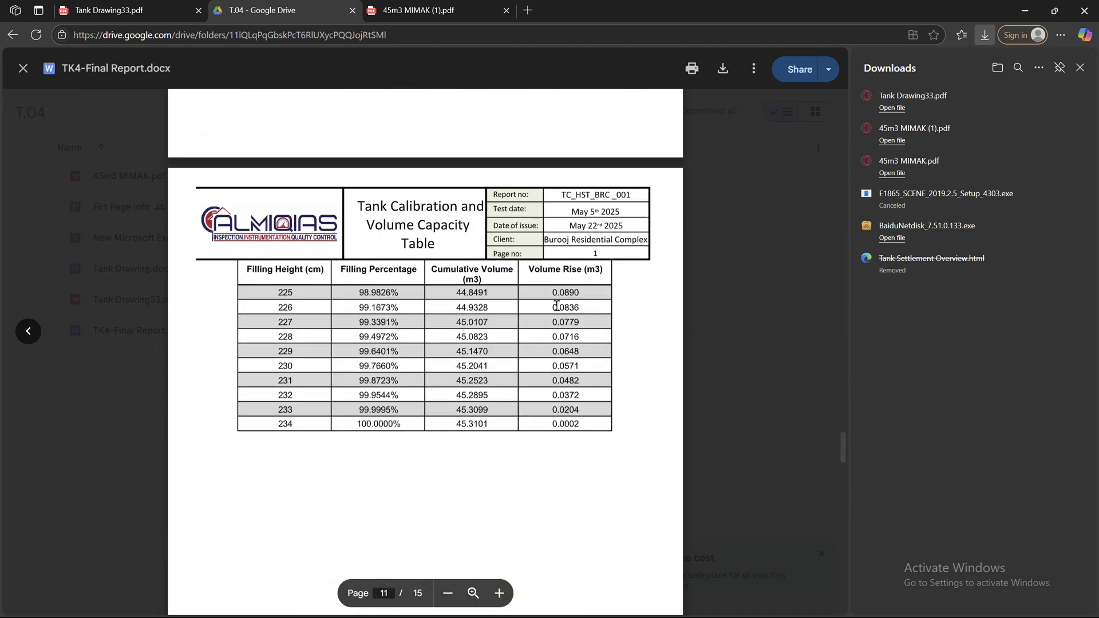
pyautogui.scroll(10, 564, 298)
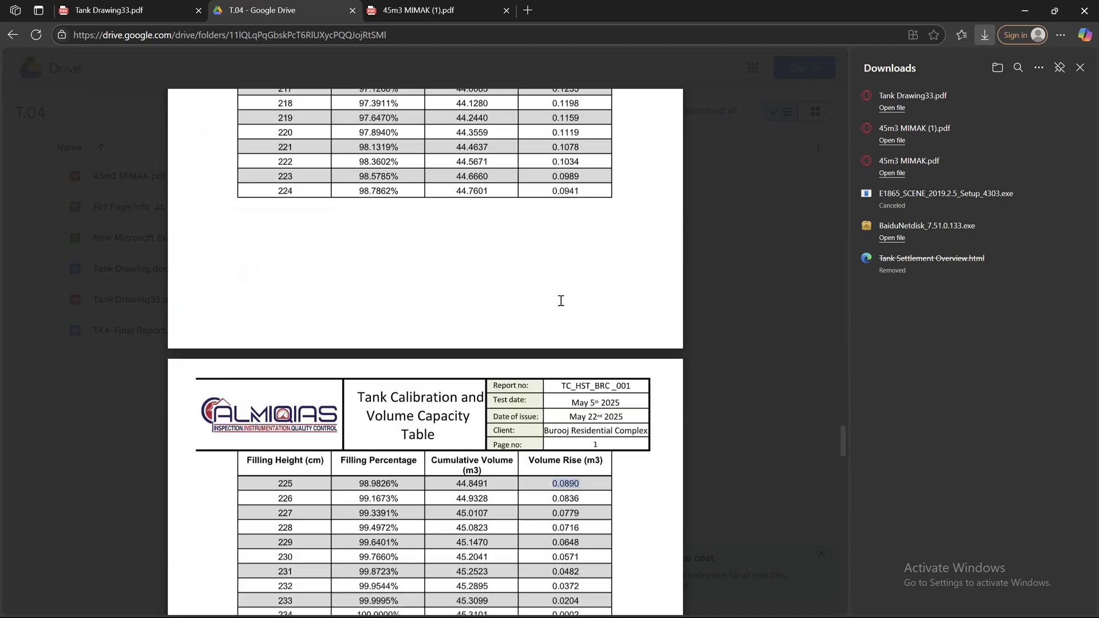
pyautogui.scroll(5, 462, 369)
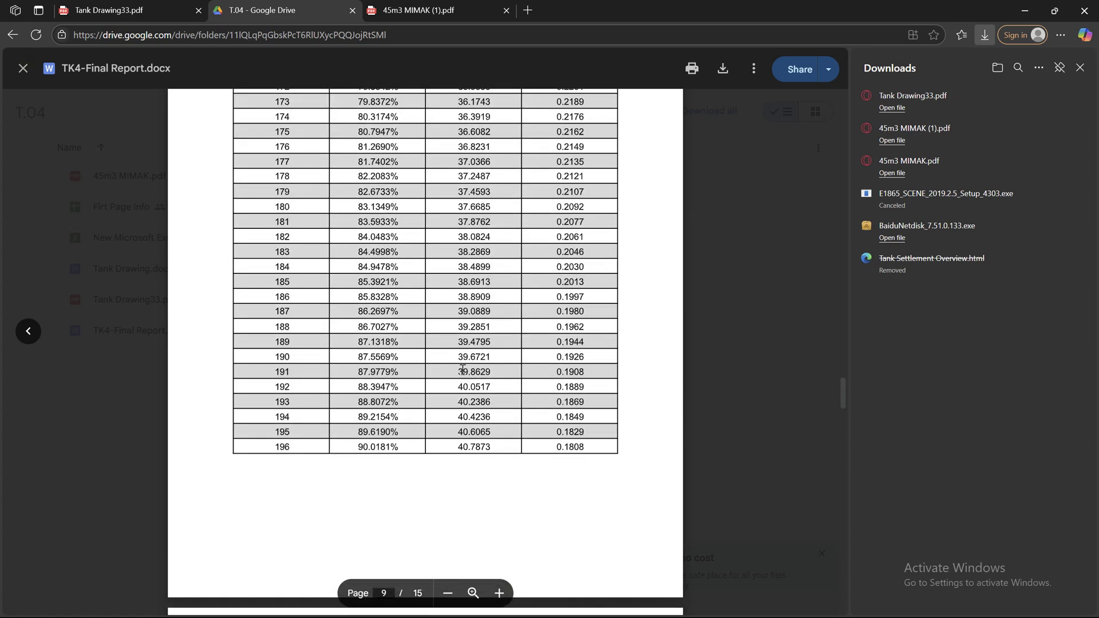
pyautogui.moveTo(277, 236); pyautogui.dragTo(571, 250)
pyautogui.doubleClick(578, 250)
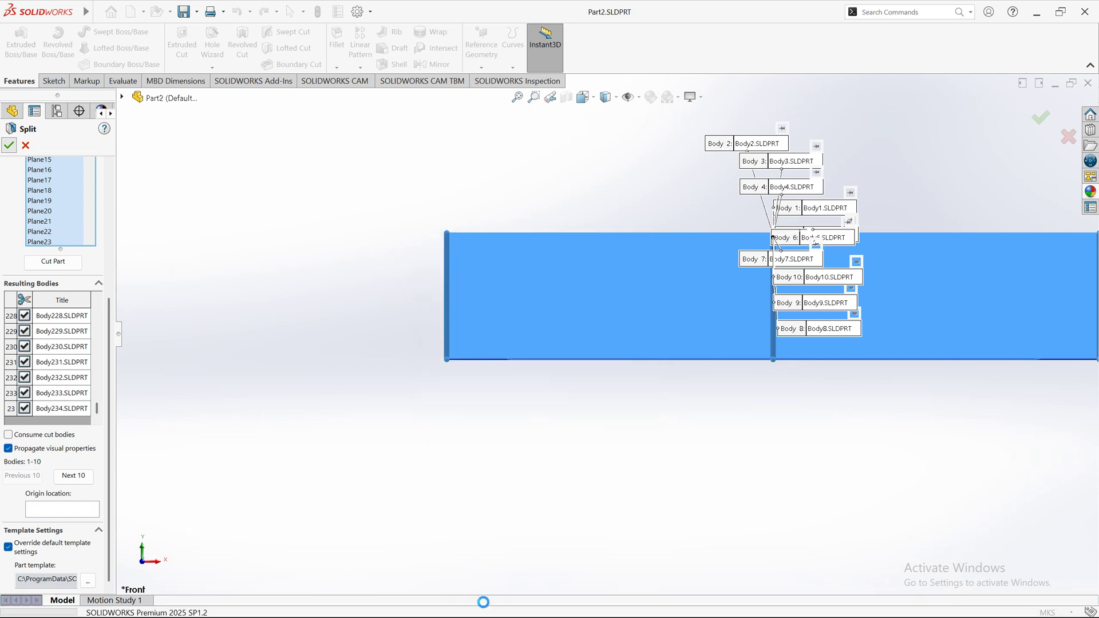
# Switch back to the report in Edge, read the 185 cm filling-height row and return to SOLIDWORKS.
pyautogui.press('super')
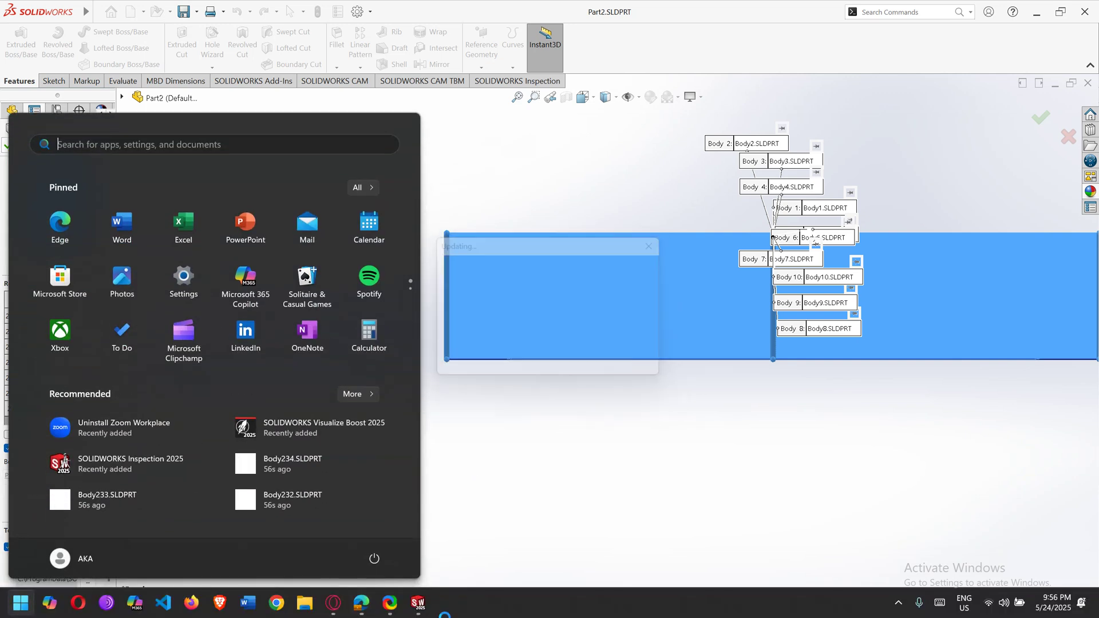
pyautogui.moveTo(361, 603)
pyautogui.click(348, 552)
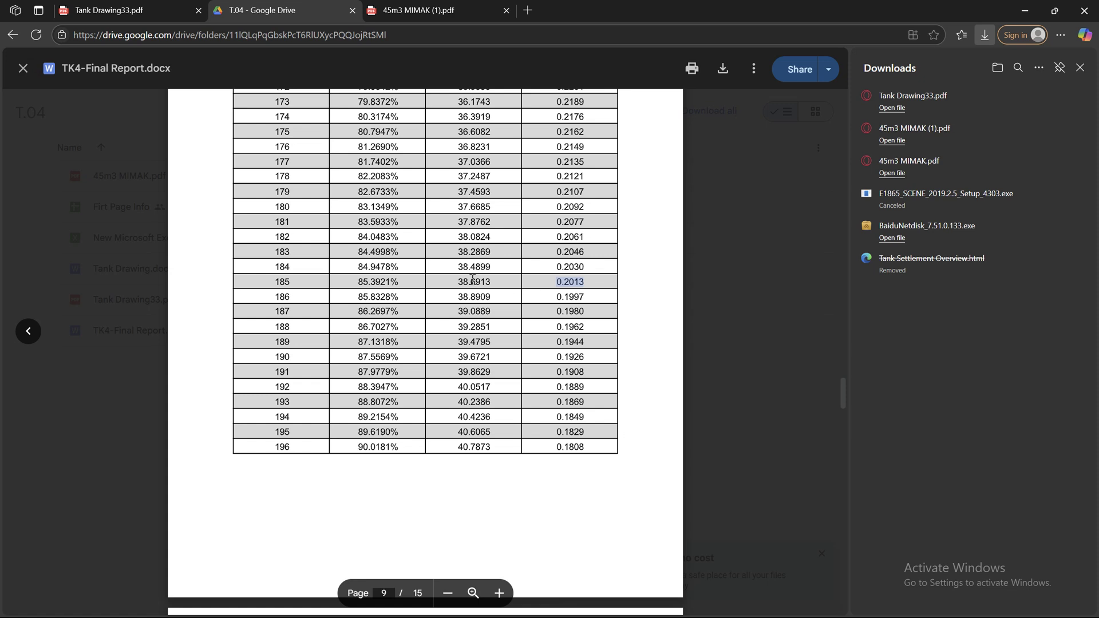
pyautogui.click(269, 282)
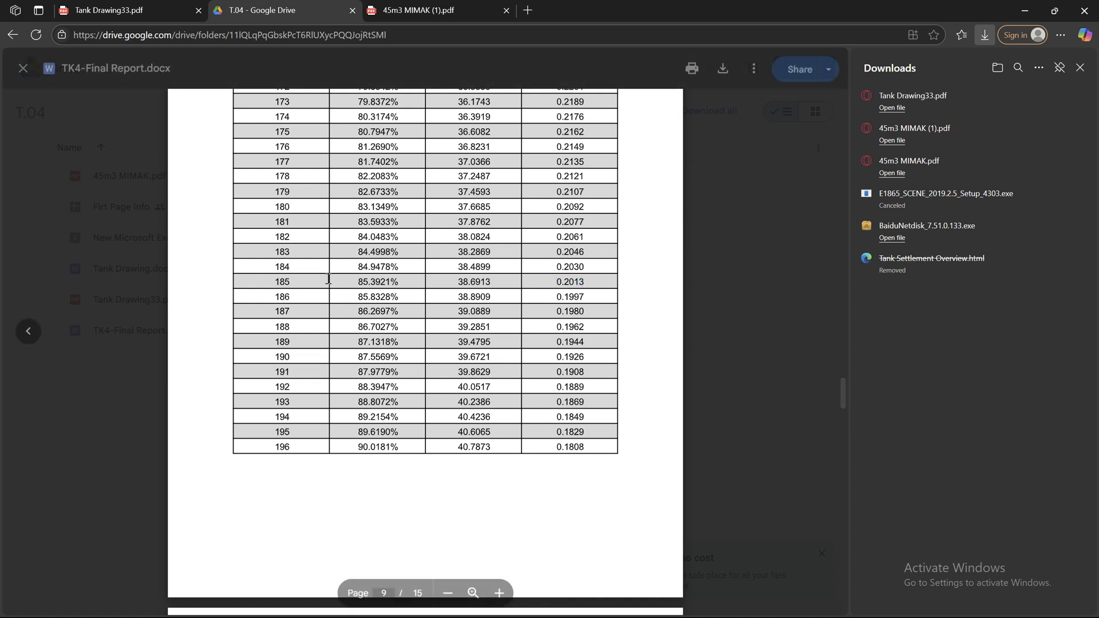
pyautogui.doubleClick(282, 283)
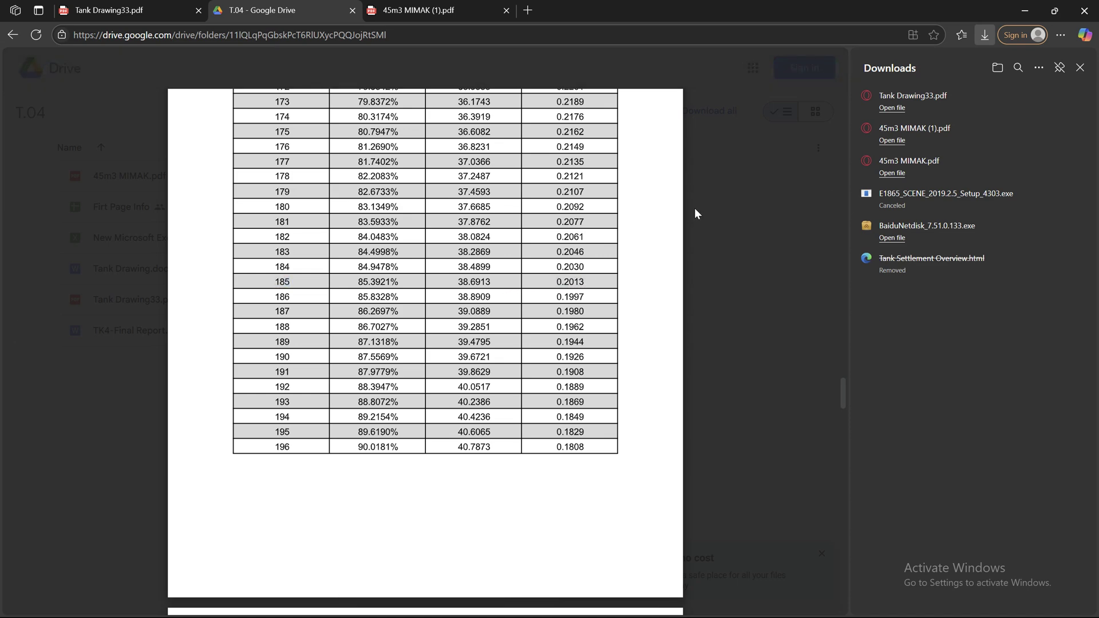
pyautogui.click(1022, 6)
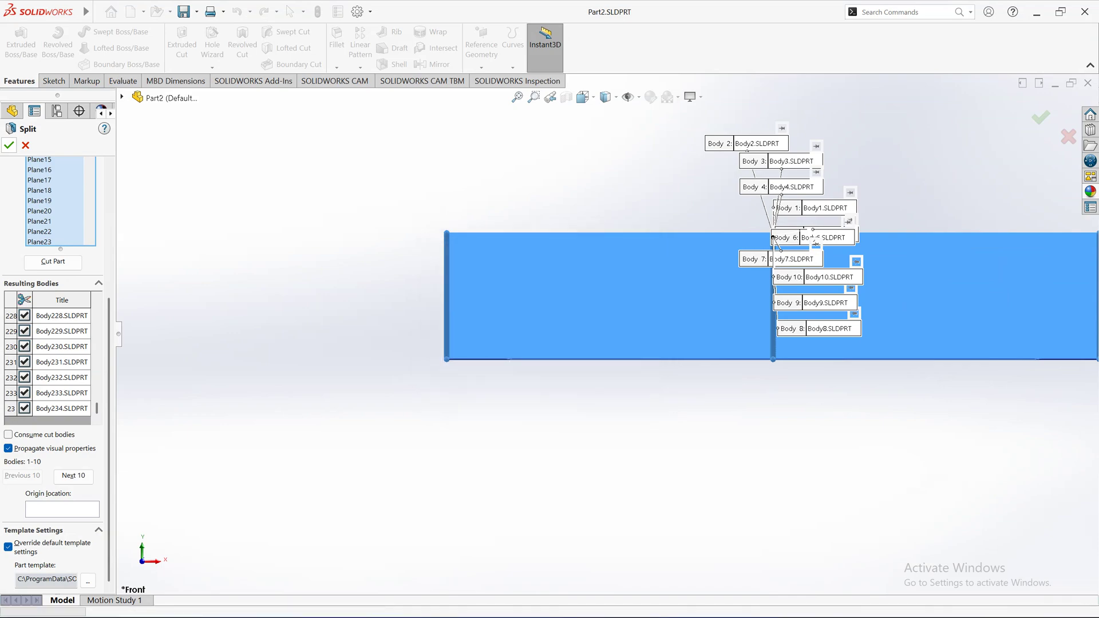
# Reopen the report in Edge and check the cumulative volume at the 234 cm filling height.
pyautogui.moveTo(361, 613)
pyautogui.click(358, 581)
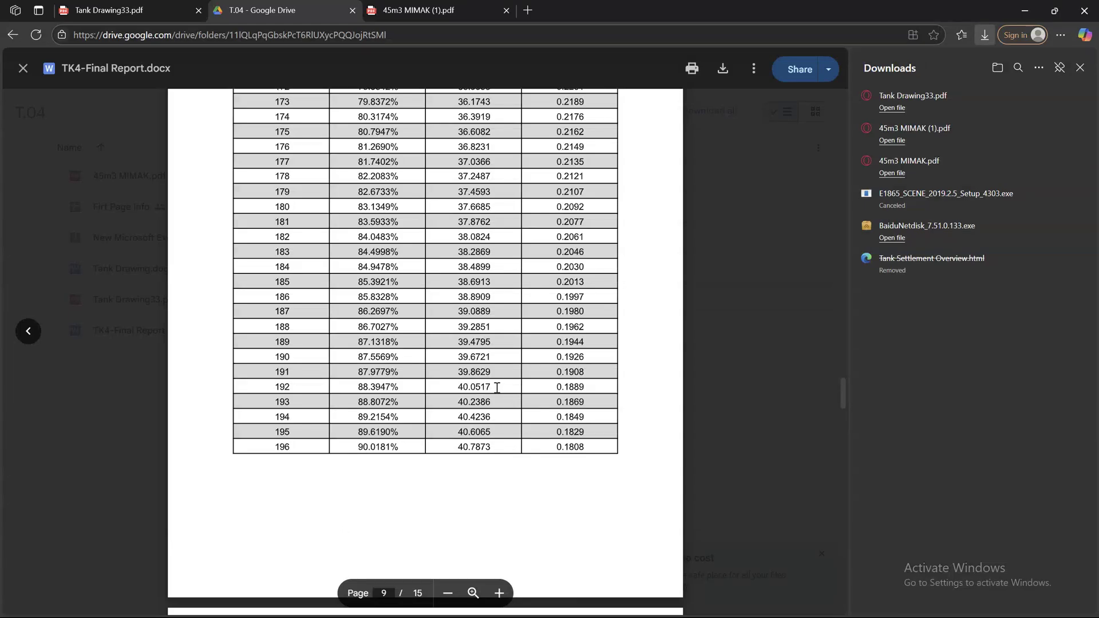
pyautogui.scroll(-20, 496, 387)
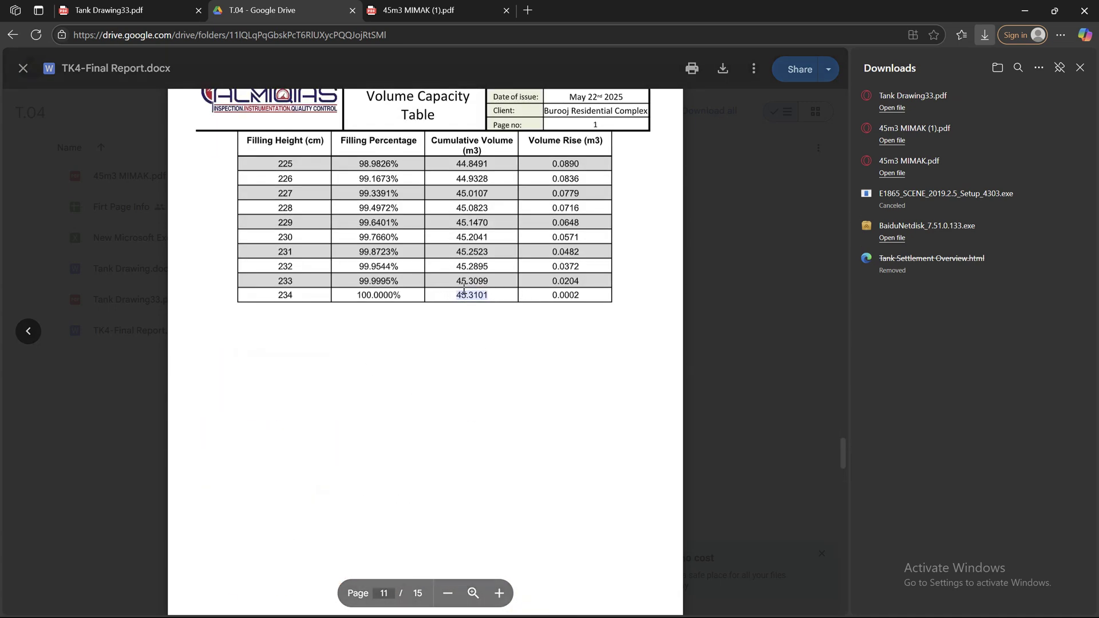
# Read the volume rise at the 214 cm filling height in the report's capacity table and return to SOLIDWORKS.
pyautogui.scroll(7, 441, 296)
pyautogui.scroll(-6, 515, 275)
pyautogui.scroll(9, 576, 254)
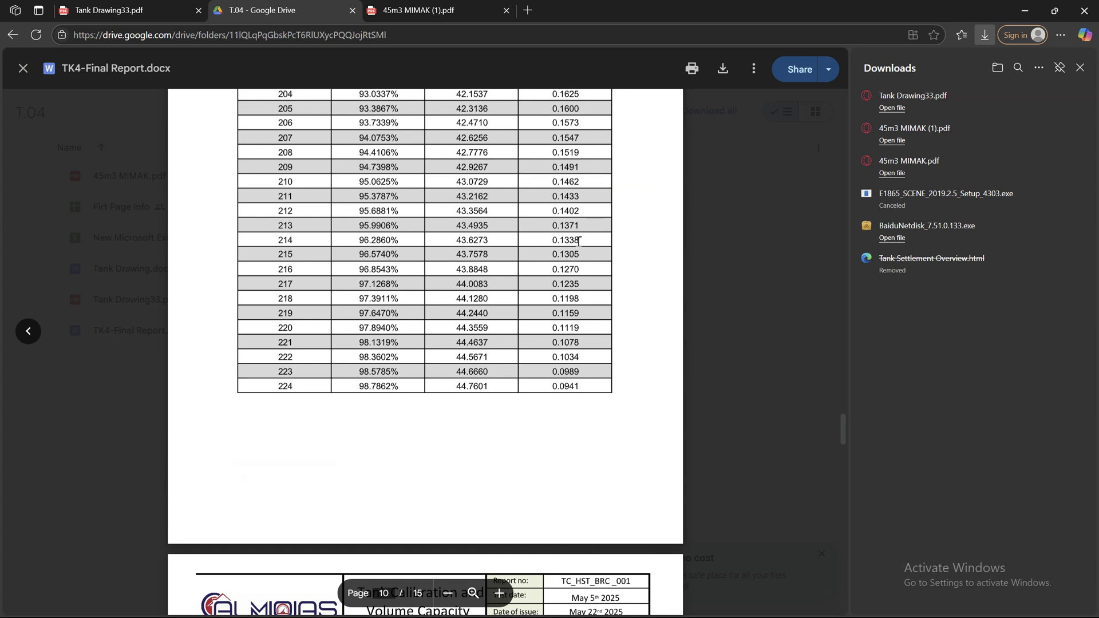
pyautogui.moveTo(265, 246); pyautogui.dragTo(560, 237)
pyautogui.click(560, 238)
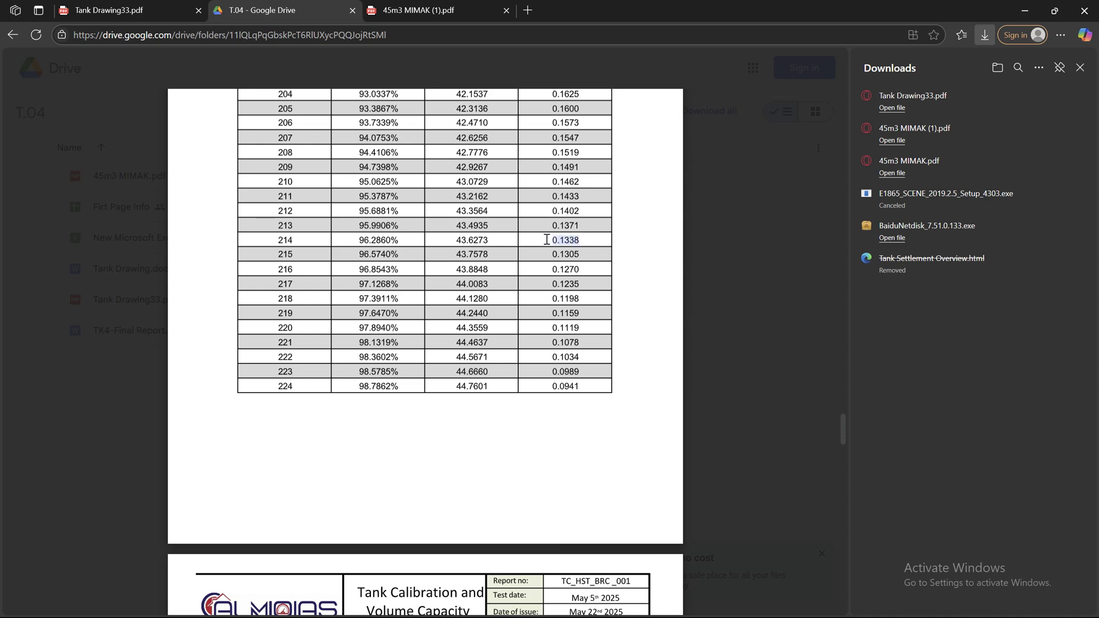
pyautogui.click(1025, 11)
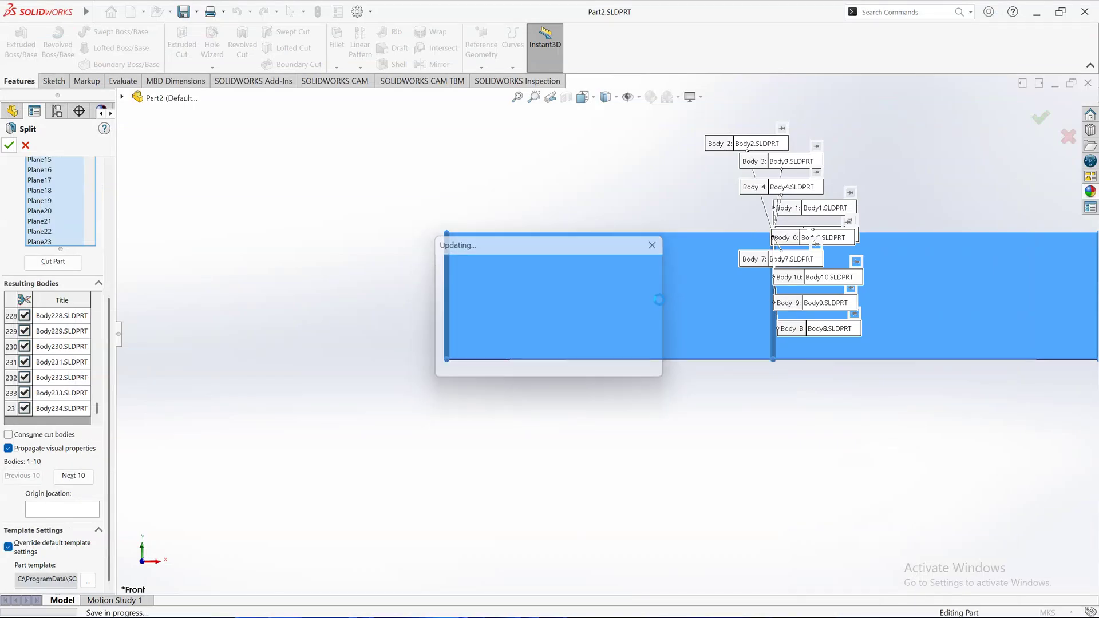
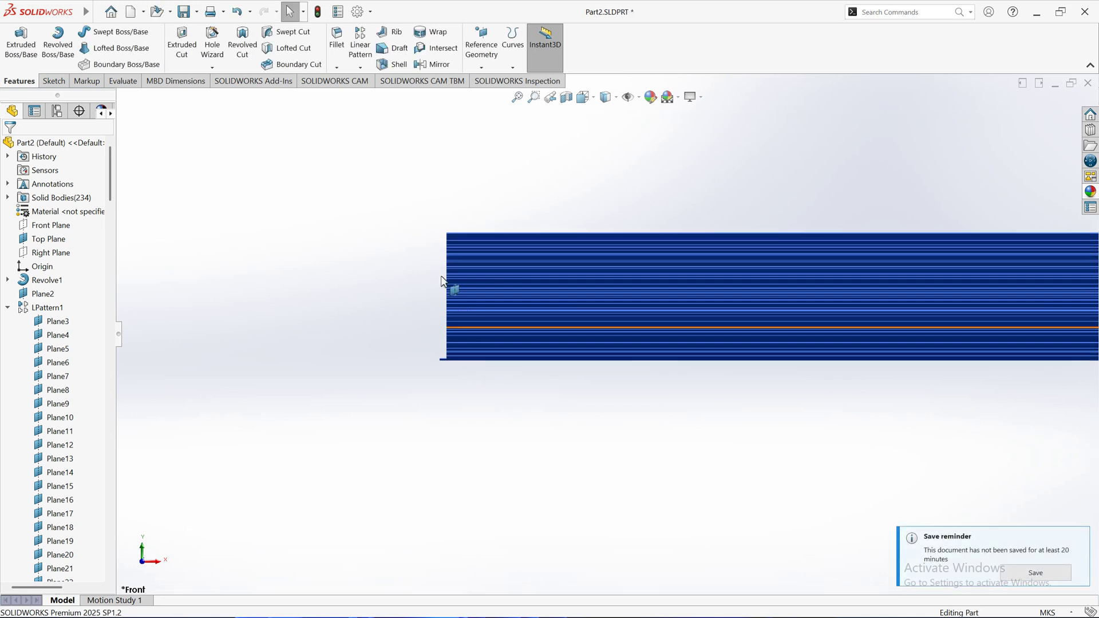
# Hide all planes of the linear pattern, Plane3 through Plane236.
pyautogui.click(58, 321)
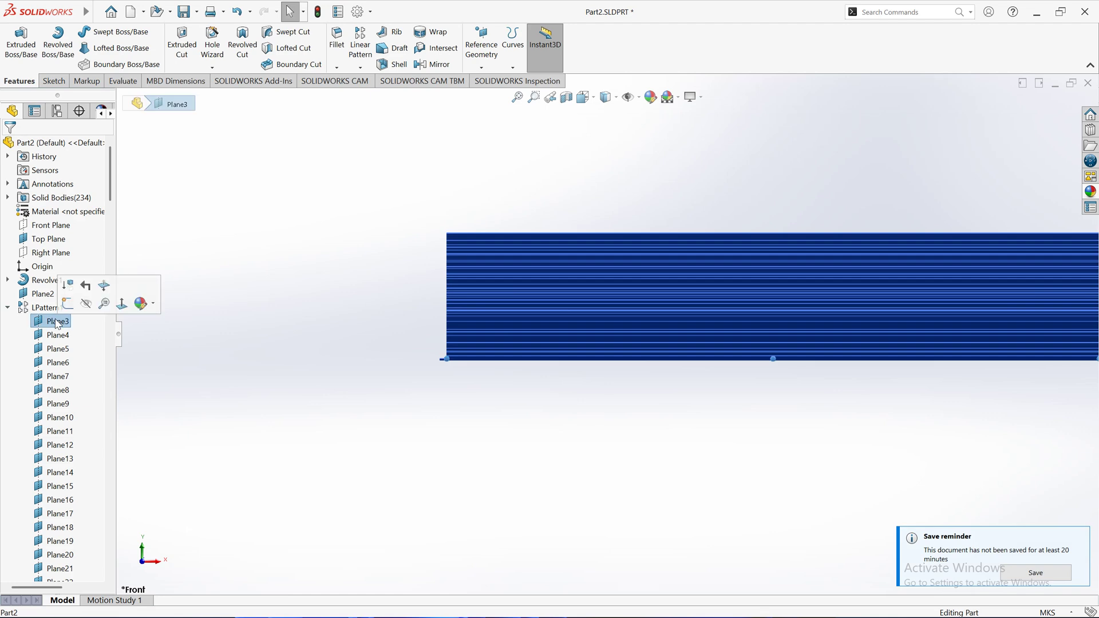
pyautogui.moveTo(110, 172); pyautogui.dragTo(62, 557)
pyautogui.keyDown('shift'); pyautogui.click(62, 554); pyautogui.keyUp('shift')
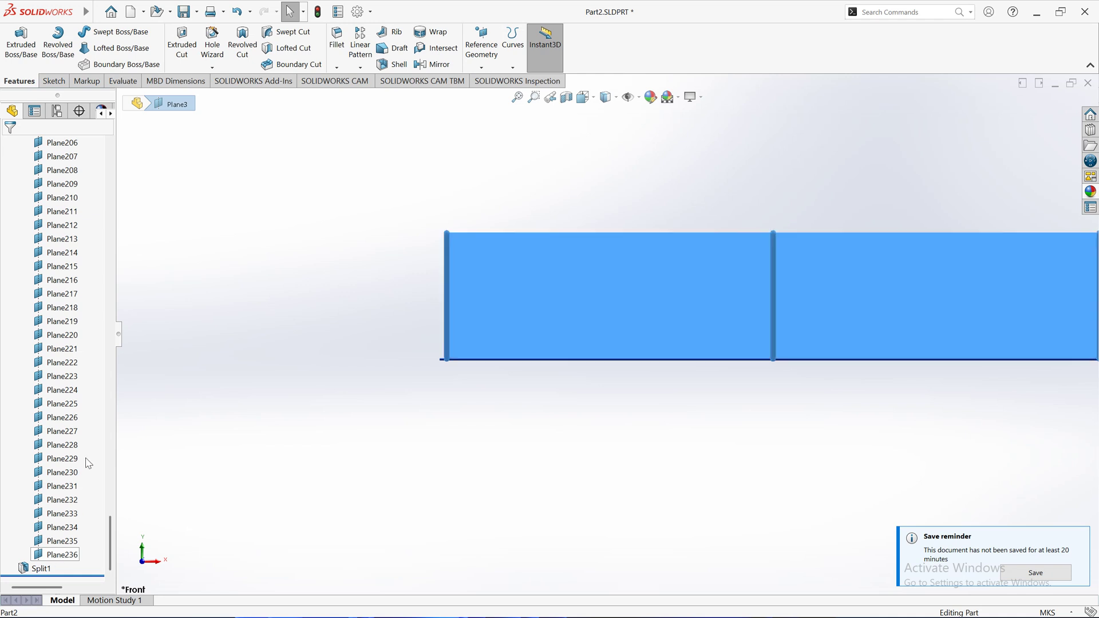
pyautogui.rightClick(60, 297)
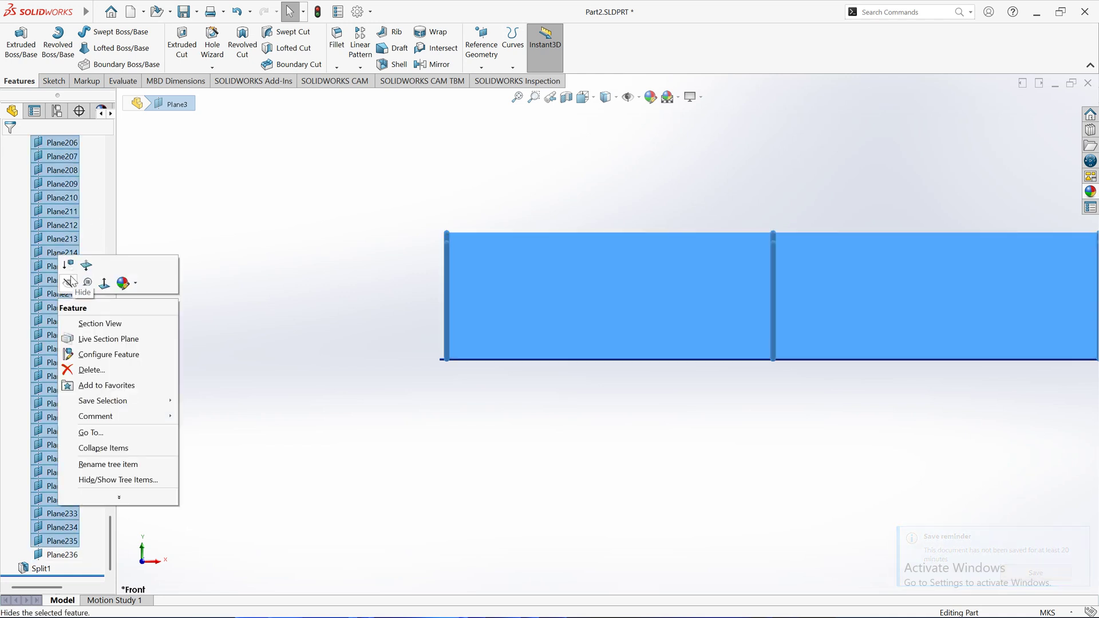
pyautogui.click(69, 284)
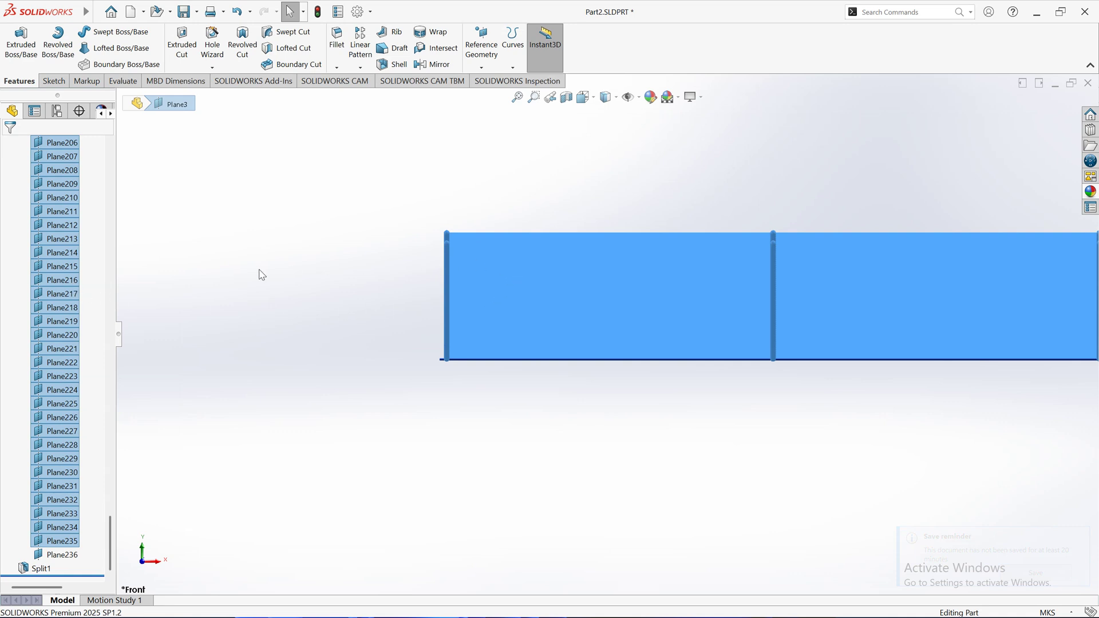
# Examine the horizontal slices of the split tank along the cylinder and around its dished end.
pyautogui.scroll(-5, 622, 328)
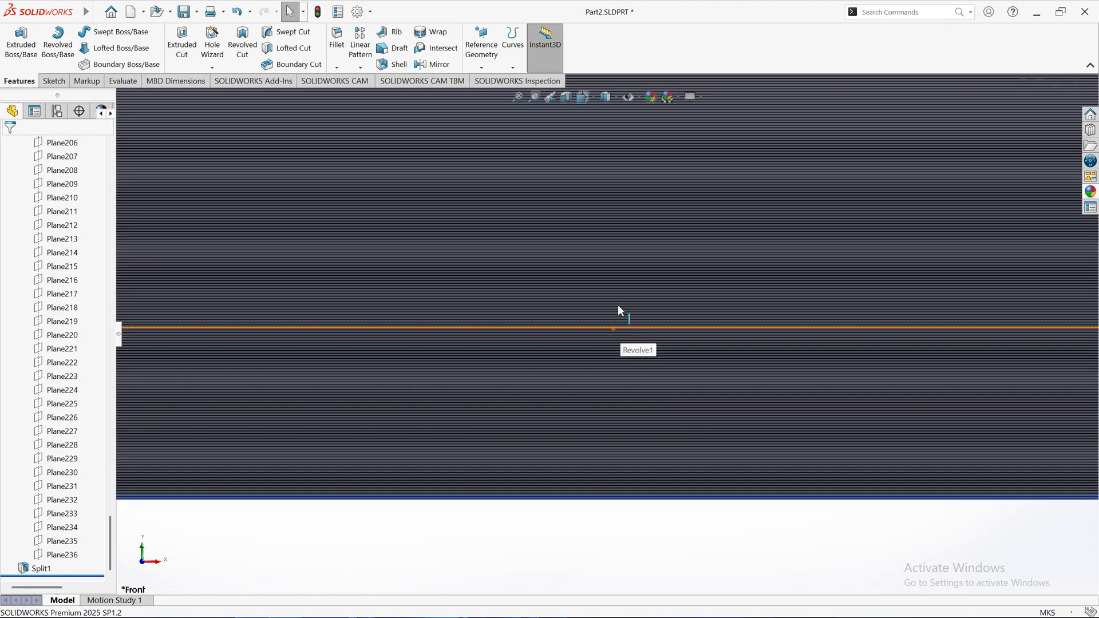
pyautogui.scroll(10, 540, 315)
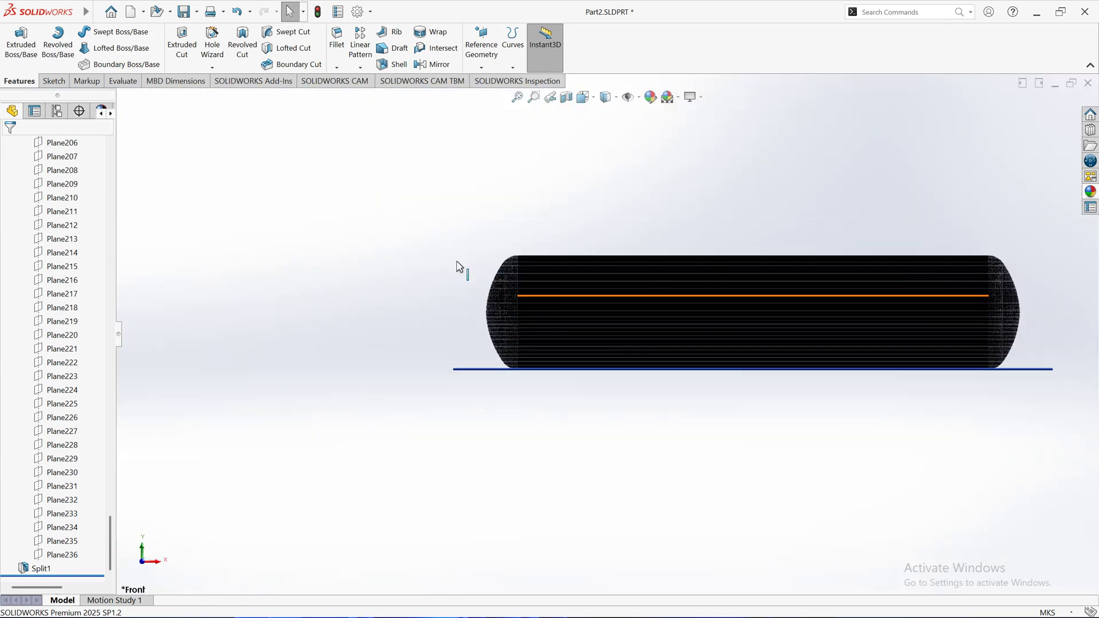
pyautogui.scroll(-8, 530, 319)
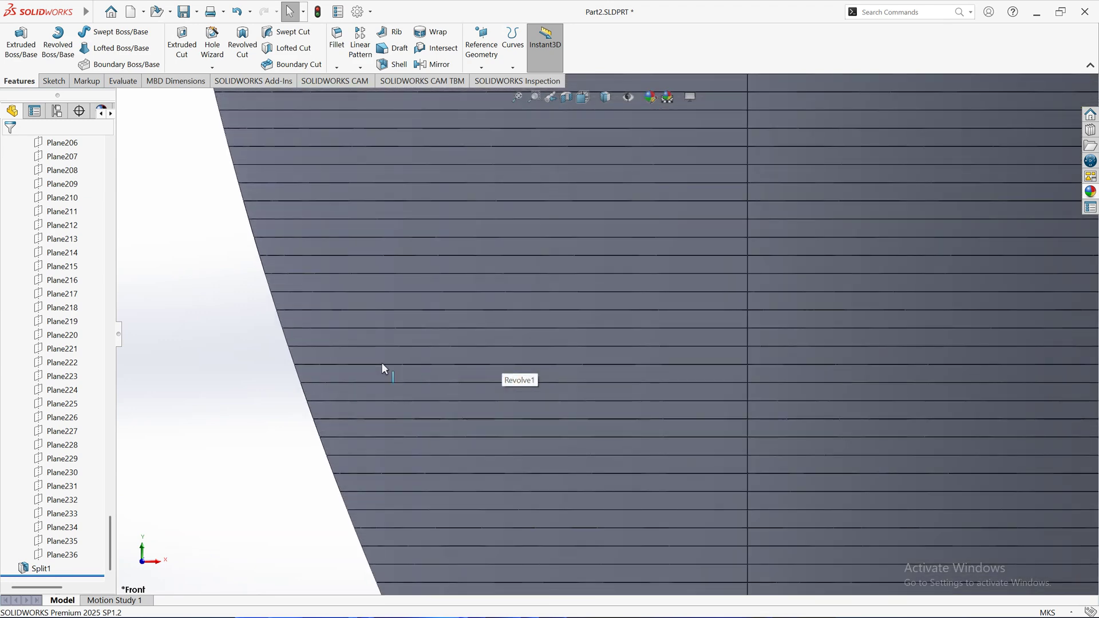
pyautogui.scroll(1, 382, 363)
pyautogui.click(367, 352)
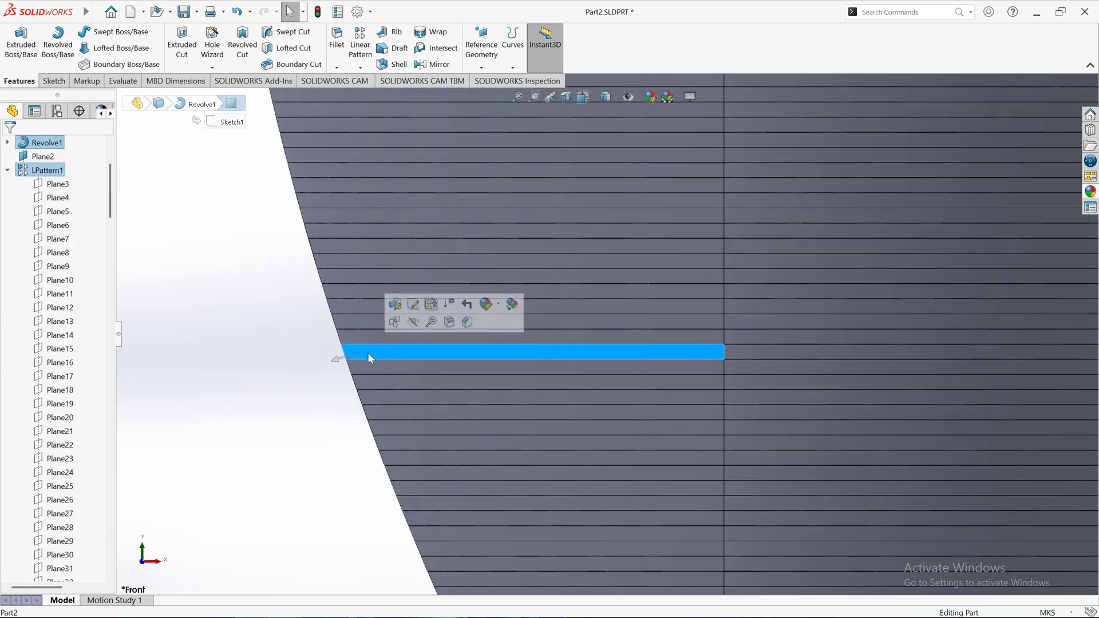
pyautogui.click(733, 355)
pyautogui.click(669, 370)
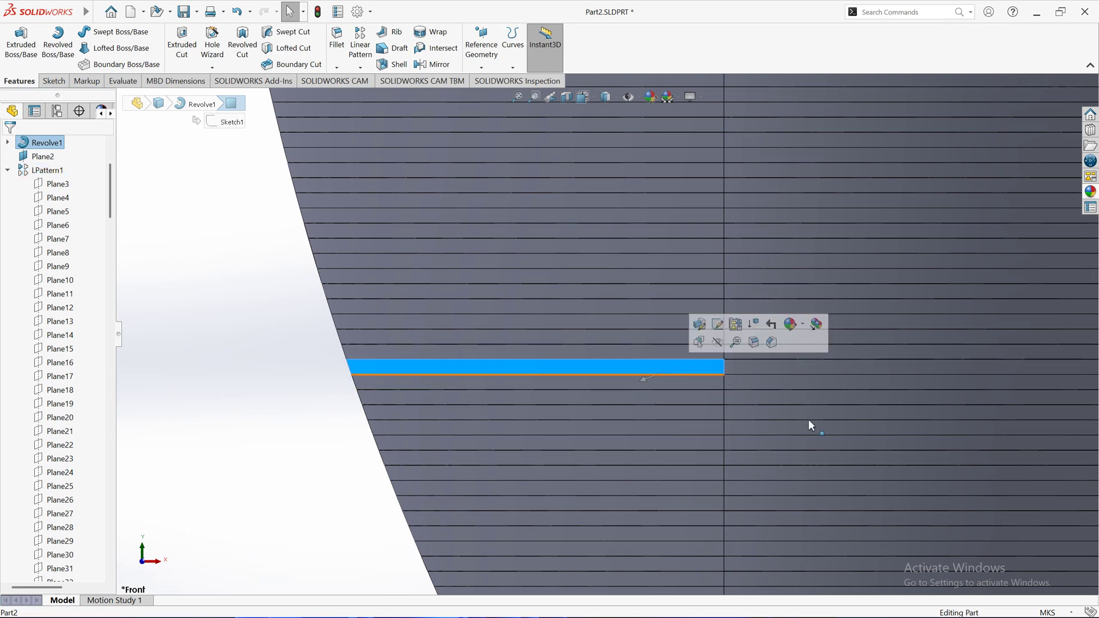
pyautogui.scroll(6, 802, 424)
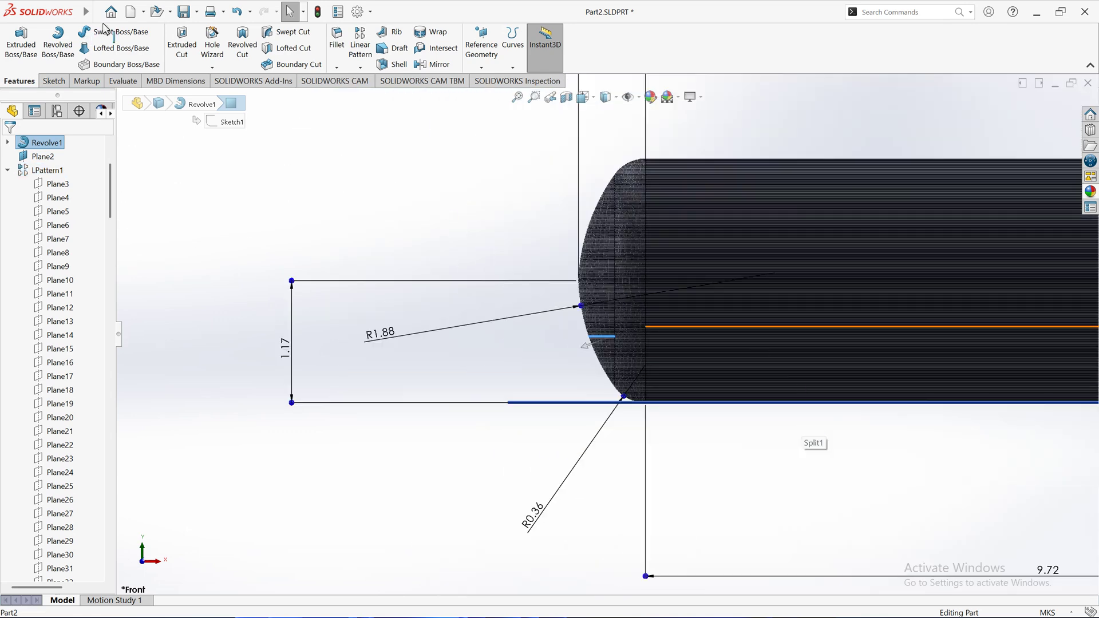
# Evaluate the mass properties of the whole part, read its total volume and close the results.
pyautogui.scroll(-3, 95, 30)
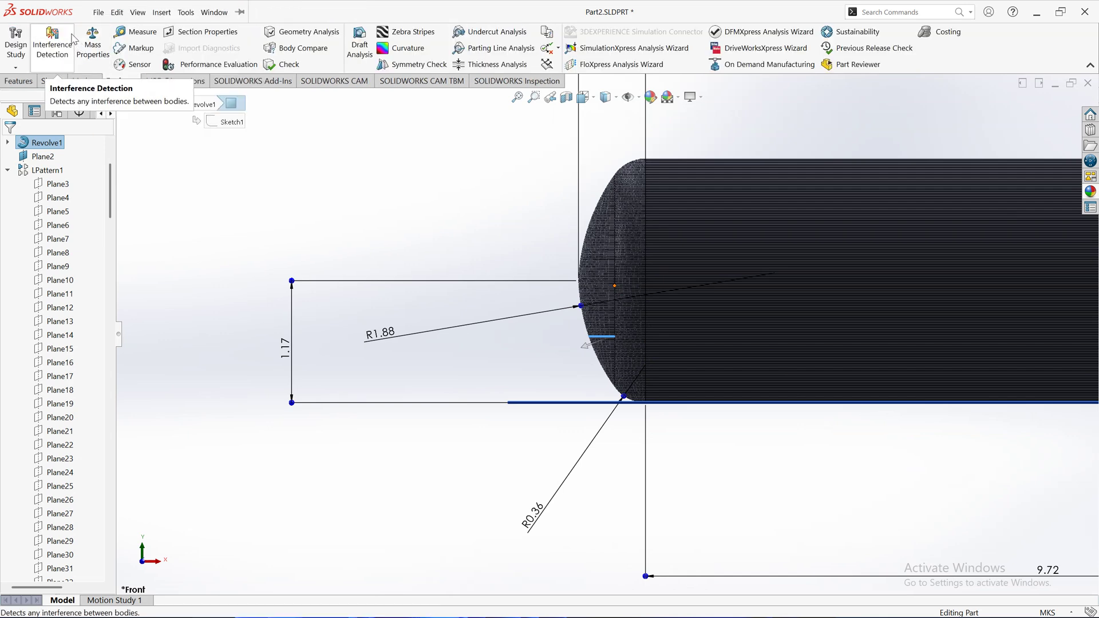
pyautogui.click(93, 53)
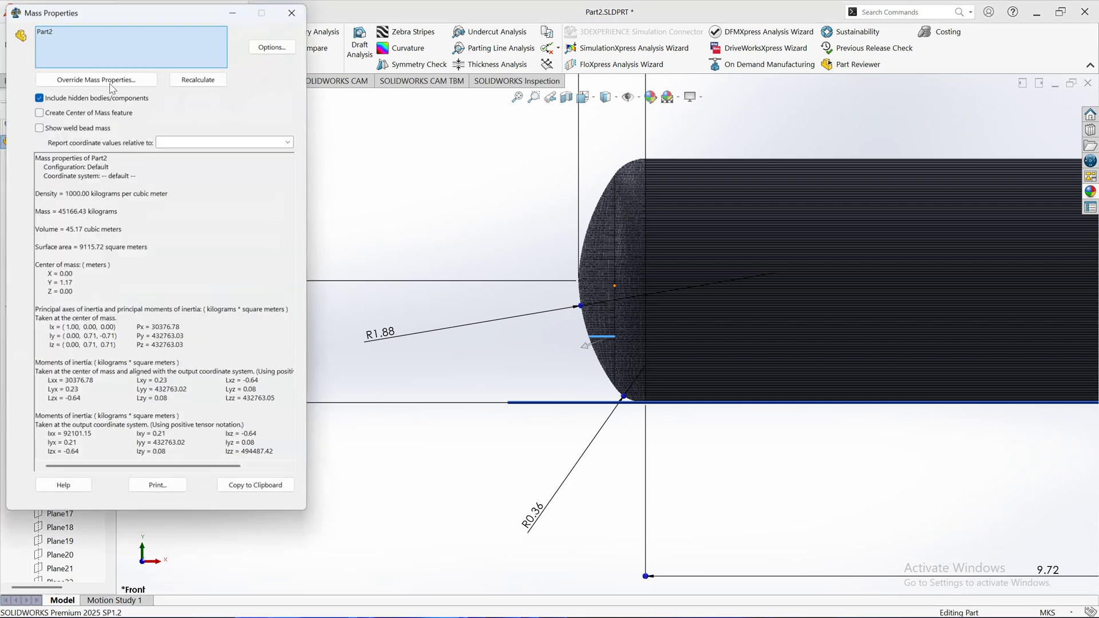
pyautogui.moveTo(68, 229); pyautogui.dragTo(33, 229)
pyautogui.click(108, 229)
pyautogui.click(58, 230)
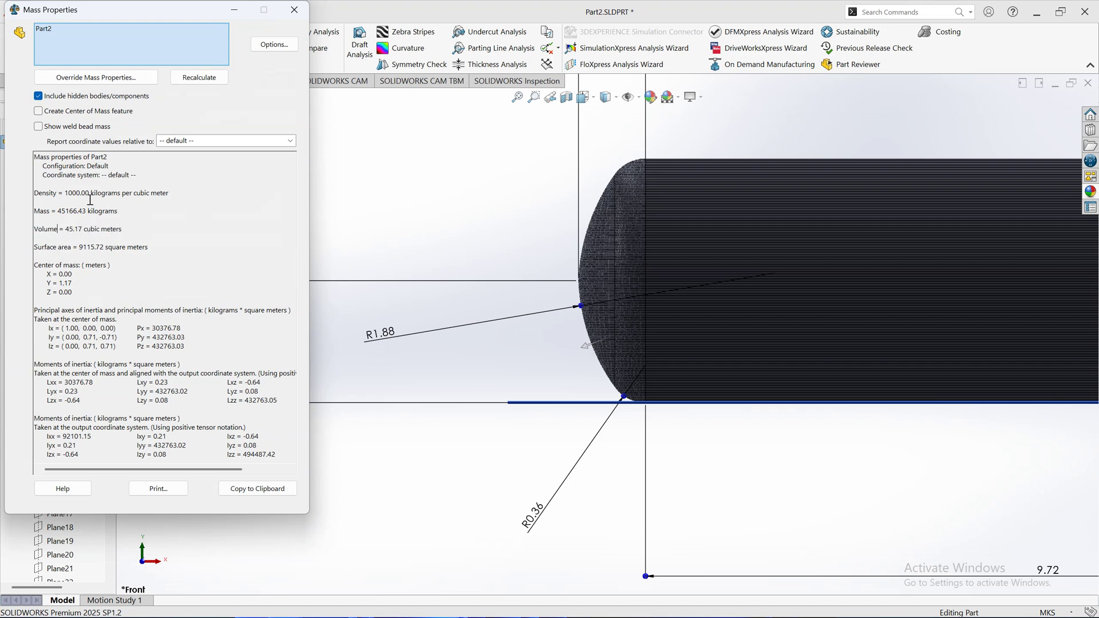
pyautogui.click(84, 229)
pyautogui.click(294, 10)
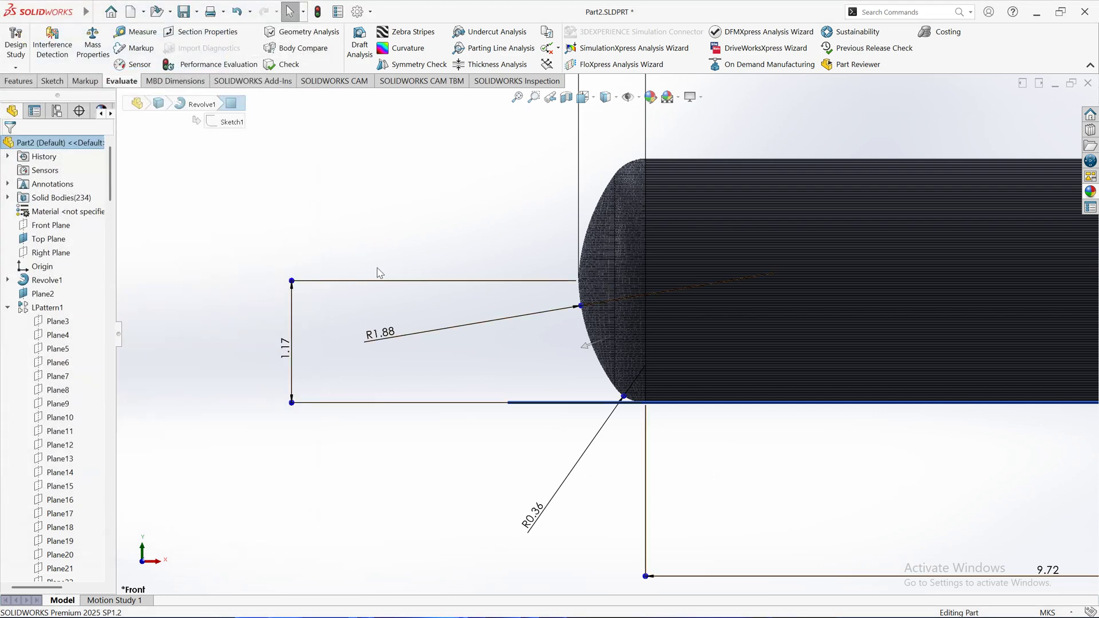
# Set the basic length unit to four decimals (.1234) in the document properties.
pyautogui.click(99, 12)
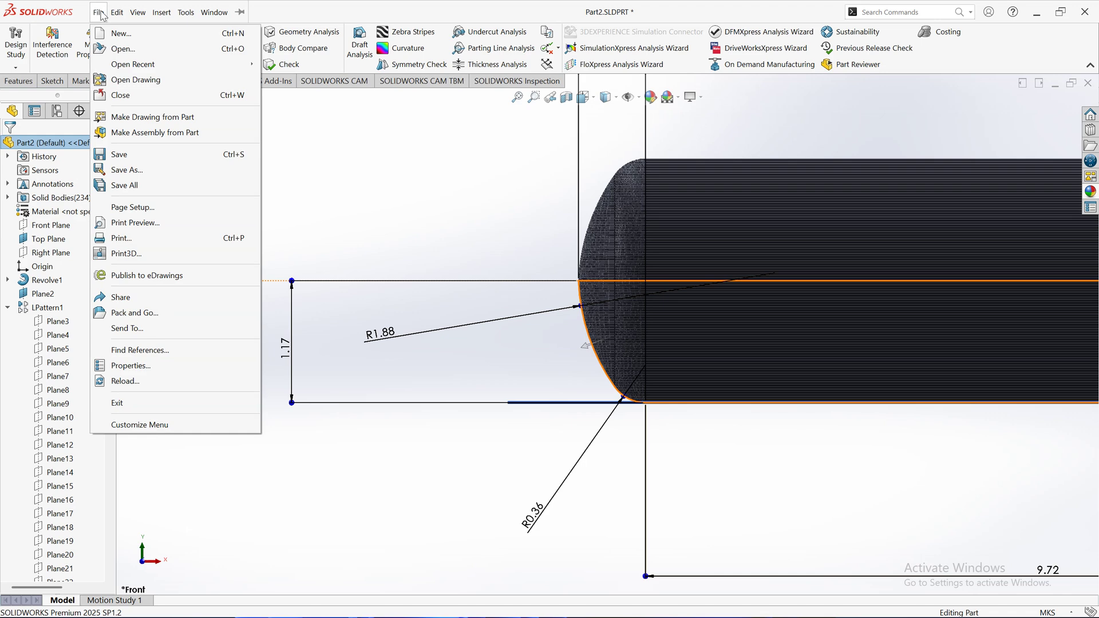
pyautogui.click(101, 14)
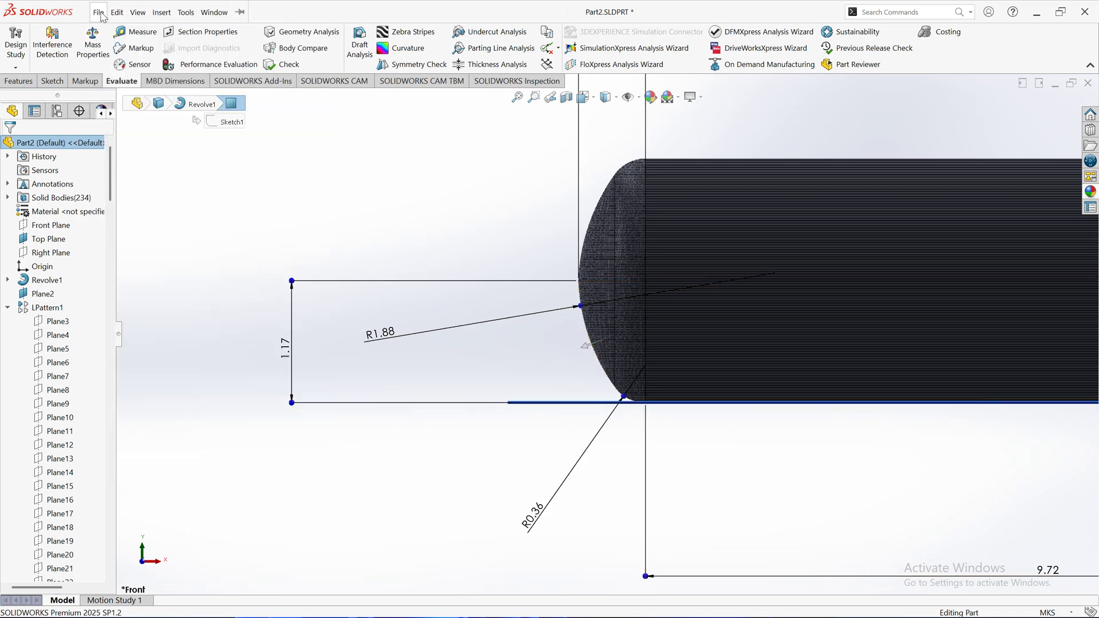
pyautogui.click(137, 12)
pyautogui.moveTo(101, 13)
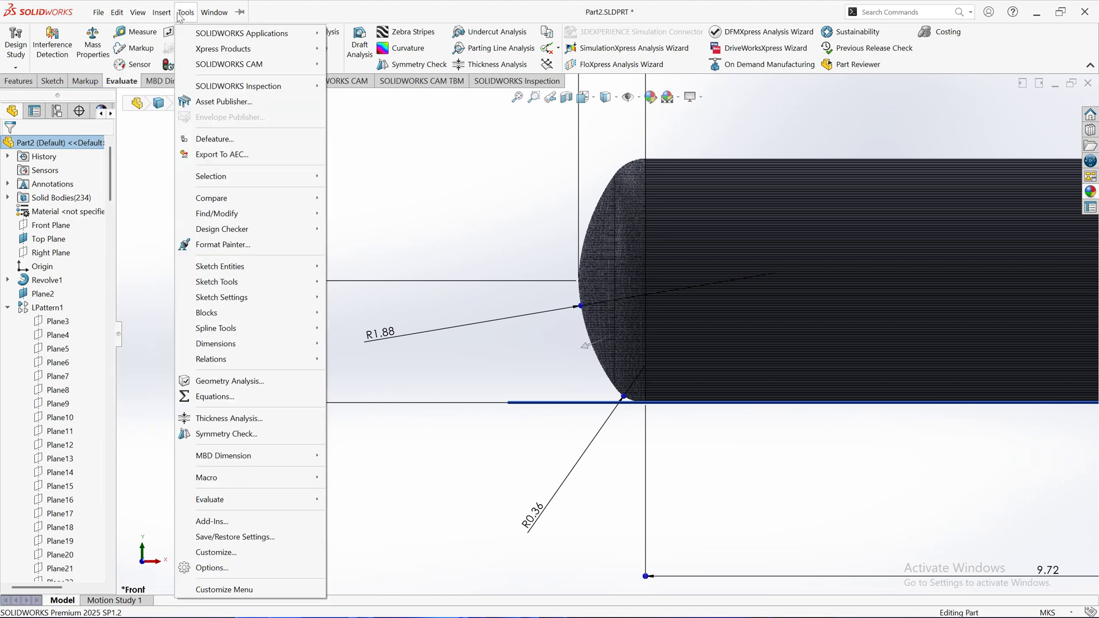
pyautogui.click(260, 569)
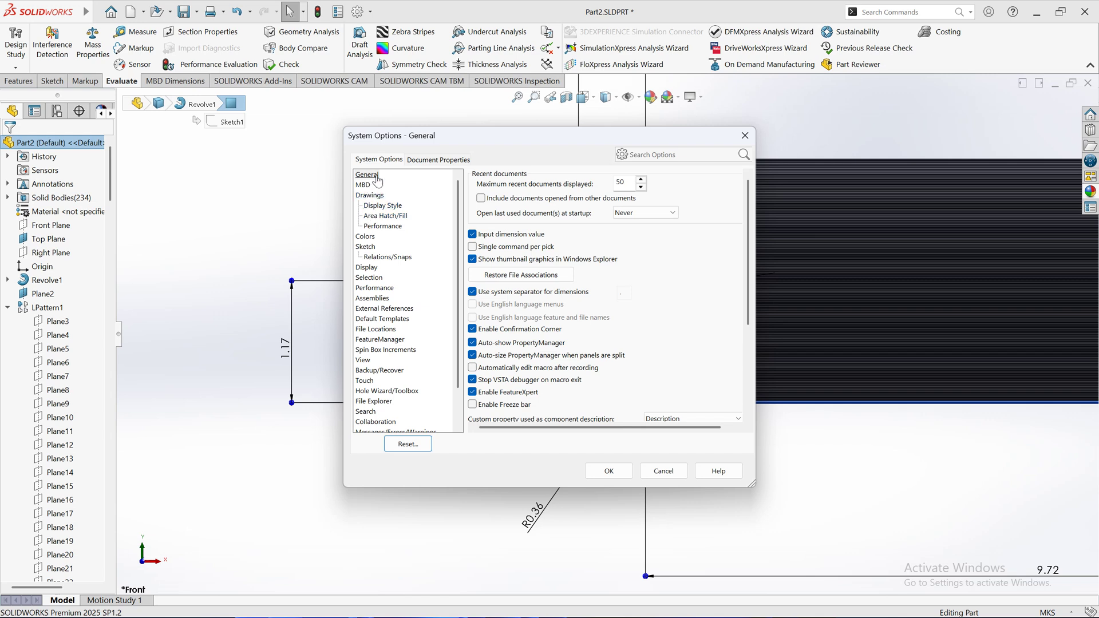
pyautogui.click(432, 159)
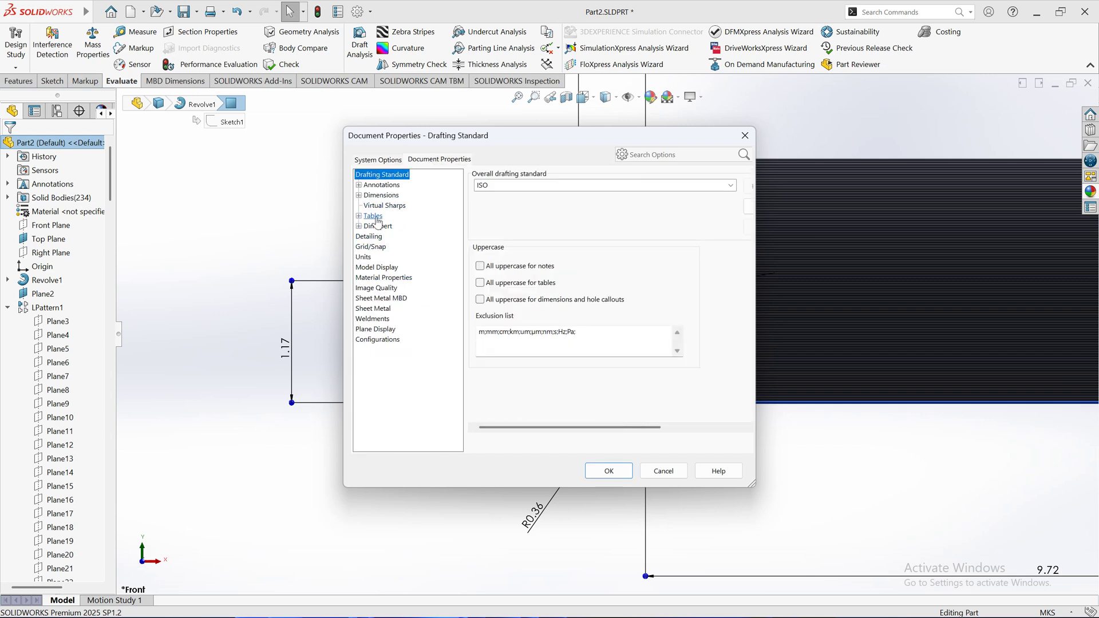
pyautogui.click(369, 257)
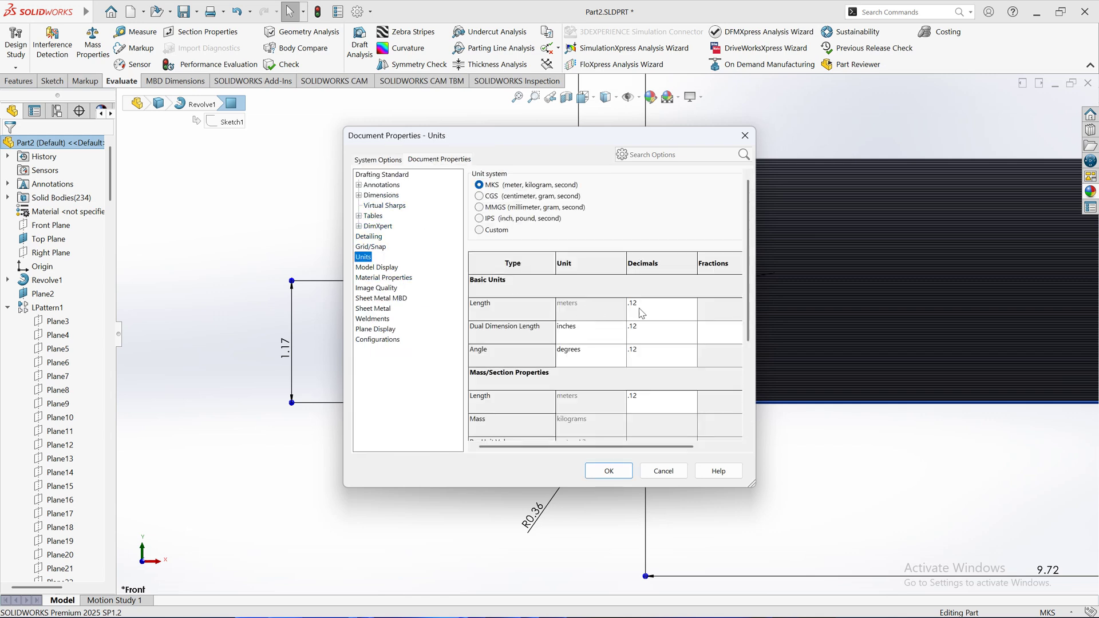
pyautogui.click(641, 312)
pyautogui.click(692, 304)
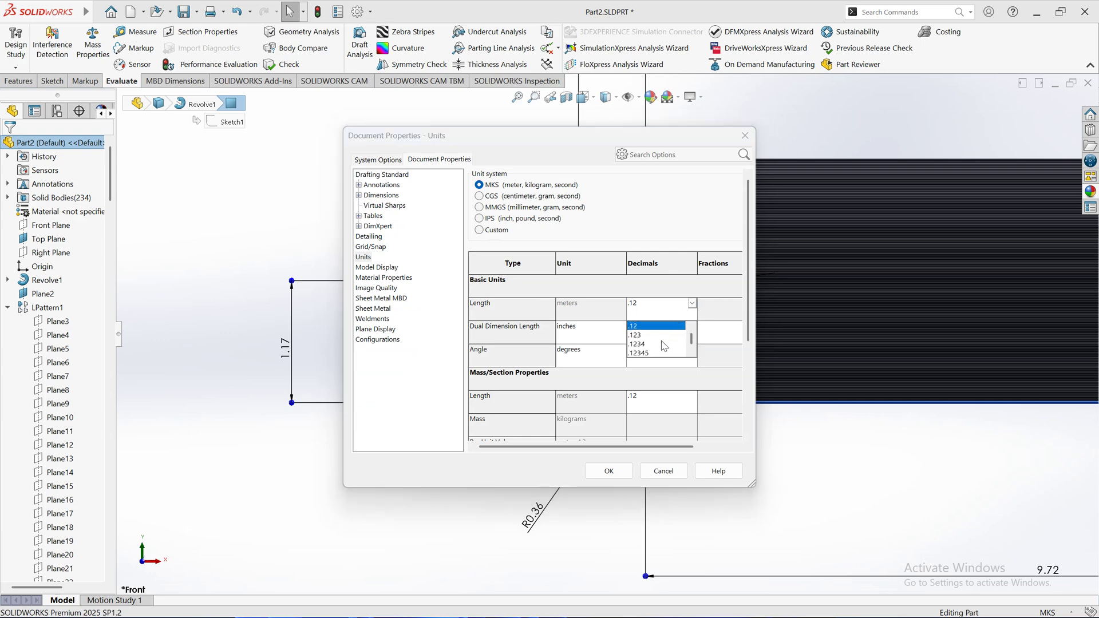
pyautogui.click(664, 344)
# Set the dual dimension length and angle units to four decimals (.1234).
pyautogui.click(658, 326)
pyautogui.click(692, 326)
pyautogui.click(655, 367)
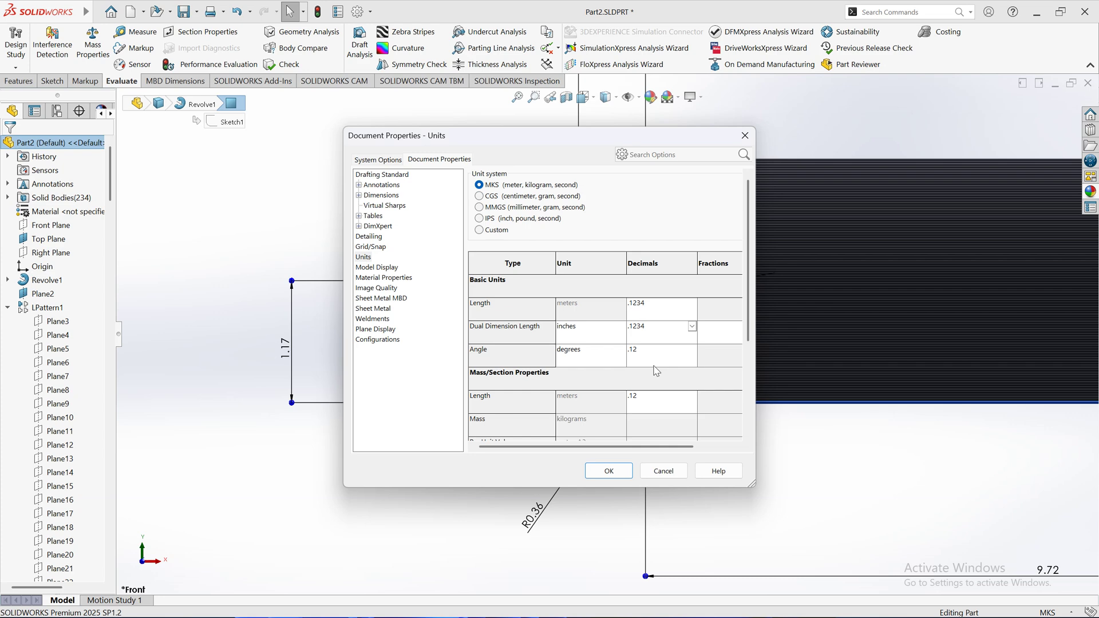
pyautogui.click(656, 356)
pyautogui.click(657, 390)
# Set the mass/section properties length to four decimals (.1234) and apply the unit settings.
pyautogui.scroll(-2, 649, 360)
pyautogui.click(658, 325)
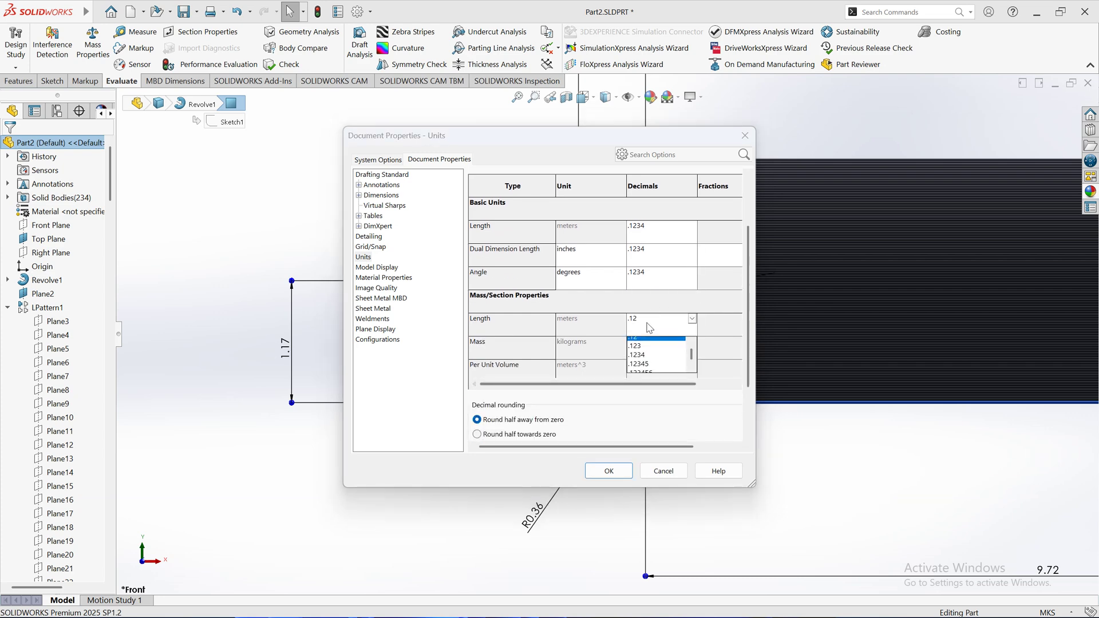
pyautogui.click(649, 359)
pyautogui.scroll(-2, 634, 375)
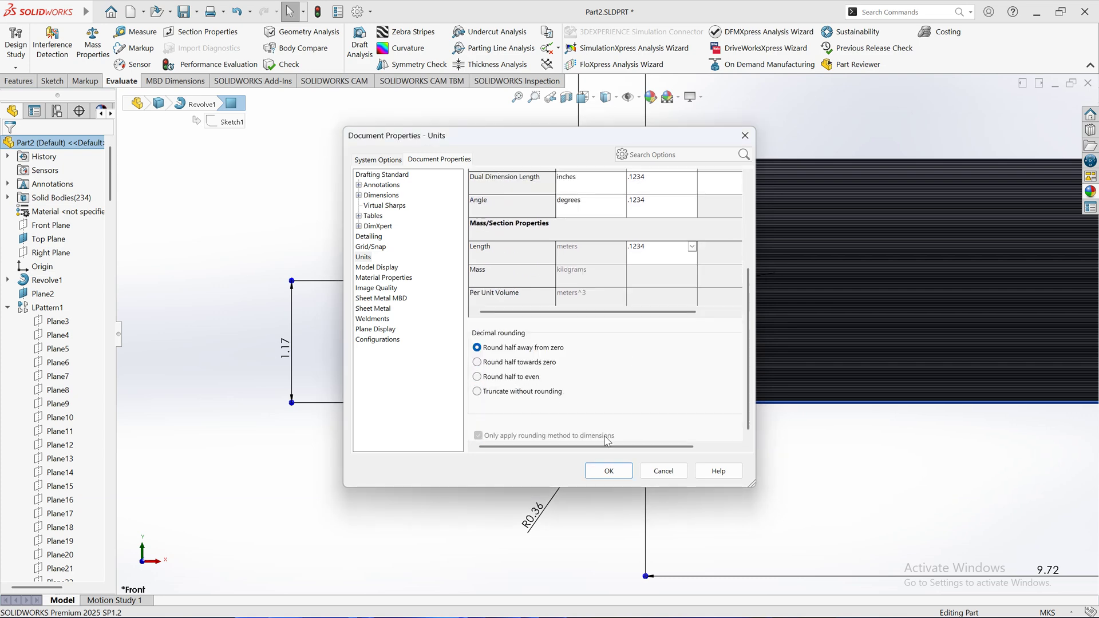
pyautogui.click(608, 470)
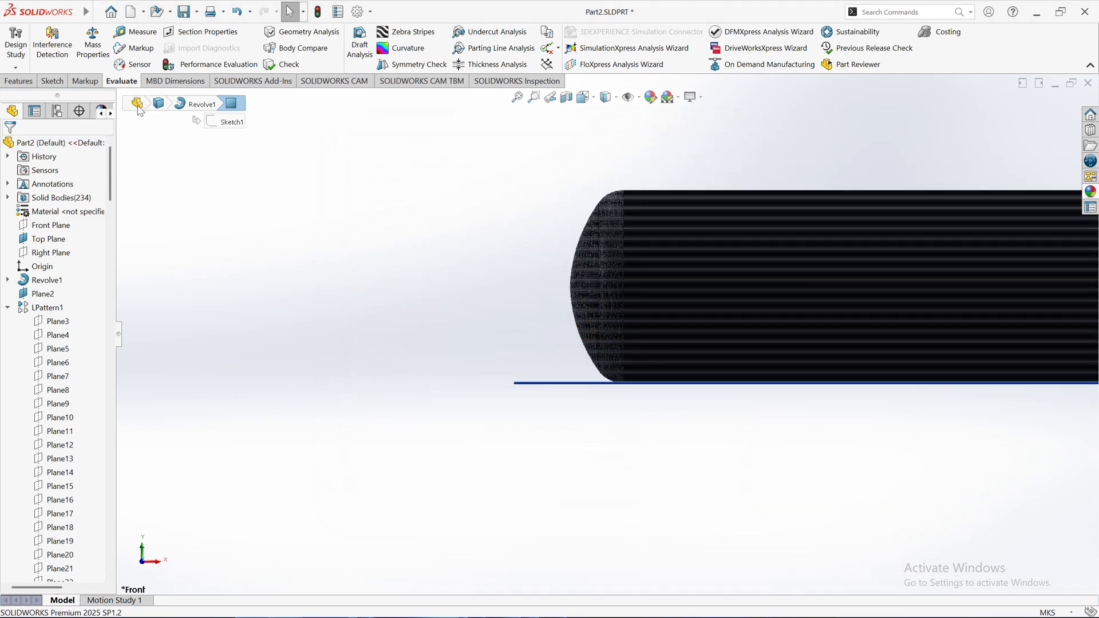
# Evaluate the whole part's mass properties again and read the volume to four decimals.
pyautogui.click(80, 41)
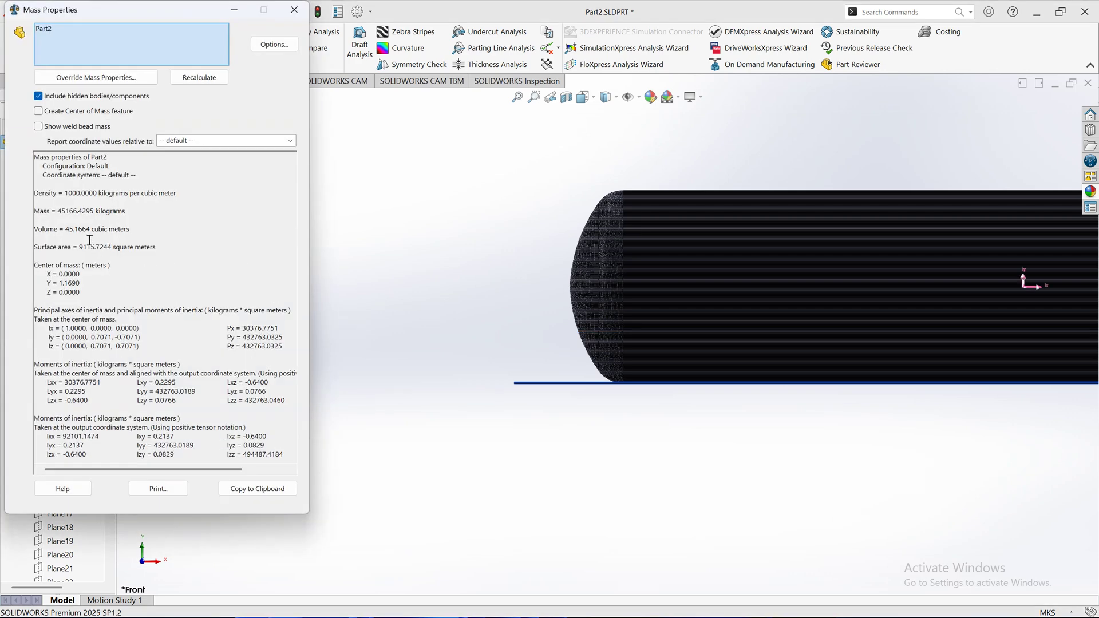
pyautogui.moveTo(66, 231); pyautogui.dragTo(132, 230)
pyautogui.click(90, 230)
pyautogui.click(64, 229)
# Replace the whole part in the mass properties selection with a single slice in the lower part of the tank.
pyautogui.click(74, 32)
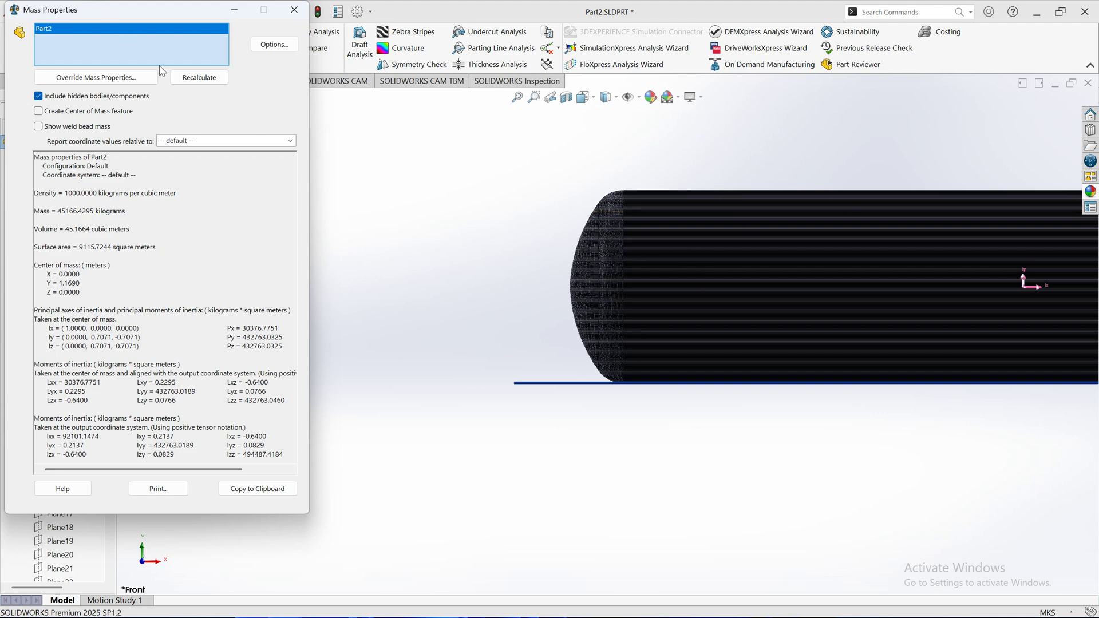
pyautogui.press('Delete')
pyautogui.scroll(-5, 682, 321)
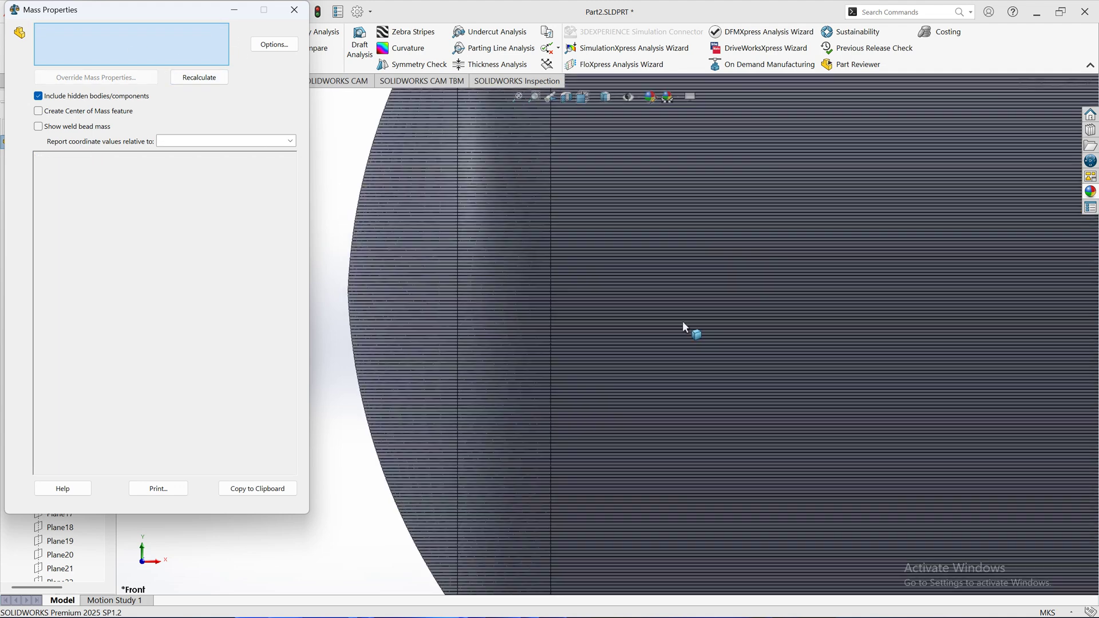
pyautogui.scroll(-3, 599, 534)
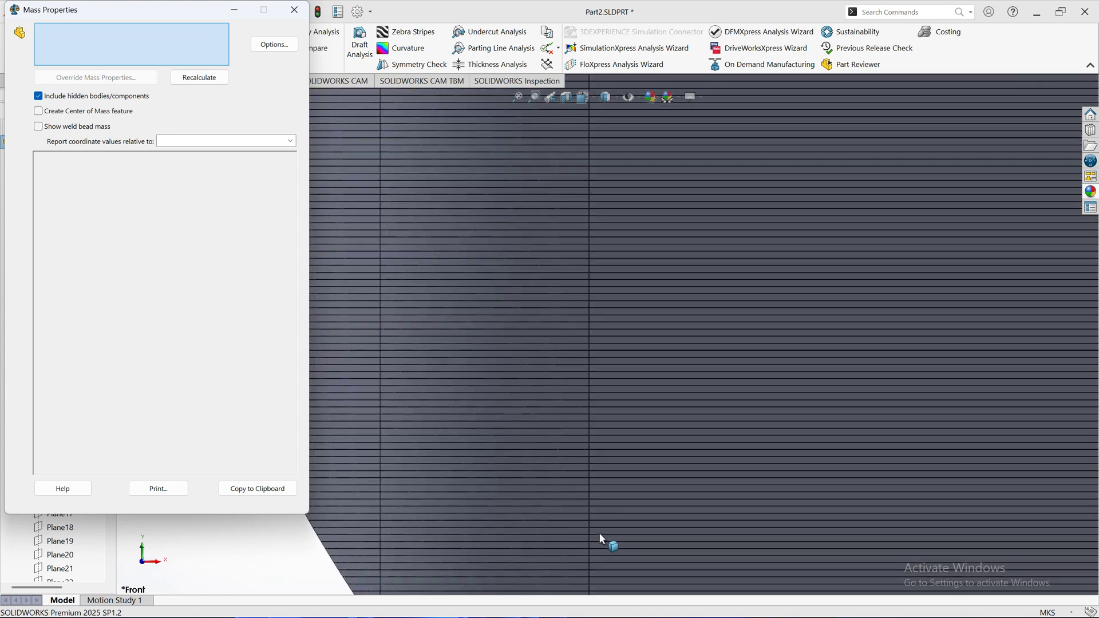
pyautogui.click(594, 537)
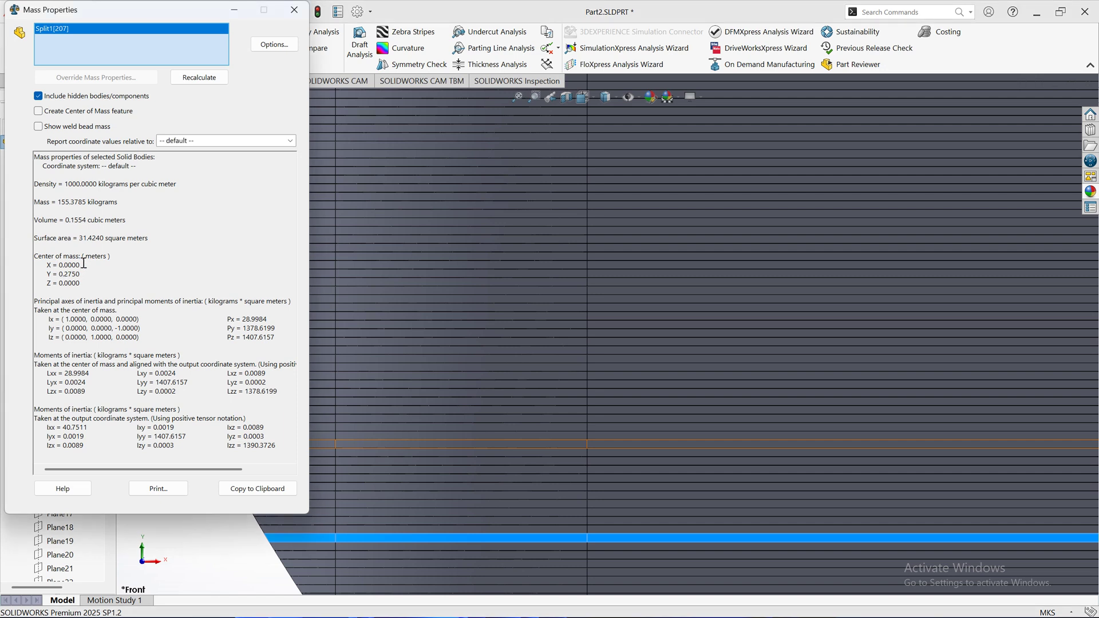
# Read the selected slice's volume and the Y coordinate of its center of mass.
pyautogui.doubleClick(68, 216)
pyautogui.click(99, 217)
pyautogui.moveTo(65, 220); pyautogui.dragTo(123, 221)
pyautogui.click(122, 221)
pyautogui.moveTo(72, 275)
pyautogui.mouseDown()
pyautogui.moveTo(46, 274)
pyautogui.moveTo(65, 276)
pyautogui.mouseUp()
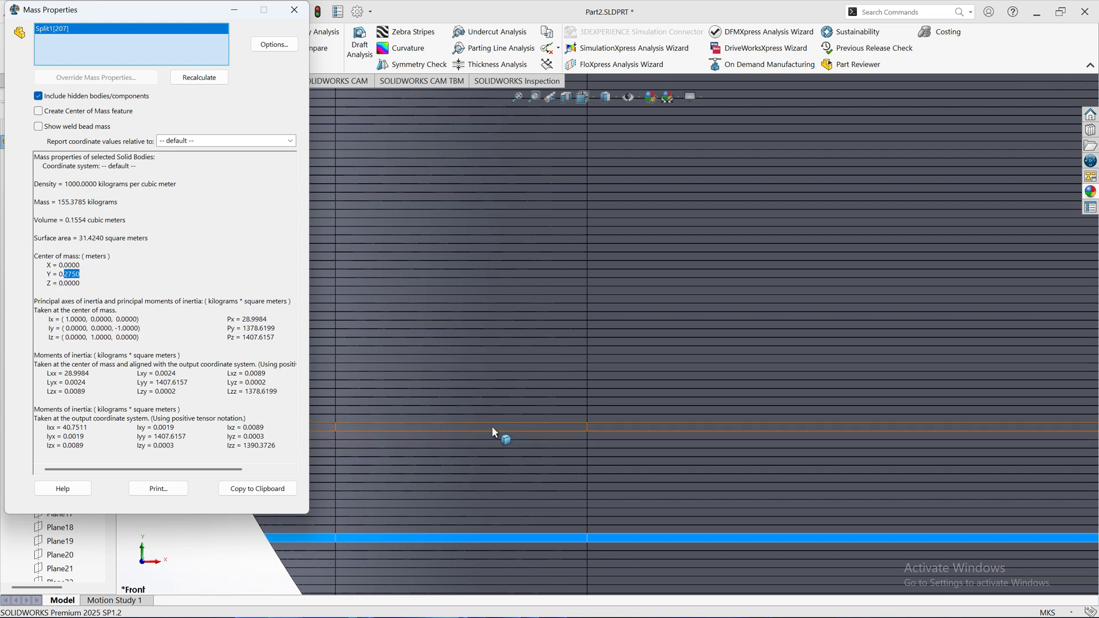
# Try to replace the evaluated slice with a single slice slightly higher in the lower part of the tank.
pyautogui.click(556, 470)
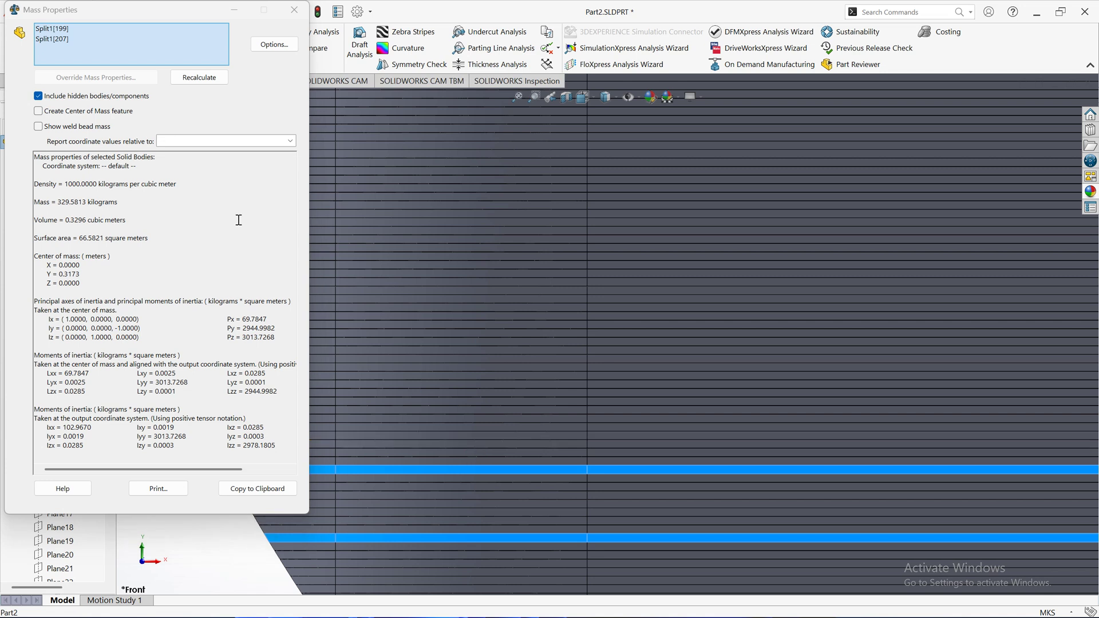
pyautogui.click(65, 40)
pyautogui.press('Delete')
pyautogui.press('Delete')
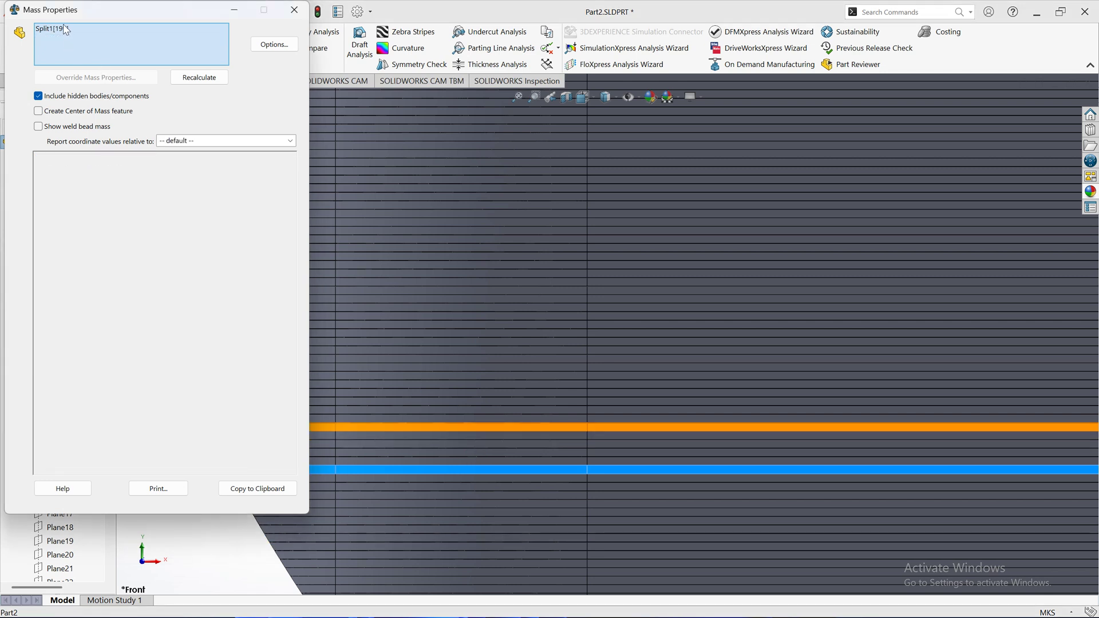
pyautogui.click(475, 446)
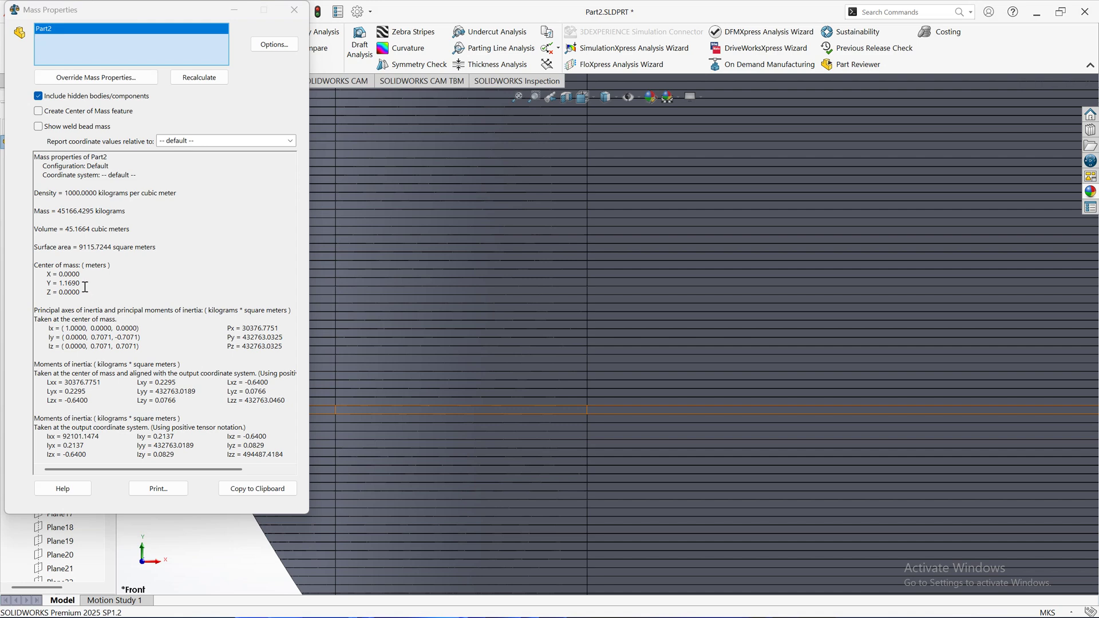
pyautogui.click(67, 282)
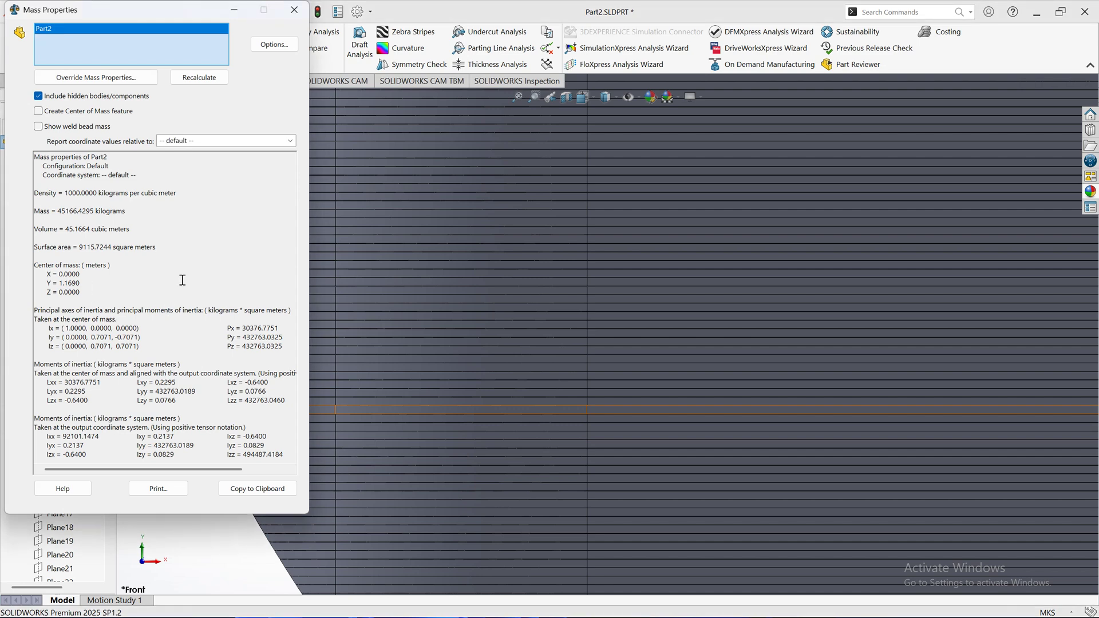
# Clear the mass properties selection and evaluate a single slice at a filling height of about 0.53 m.
pyautogui.click(435, 239)
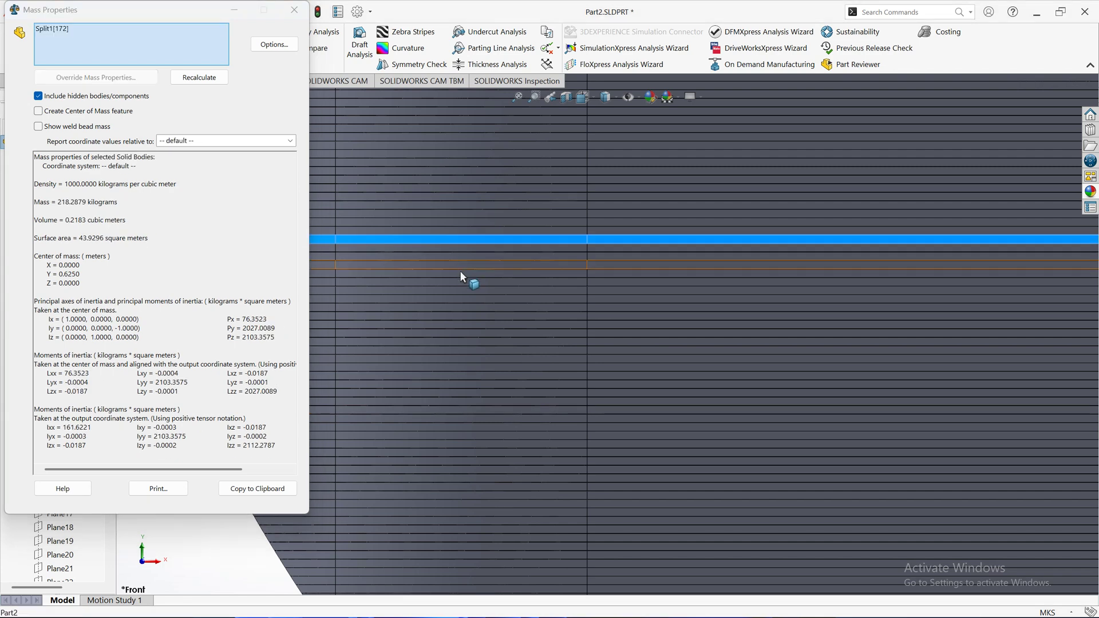
pyautogui.click(62, 27)
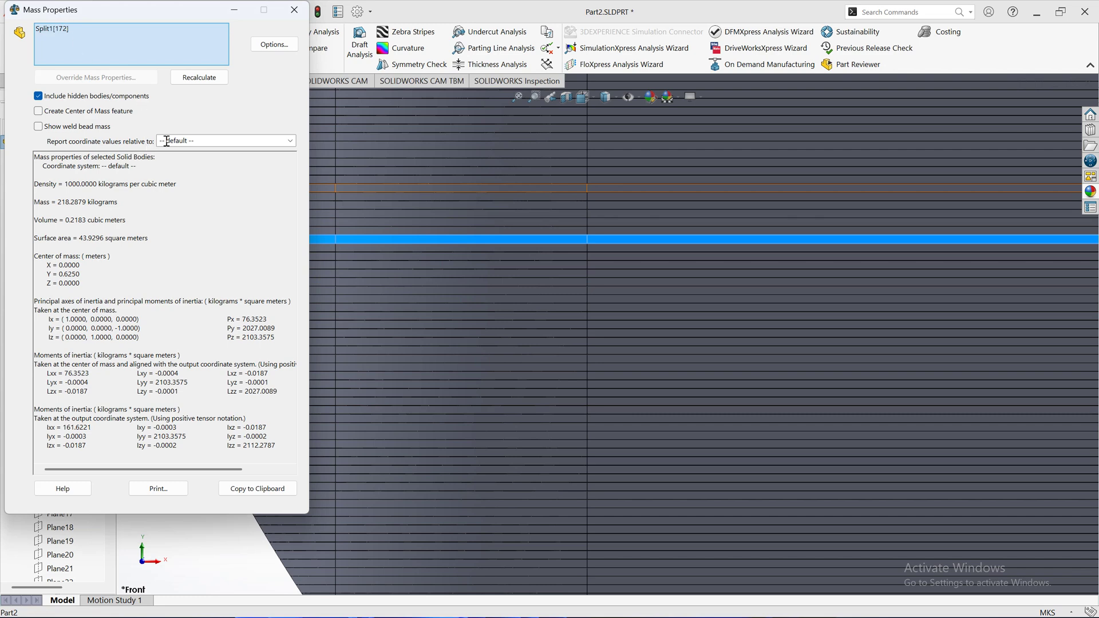
pyautogui.press('Delete')
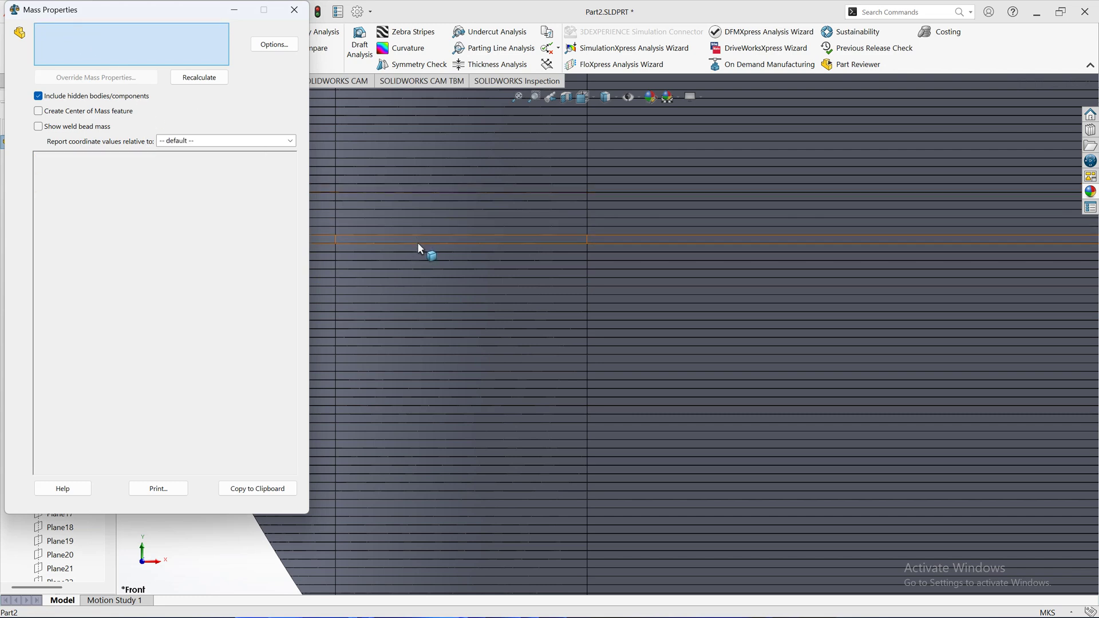
pyautogui.click(417, 242)
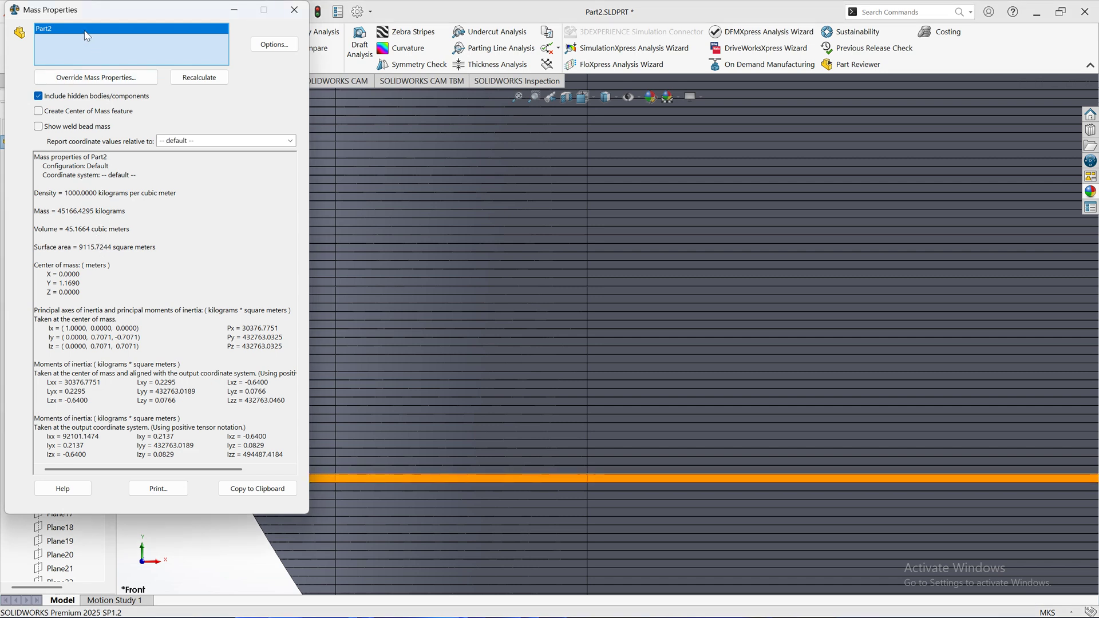
pyautogui.press('Delete')
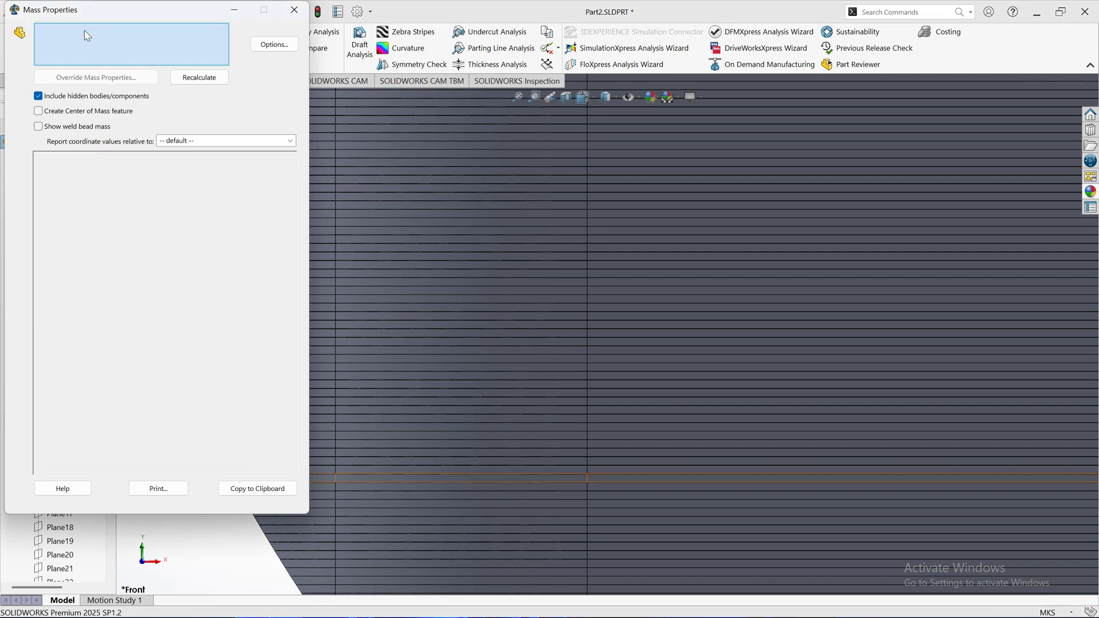
pyautogui.click(414, 316)
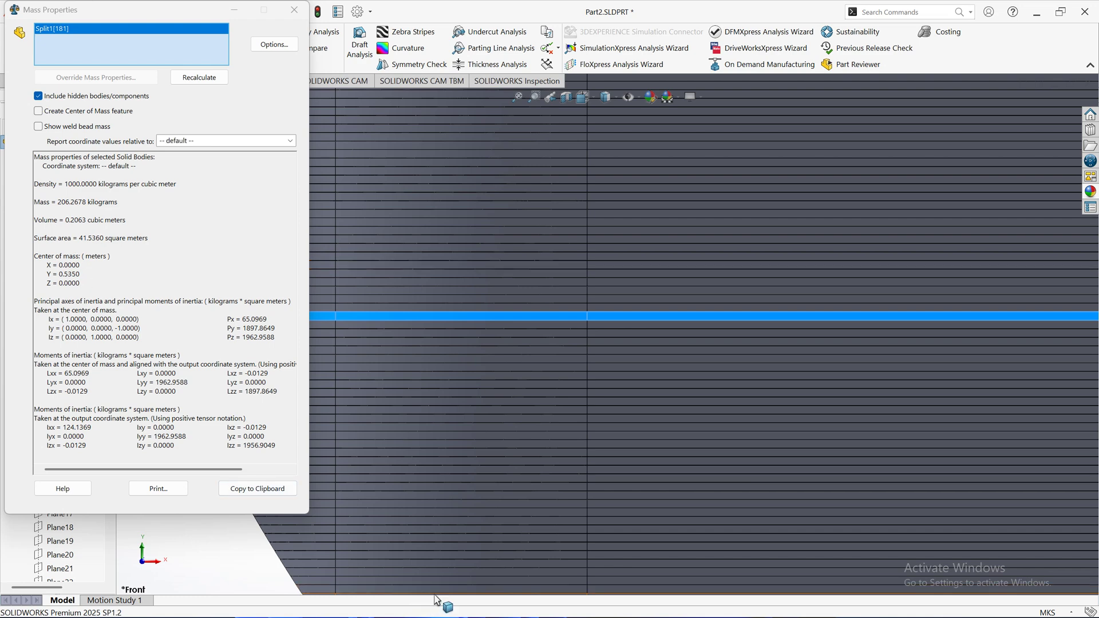
# Switch to TK4-Final Report.docx in the browser, look up the 53 cm volume rise, and compare it with the slice's volume in SOLIDWORKS.
pyautogui.press('super')
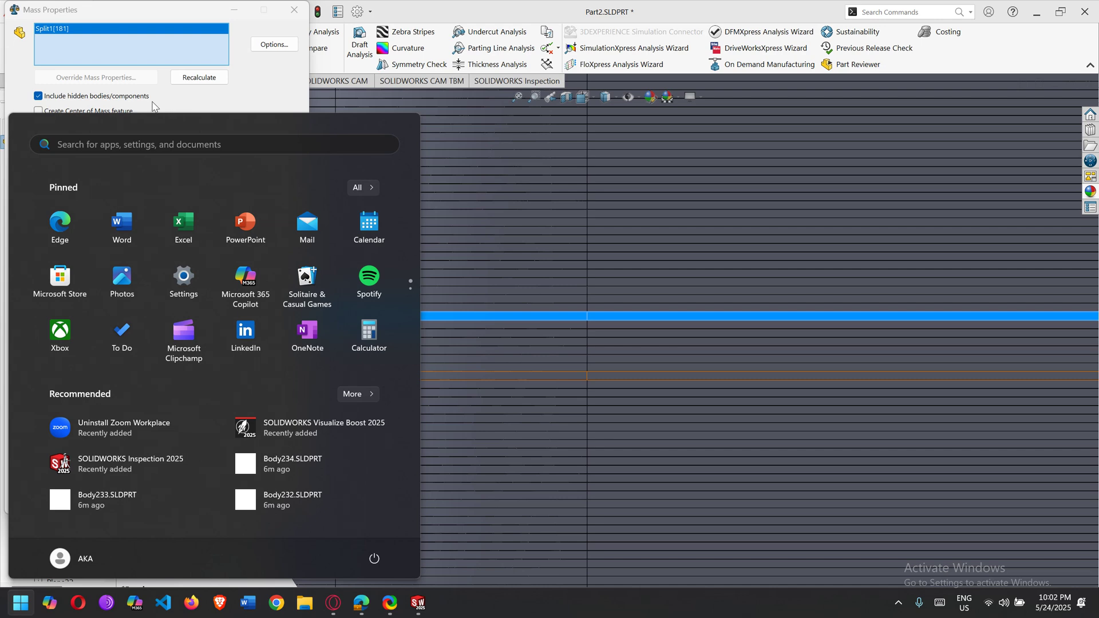
pyautogui.press('Escape')
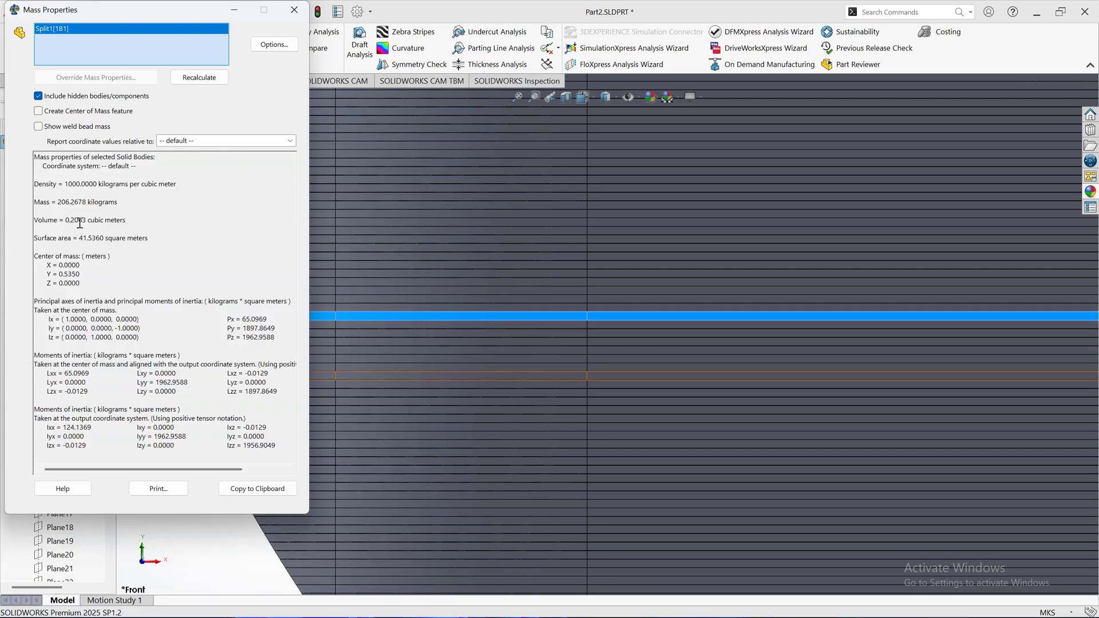
pyautogui.press('super')
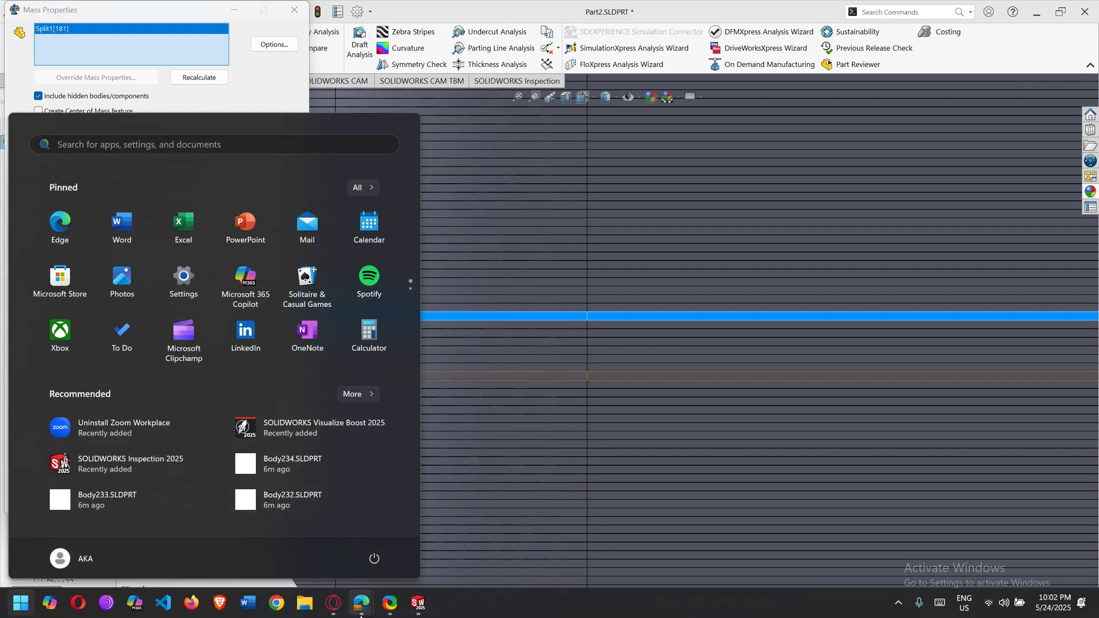
pyautogui.moveTo(361, 602)
pyautogui.click(331, 523)
pyautogui.scroll(7, 325, 287)
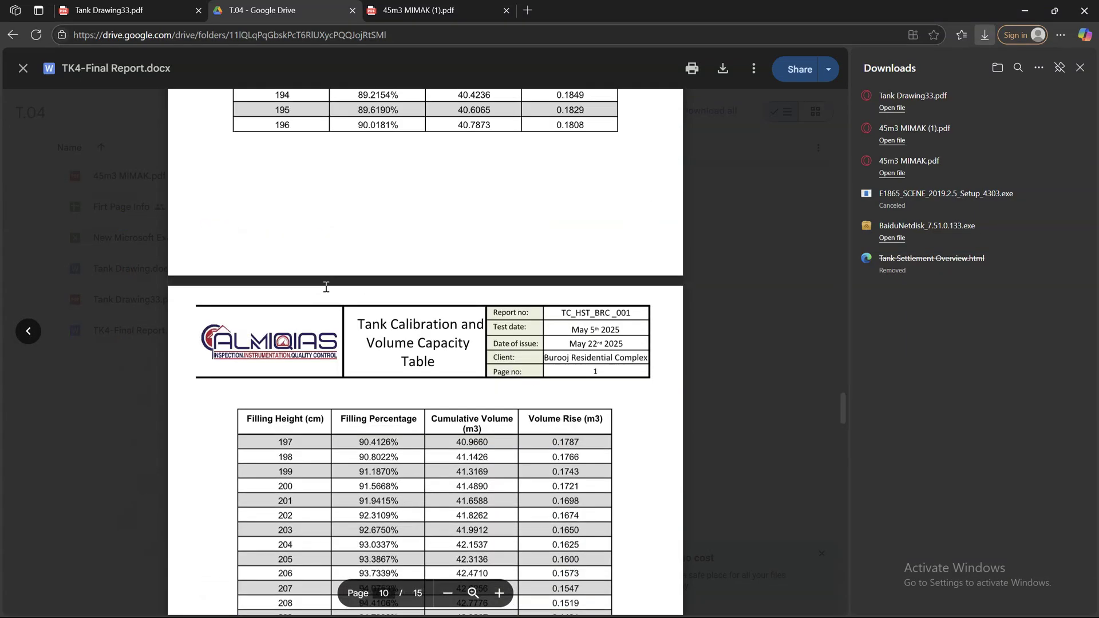
pyautogui.scroll(20, 326, 287)
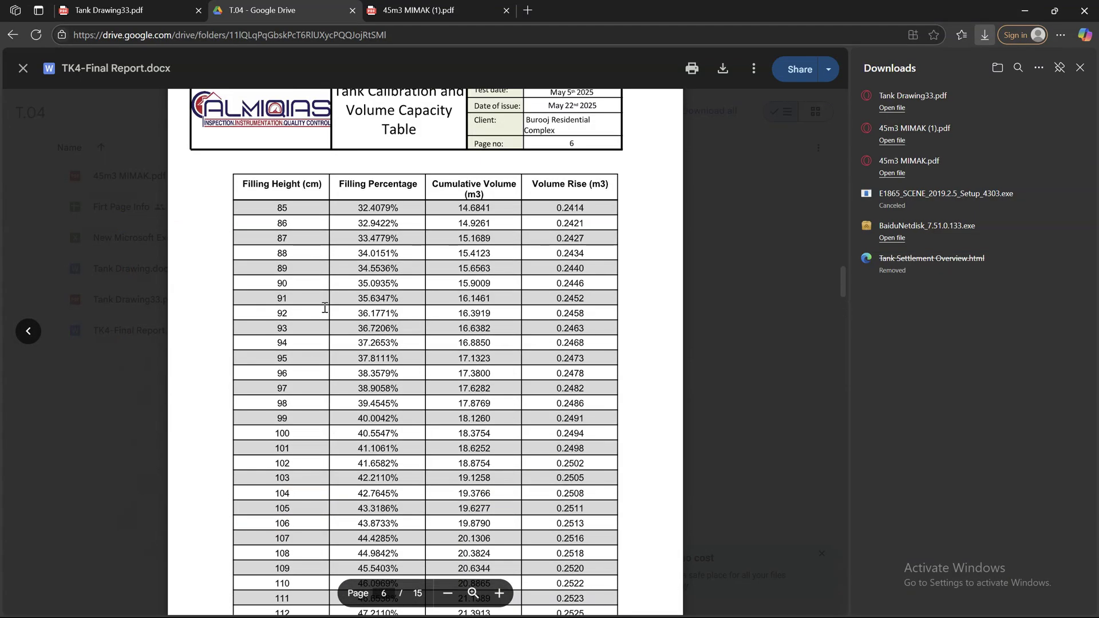
pyautogui.scroll(12, 325, 308)
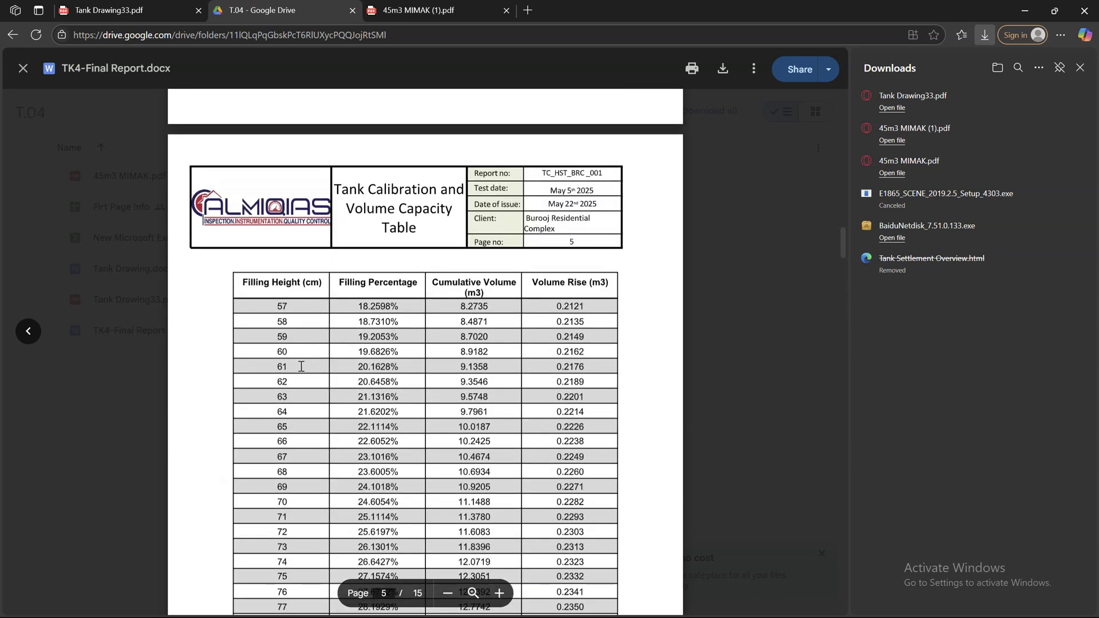
pyautogui.scroll(-1, 300, 365)
pyautogui.scroll(5, 288, 286)
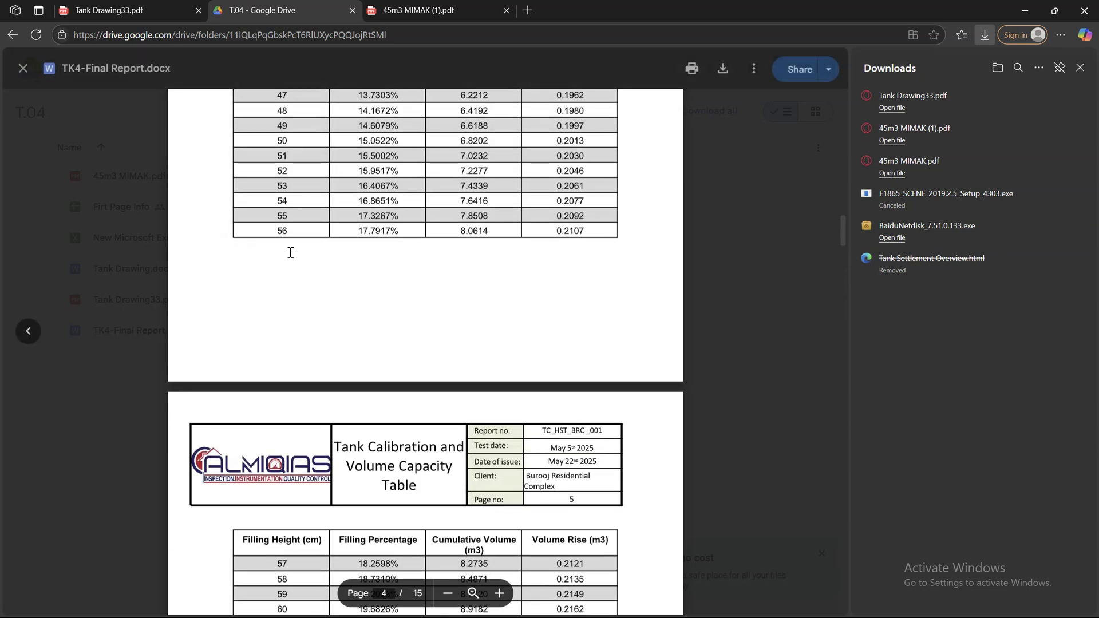
pyautogui.moveTo(585, 188); pyautogui.dragTo(557, 186)
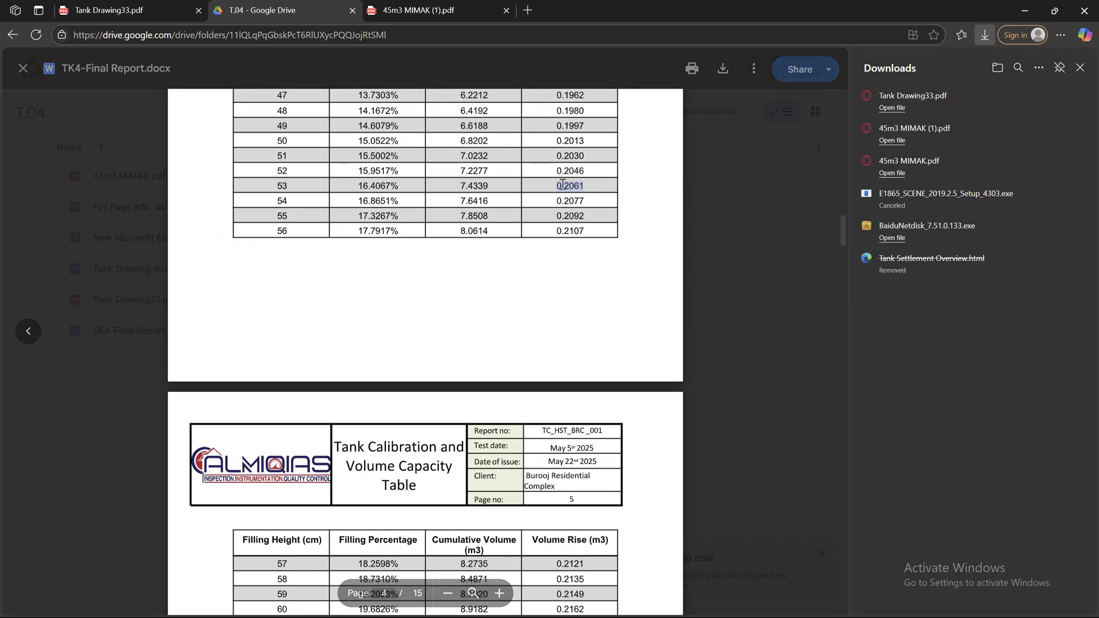
pyautogui.click(1055, 10)
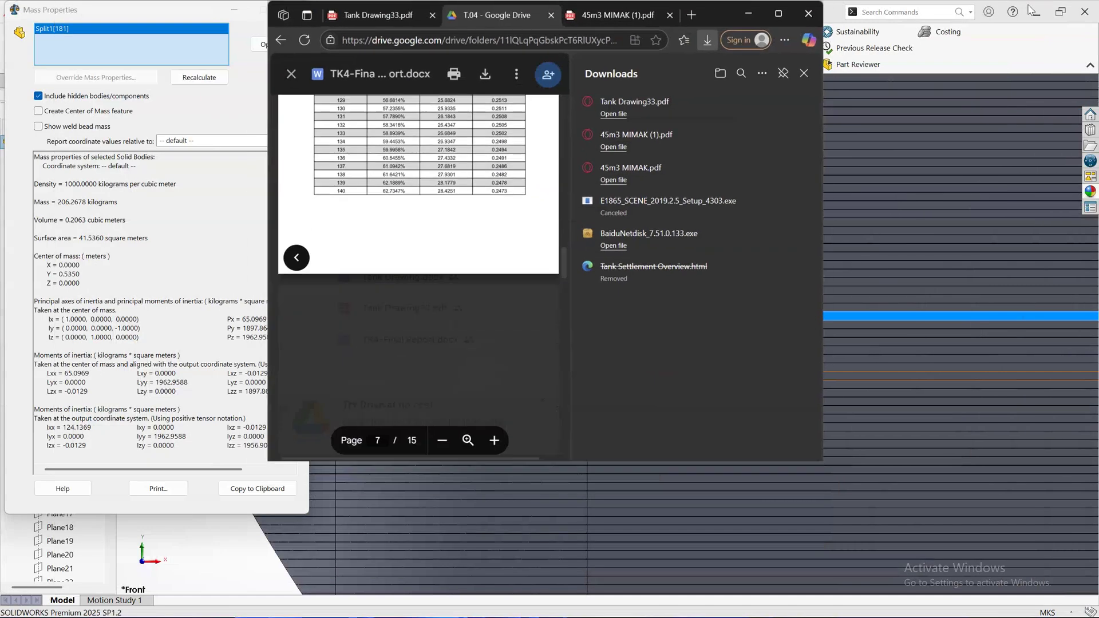
pyautogui.click(77, 224)
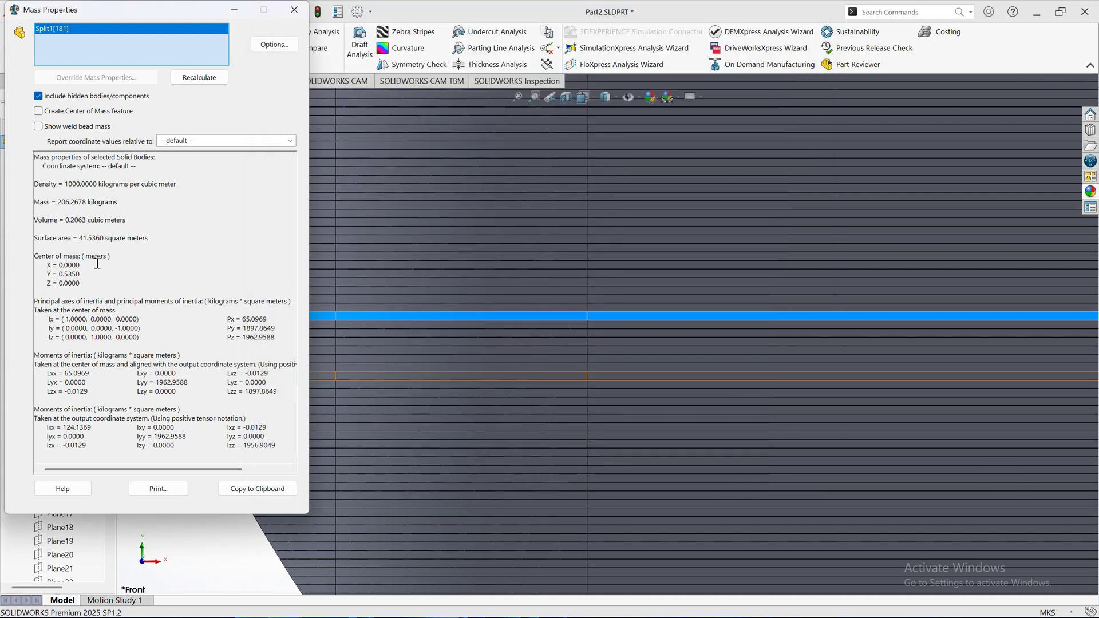
# Replace the evaluated slice with a single slice near the tank's mid-height, at a filling height of about 1.22 m.
pyautogui.scroll(5, 541, 340)
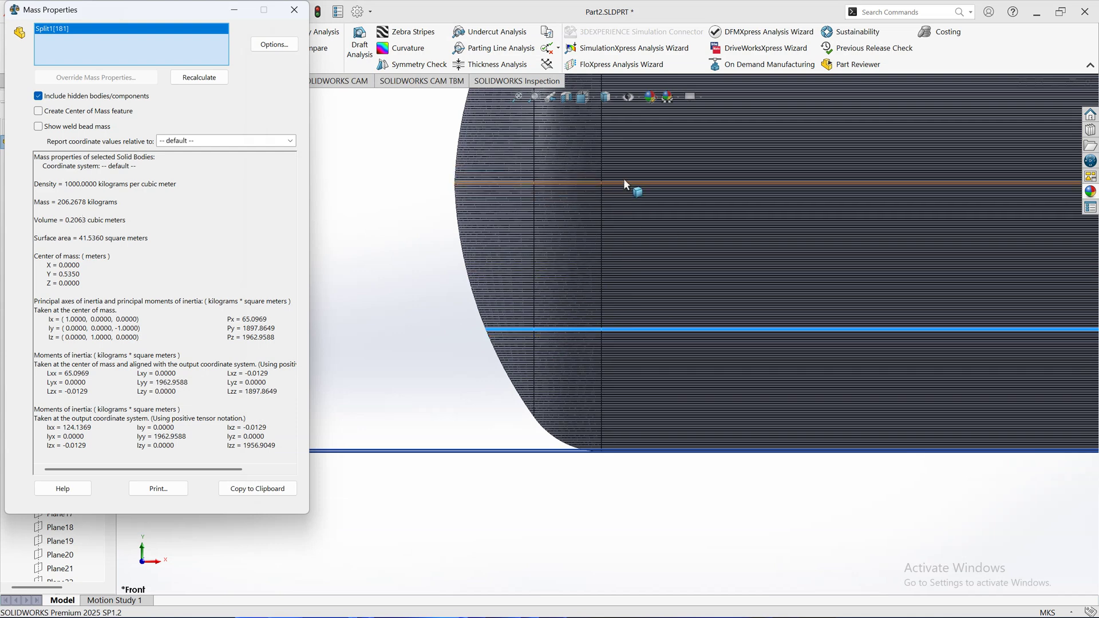
pyautogui.scroll(-2, 624, 177)
pyautogui.scroll(-3, 625, 179)
pyautogui.click(569, 256)
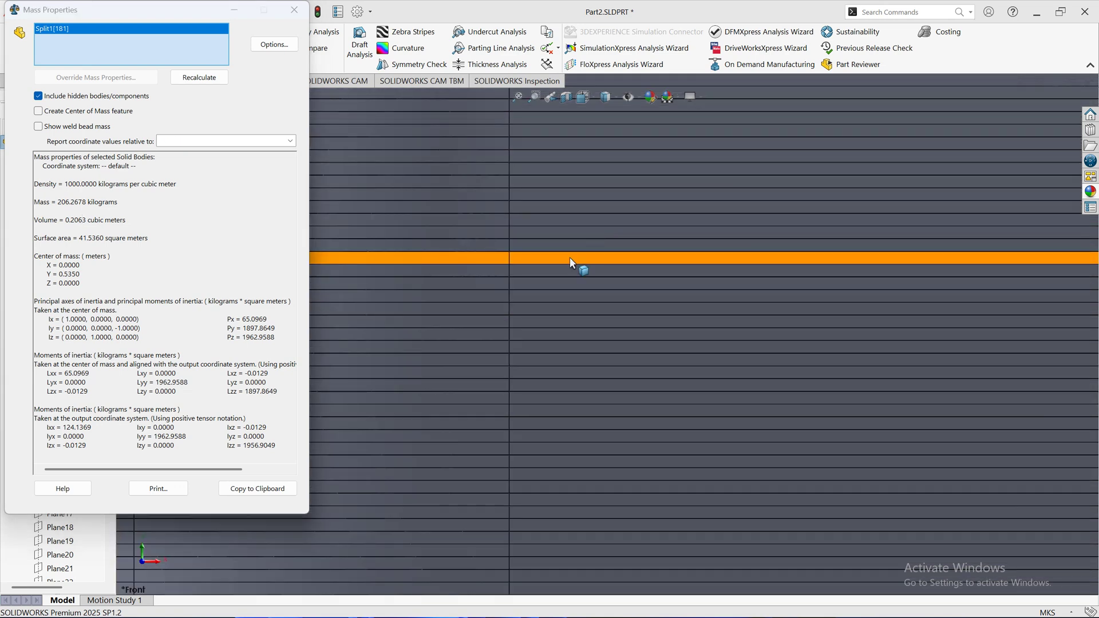
pyautogui.click(60, 39)
pyautogui.press('Delete')
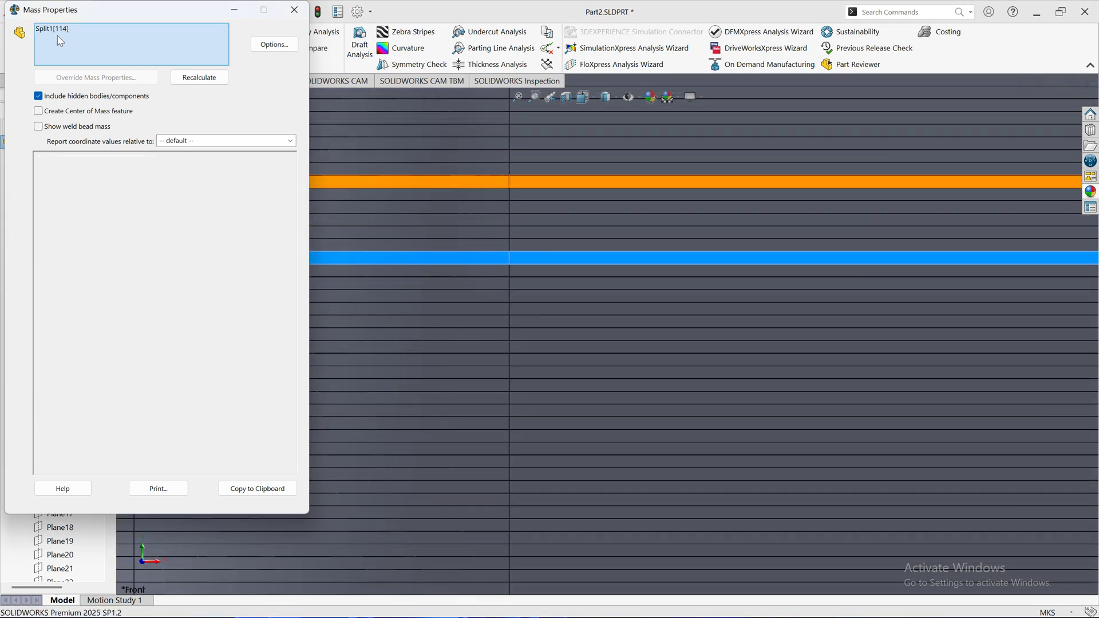
pyautogui.click(68, 29)
pyautogui.press('Delete')
pyautogui.click(546, 232)
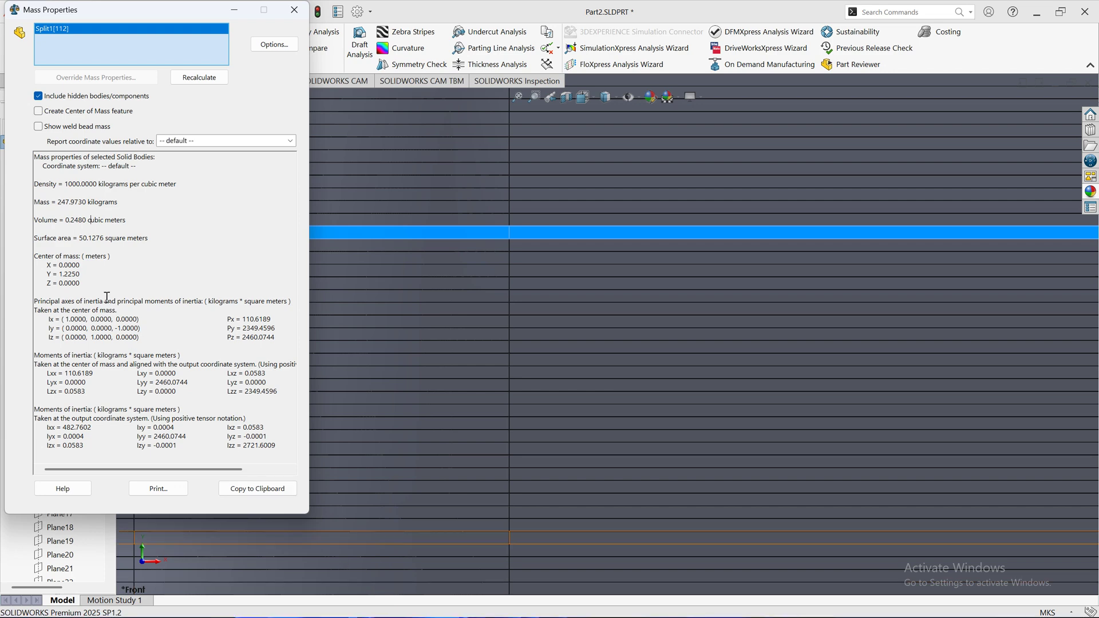
# Look up the volume rise at 122 cm filling height in the browser's calibration report and return to SOLIDWORKS to compare the slice's volume.
pyautogui.press('super')
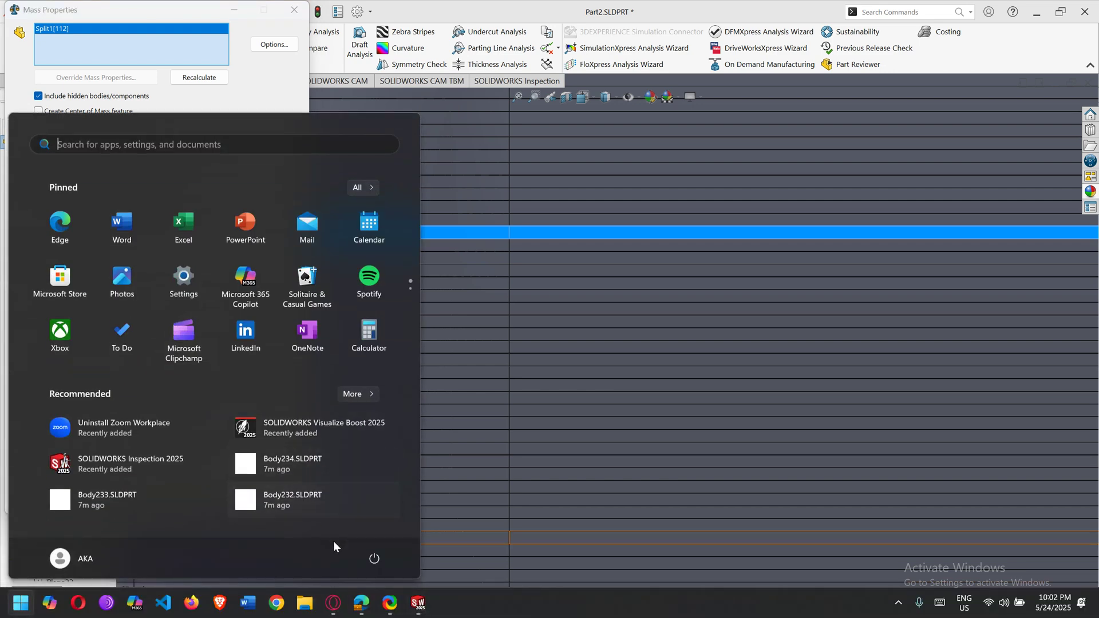
pyautogui.moveTo(385, 612)
pyautogui.click(306, 574)
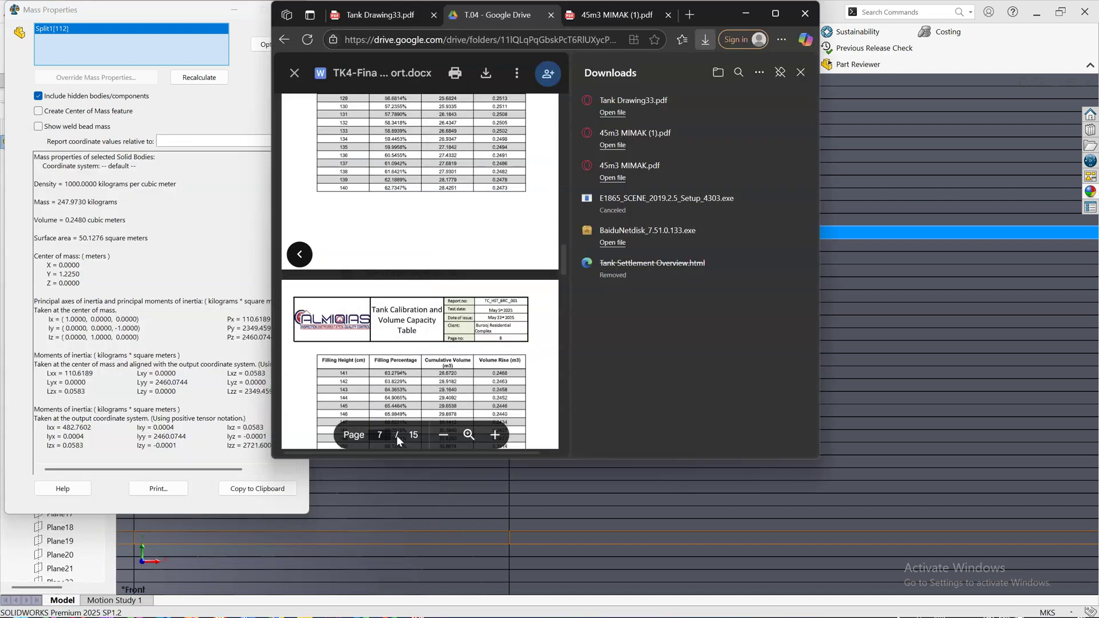
pyautogui.scroll(-5, 392, 298)
pyautogui.click(775, 13)
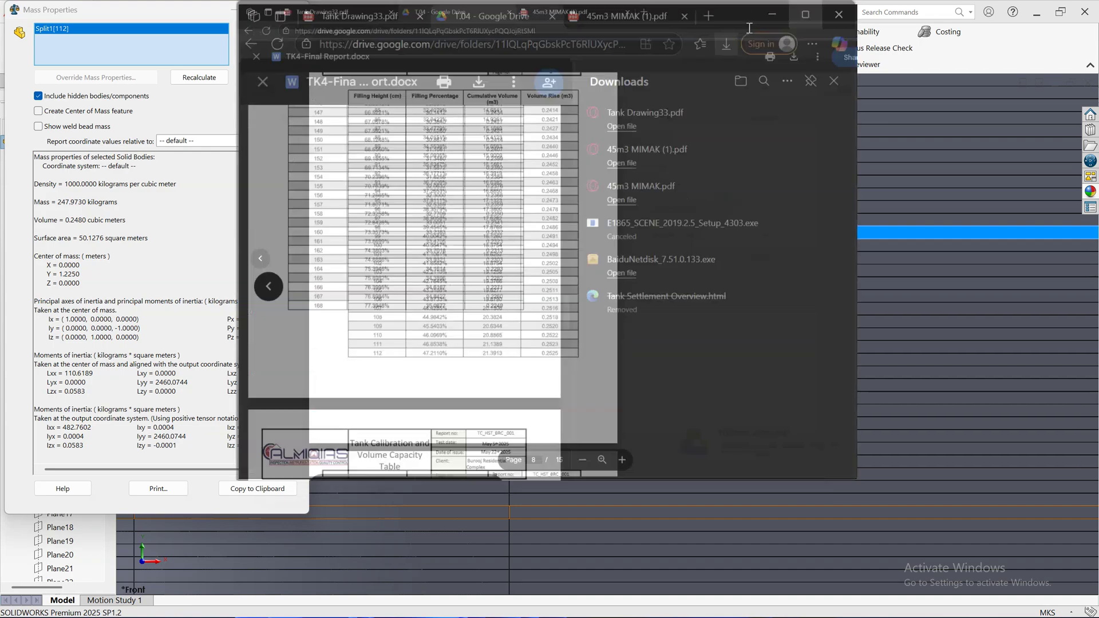
pyautogui.scroll(-10, 303, 255)
pyautogui.scroll(-6, 302, 255)
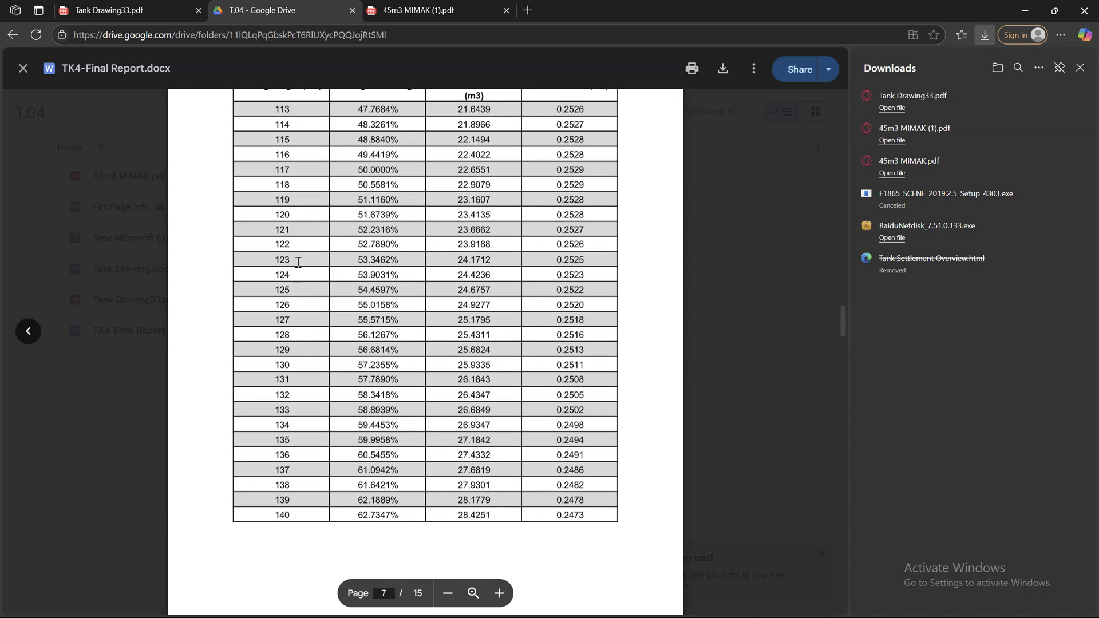
pyautogui.moveTo(287, 257); pyautogui.dragTo(569, 243)
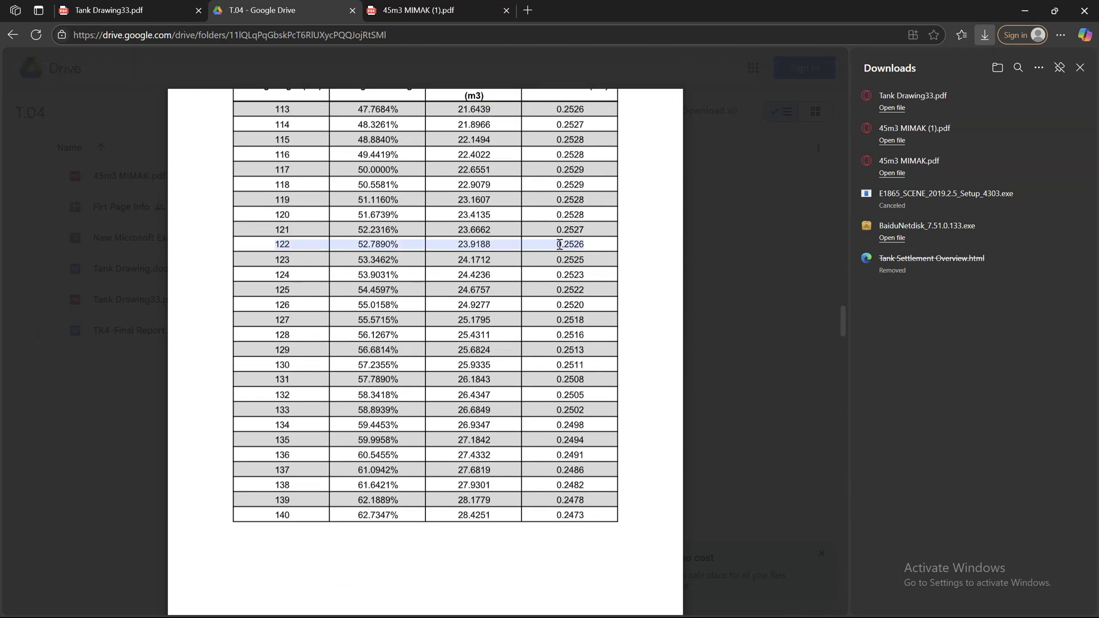
pyautogui.click(570, 246)
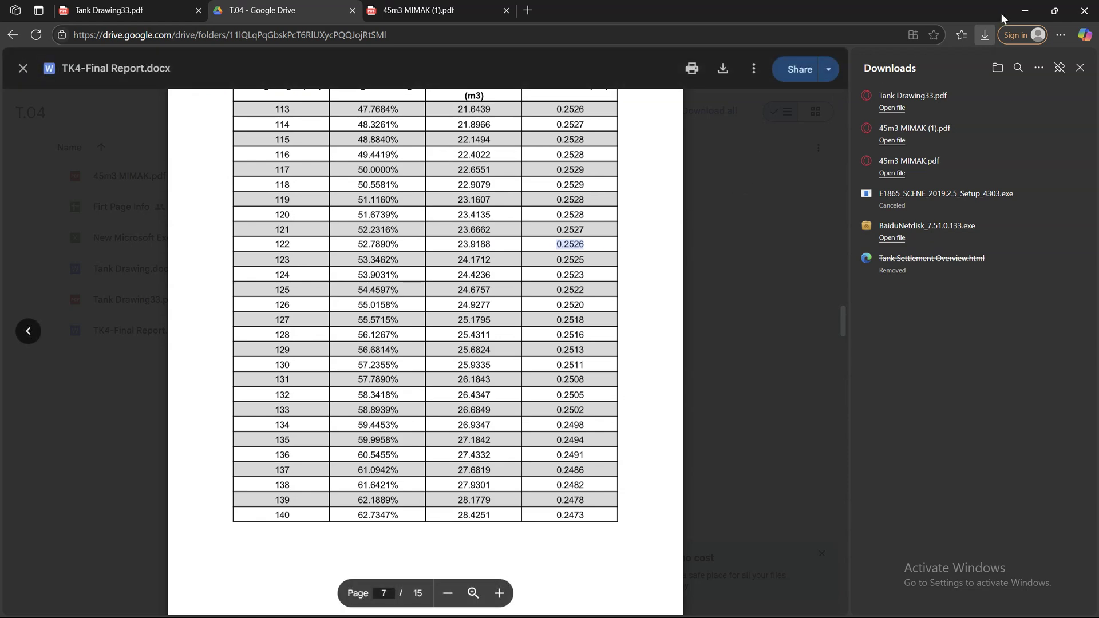
pyautogui.click(1025, 10)
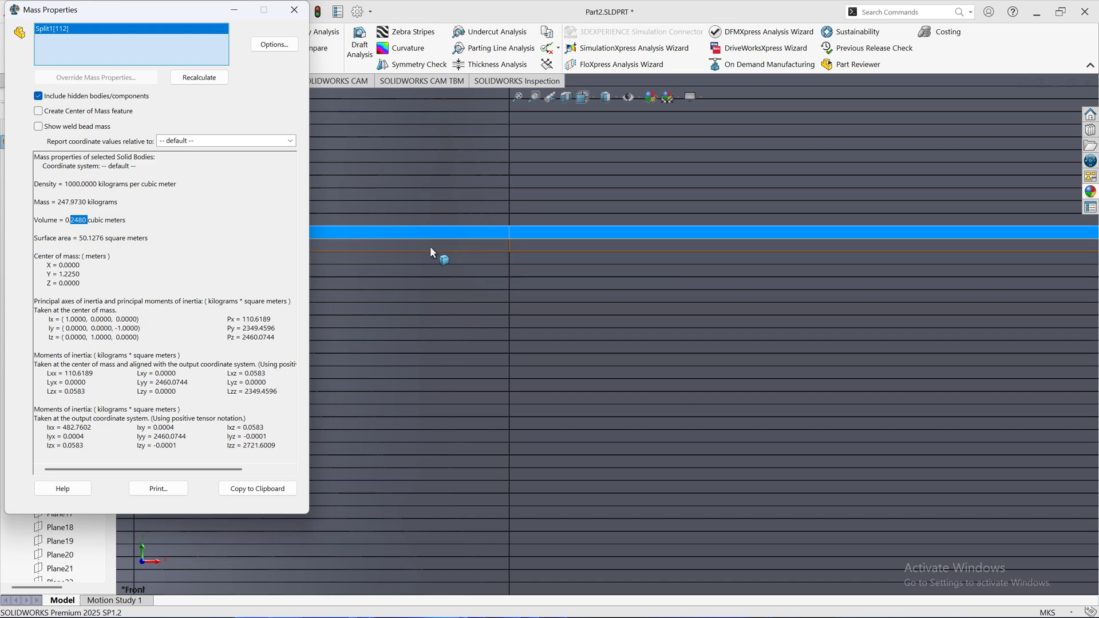
# Close the mass properties evaluation, show the whole tank, and clear the selection.
pyautogui.scroll(5, 472, 215)
pyautogui.scroll(3, 473, 215)
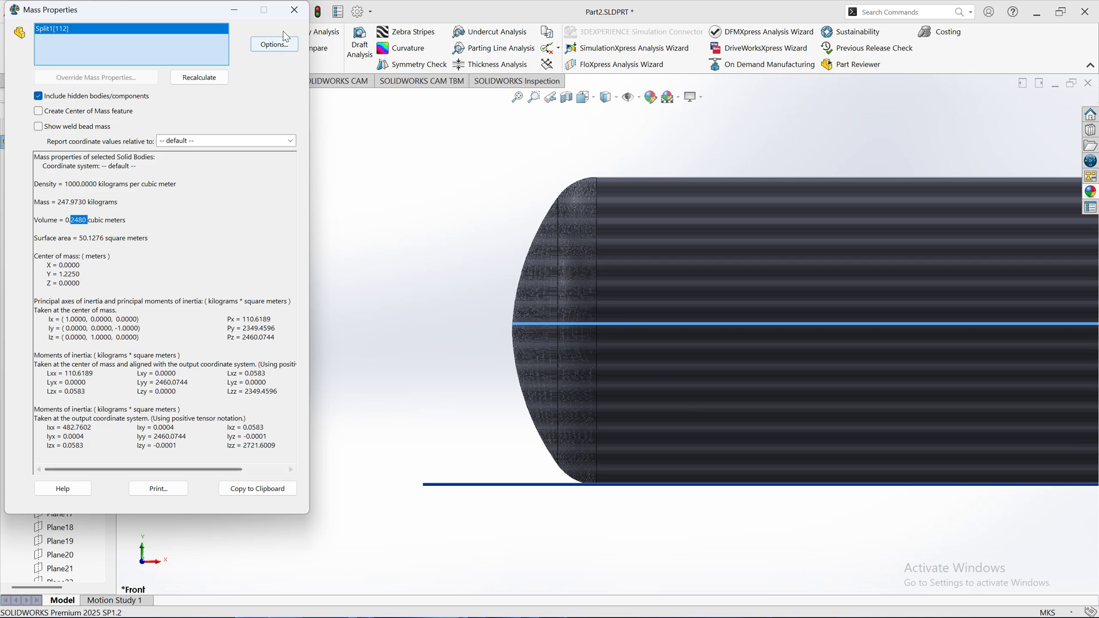
pyautogui.click(294, 10)
pyautogui.scroll(5, 650, 305)
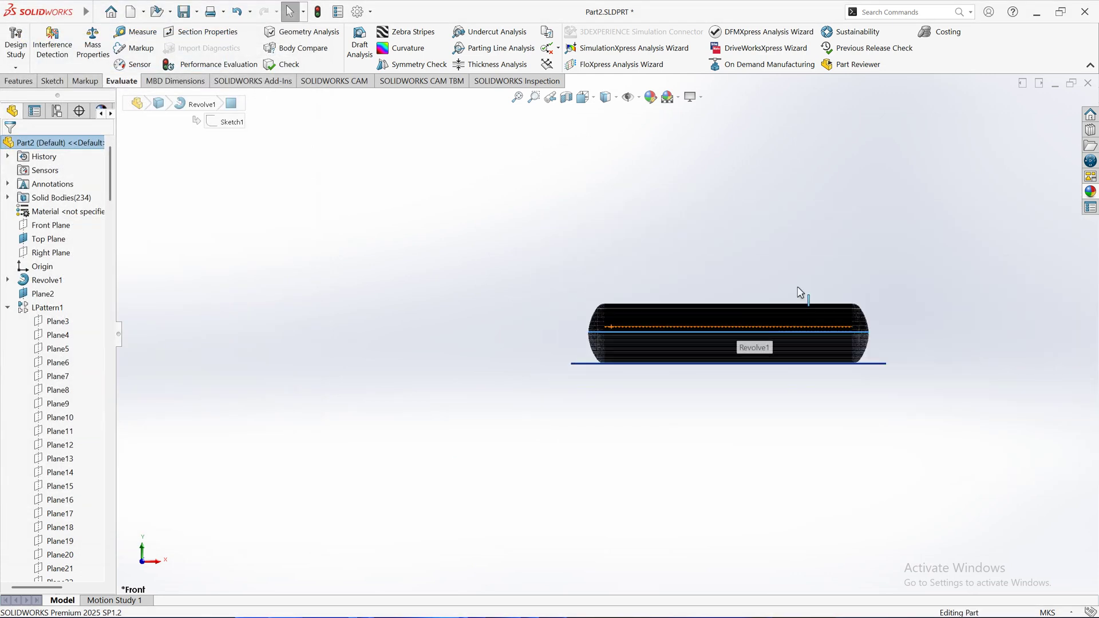
pyautogui.press('f')
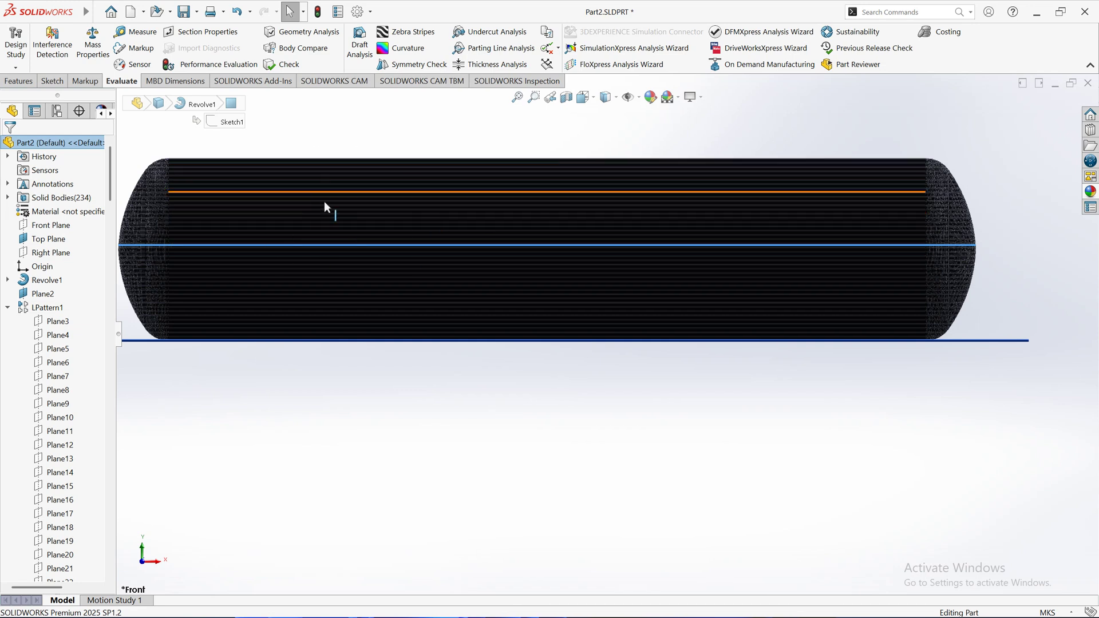
pyautogui.click(133, 339)
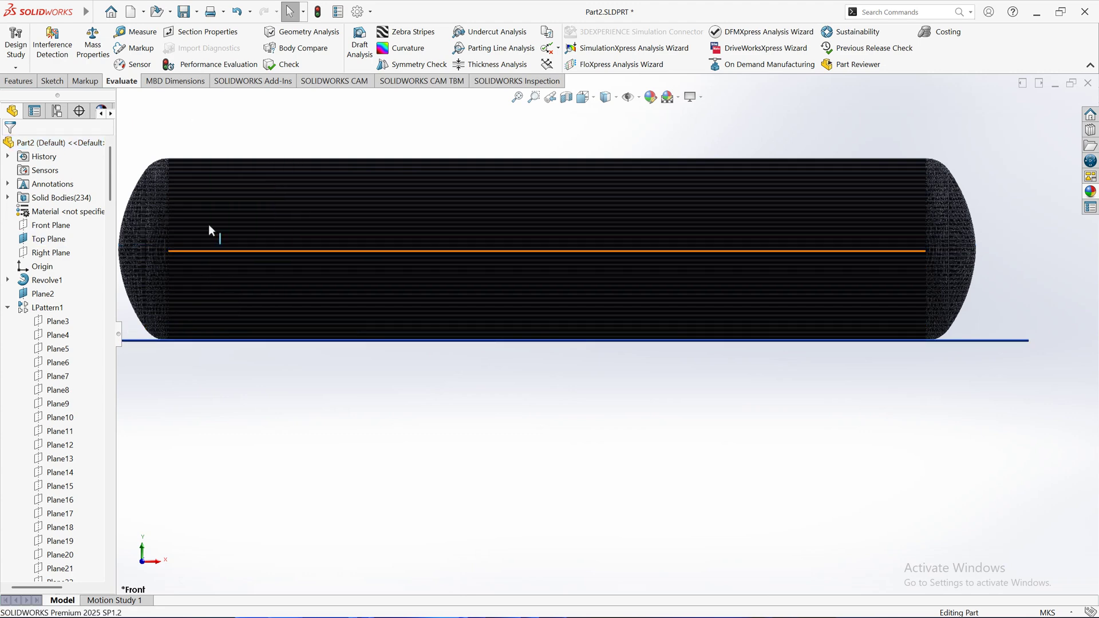
# Evaluate the whole tank's mass properties, and check its volume against the 225 to 234 cm filling-height rows of TK4-Final Report.docx in the browser.
pyautogui.click(92, 43)
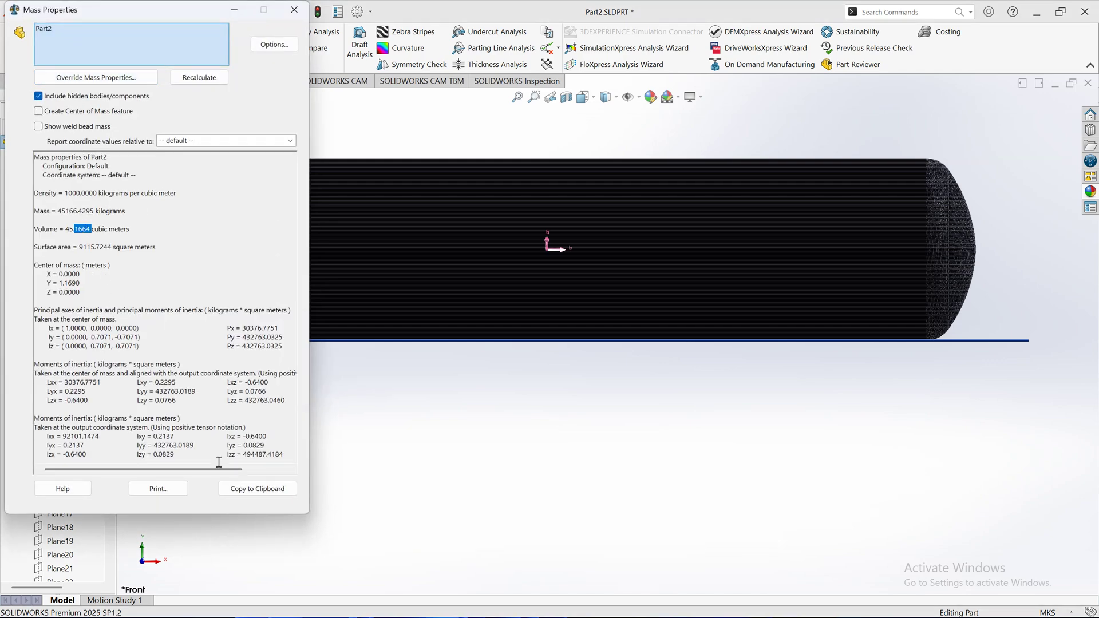
pyautogui.click(294, 9)
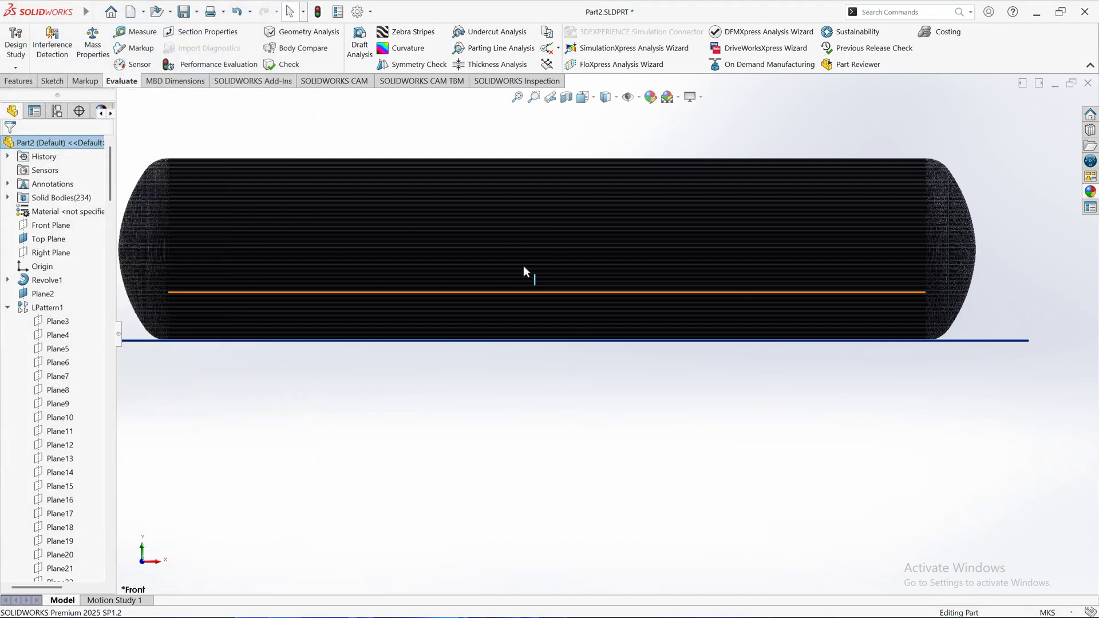
pyautogui.press('super')
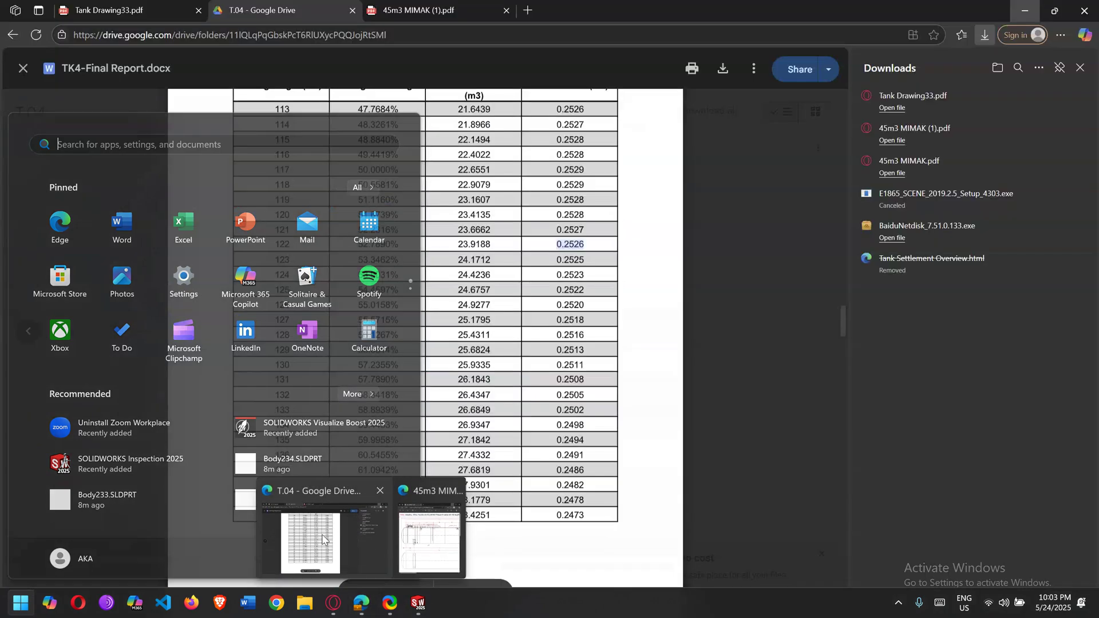
pyautogui.click(310, 533)
pyautogui.scroll(-20, 391, 411)
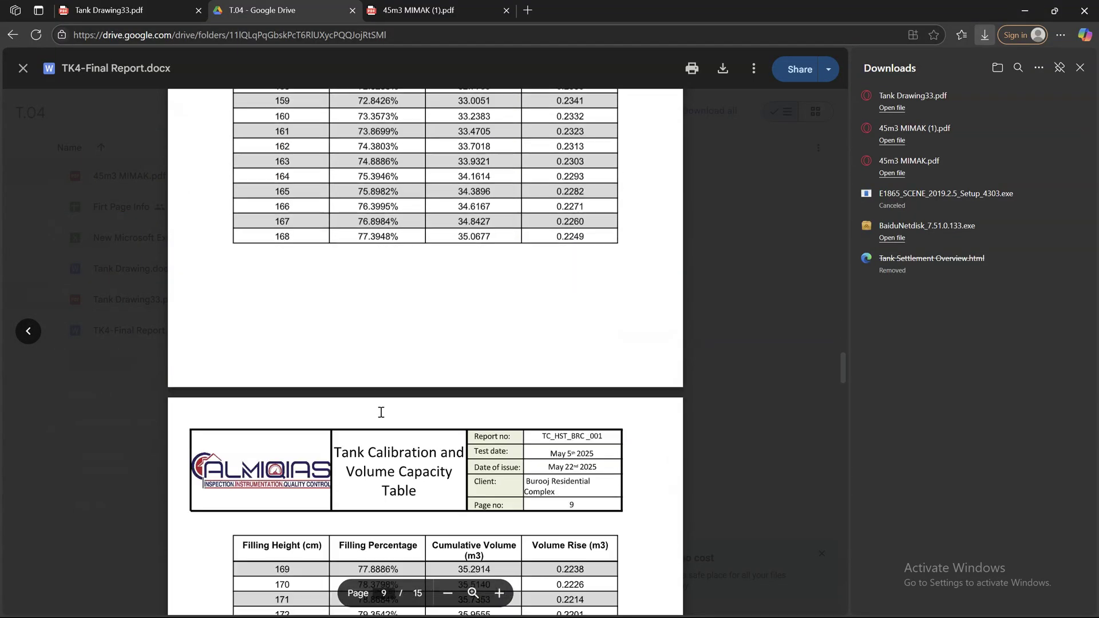
pyautogui.scroll(-10, 376, 420)
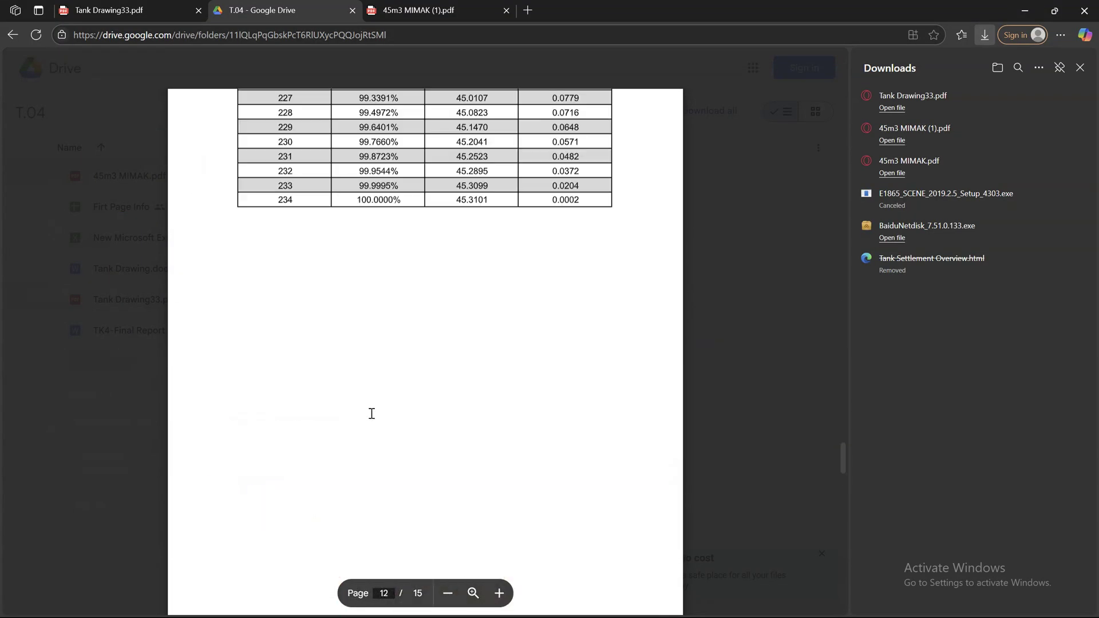
pyautogui.scroll(6, 376, 420)
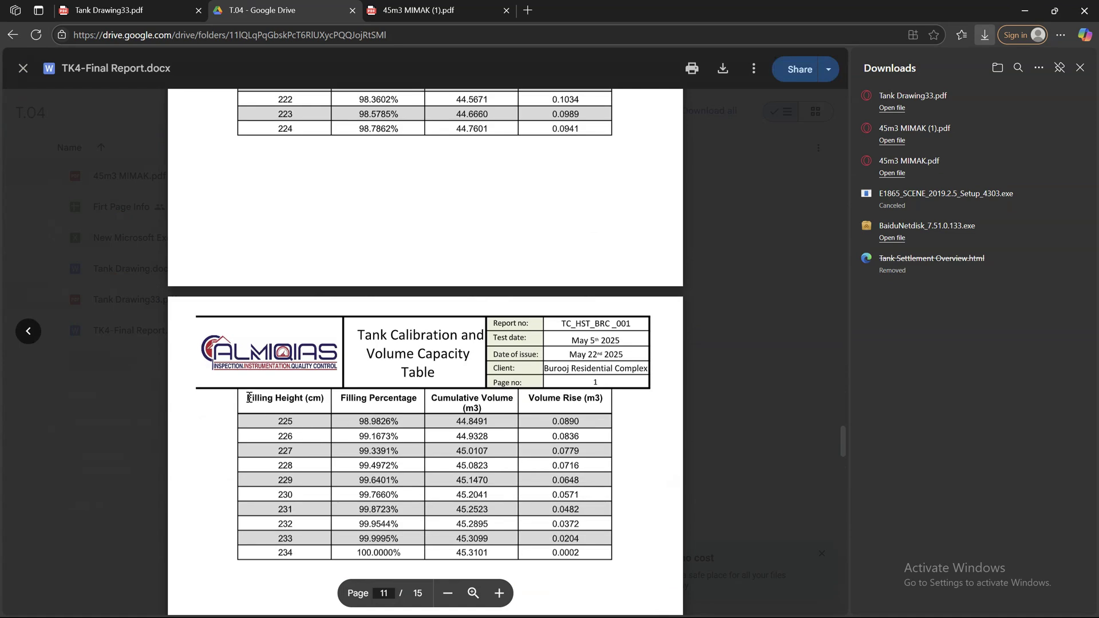
pyautogui.moveTo(249, 397); pyautogui.dragTo(596, 552)
pyautogui.click(522, 529)
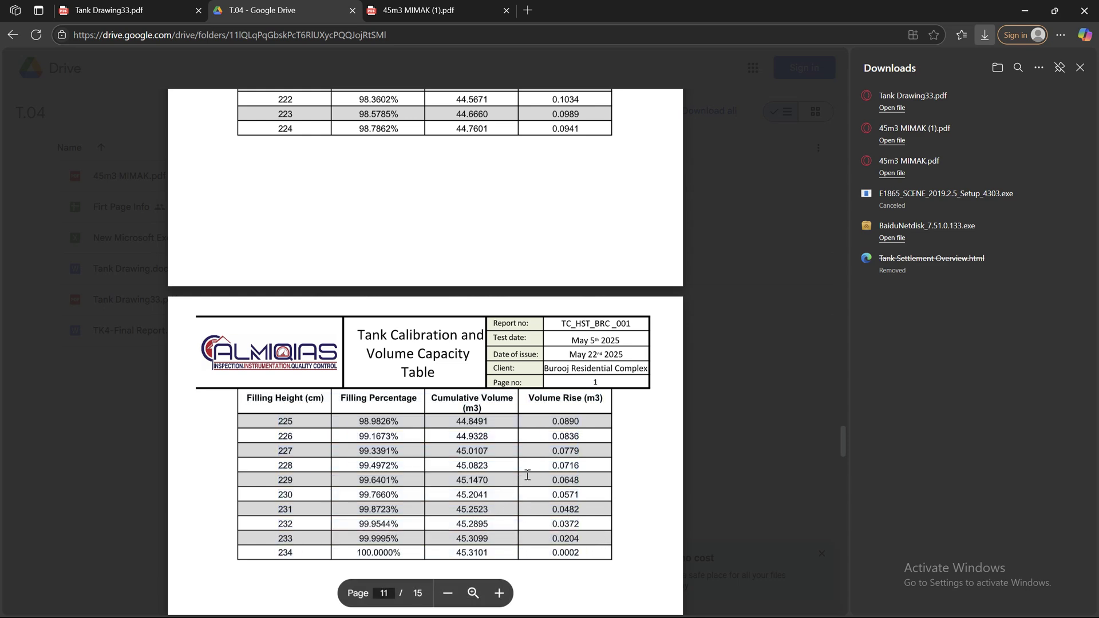
# Examine the dimensioned tank drawing near the end of the calibration report and the same drawing in Tank Drawing33.pdf.
pyautogui.scroll(8, 527, 475)
pyautogui.scroll(-20, 502, 451)
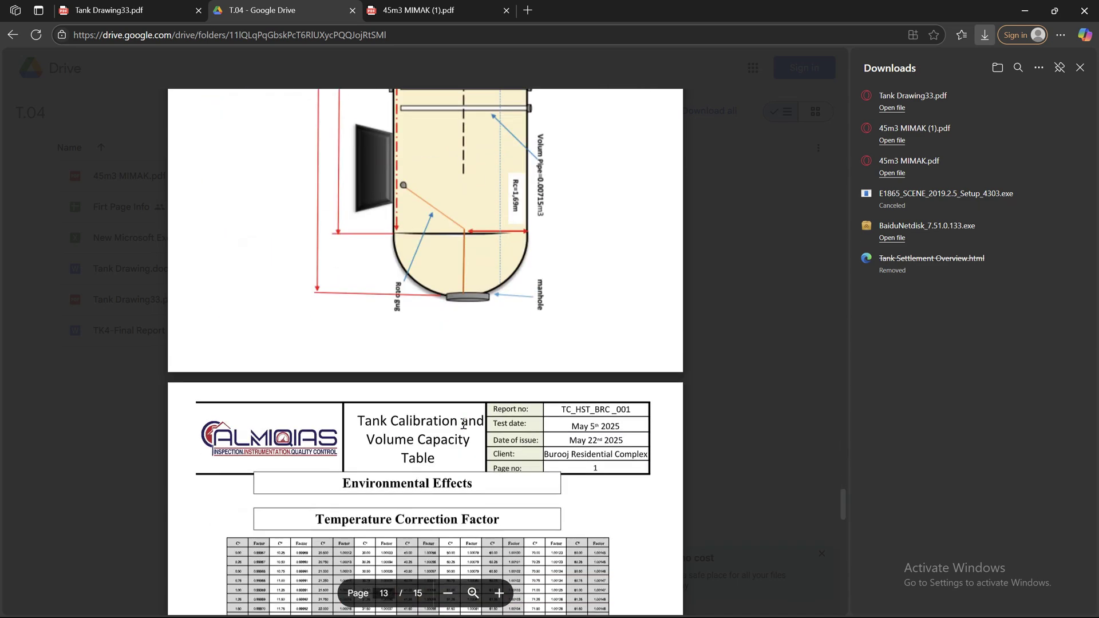
pyautogui.scroll(-5, 464, 423)
pyautogui.scroll(10, 458, 425)
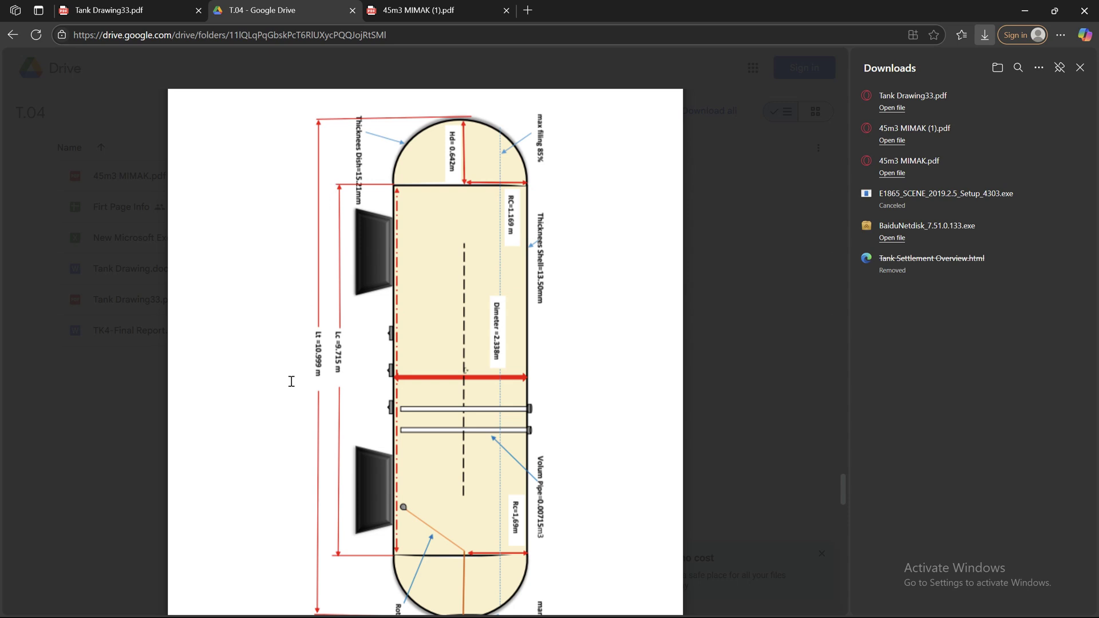
pyautogui.moveTo(395, 109)
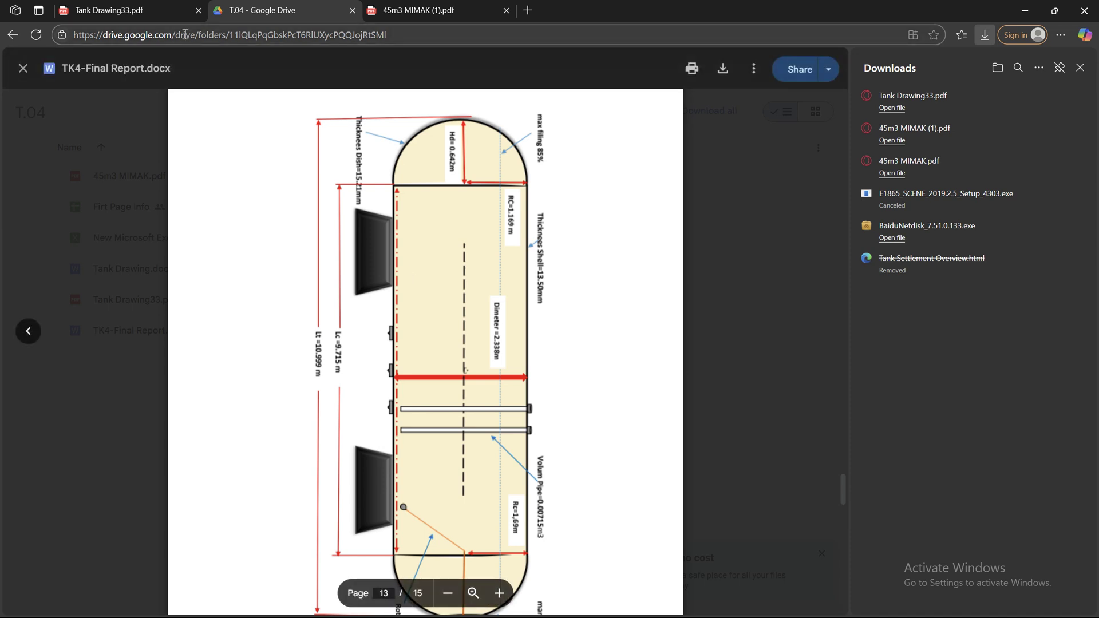
pyautogui.click(131, 7)
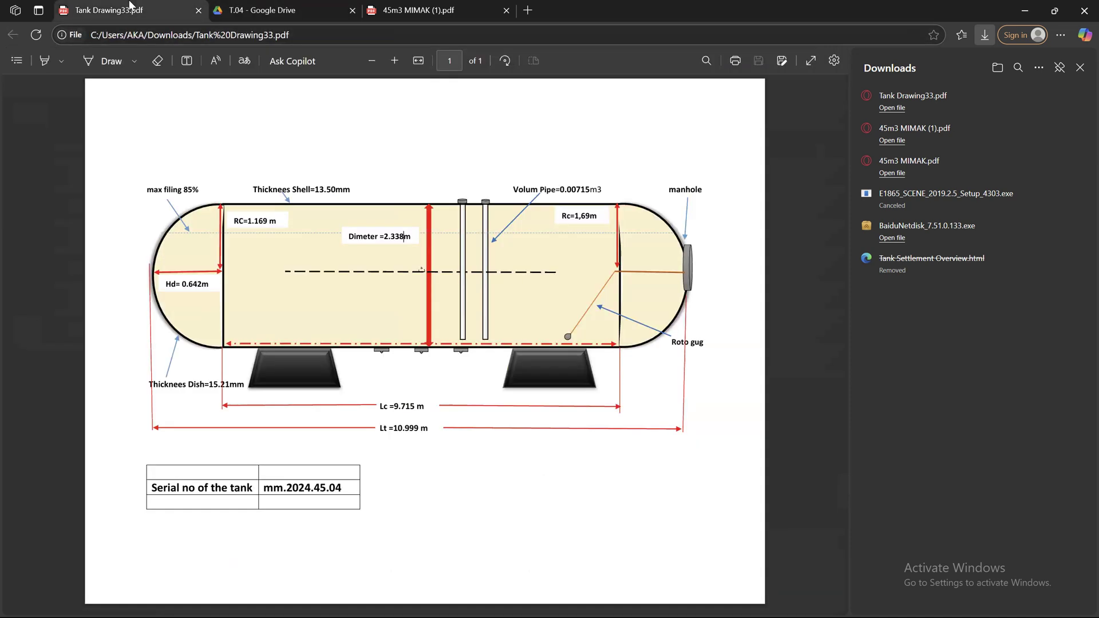
# Return to the calibration report and check the total volume and its standard temperature in the first page's specifications table.
pyautogui.click(263, 7)
pyautogui.scroll(-5, 715, 394)
pyautogui.moveTo(843, 461); pyautogui.dragTo(809, 79)
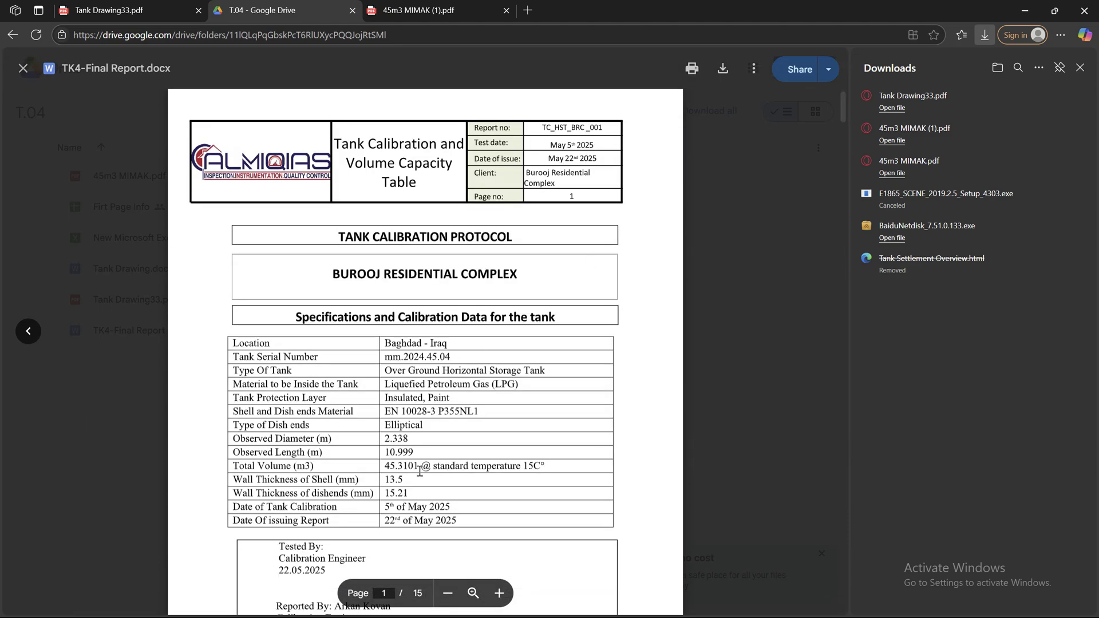
pyautogui.moveTo(420, 471); pyautogui.dragTo(531, 483)
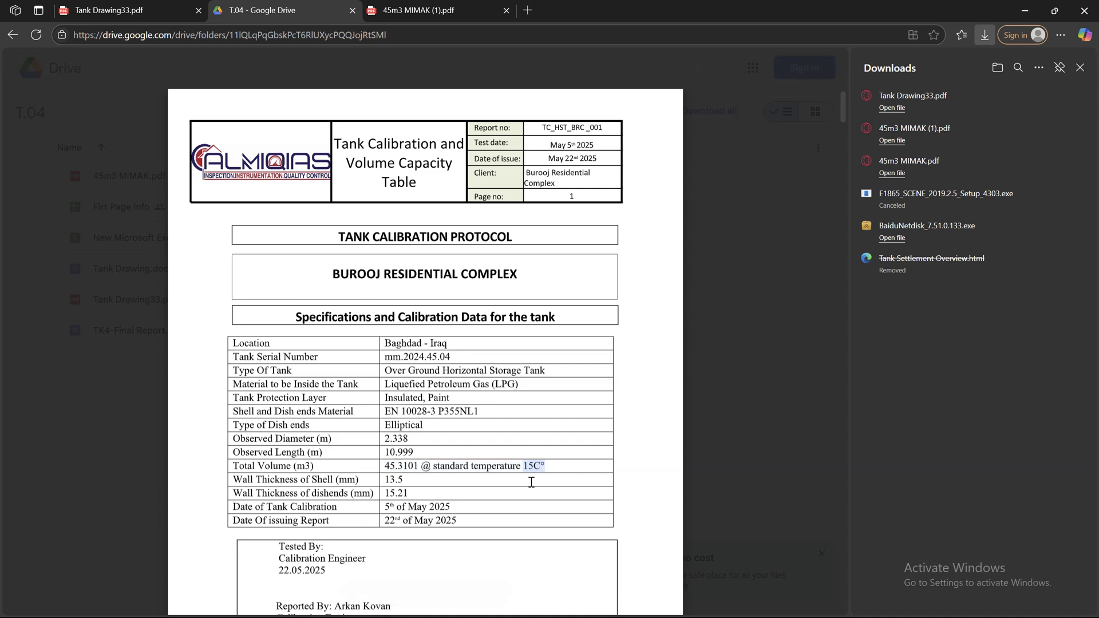
# Switch back to SOLIDWORKS and inspect the complete sliced tank from an angled three-dimensional view.
pyautogui.click(1024, 10)
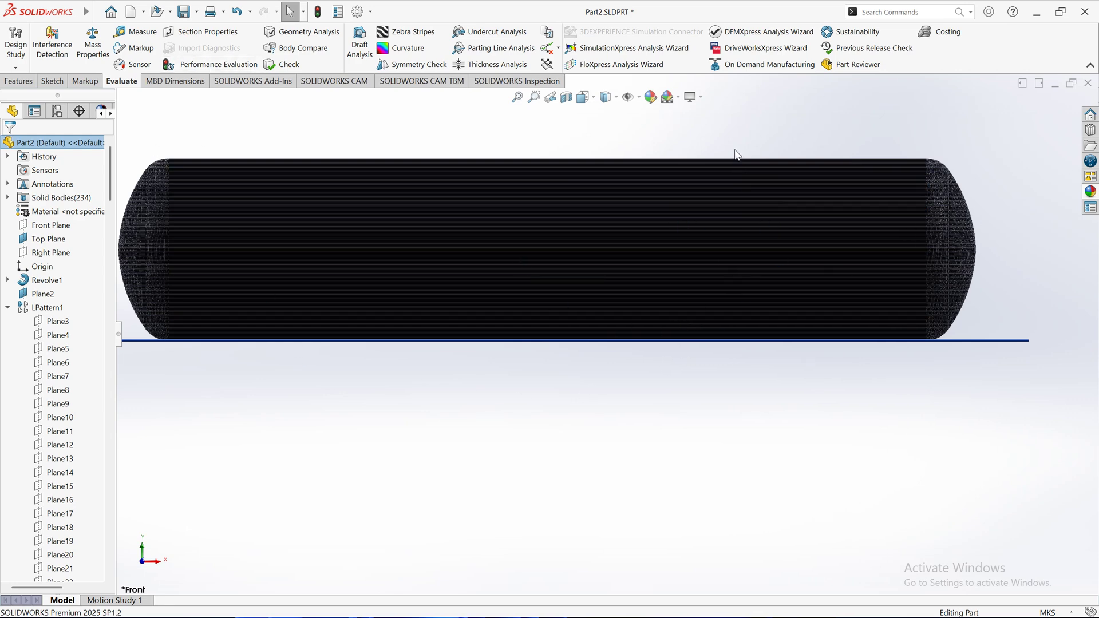
pyautogui.moveTo(737, 141); pyautogui.dragTo(659, 240, button='middle')
pyautogui.scroll(5, 615, 286)
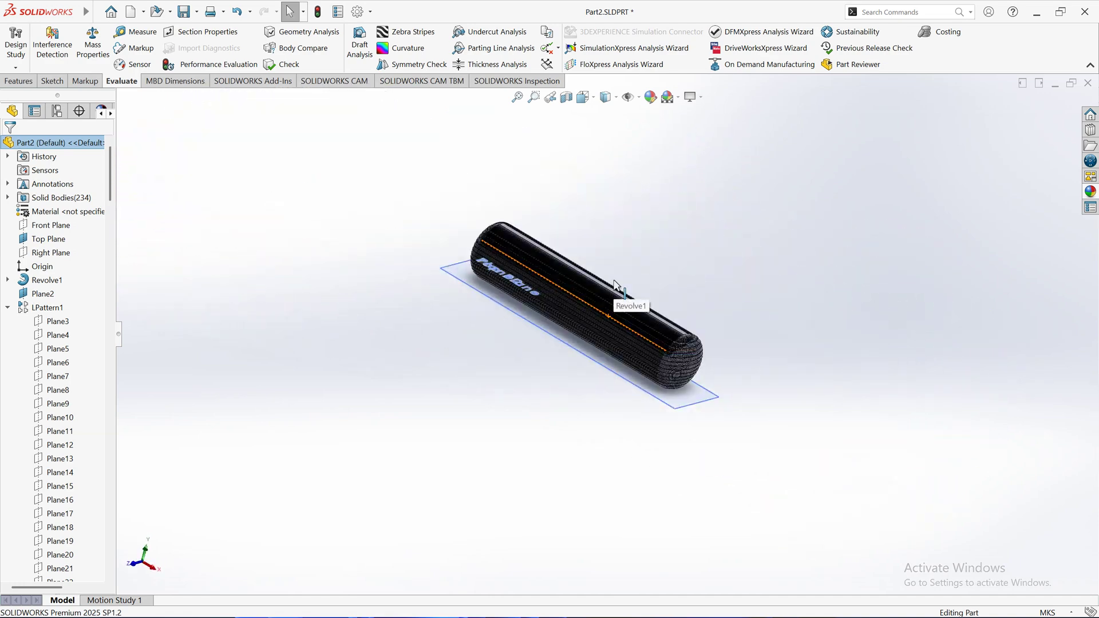
pyautogui.scroll(-3, 614, 282)
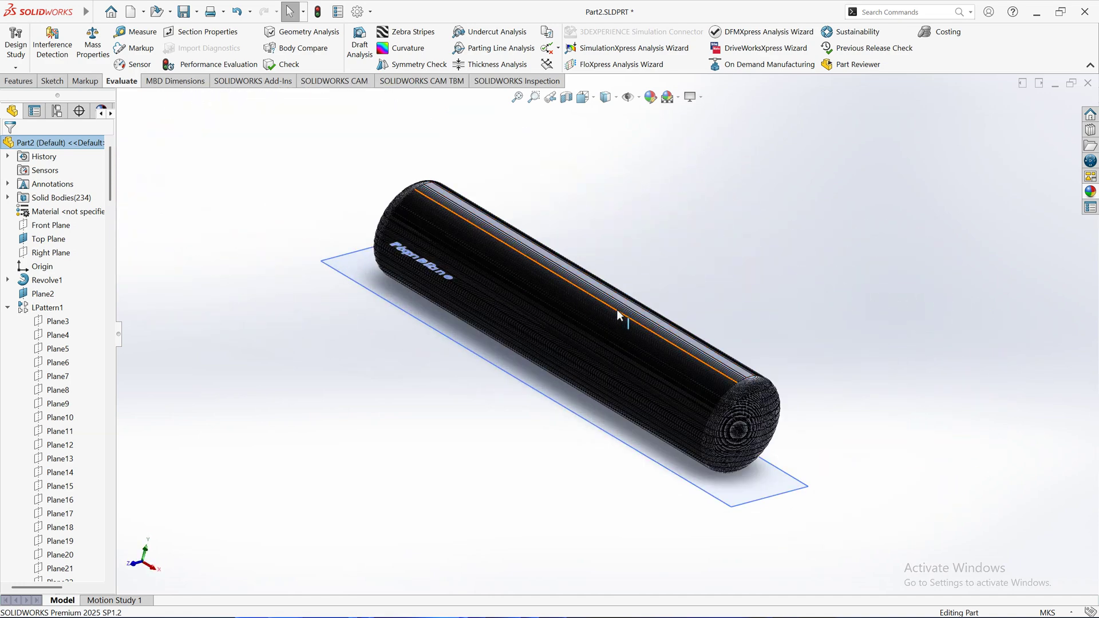